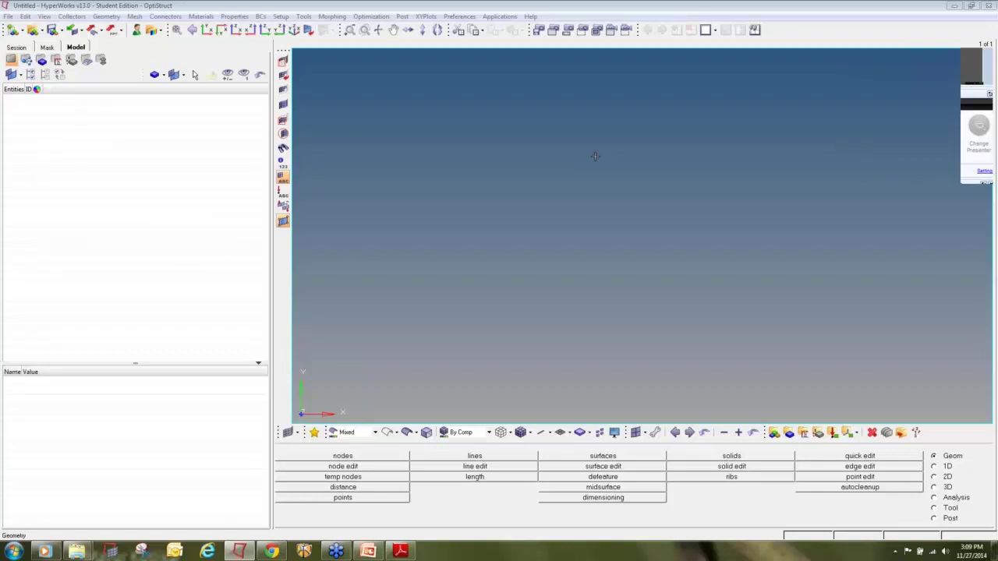
left_click(81, 32)
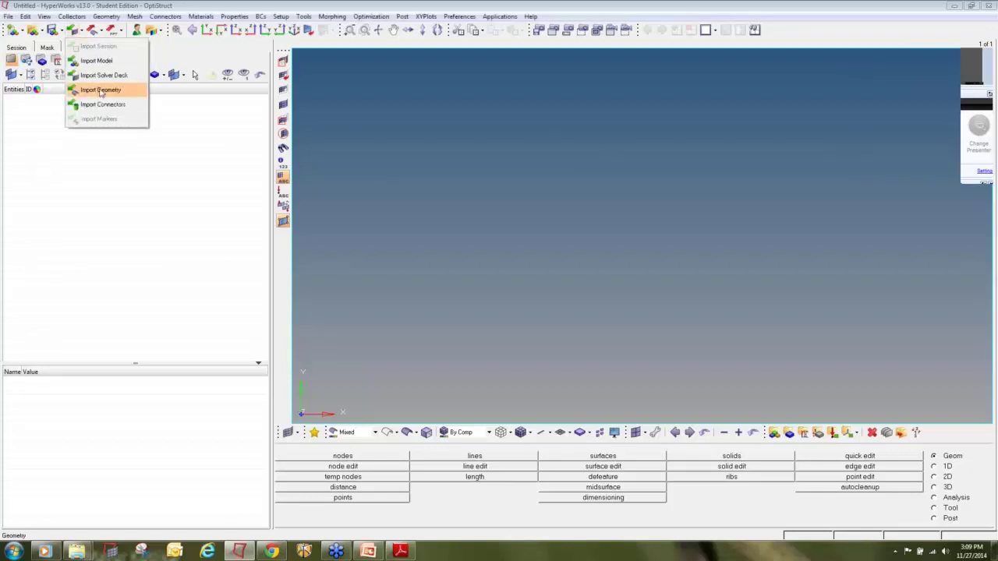
left_click(994, 132)
left_click(934, 156)
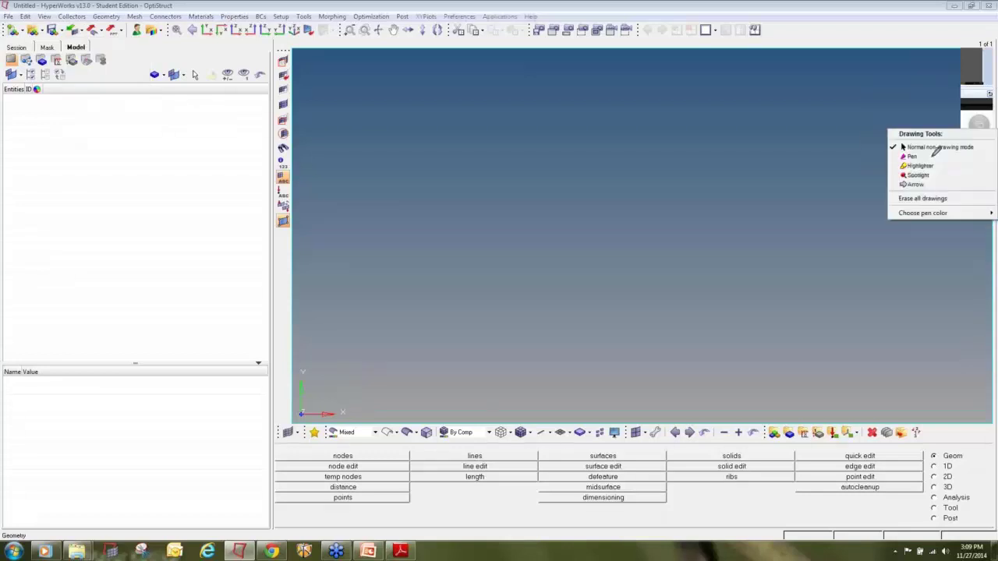
mouse_move(80, 23)
left_mouse_down()
mouse_move(64, 25)
mouse_move(80, 37)
mouse_move(80, 23)
left_mouse_up()
left_click(990, 134)
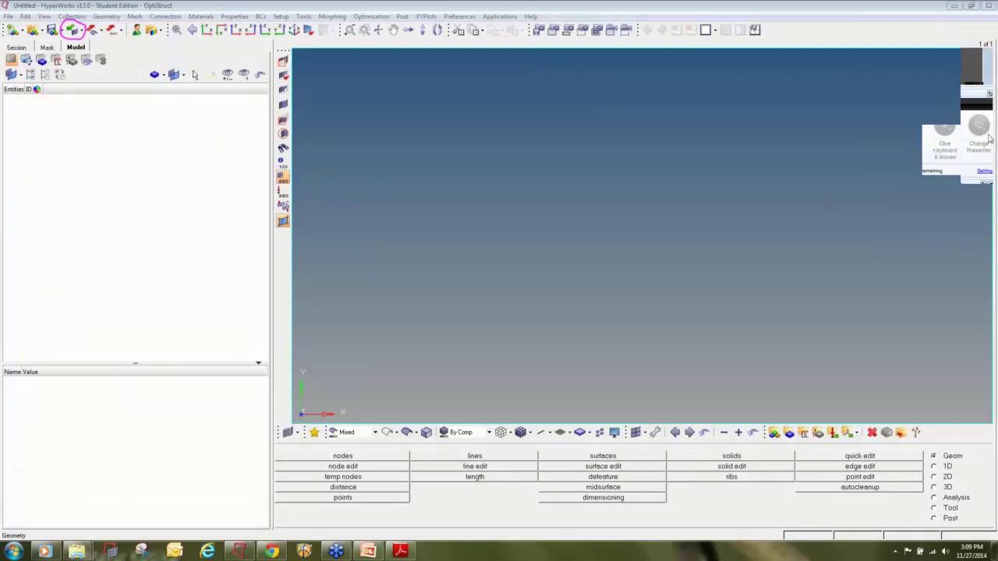
left_click(963, 145)
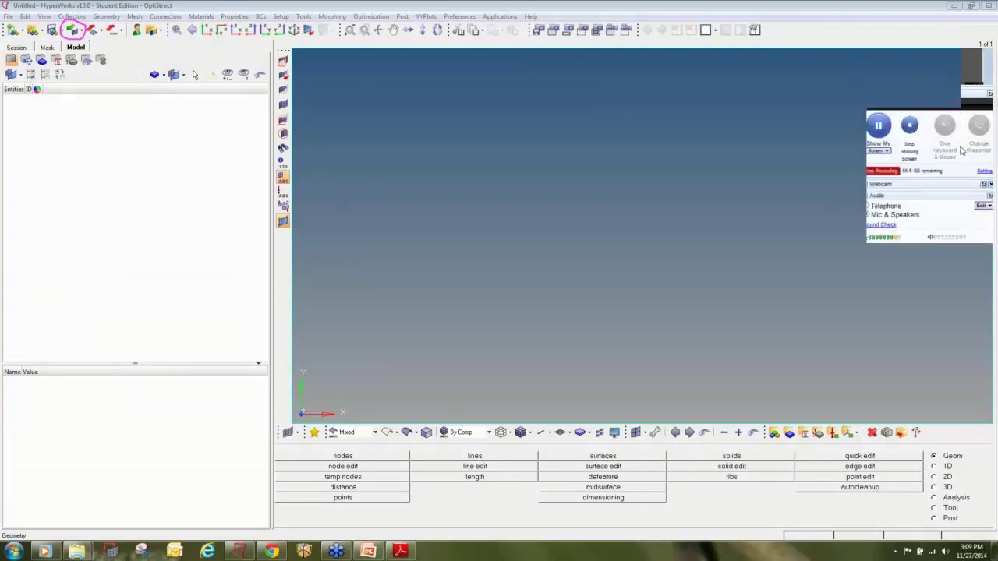
left_click(991, 137)
left_click(940, 202)
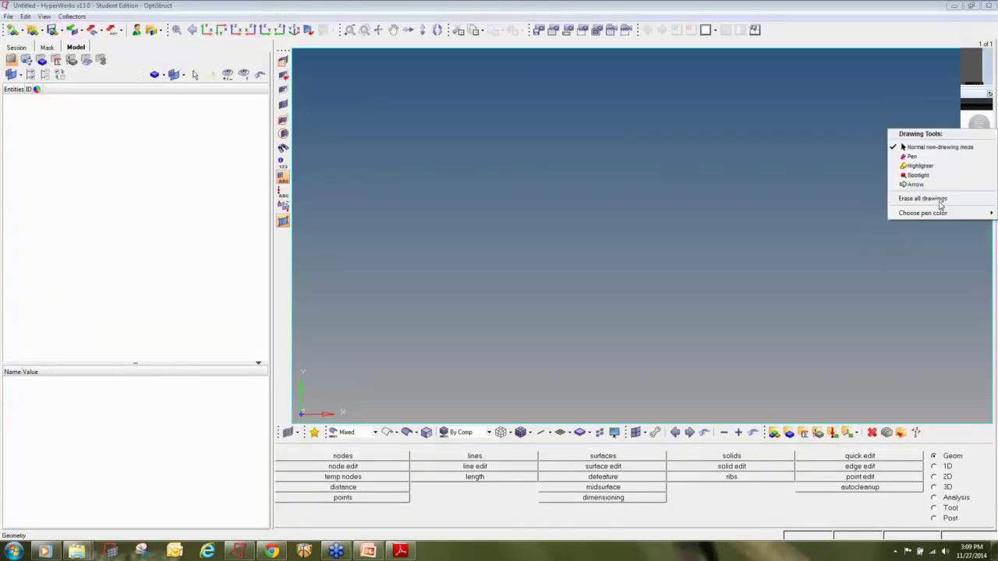
Import the IGES geometry file Wheel_hub.iges with automatic cleanup tolerance and close the import settings.
left_click(77, 31)
left_click(96, 89)
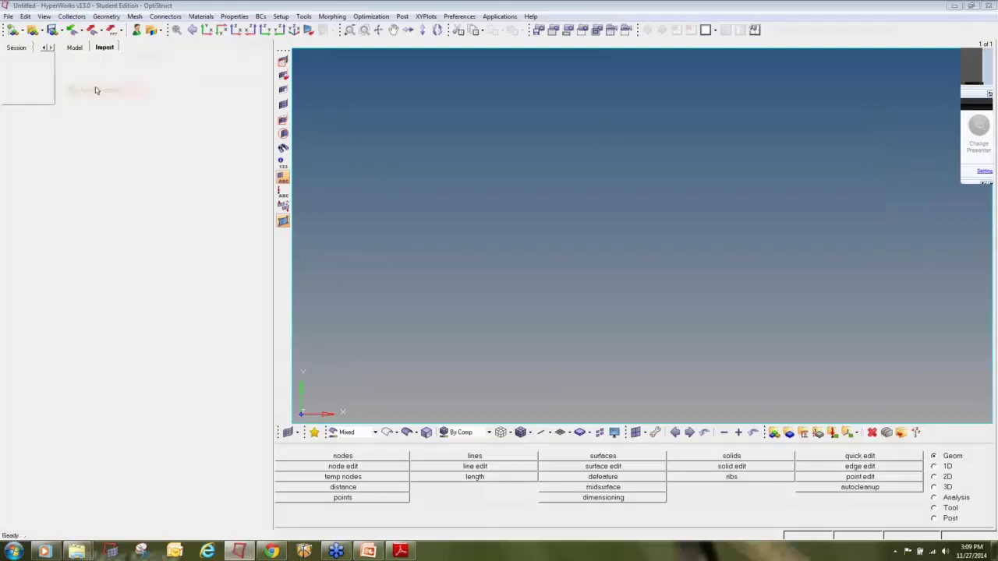
left_click(46, 111)
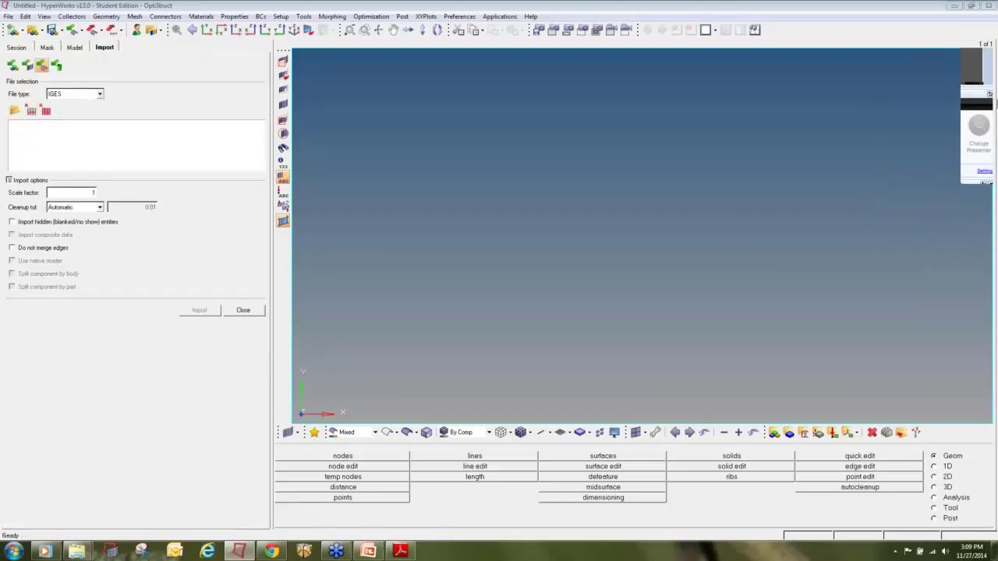
left_click(67, 94)
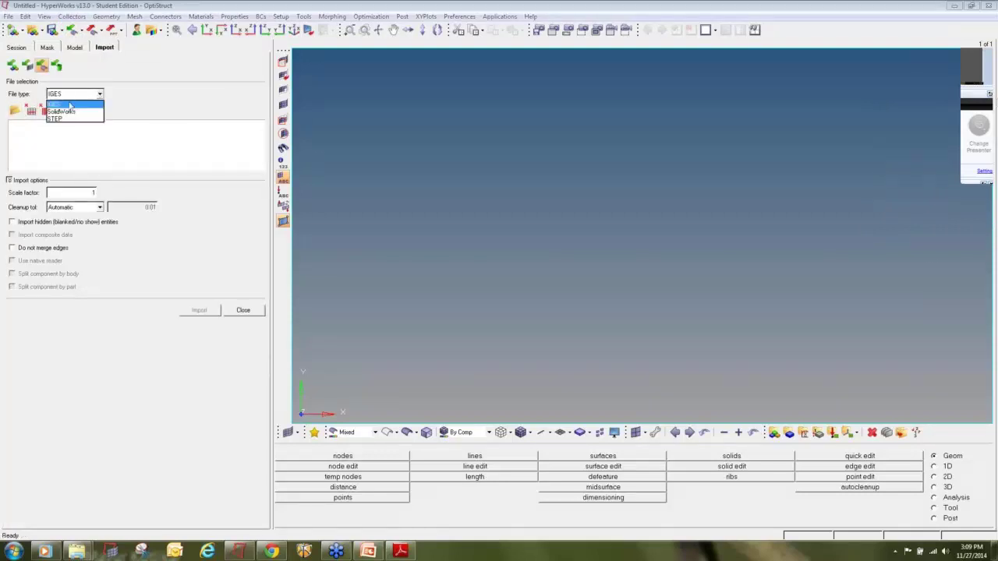
left_click(71, 105)
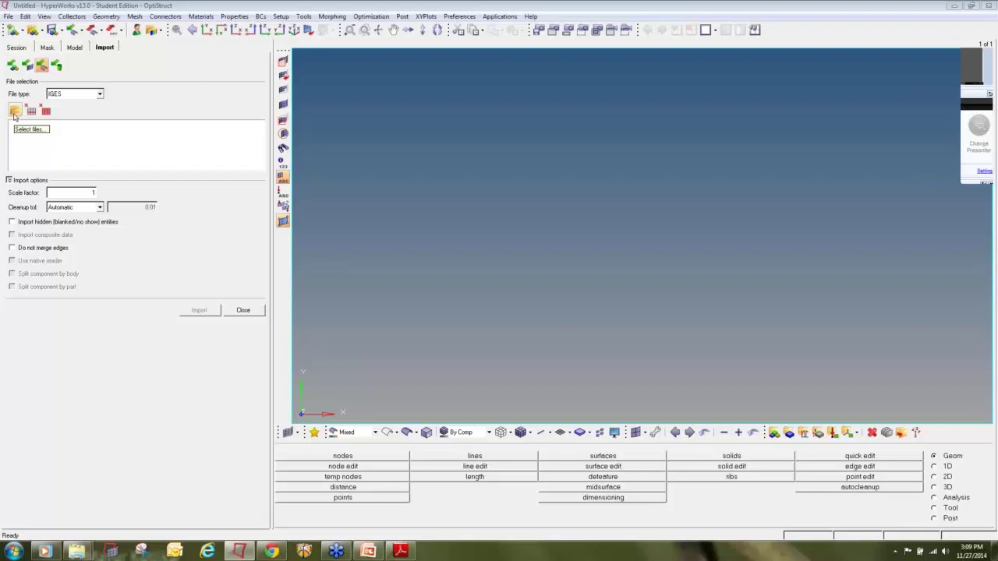
left_click(14, 113)
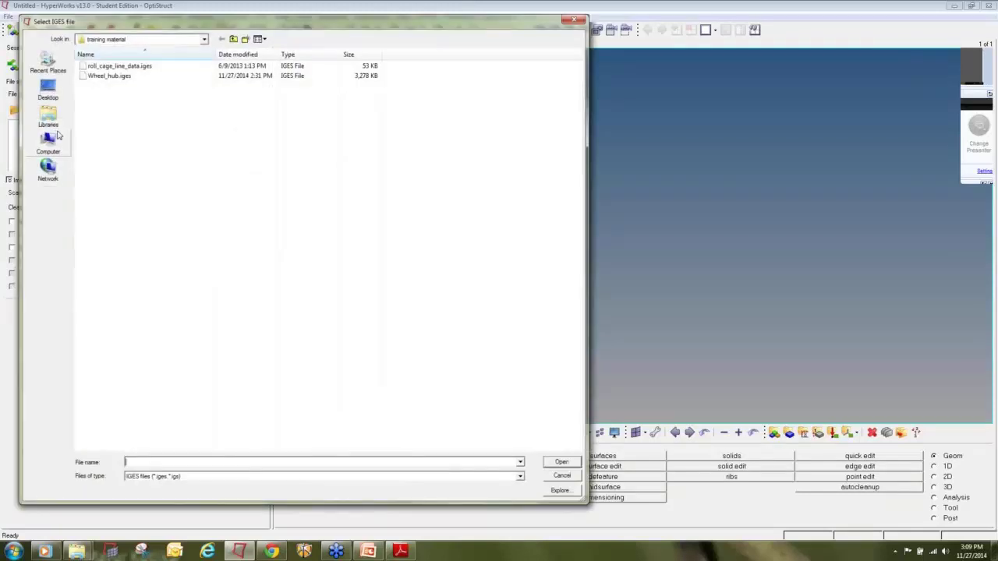
double_click(121, 78)
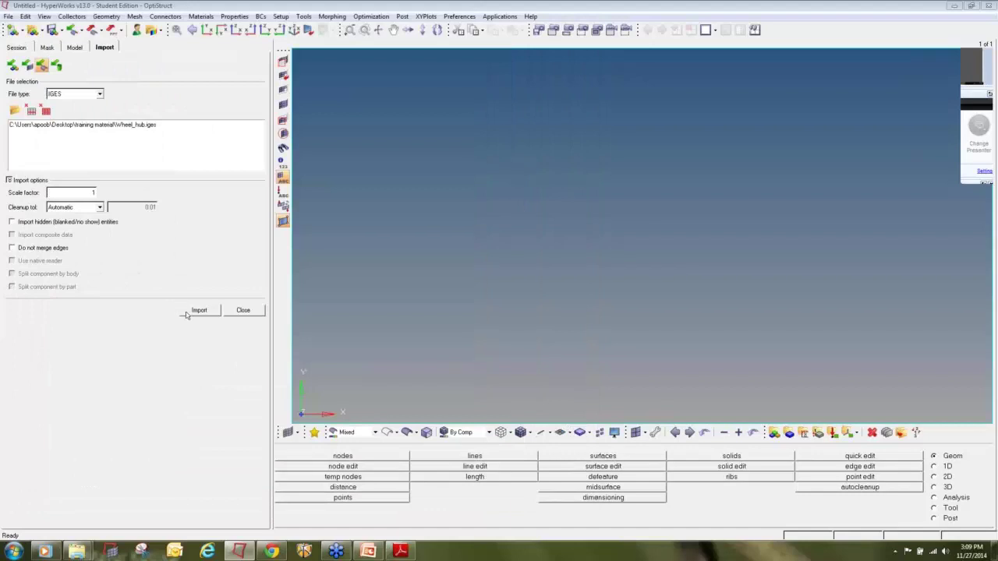
left_click(187, 315)
left_click(243, 311)
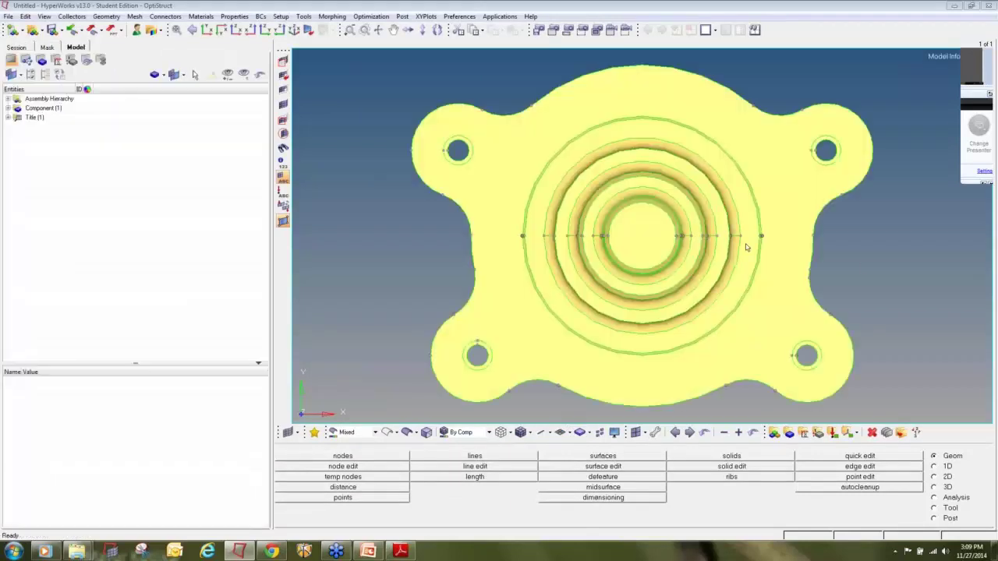
Try to delete all solids in the model, keeping the current Windows color scheme and suppressing its message.
left_click_drag(778, 326, 749, 234, "ctrl")
scroll(652, 245, "down", 3, "ctrl")
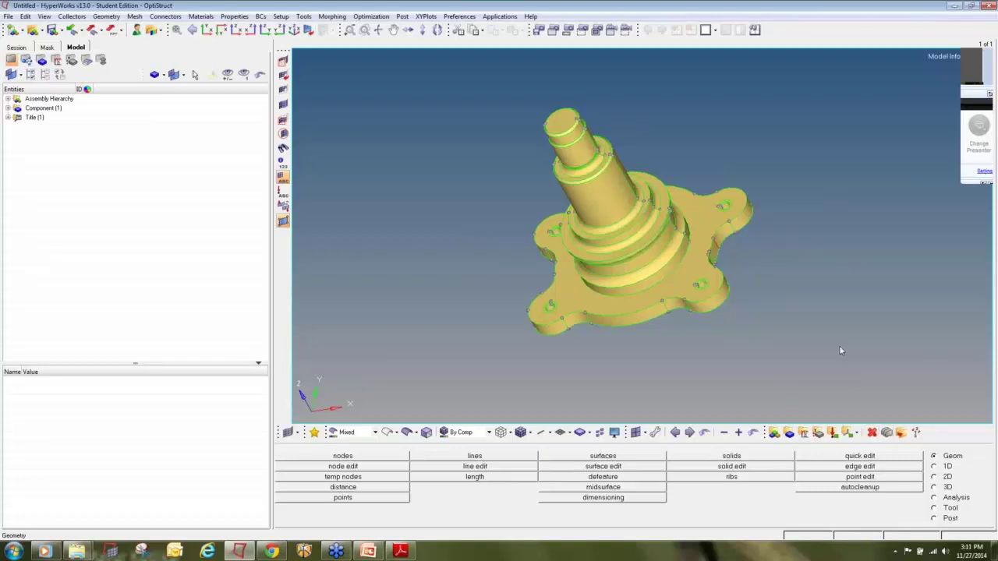
key("F2")
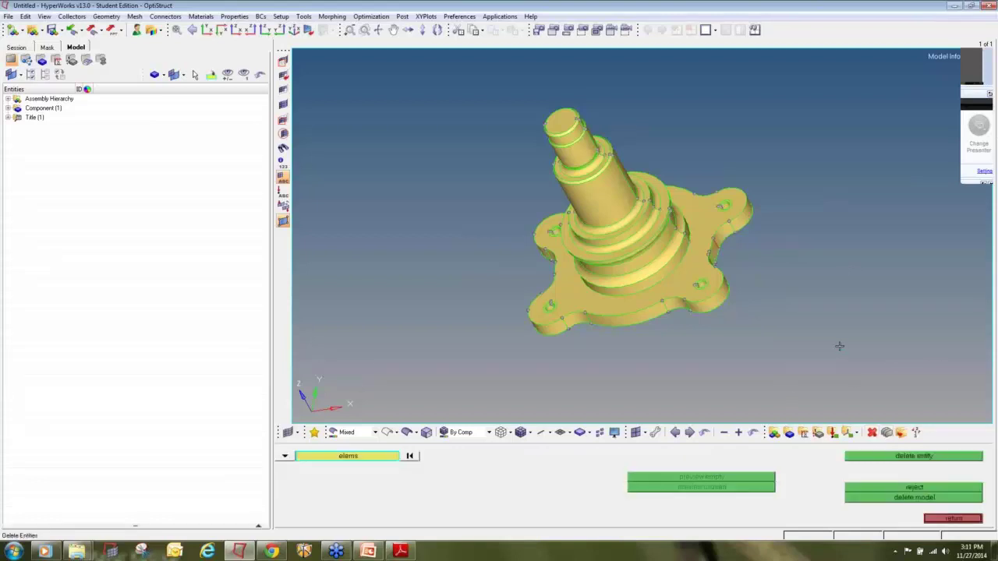
left_click(944, 518)
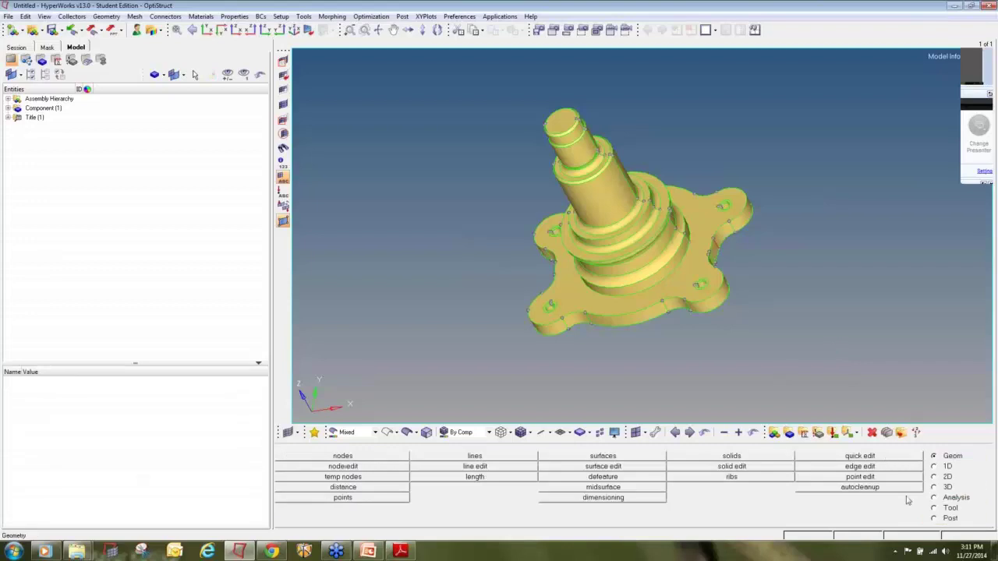
left_click(872, 433)
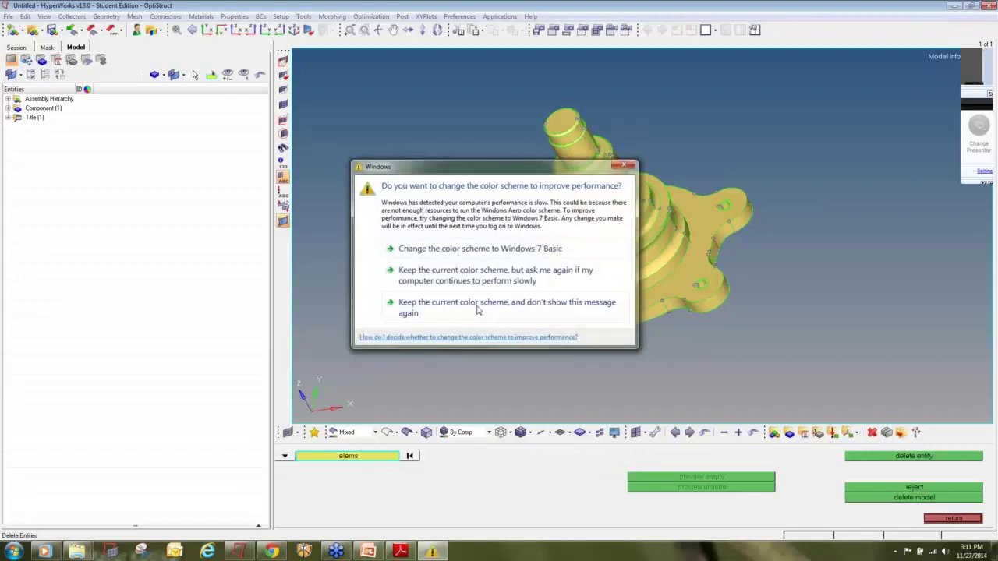
left_click(479, 309)
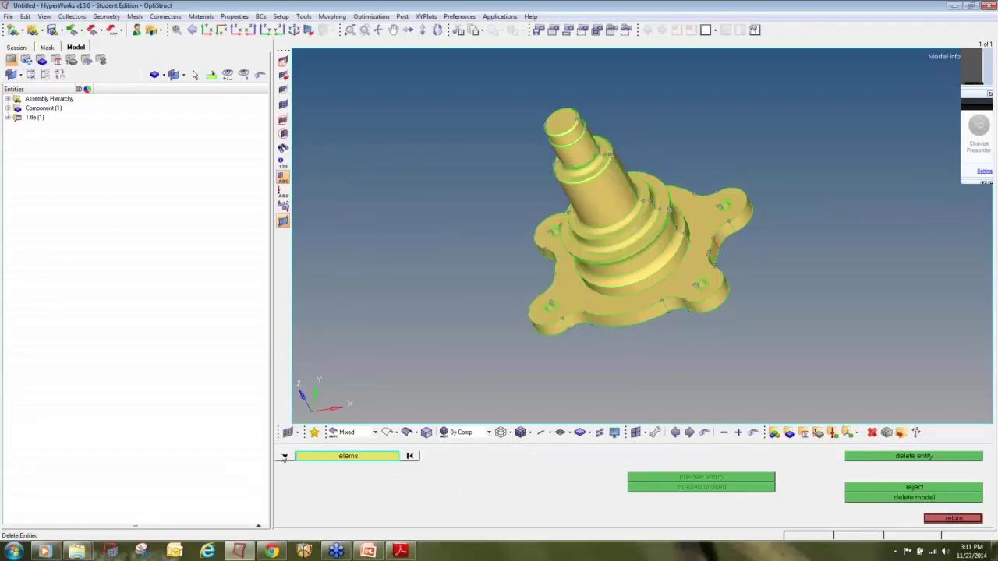
left_click(285, 457)
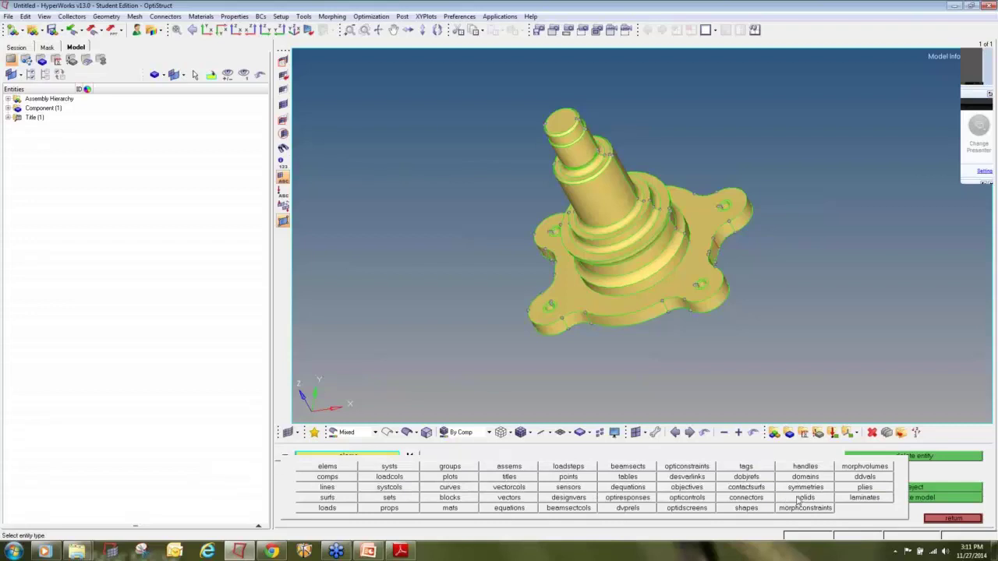
left_click(804, 498)
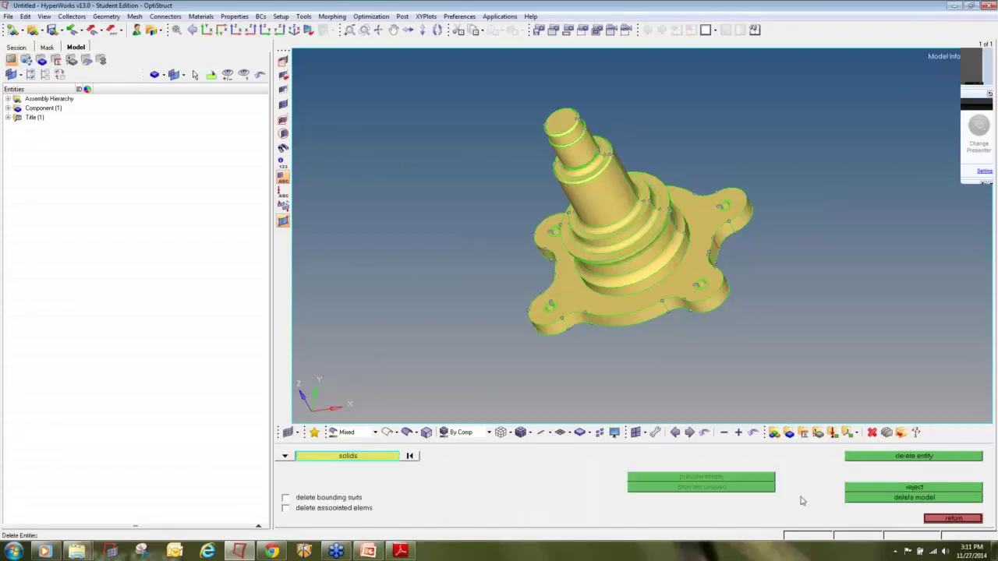
left_click(351, 459)
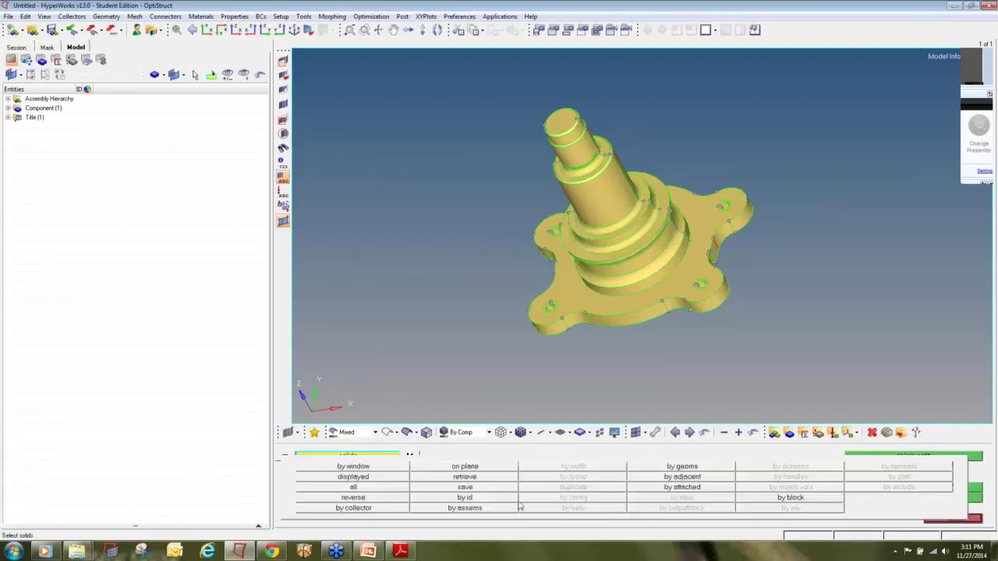
left_click(378, 486)
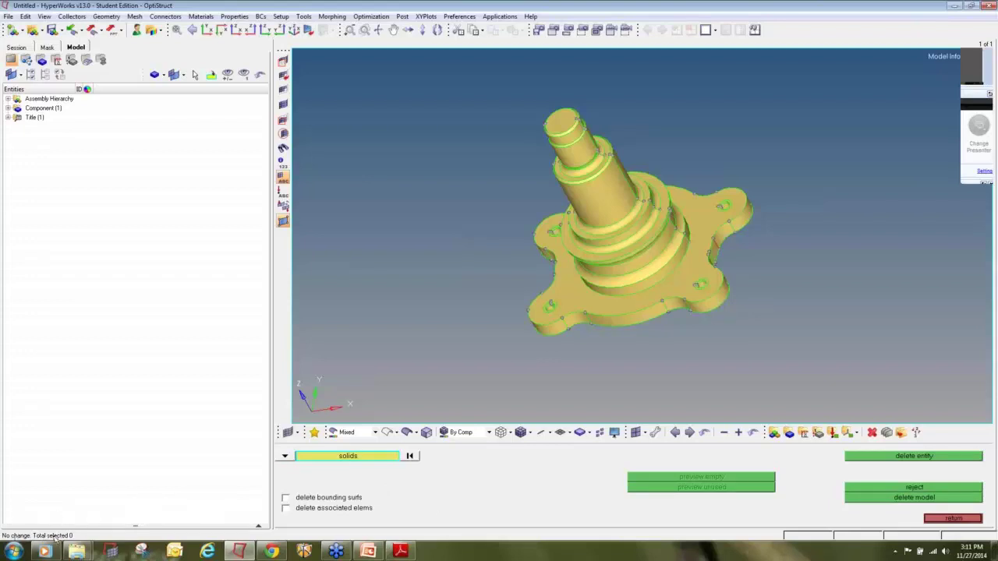
left_click(857, 459)
left_click(955, 519)
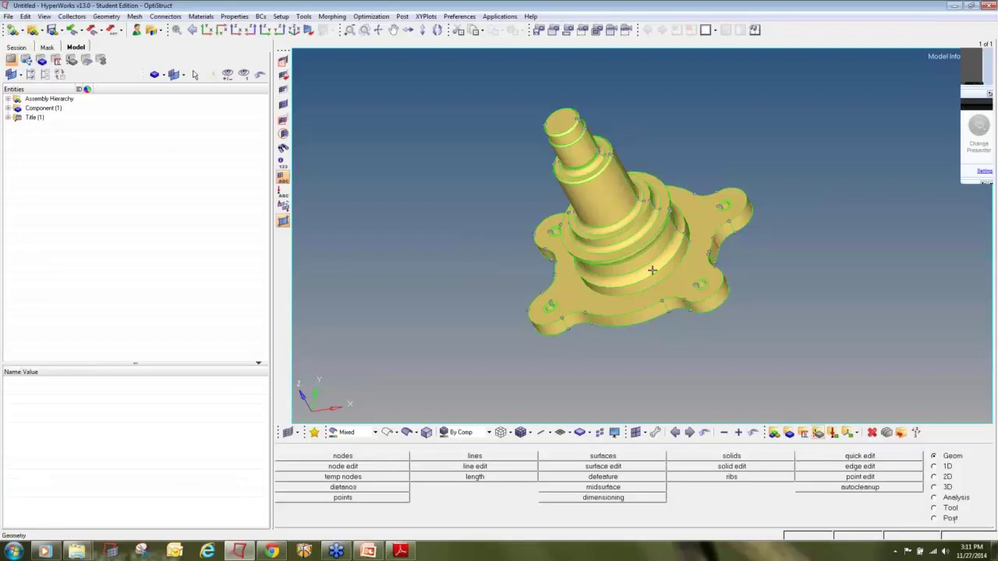
Mask the surface on the end face of the wheel hub's shaft.
left_click_drag(765, 301, 553, 259, "ctrl")
scroll(554, 192, "up", 4, "ctrl")
left_click(283, 61)
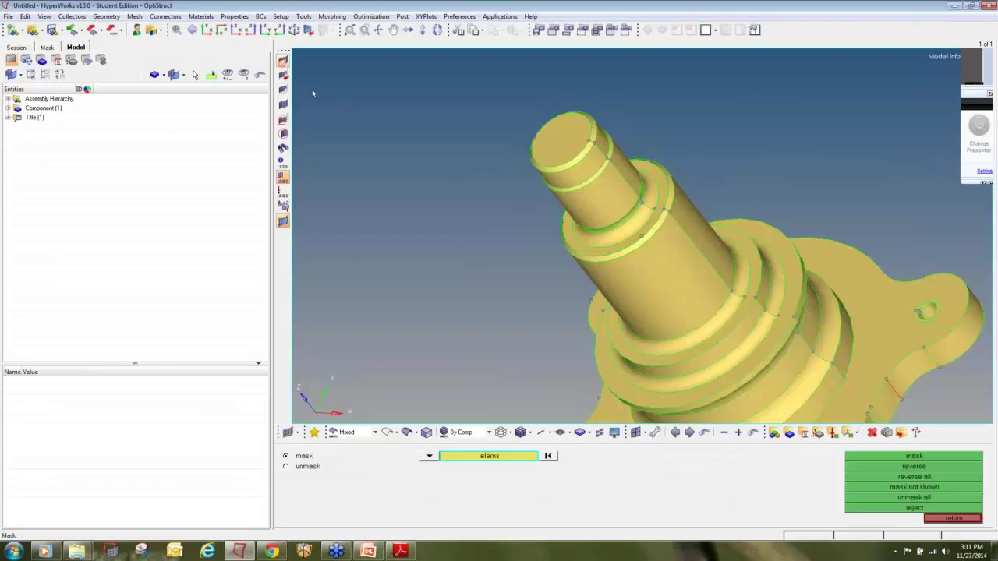
left_click(429, 456)
left_click(403, 491)
left_click_drag(506, 207, 601, 190, "ctrl")
left_click(599, 193)
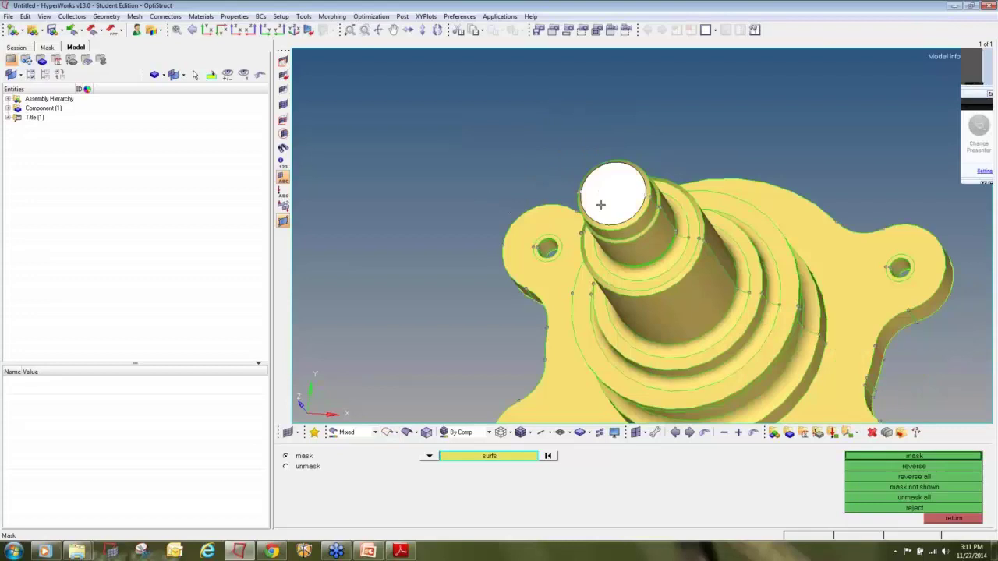
left_click(901, 458)
Mask several cylindrical and ring-shaped surfaces along the stepped shaft and view the hollow interior of the hub.
left_click_drag(663, 251, 642, 220, "ctrl")
left_click(623, 197)
left_click(638, 217)
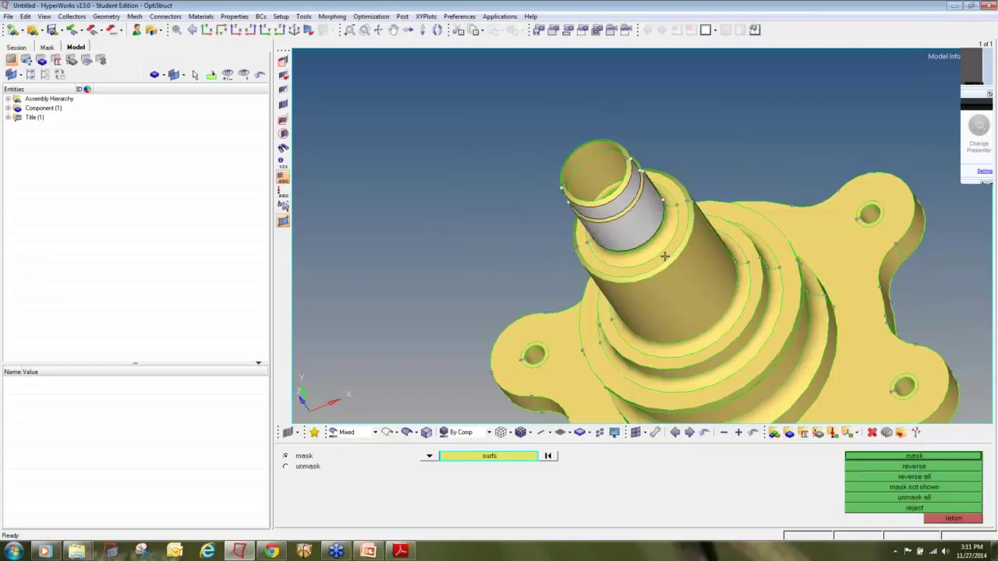
left_click(665, 256)
left_click(741, 335)
left_click(755, 353)
left_click(776, 375)
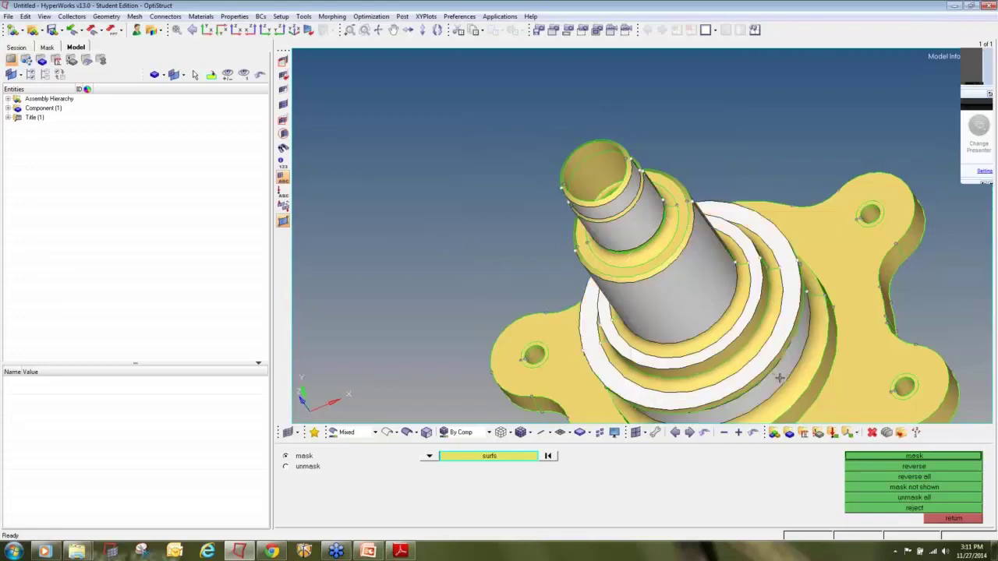
middle_click(780, 379)
left_click_drag(747, 362, 669, 255, "ctrl")
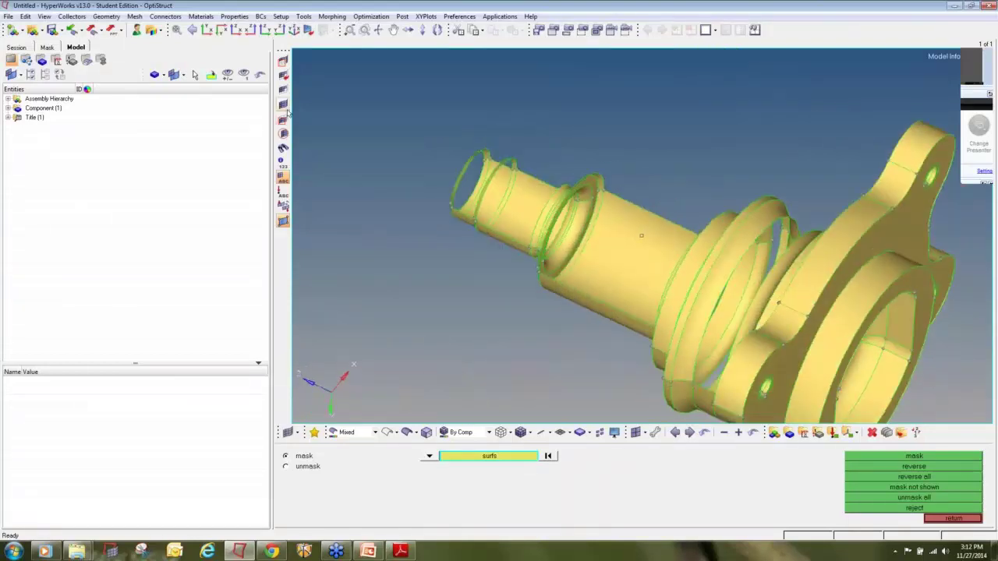
Unmask all surfaces and bring the whole wheel hub into view.
left_click_drag(745, 148, 688, 307, "ctrl")
scroll(642, 270, "down", 5, "ctrl")
right_click_drag(642, 269, 598, 226, "ctrl")
Change the color of the lvl1 component to dark olive green.
left_click(9, 108)
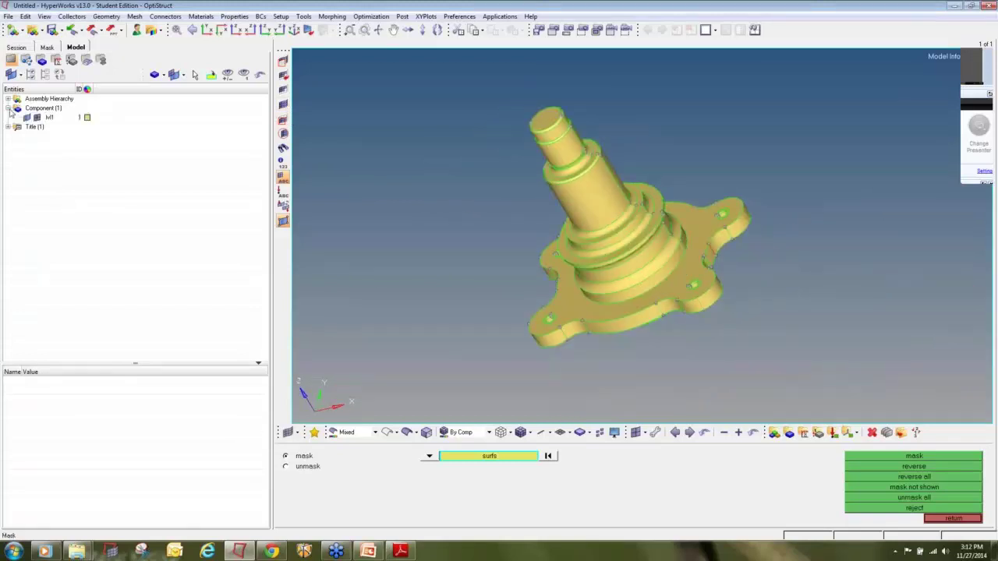
left_click(88, 117)
left_click(88, 117)
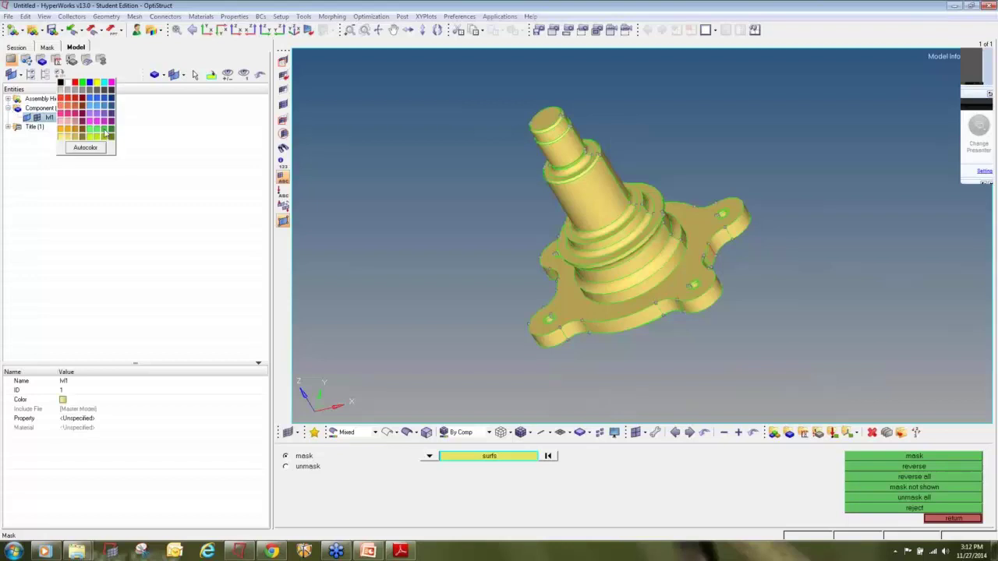
left_click(111, 136)
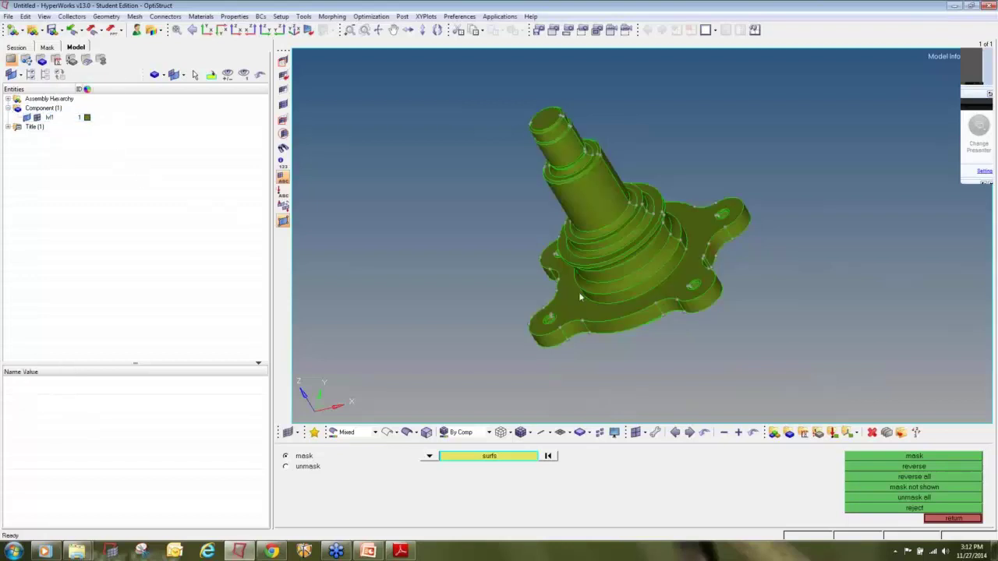
right_click_drag(597, 253, 589, 287, "ctrl")
scroll(591, 284, "up", 5, "ctrl")
scroll(592, 284, "down", 5, "ctrl")
left_click_drag(594, 279, 609, 273, "ctrl")
right_click_drag(627, 263, 625, 233, "ctrl")
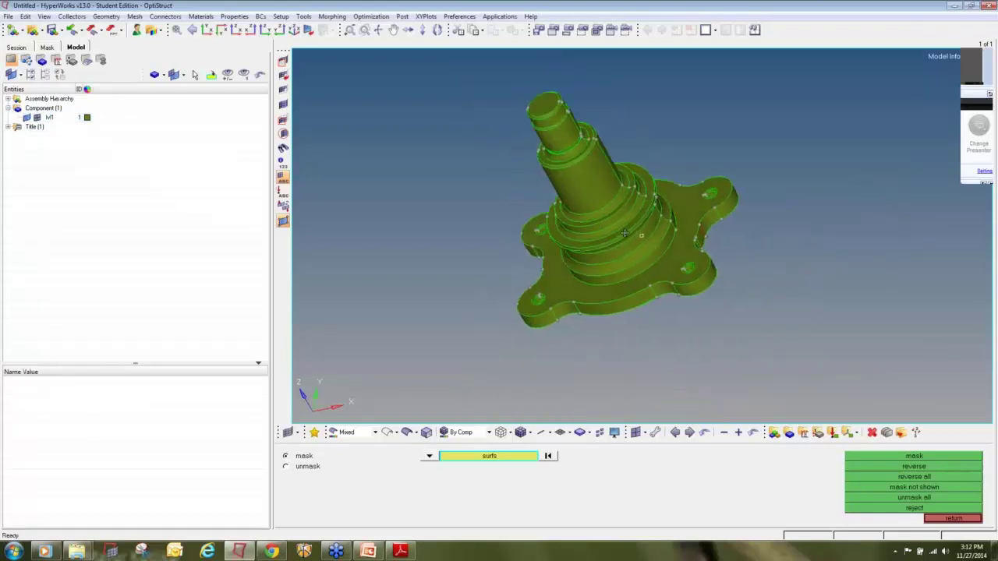
left_click_drag(625, 233, 668, 207, "ctrl")
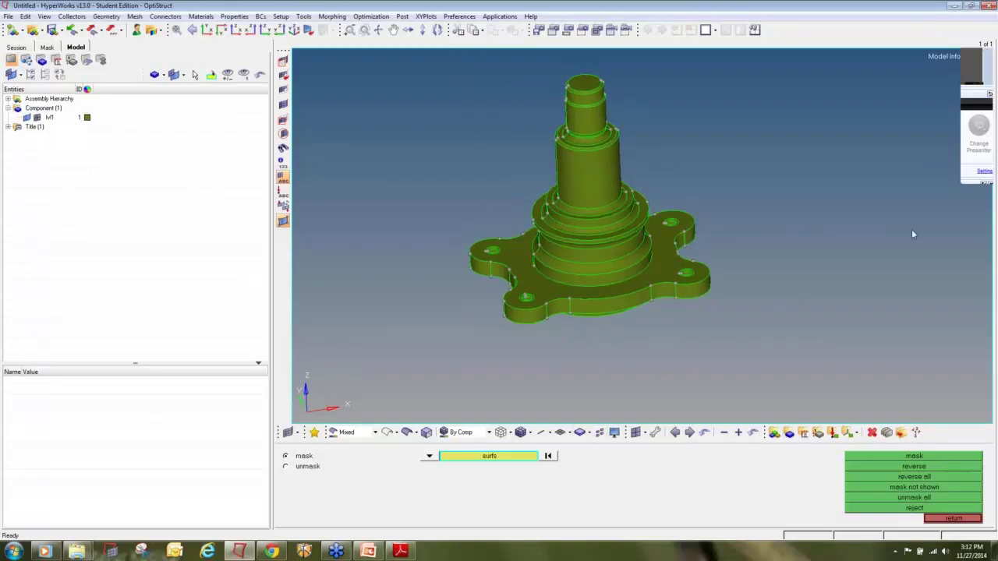
Open the visualization options that control the display of geometry edges and shaded solid faces.
mouse_move(994, 134)
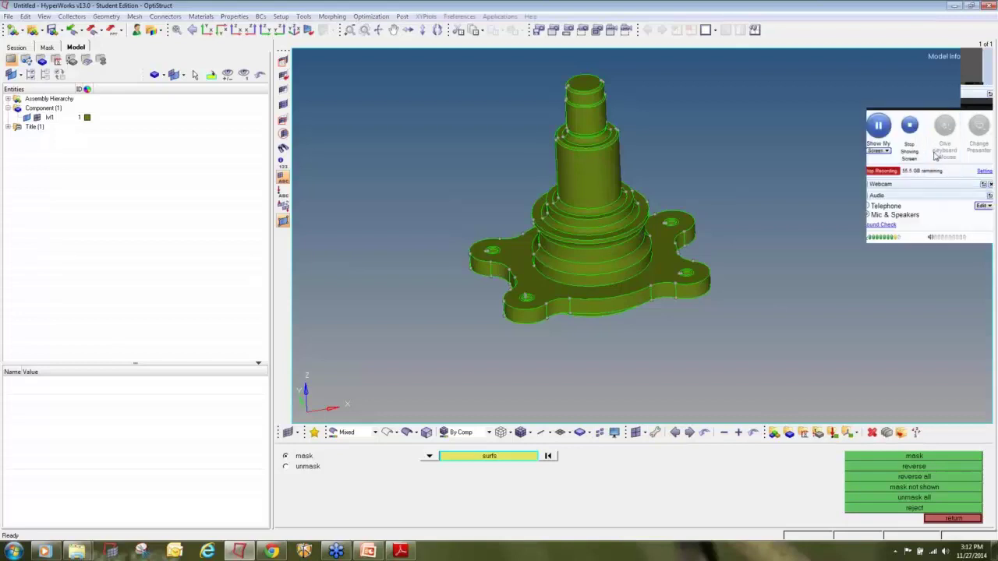
mouse_move(604, 428)
left_mouse_down()
mouse_move(615, 441)
mouse_move(621, 421)
left_mouse_up()
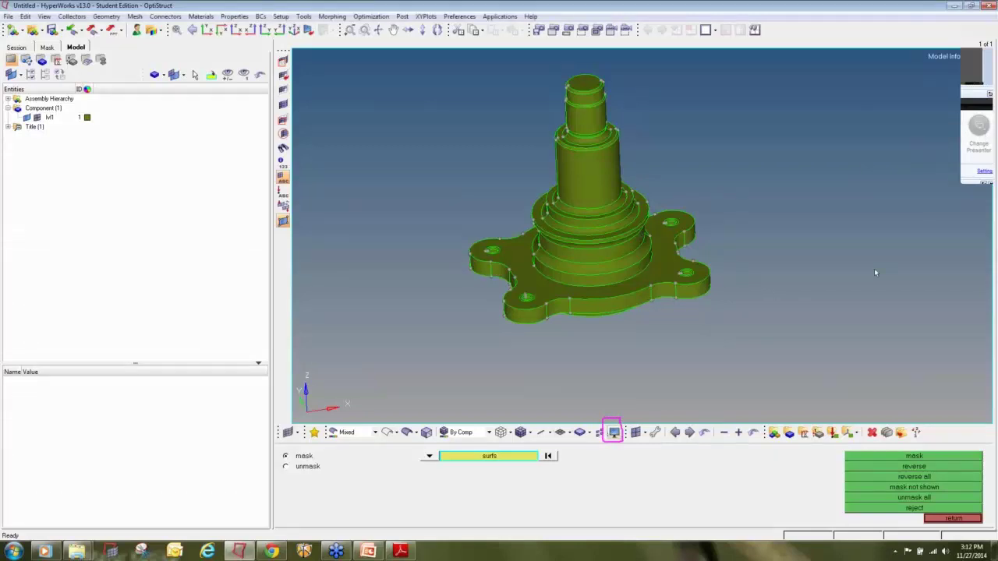
left_click(613, 432)
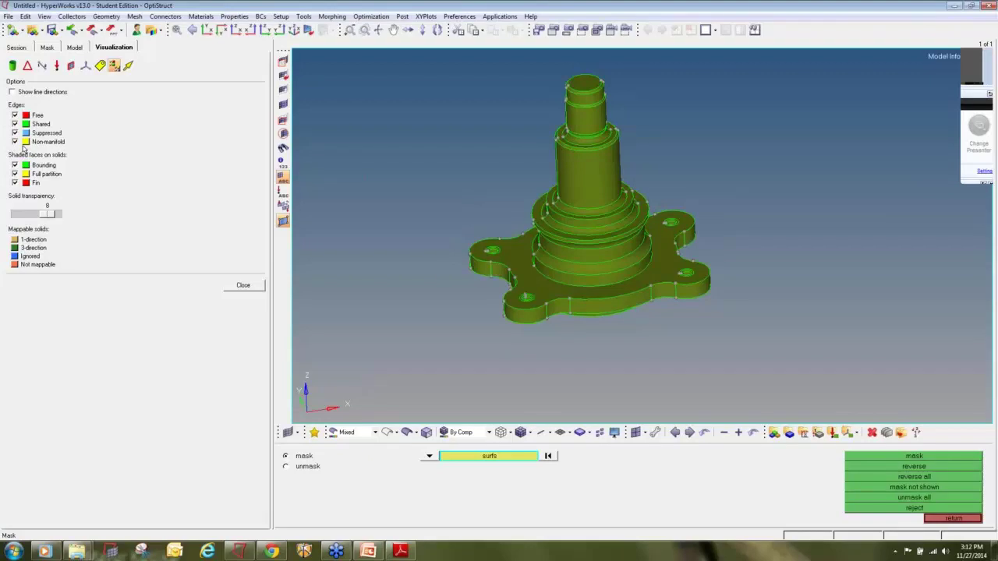
Examine the red free edge on the flange's side face and the green shared edges on the stepped shaft.
left_click_drag(593, 258, 621, 260, "ctrl")
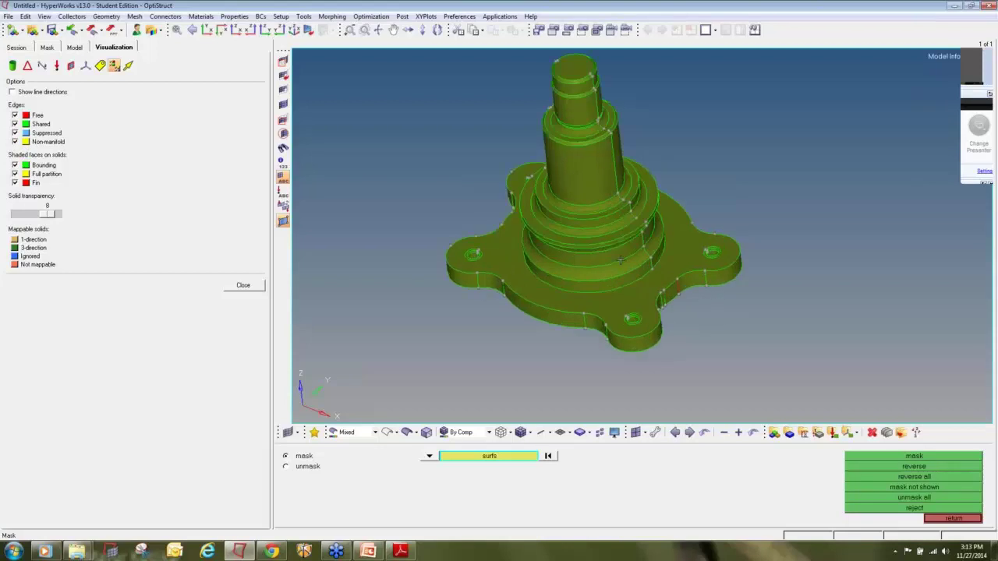
scroll(621, 260, "up", 10)
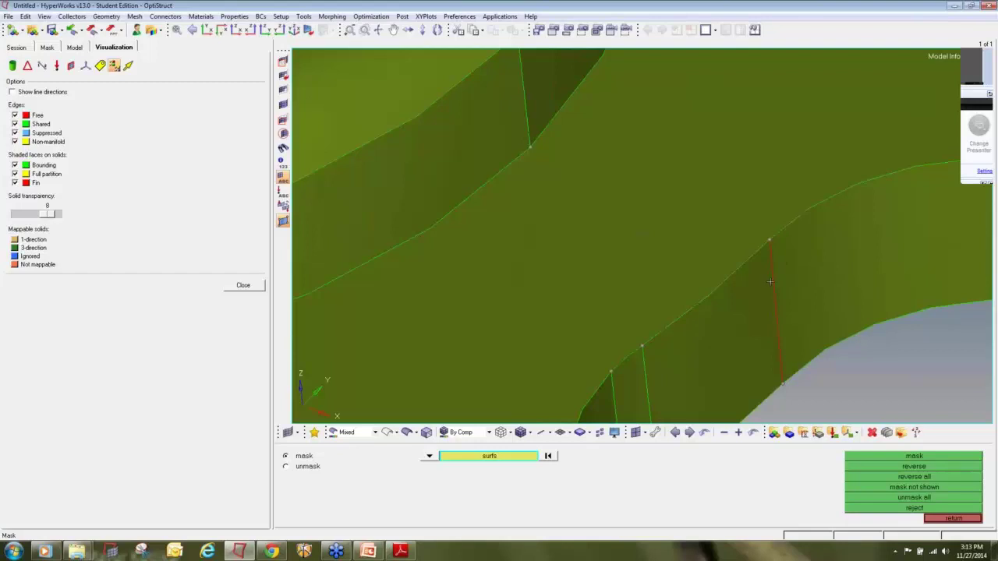
scroll(777, 272, "down", 8)
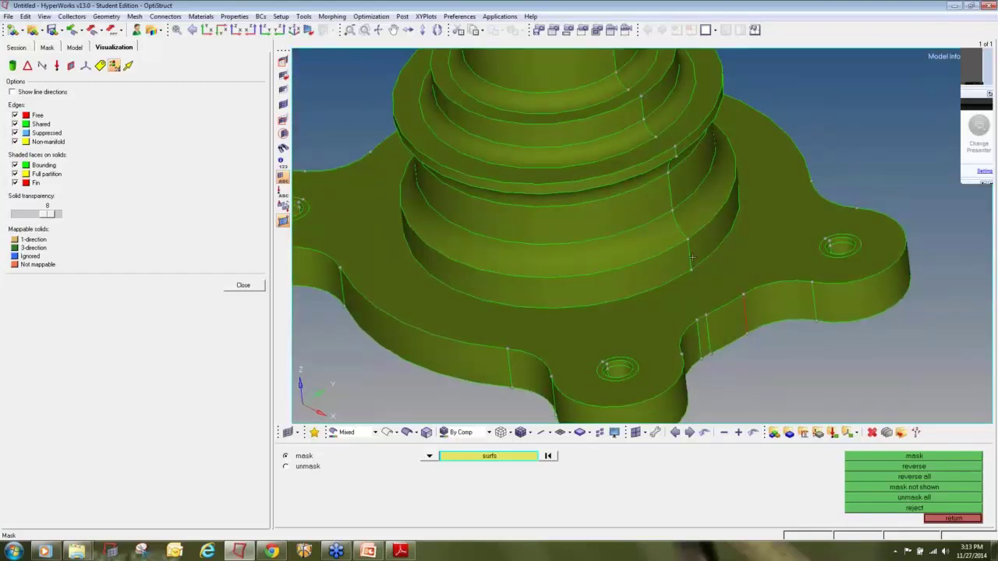
scroll(691, 252, "up", 2)
scroll(691, 251, "up", 2)
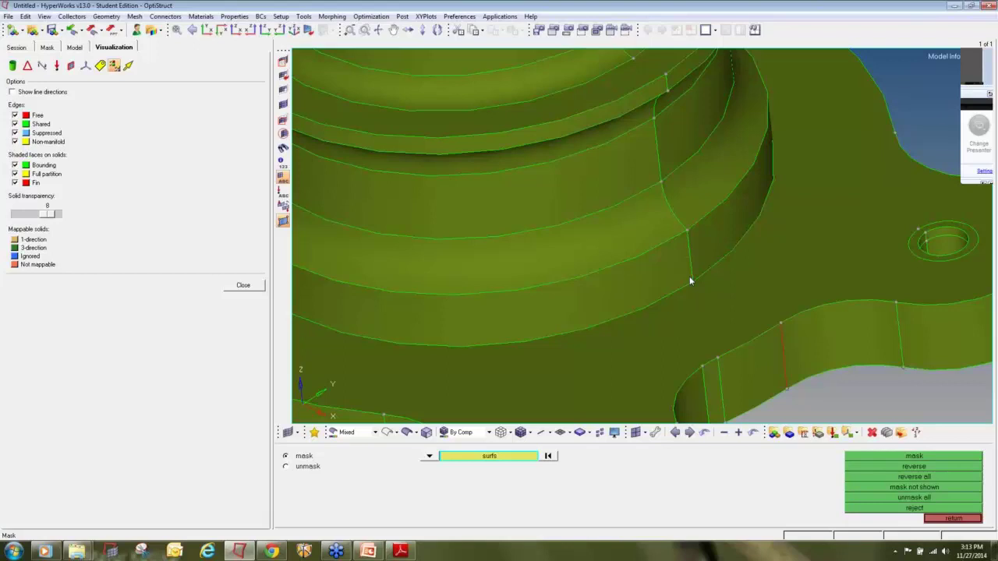
scroll(663, 239, "down", 10)
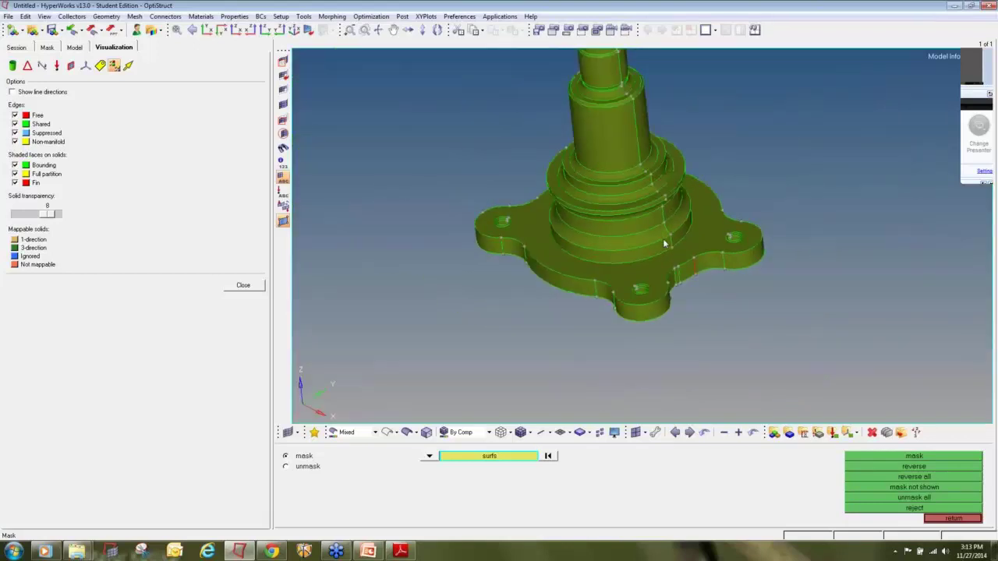
Hide the shared and suppressed edges and display the geometry as wireframe to isolate the free edge on the flange.
left_click(15, 124)
left_click(15, 132)
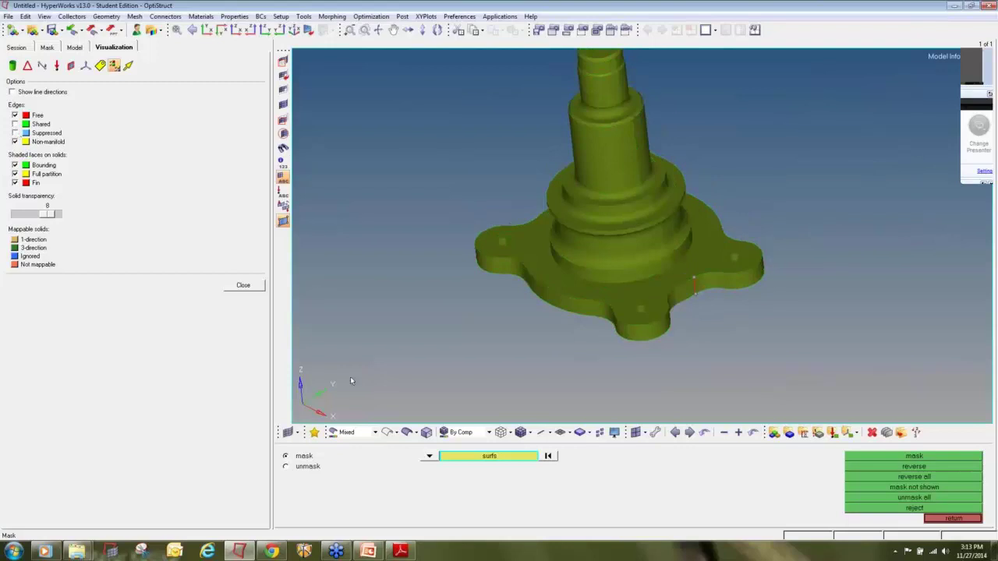
left_click(387, 434)
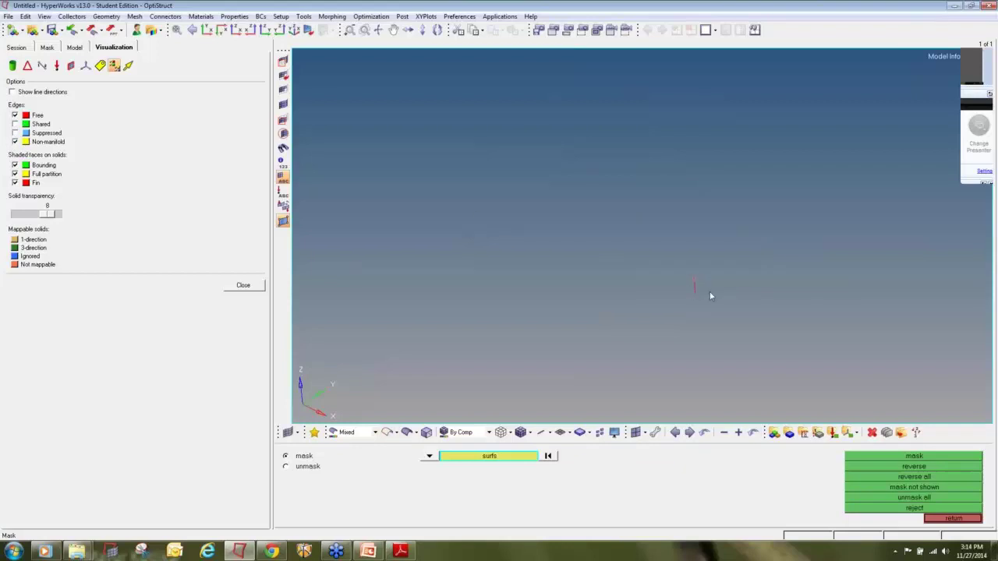
scroll(709, 291, "up", 4, "ctrl")
scroll(694, 297, "up", 3, "ctrl")
Show the shared and suppressed edges again, return to the shaded display and leave the mask function.
left_click(15, 124)
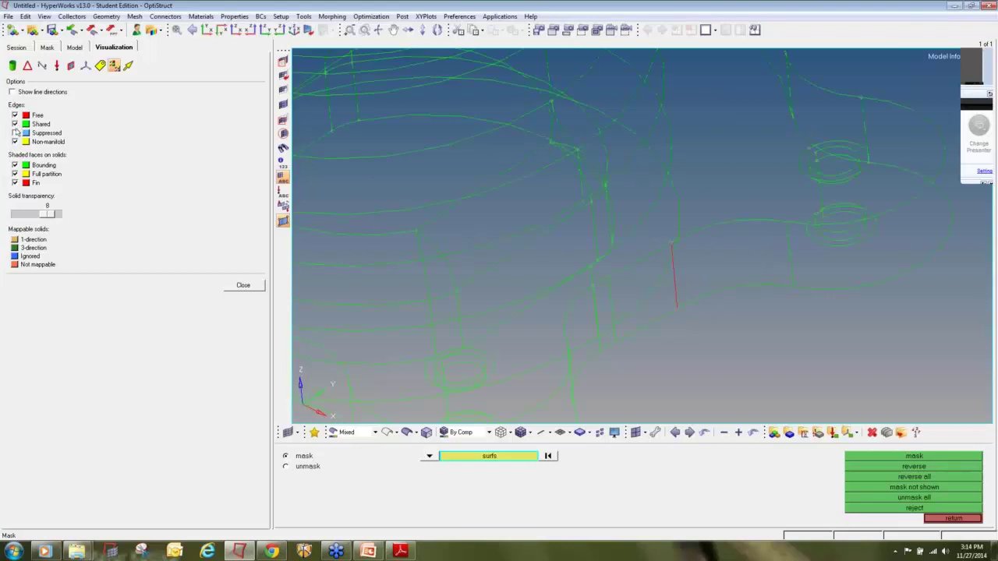
left_click(14, 132)
left_click(406, 434)
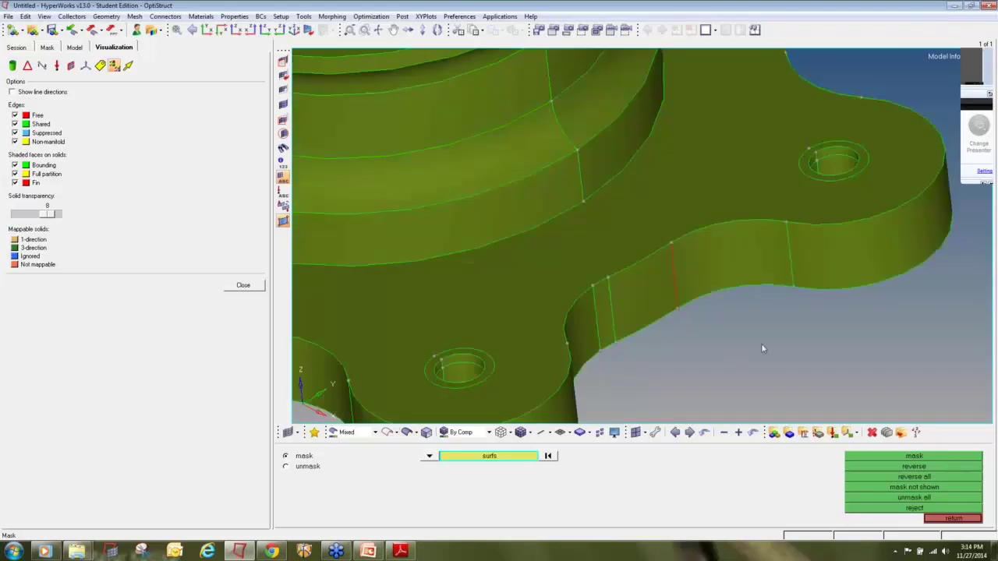
right_click_drag(762, 372, 727, 340, "ctrl")
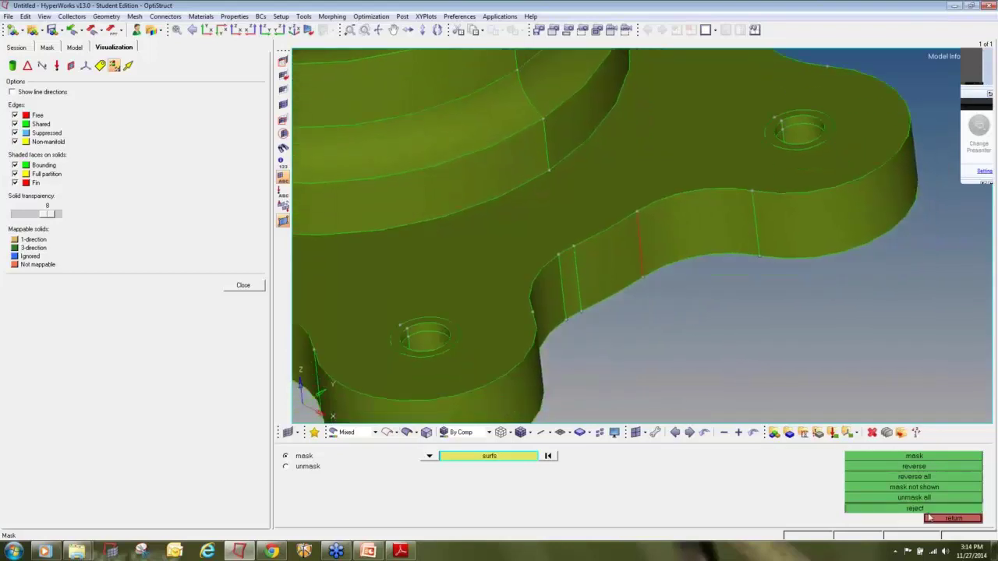
left_click(933, 519)
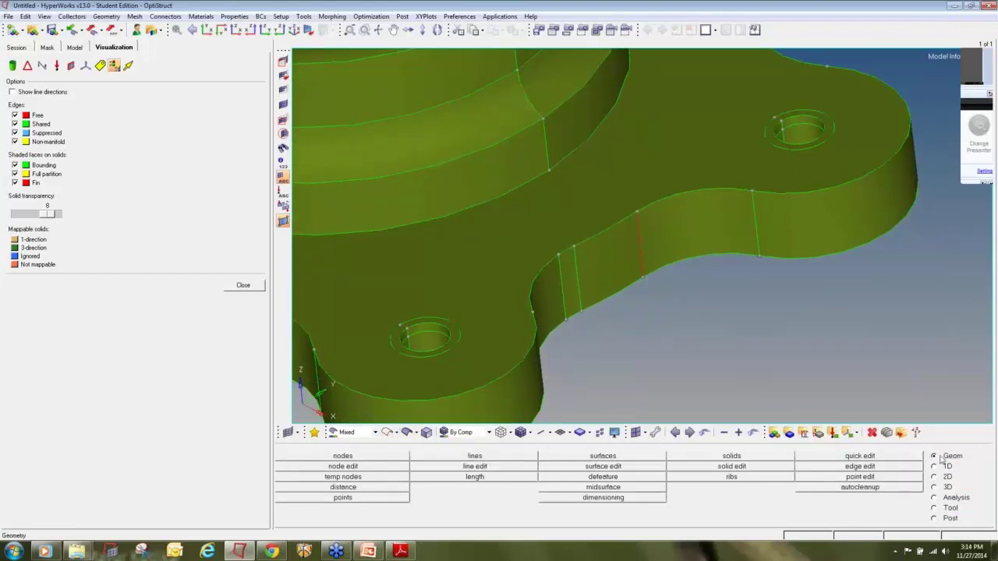
mouse_move(991, 138)
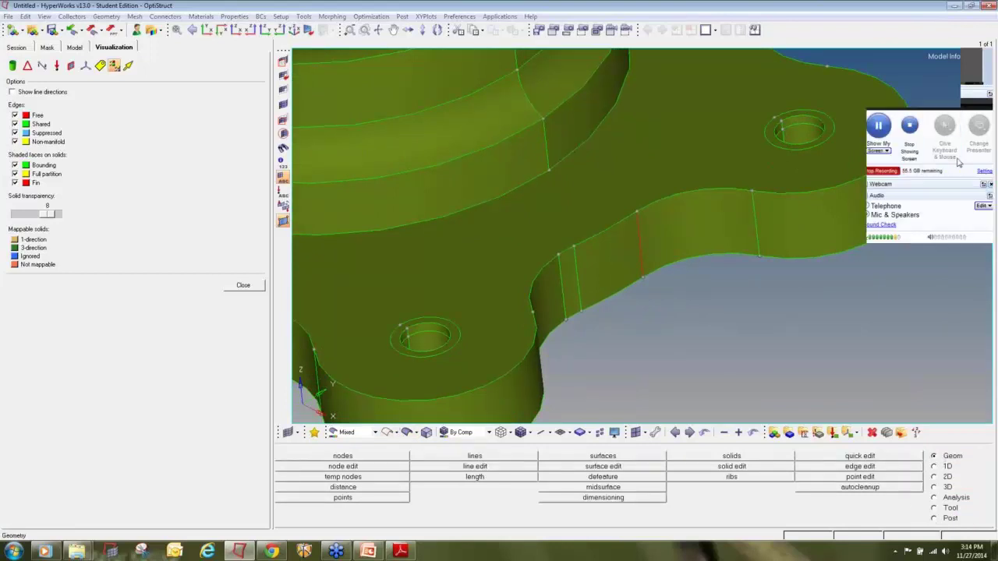
mouse_move(933, 443)
left_mouse_down()
mouse_move(930, 460)
mouse_move(969, 446)
mouse_move(953, 441)
left_mouse_up()
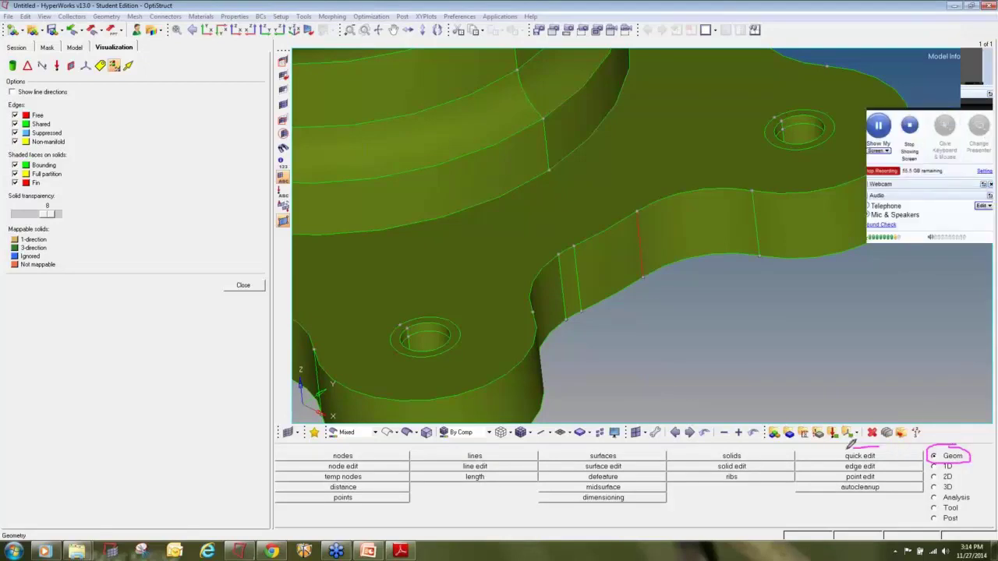
mouse_move(844, 449)
left_mouse_down()
mouse_move(858, 460)
mouse_move(889, 454)
mouse_move(877, 443)
left_mouse_up()
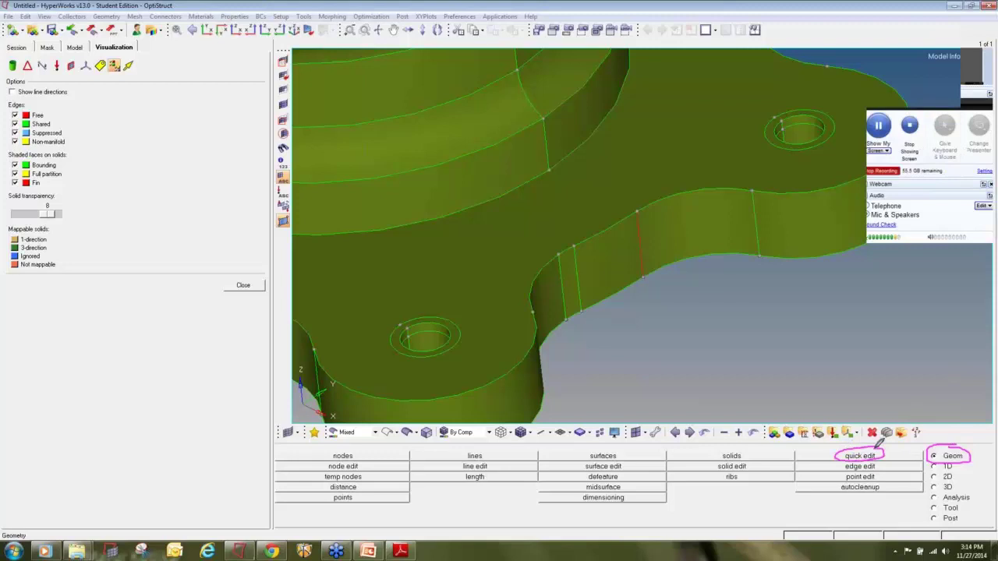
right_click(935, 158)
left_click(939, 148)
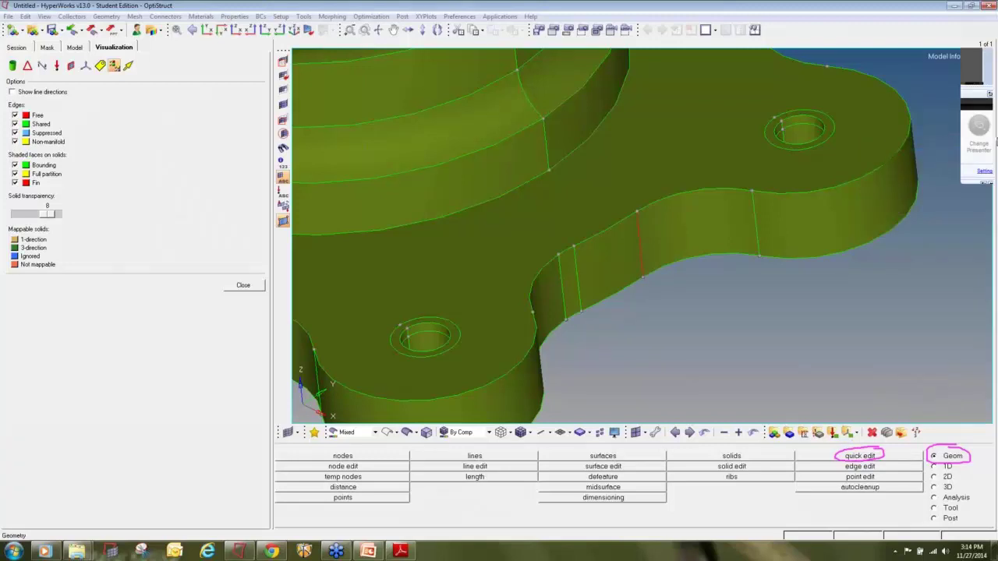
left_click(951, 198)
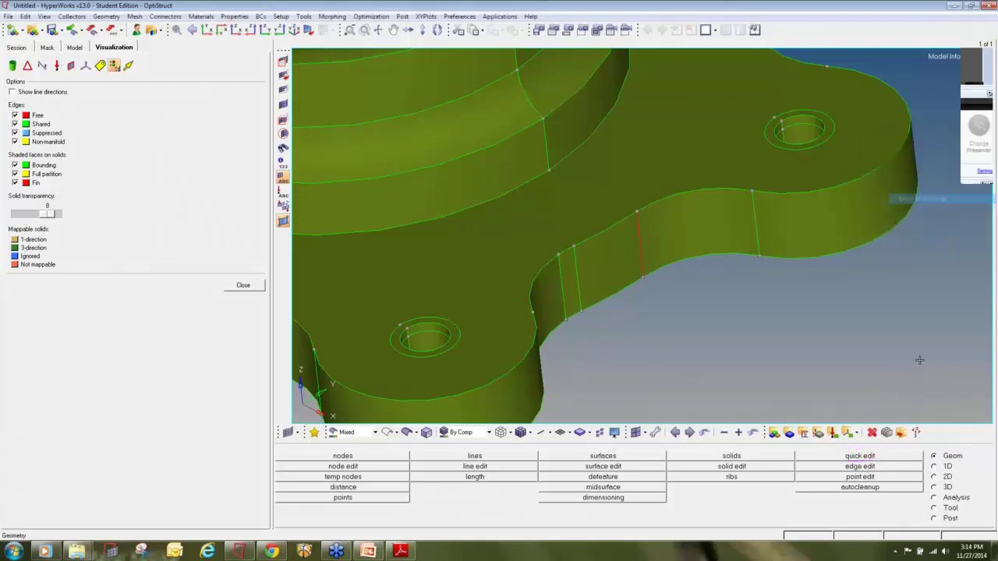
Toggle the red free edge on the flange's side face with quick edit at a 0.100 tolerance, accepting the larger gap.
left_click(887, 458)
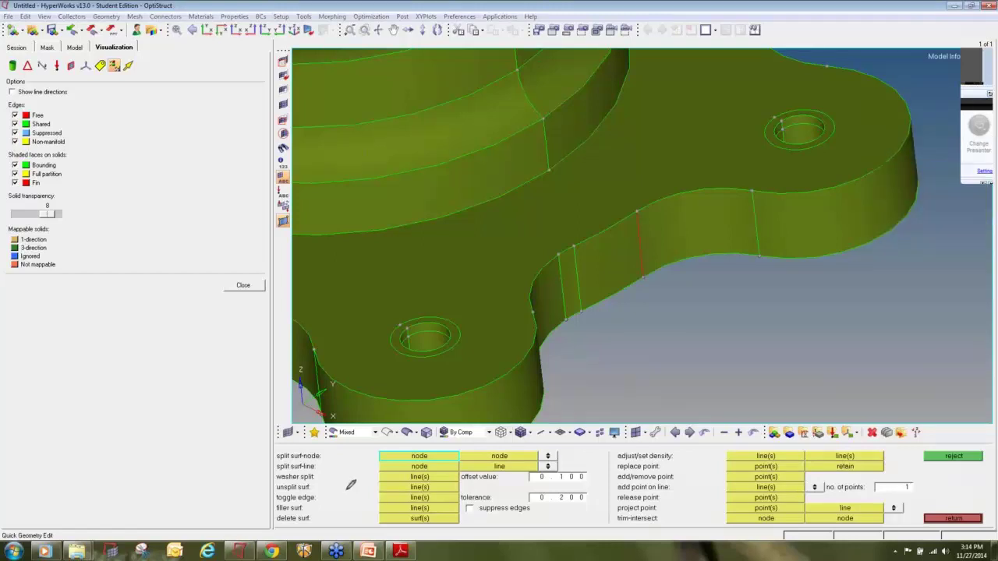
mouse_move(320, 488)
left_mouse_down()
mouse_move(279, 491)
mouse_move(329, 502)
mouse_move(447, 484)
mouse_move(303, 494)
left_mouse_up()
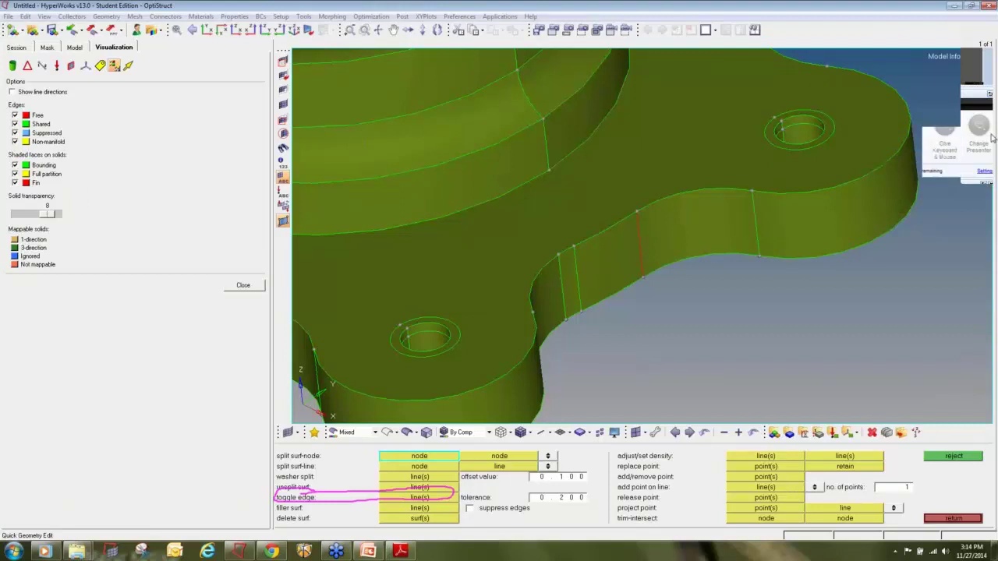
mouse_move(940, 207)
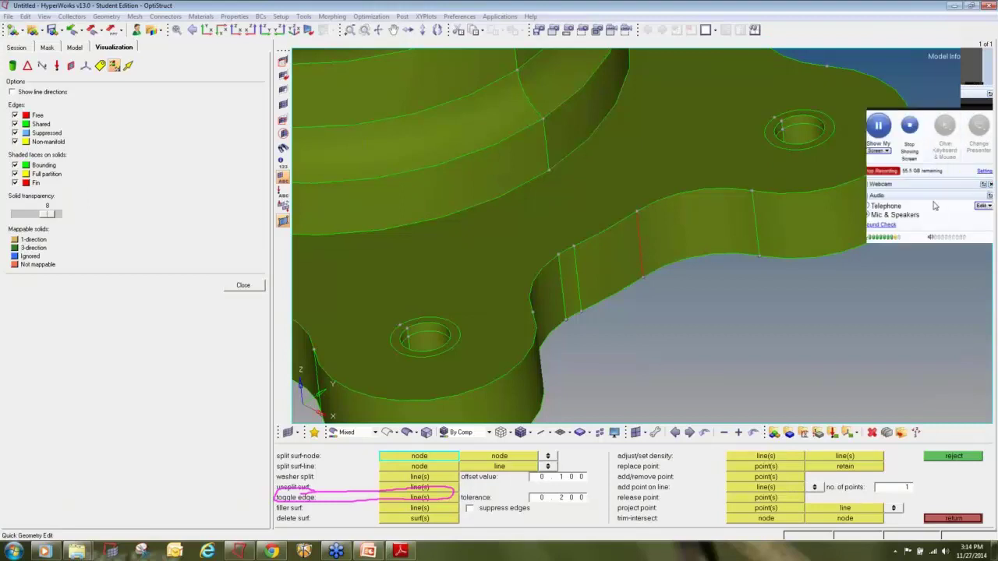
key("Escape")
left_click(404, 500)
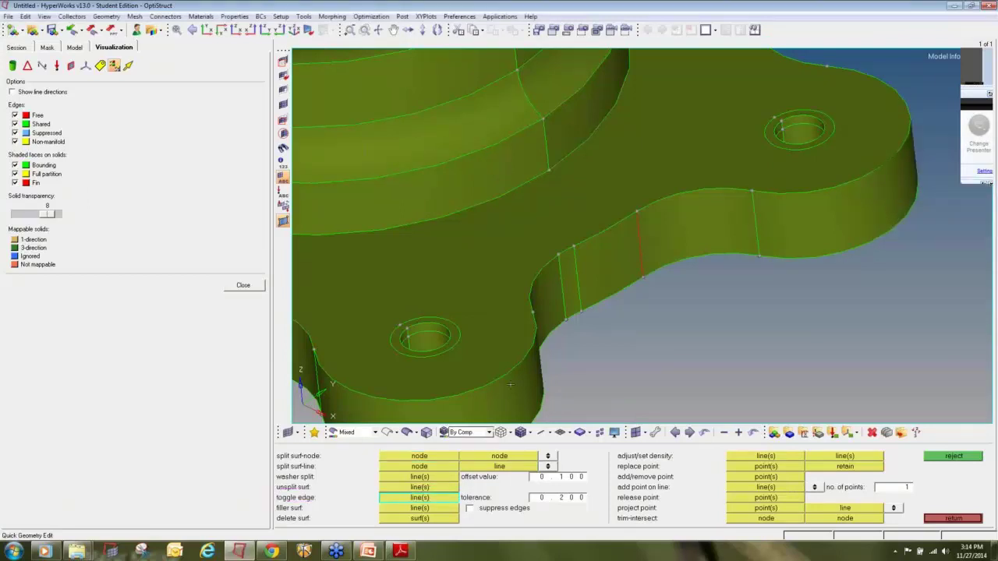
left_click(551, 498)
type("0.100")
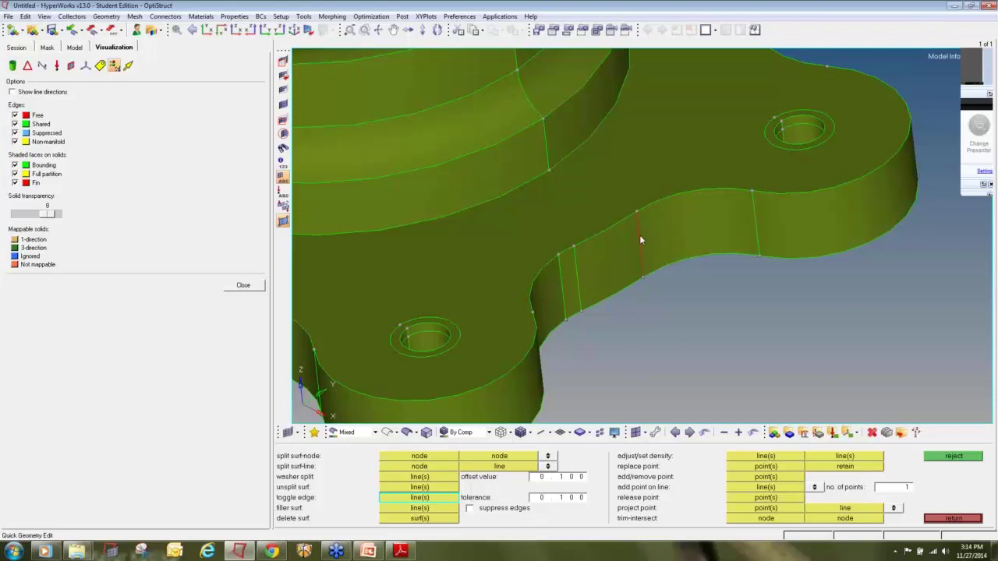
left_click(639, 239)
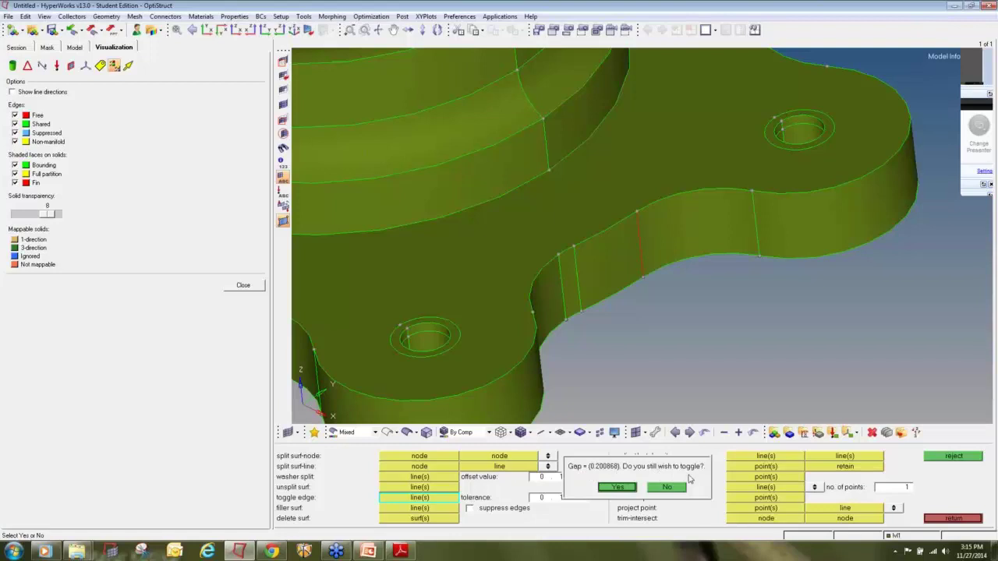
left_click(631, 487)
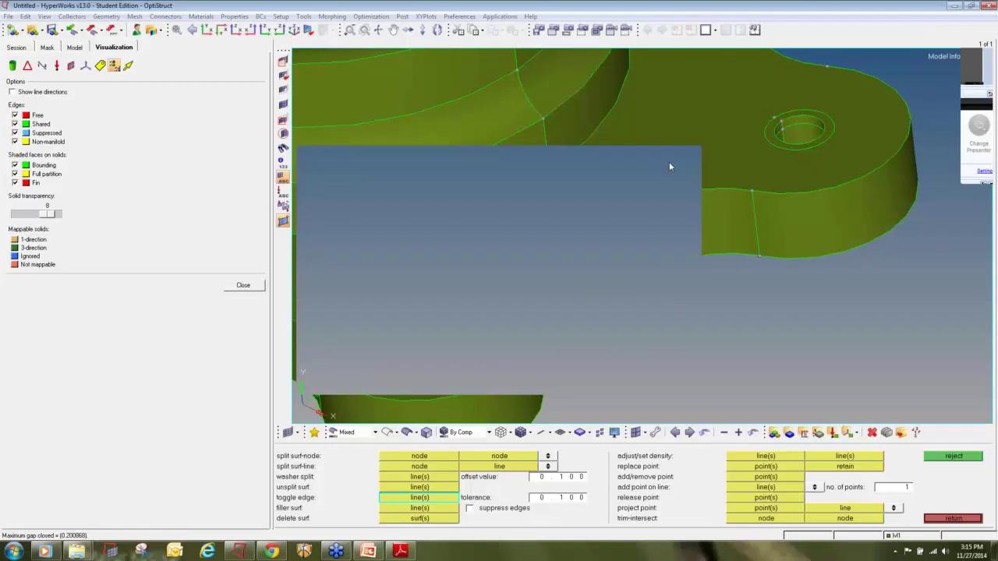
left_click(952, 518)
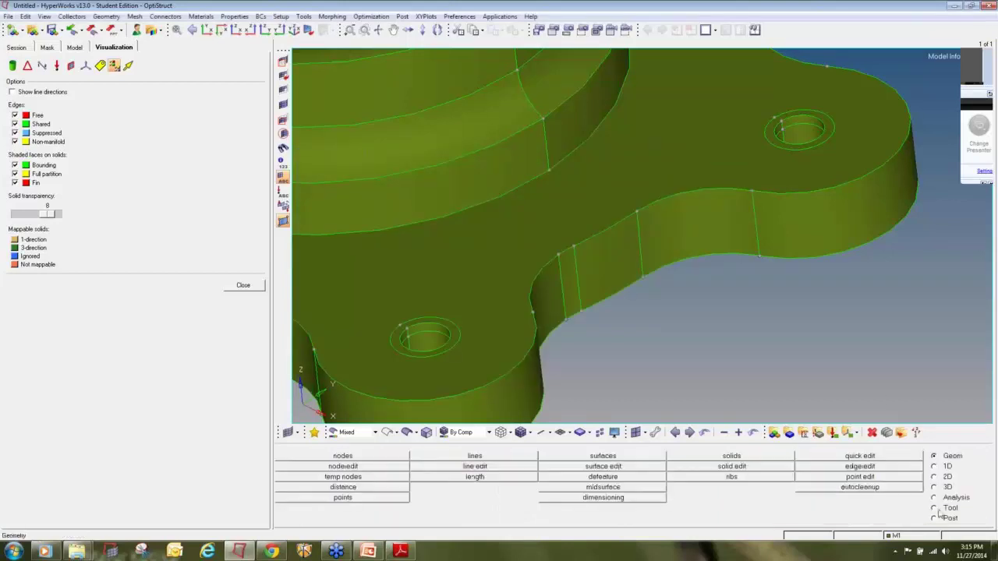
scroll(766, 270, "down", 5)
left_click_drag(711, 145, 746, 264, "ctrl")
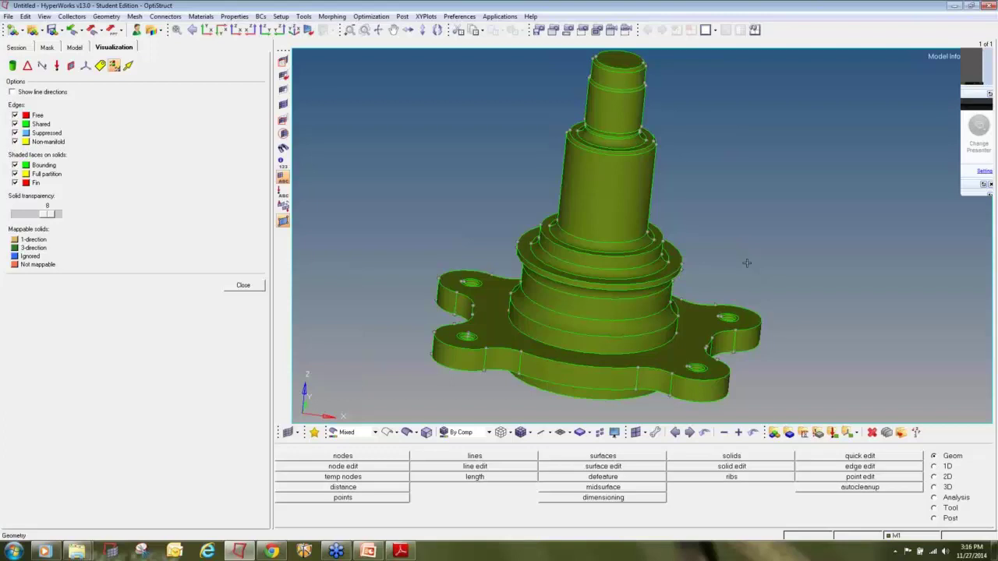
left_click_drag(714, 209, 680, 241, "ctrl")
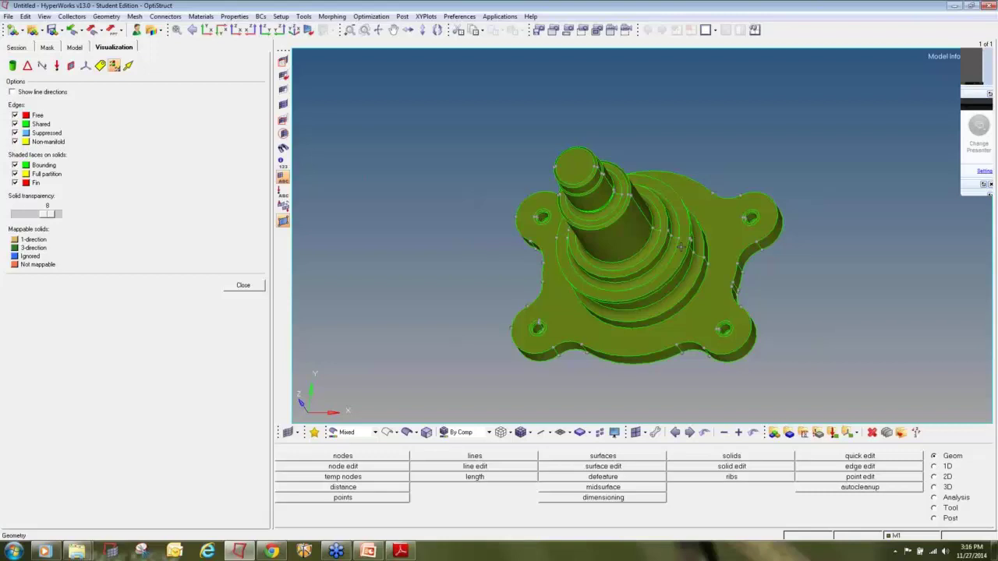
left_click_drag(719, 222, 595, 240, "ctrl")
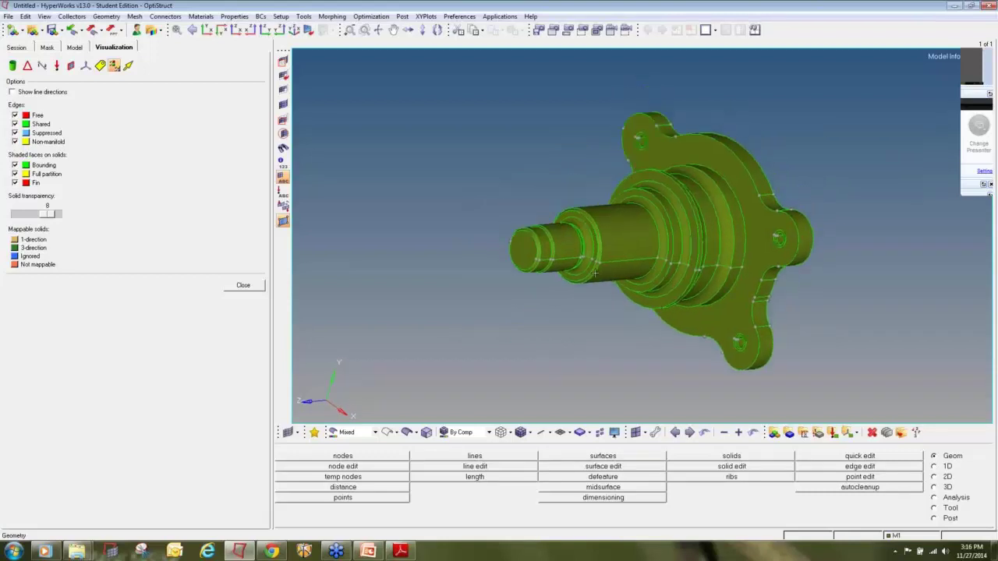
Automesh all surfaces of the hub with R-trias at an element size of 10.000.
left_click(942, 477)
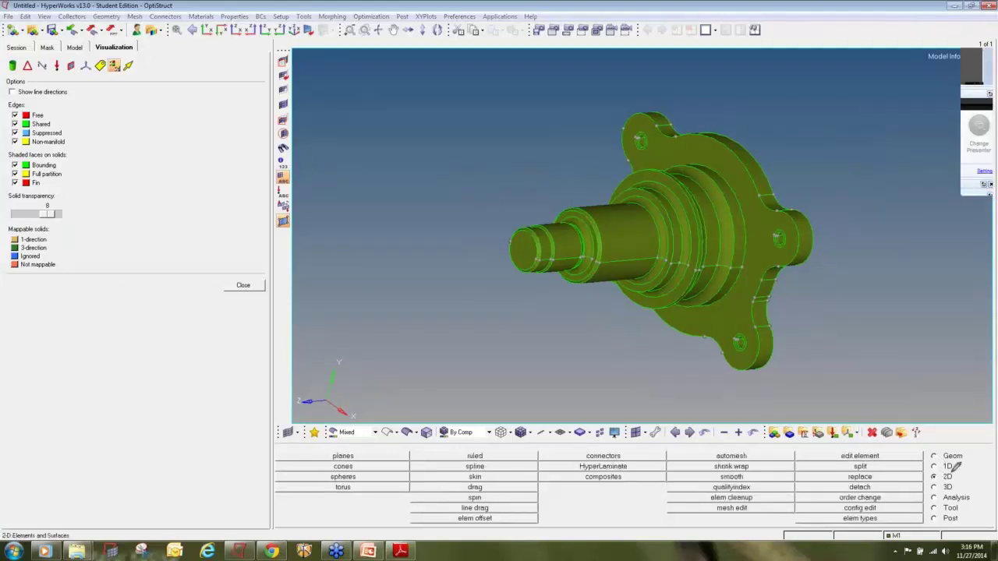
mouse_move(927, 471)
left_mouse_down()
mouse_move(945, 482)
mouse_move(959, 471)
left_mouse_up()
mouse_move(731, 447)
left_mouse_down()
mouse_move(710, 461)
mouse_move(758, 455)
mouse_move(753, 443)
mouse_move(731, 446)
left_mouse_up()
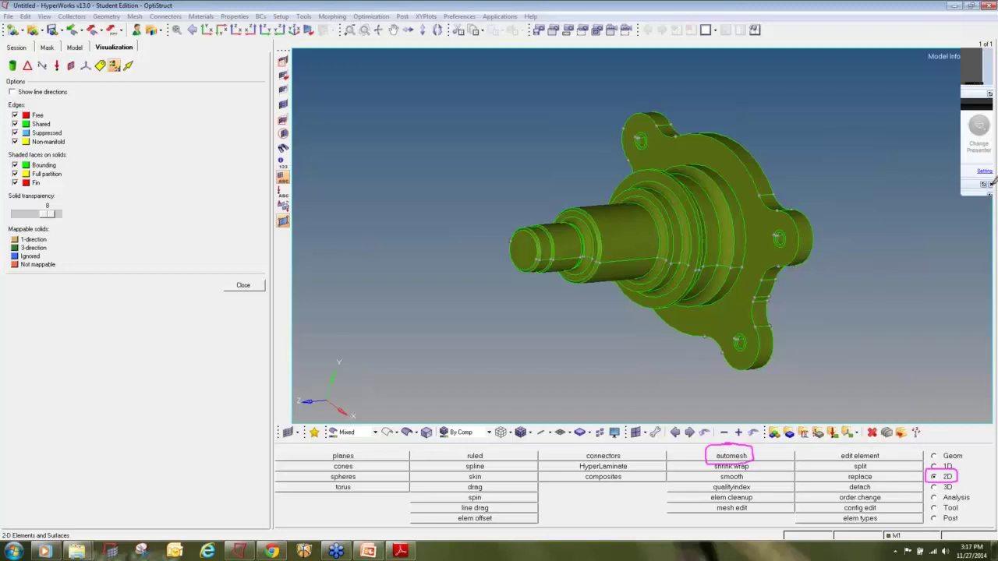
mouse_move(966, 170)
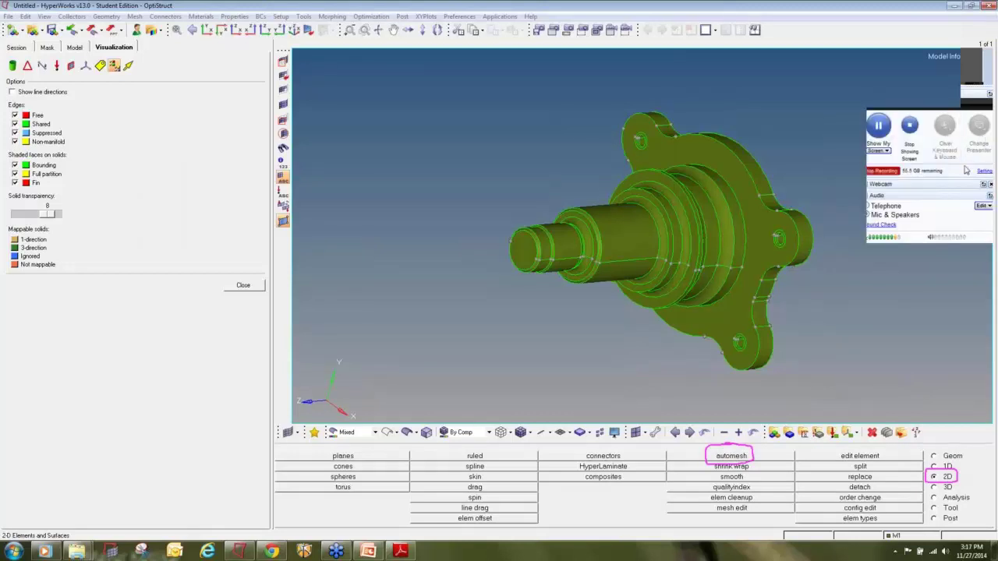
left_click(745, 460)
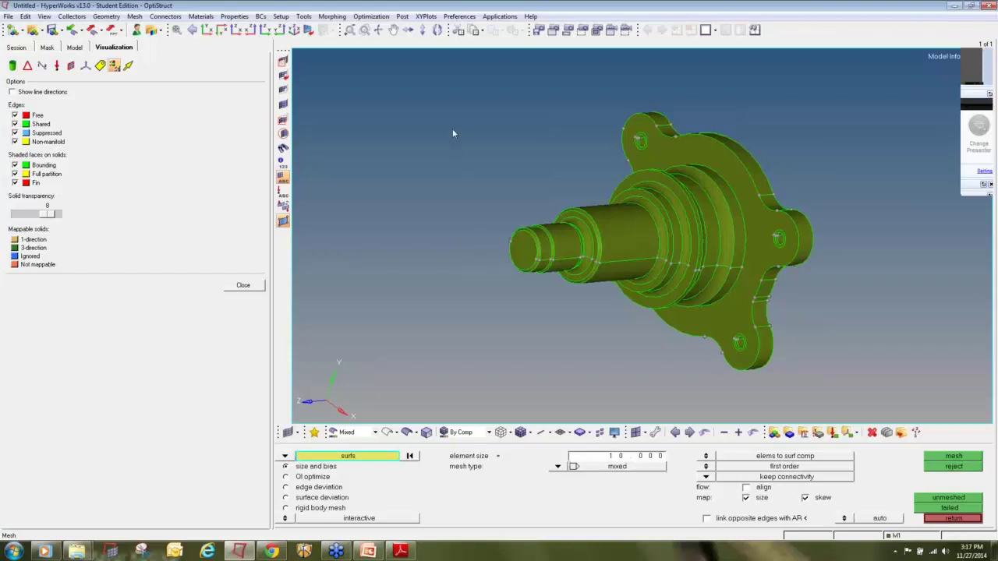
left_click(358, 457)
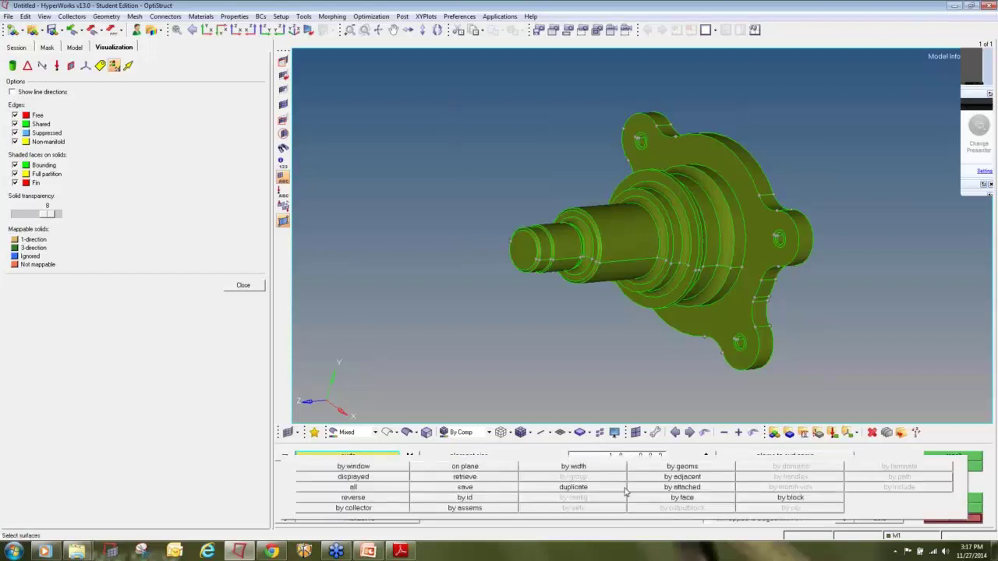
left_click(377, 489)
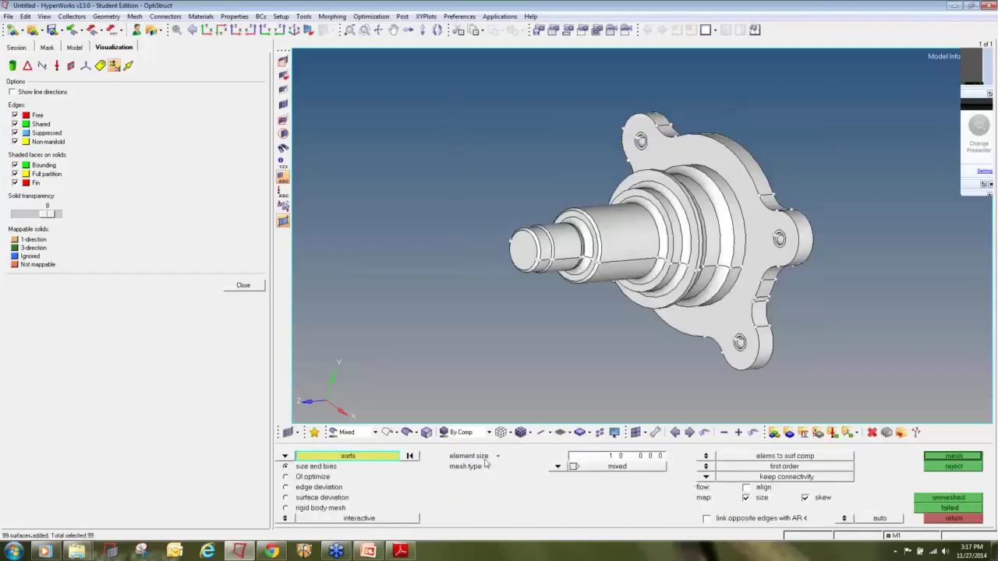
left_click(558, 466)
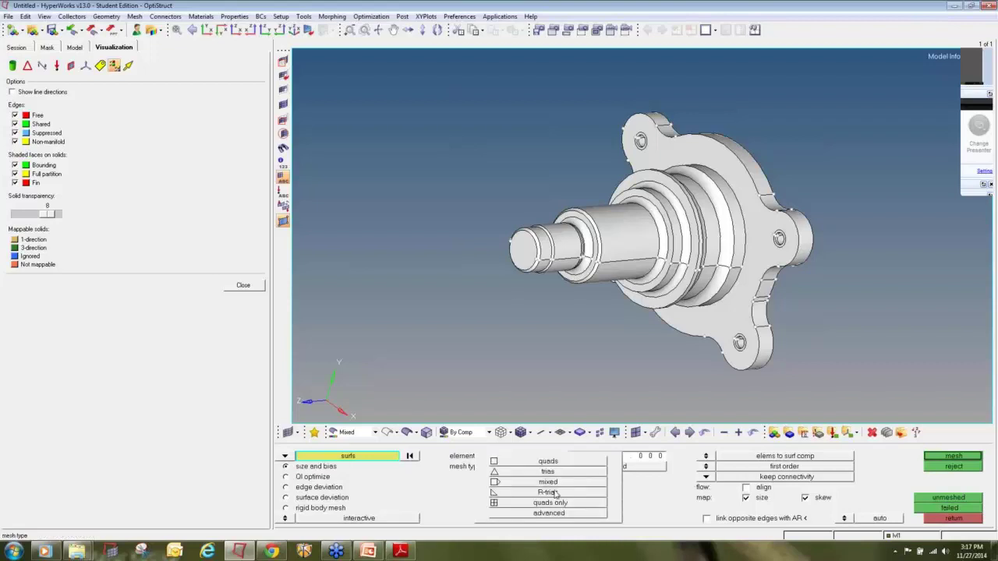
left_click(554, 492)
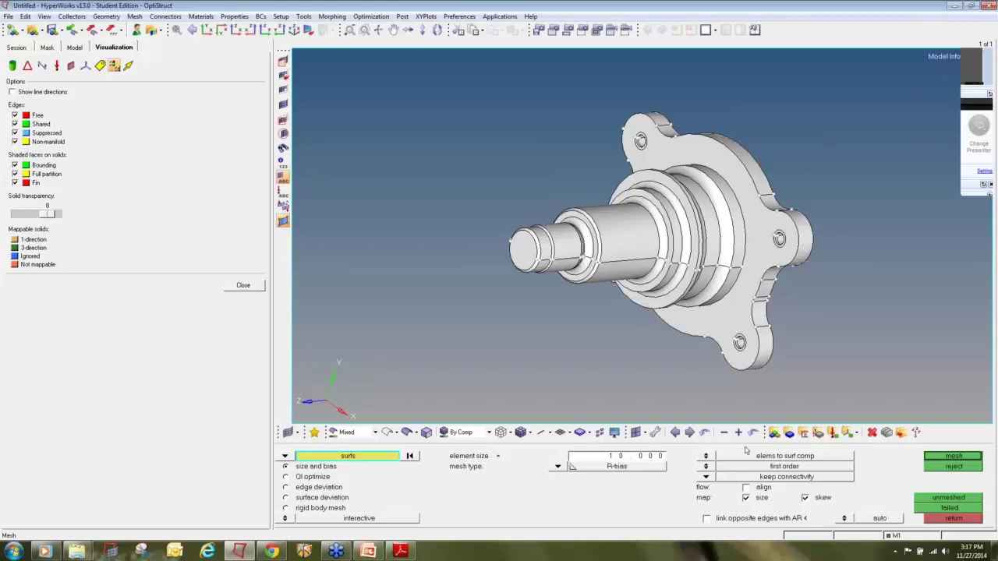
left_click(932, 458)
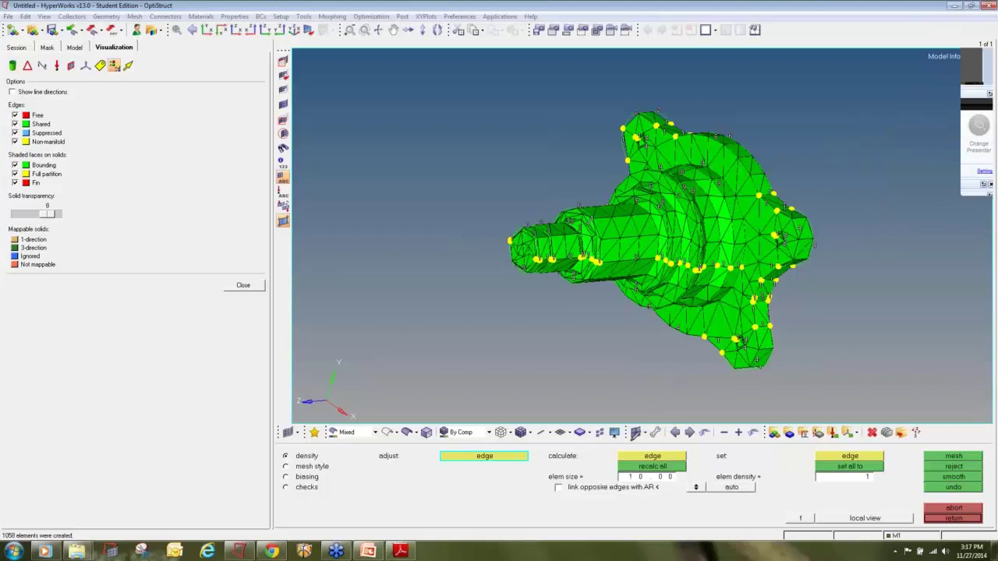
Set the element size to 5.000, recalculate all edge densities and remesh the hub.
mouse_move(640, 437)
left_mouse_down()
mouse_move(546, 451)
mouse_move(578, 491)
mouse_move(658, 488)
mouse_move(685, 446)
mouse_move(628, 438)
left_mouse_up()
mouse_move(992, 139)
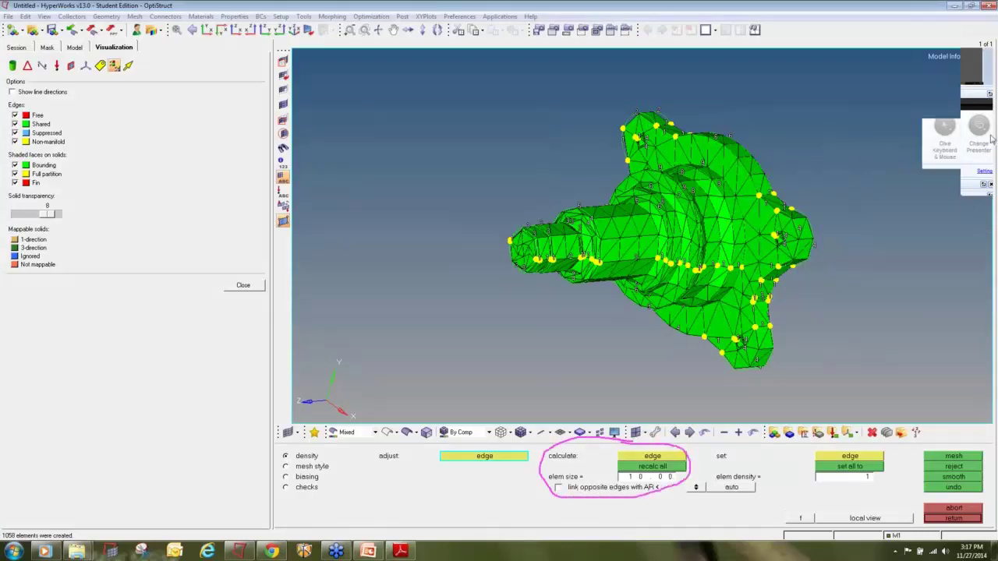
left_click(650, 478)
type("5")
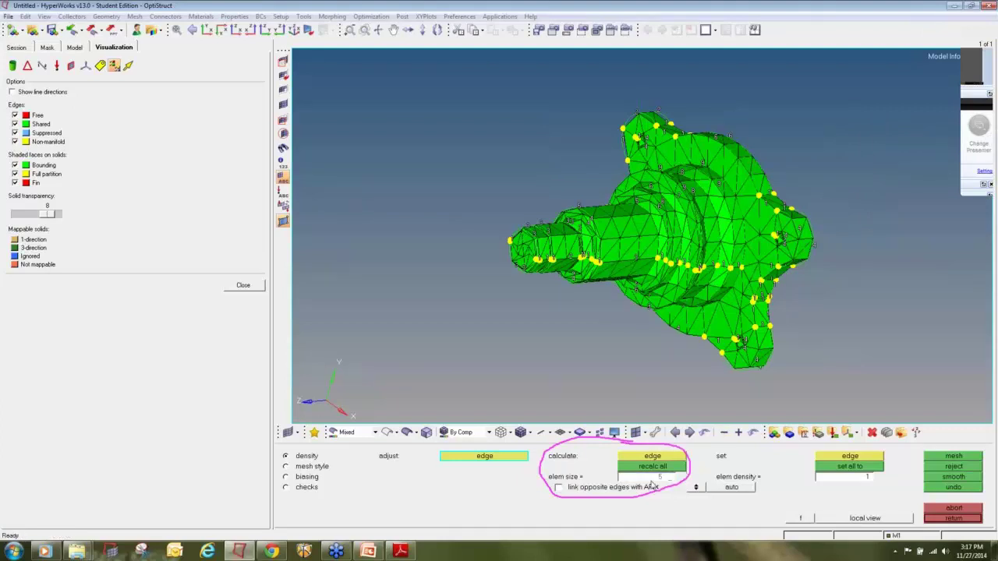
key("Return")
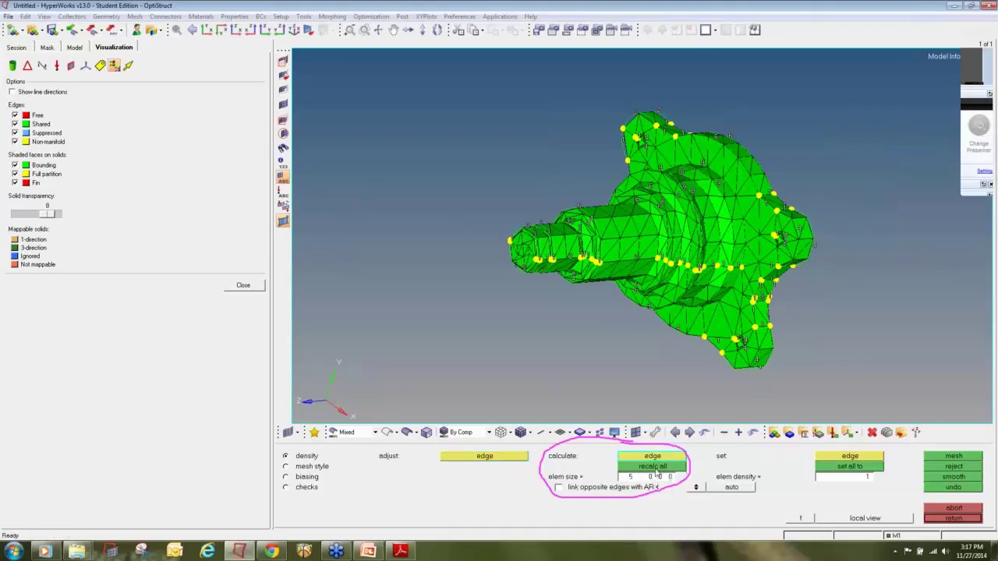
left_click(655, 468)
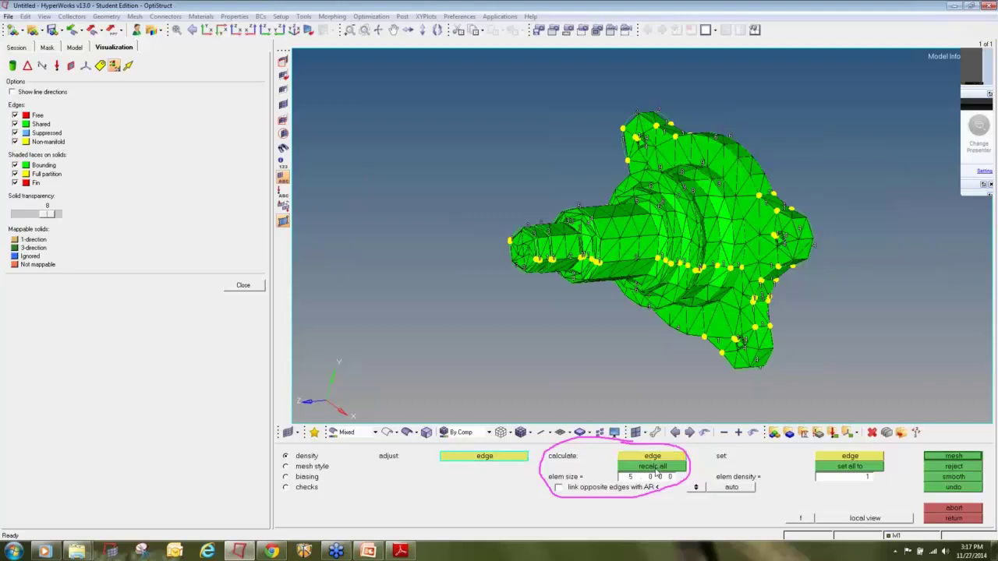
left_click(940, 458)
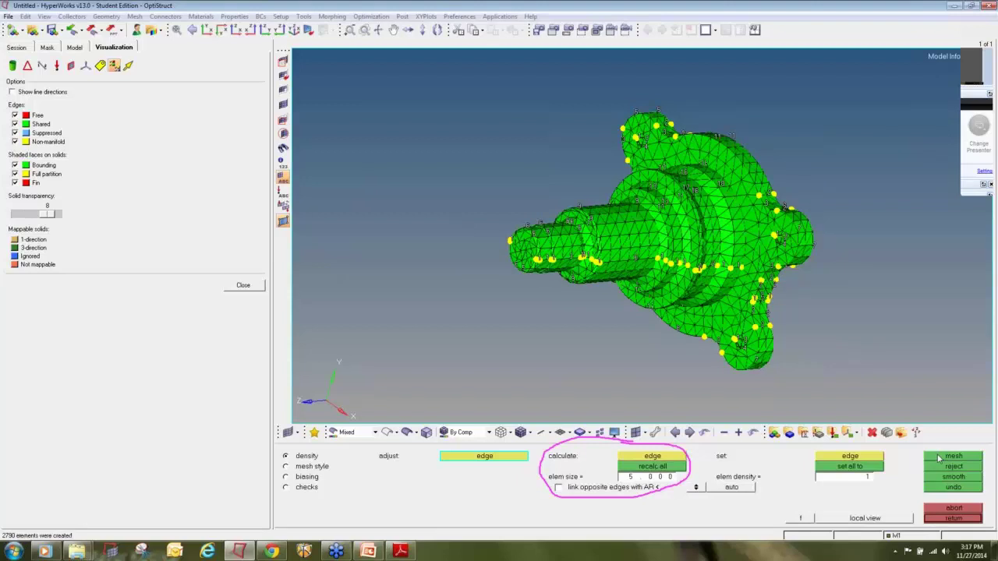
Refine the mesh by recalculating all edge densities with element size 3.000 and remeshing.
double_click(650, 477)
type("3")
left_click(652, 467)
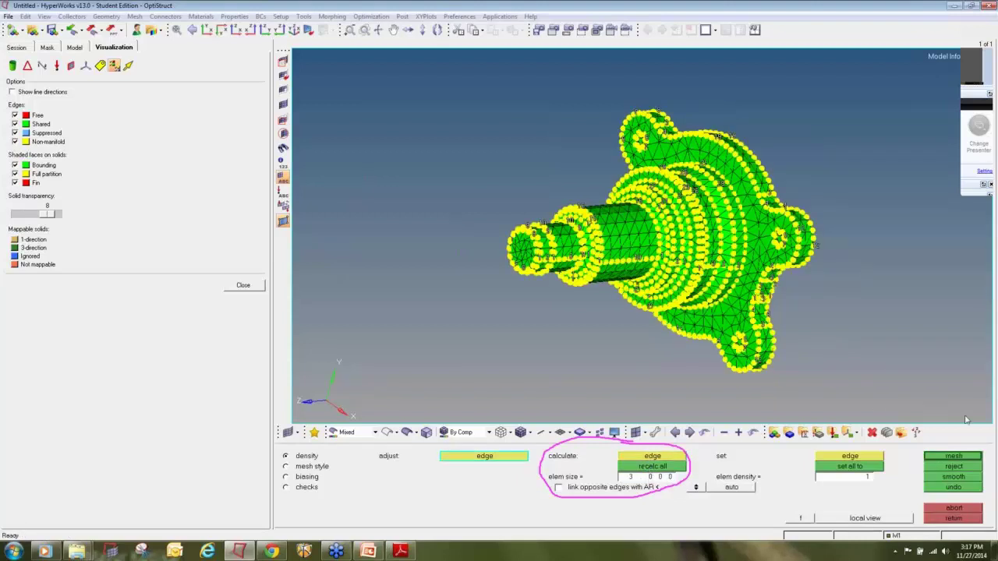
left_click(970, 458)
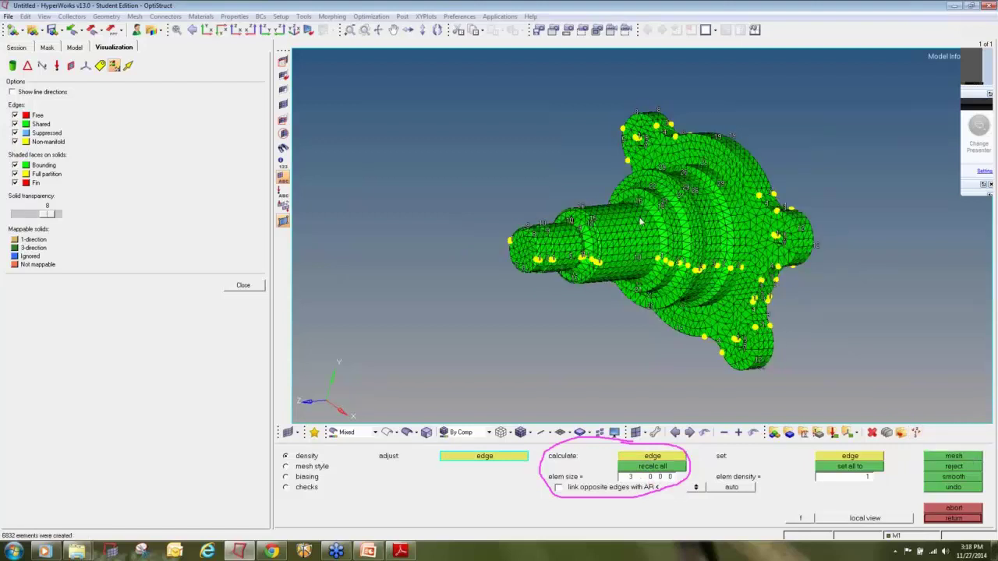
Examine the triangle mesh on the stepped shaft and the flange up close.
scroll(581, 245, "up", 8)
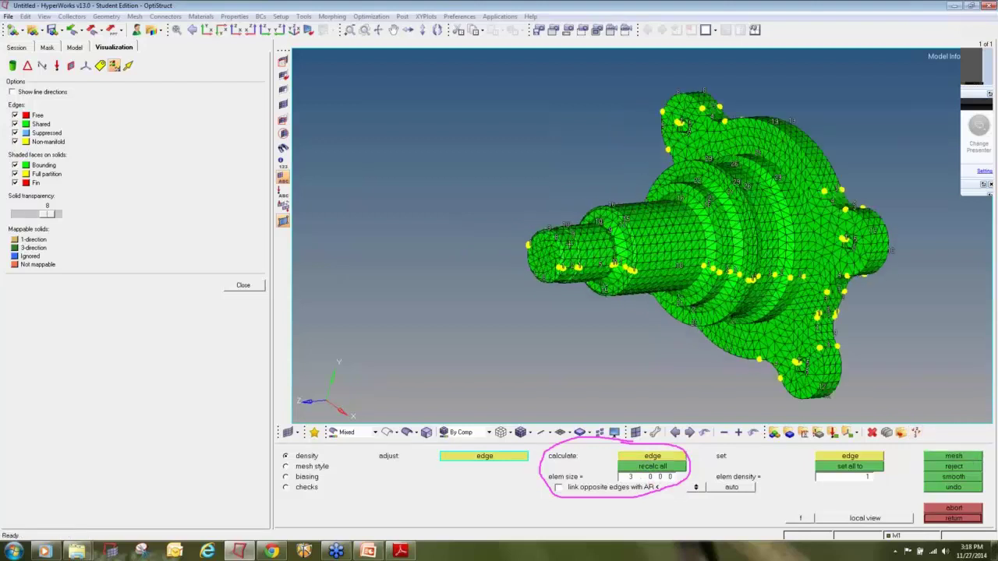
scroll(574, 233, "down", 3)
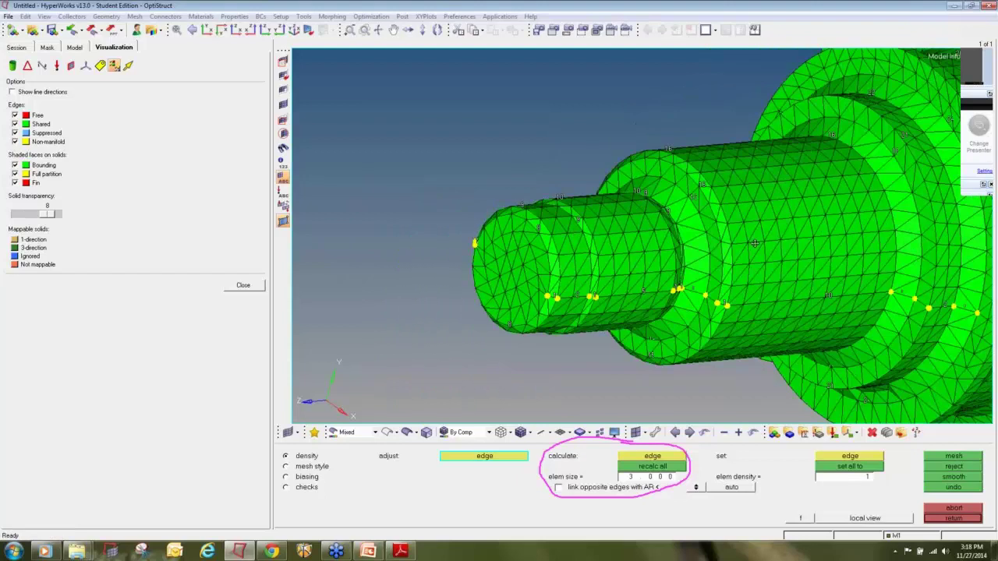
right_click_drag(776, 234, 635, 236, "ctrl")
scroll(635, 236, "down", 2)
scroll(785, 312, "up", 1)
scroll(784, 311, "up", 2)
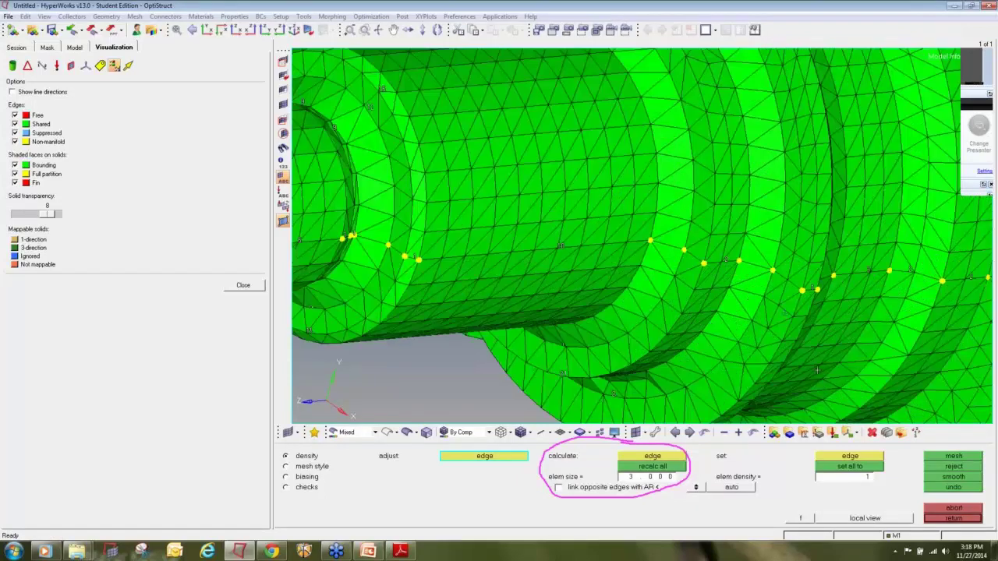
left_click_drag(799, 376, 818, 308, "ctrl")
scroll(823, 302, "down", 2)
scroll(810, 248, "up", 2)
scroll(811, 248, "down", 2)
Increase the element density on the edges of a bolt hole in one flange lobe and remesh.
scroll(804, 226, "up", 5)
right_click_drag(818, 308, 706, 276, "ctrl")
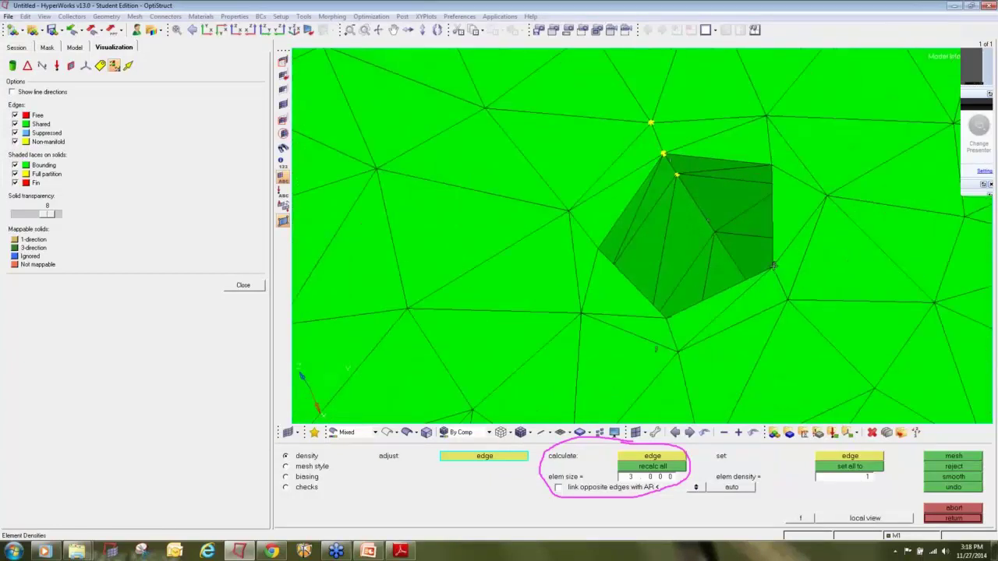
left_click(773, 266)
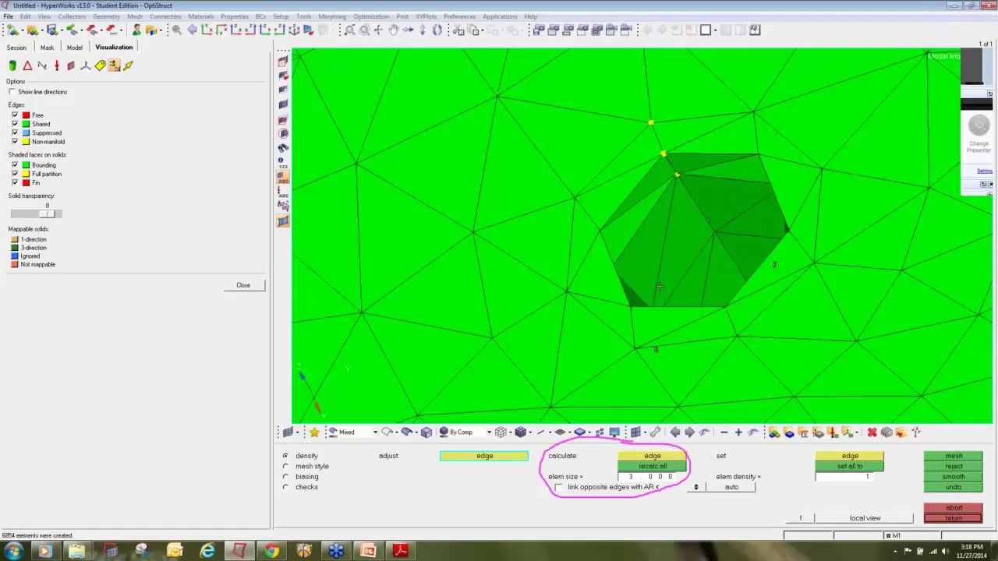
scroll(659, 286, "down", 3)
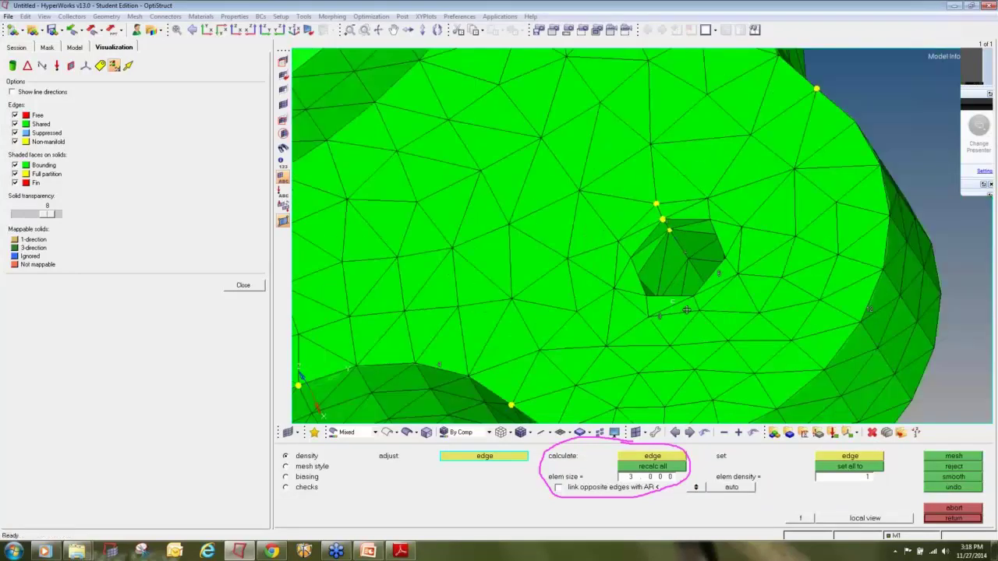
left_click_drag(687, 310, 698, 290, "ctrl")
middle_click(672, 298)
left_click(714, 271)
middle_click(713, 270)
scroll(698, 291, "up", 3, "ctrl")
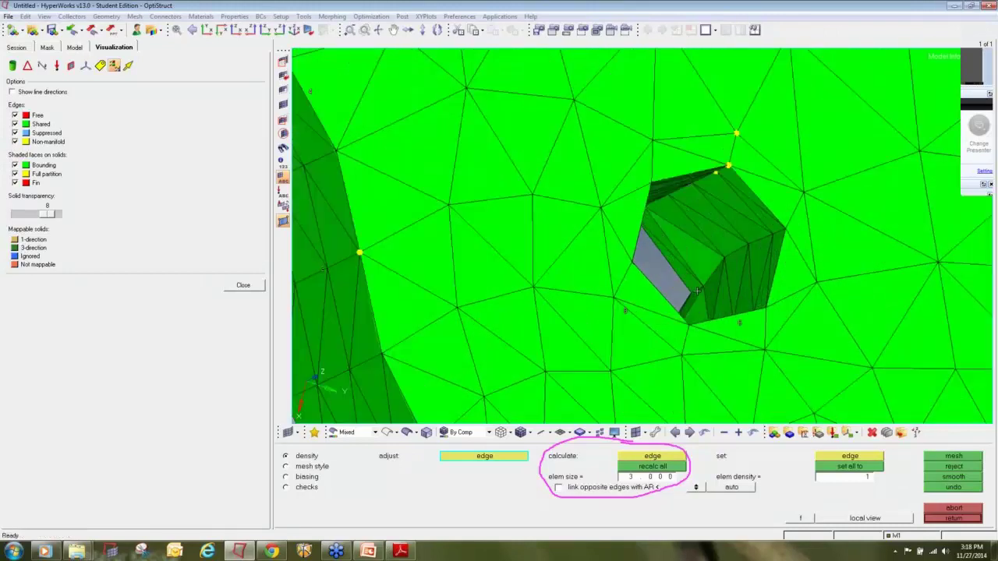
Increase the element density around a bolt hole on the flange's back face and update the mesh.
scroll(698, 291, "down", 8, "ctrl")
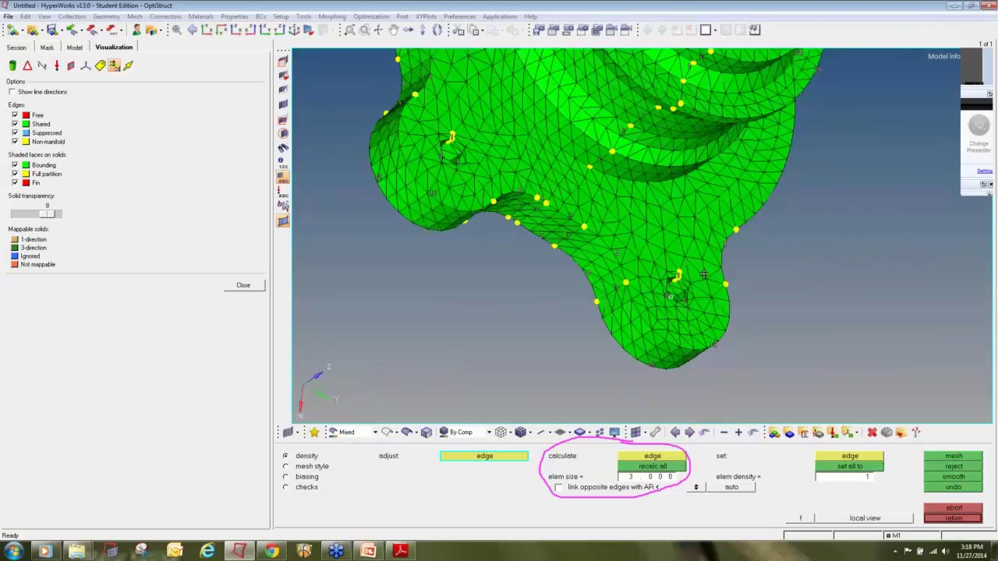
left_click_drag(705, 275, 632, 313, "ctrl")
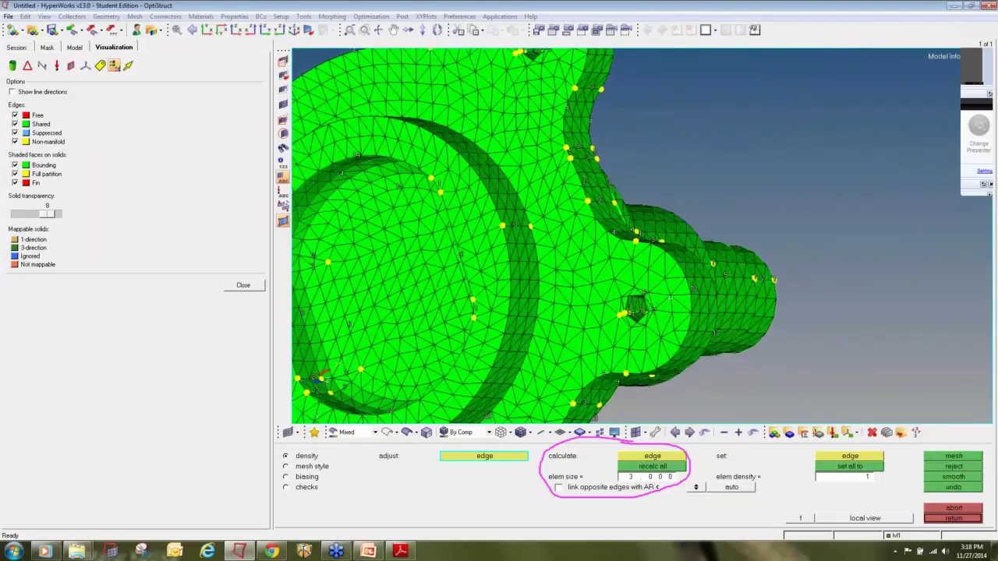
scroll(633, 310, "up", 5, "ctrl")
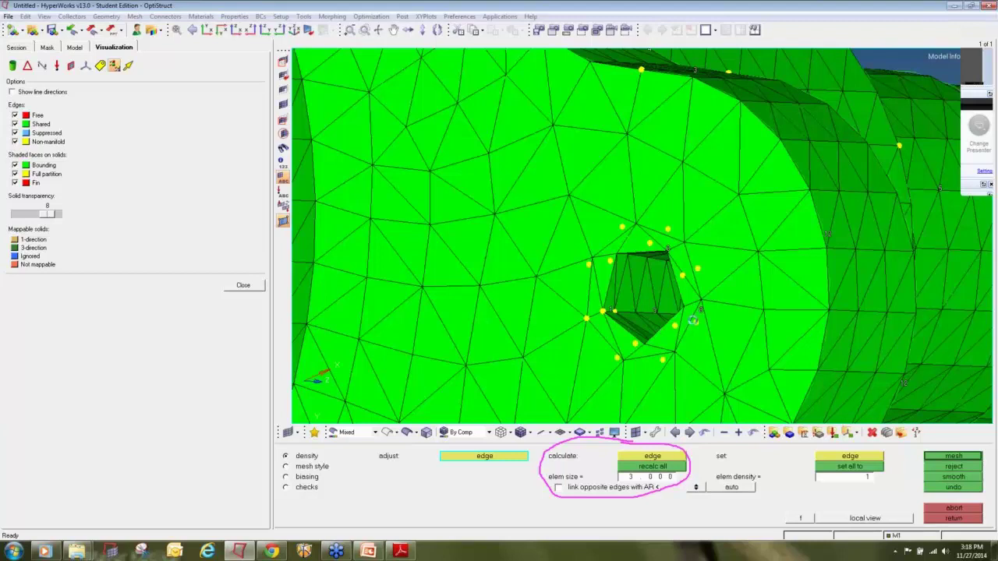
left_click_drag(694, 320, 822, 192, "ctrl")
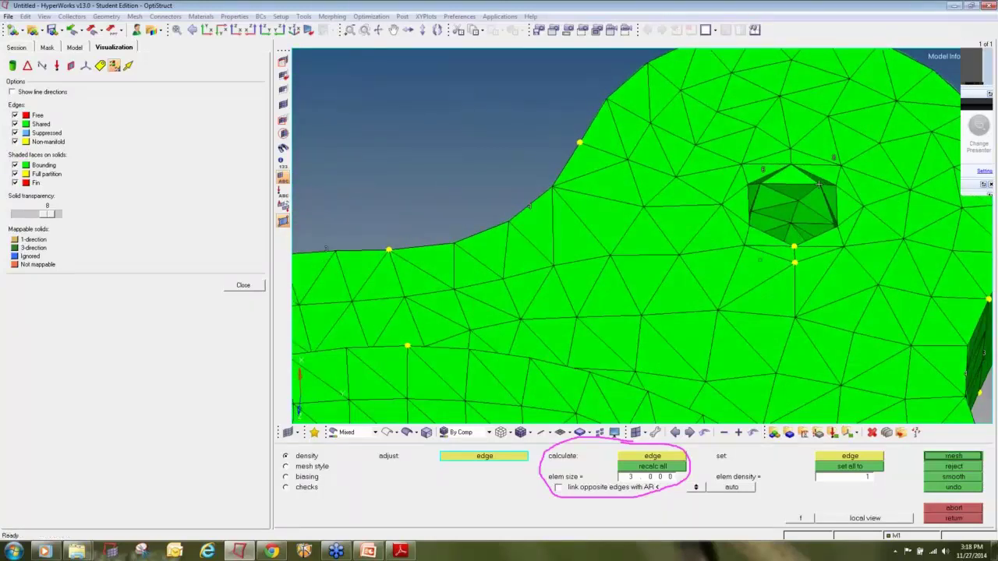
middle_click(819, 193)
scroll(819, 195, "down", 3, "ctrl")
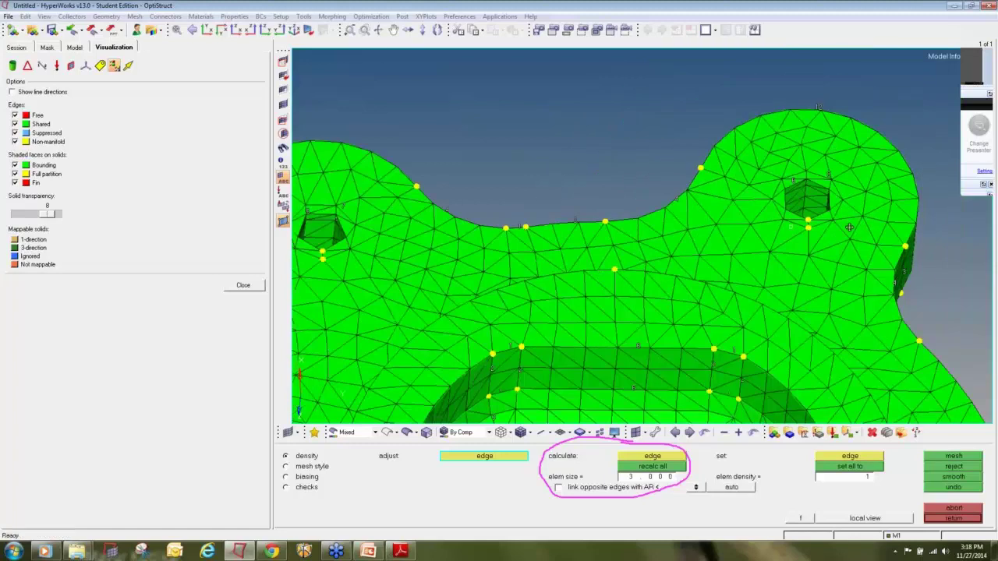
Set an element density of 6 on the edge of the bolt hole in the flange's upper lobe.
left_click_drag(818, 194, 790, 270, "ctrl")
scroll(775, 242, "up", 4)
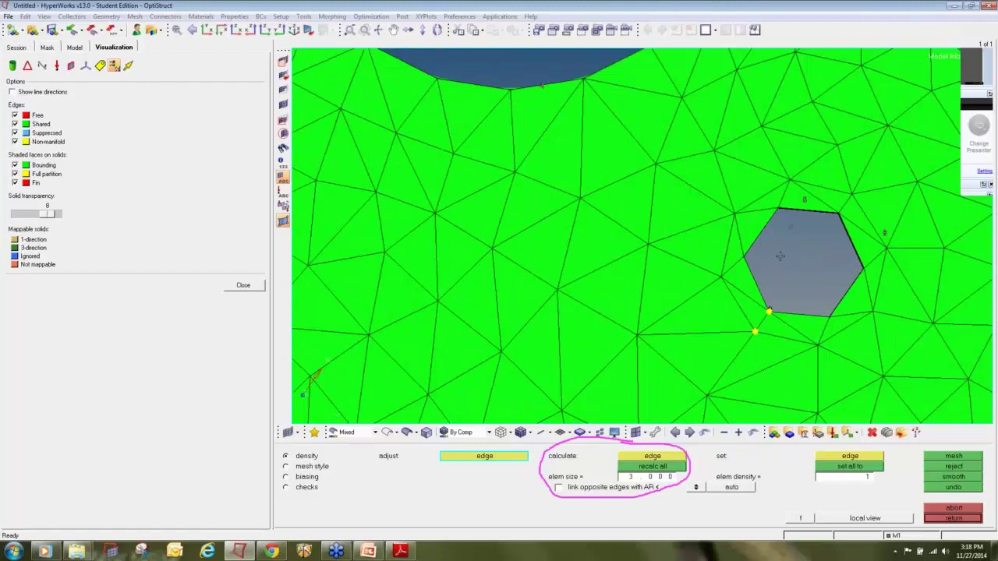
scroll(779, 248, "down", 4)
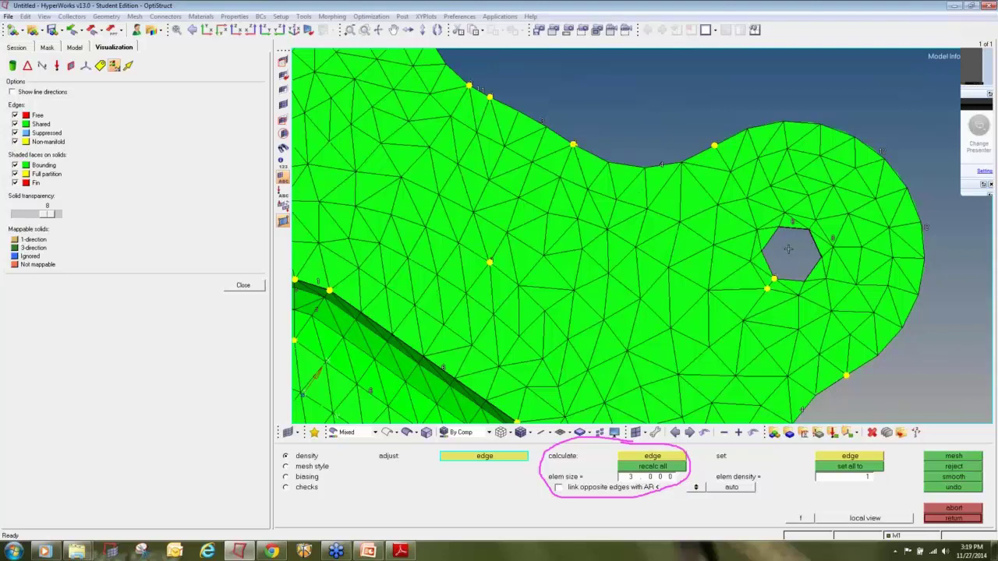
scroll(807, 244, "down", 5)
scroll(605, 125, "up", 6)
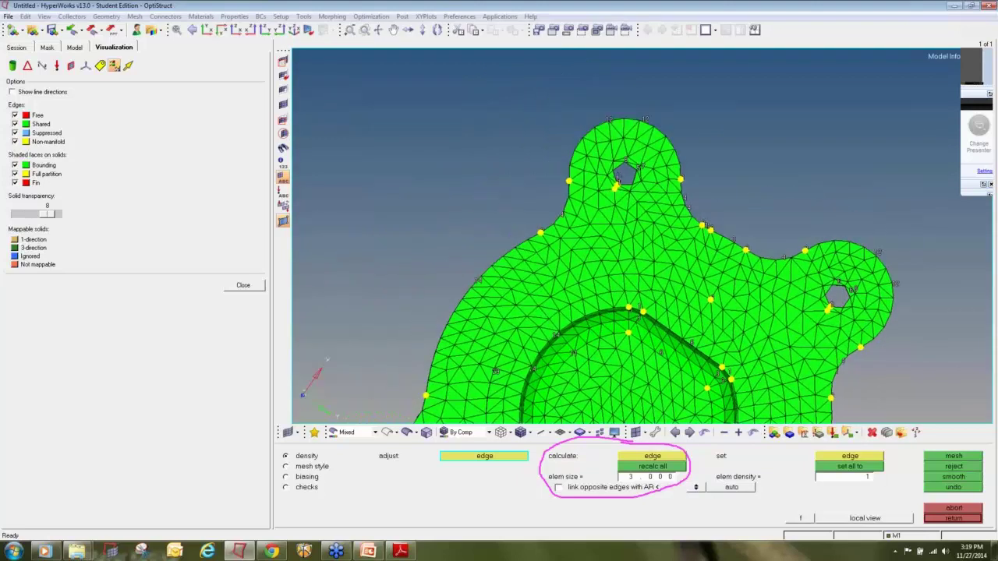
left_click(844, 480)
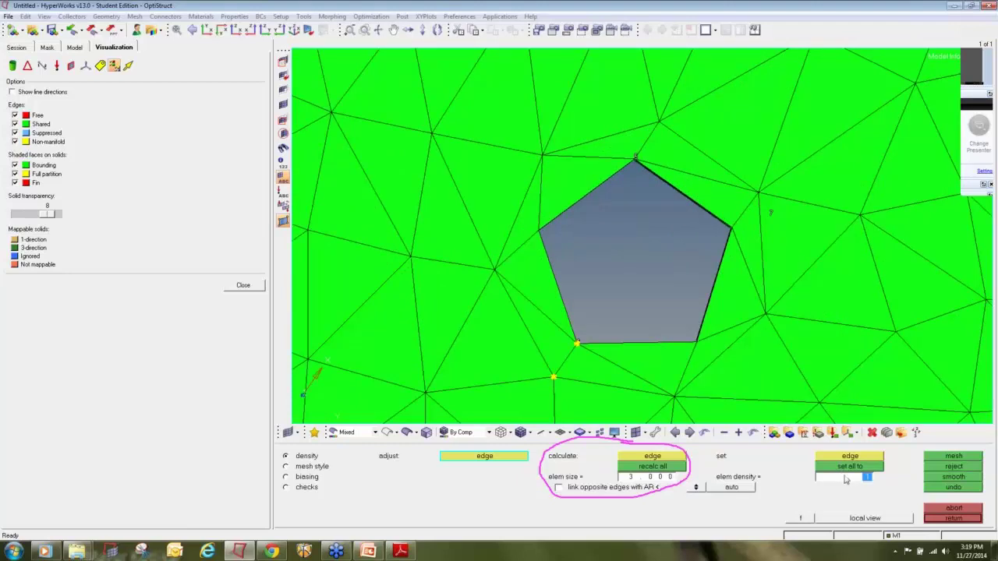
type("6")
left_click(849, 456)
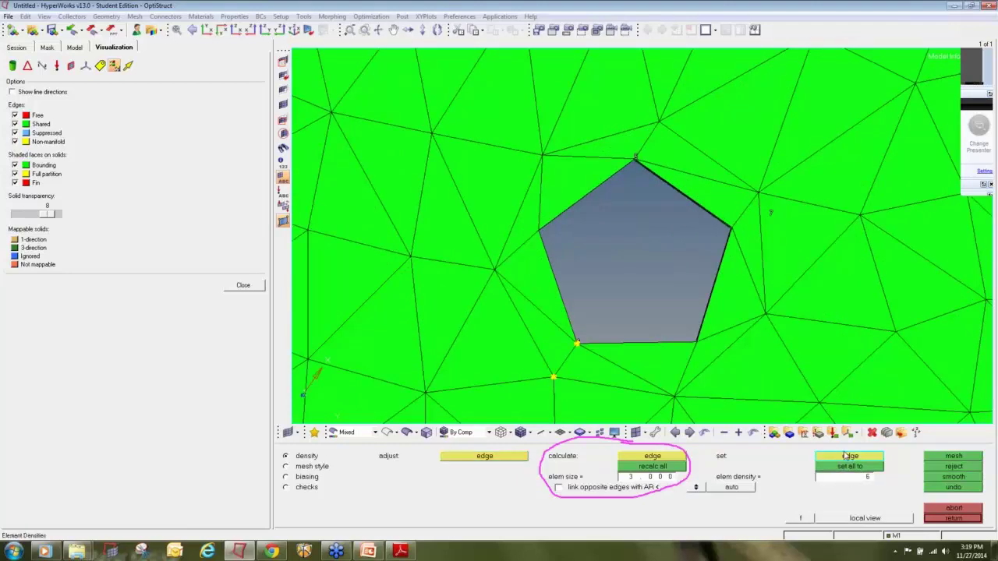
left_click(637, 159)
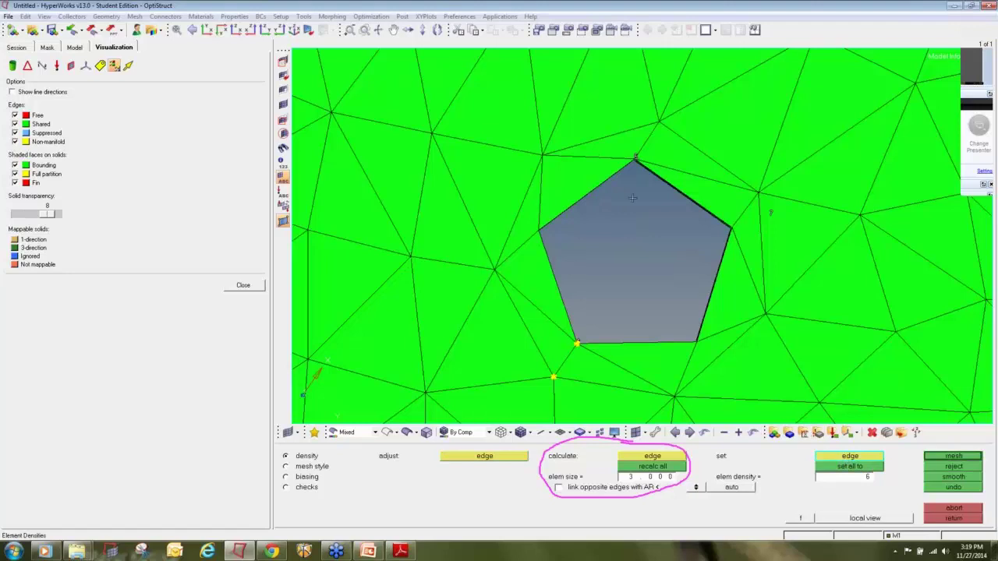
Leave the edge density settings and reject the current surface mesh.
right_click_drag(635, 208, 583, 190, "ctrl")
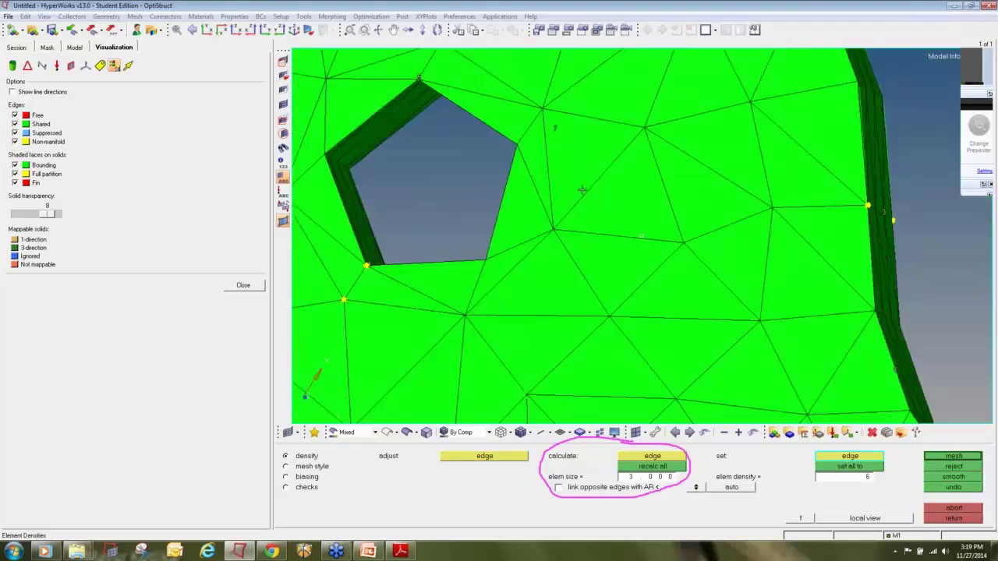
scroll(584, 190, "down", 4, "ctrl")
right_click_drag(521, 186, 543, 224, "ctrl")
left_click_drag(541, 252, 554, 239, "ctrl")
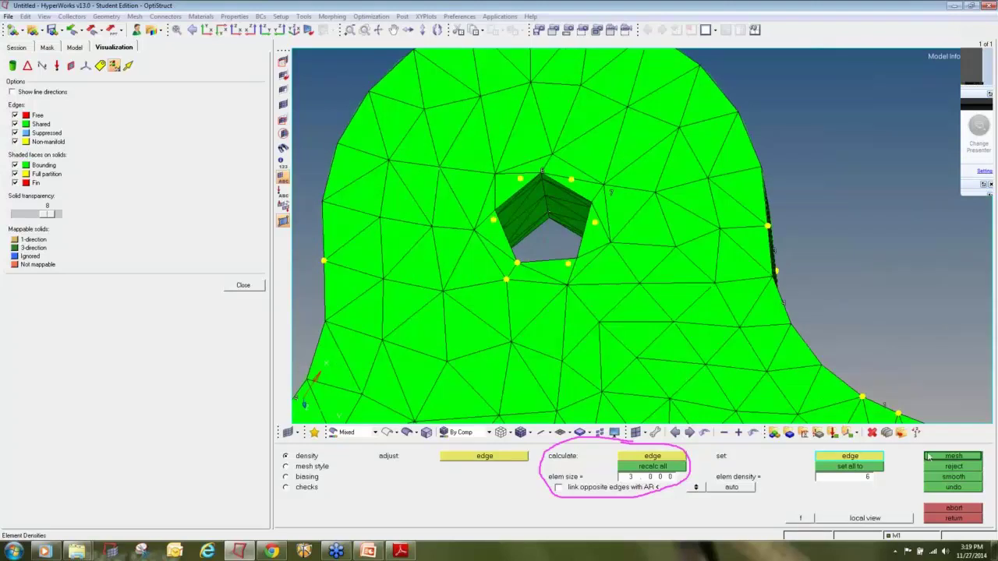
left_click(483, 459)
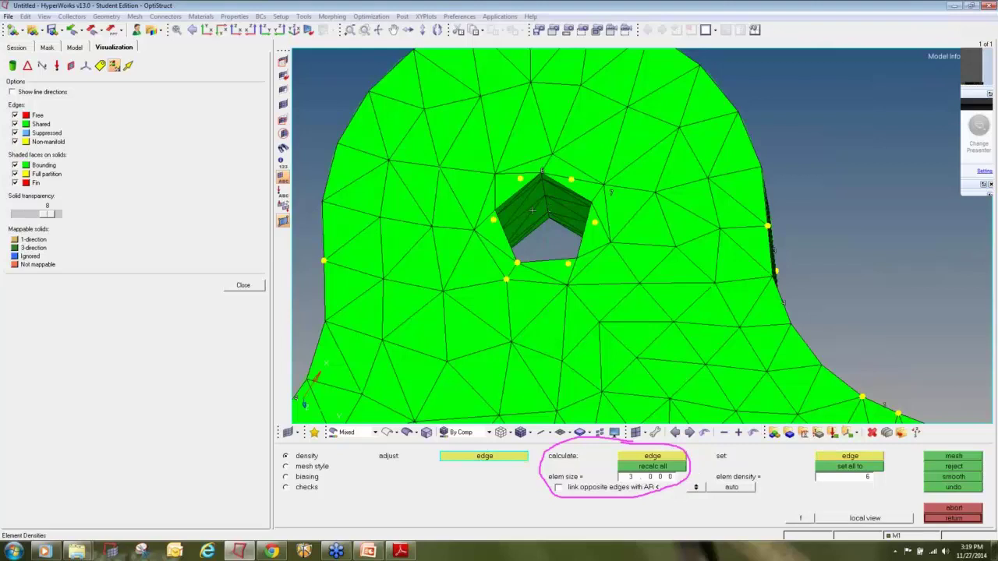
key("Escape")
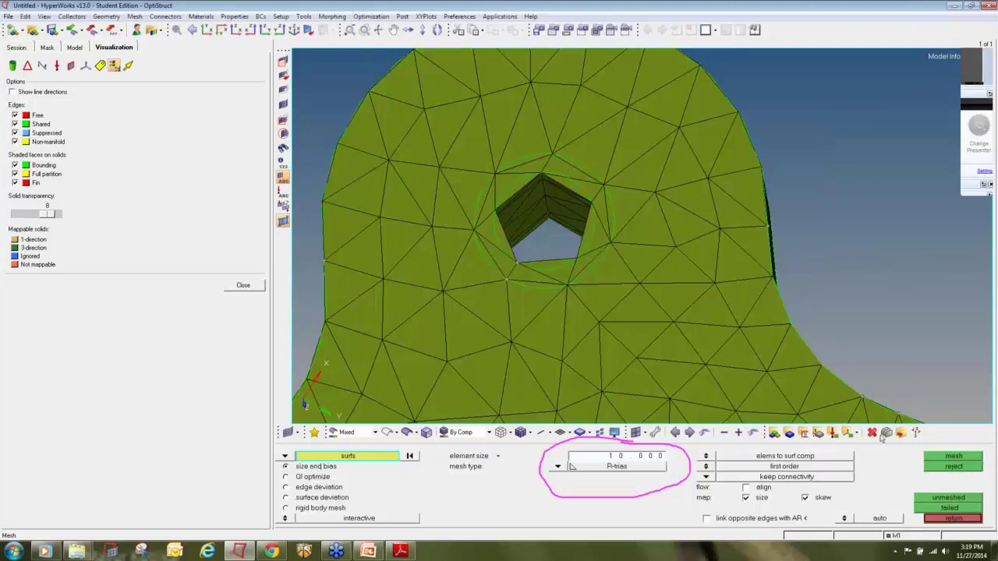
left_click(953, 467)
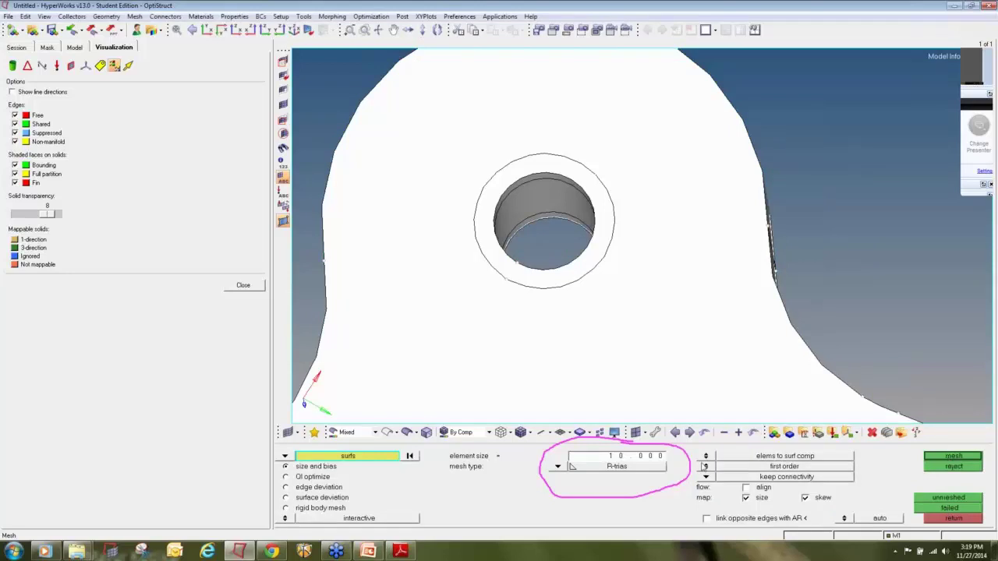
Remesh the surfaces with R-trias at an element size of 3.000.
left_click(647, 458)
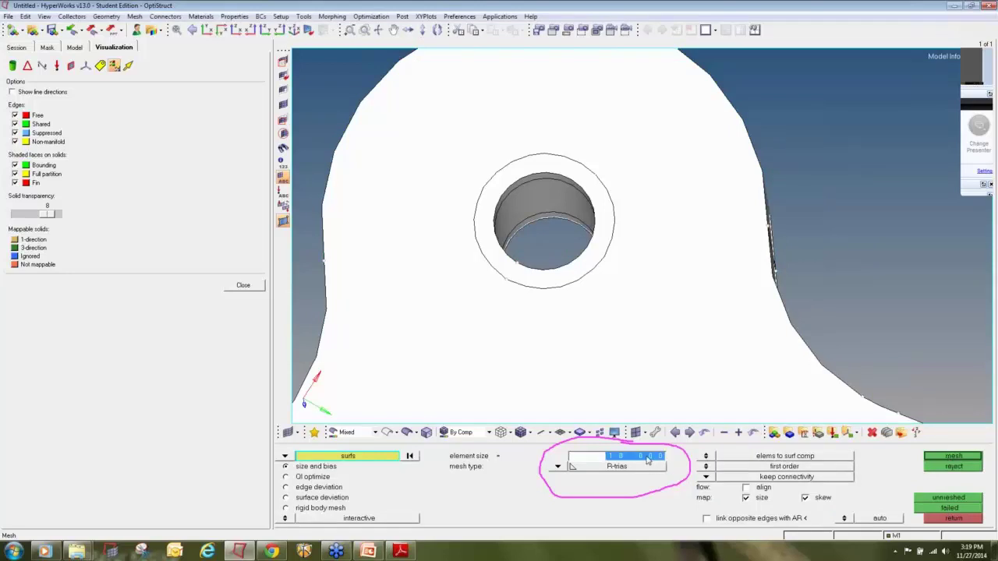
type("43")
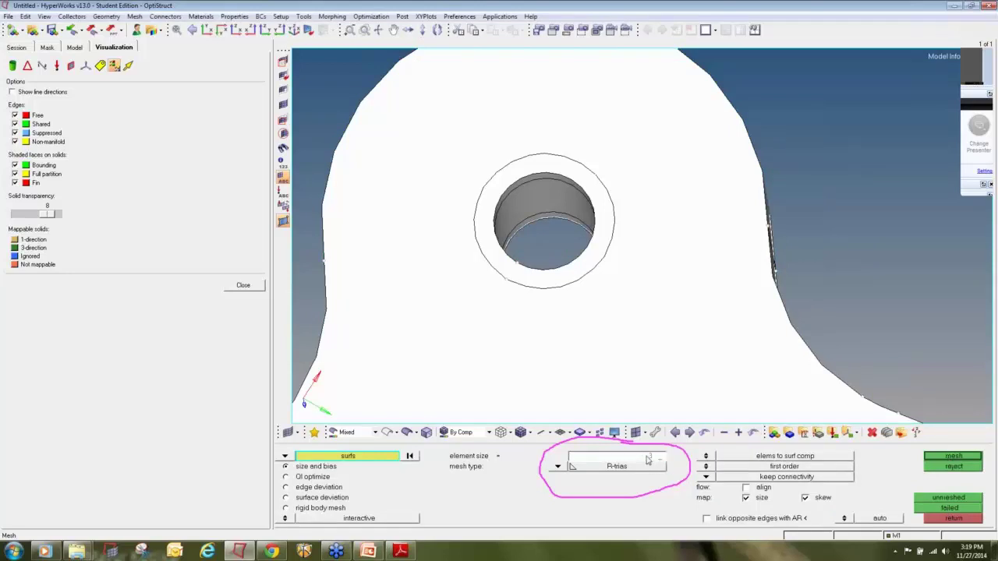
left_click(953, 456)
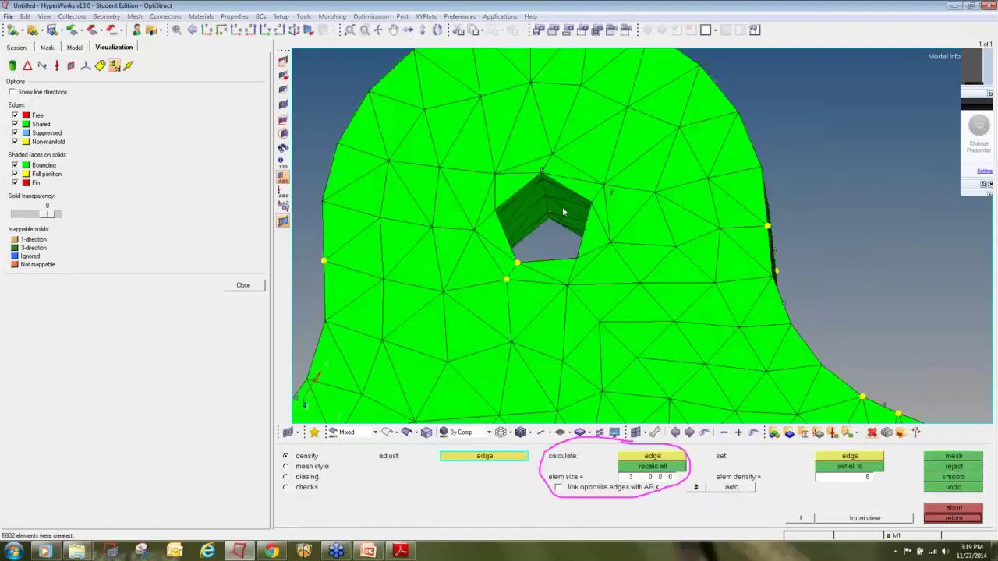
Examine the new triangle mesh around the bolt holes in the flange lobes.
scroll(562, 206, "down", 6)
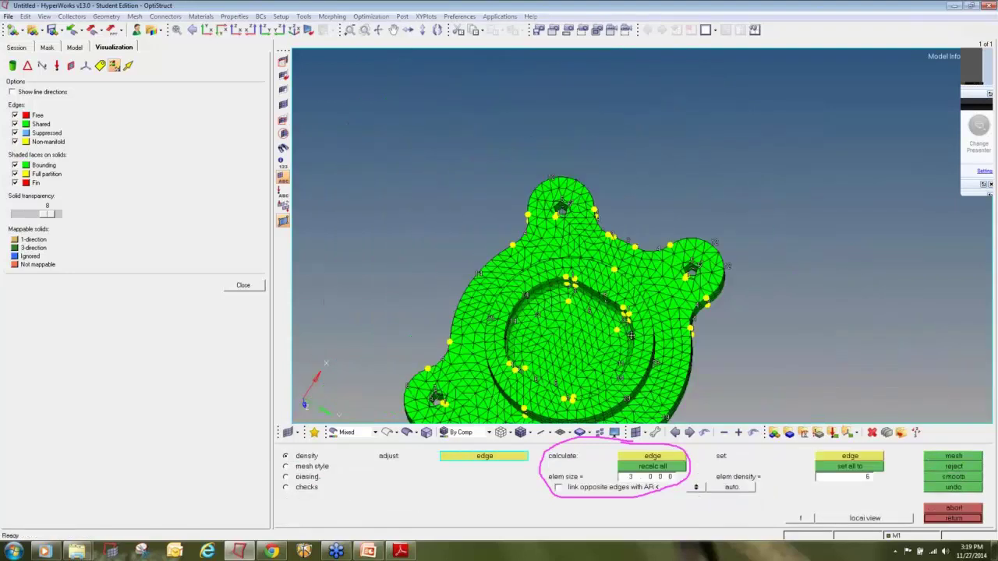
right_click_drag(631, 335, 654, 238, "ctrl")
scroll(591, 254, "up", 5)
right_click_drag(297, 372, 501, 316, "ctrl")
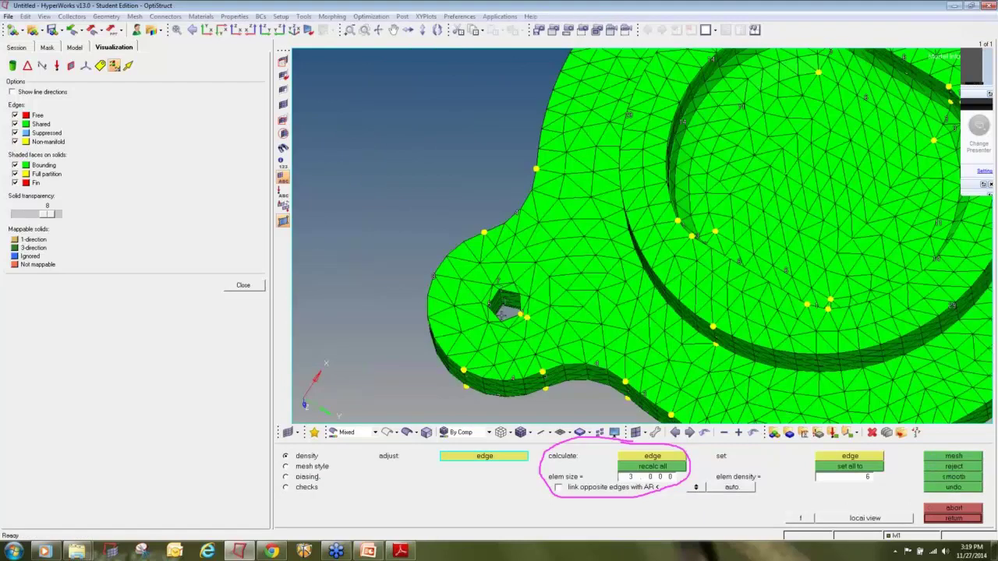
scroll(504, 279, "up", 5)
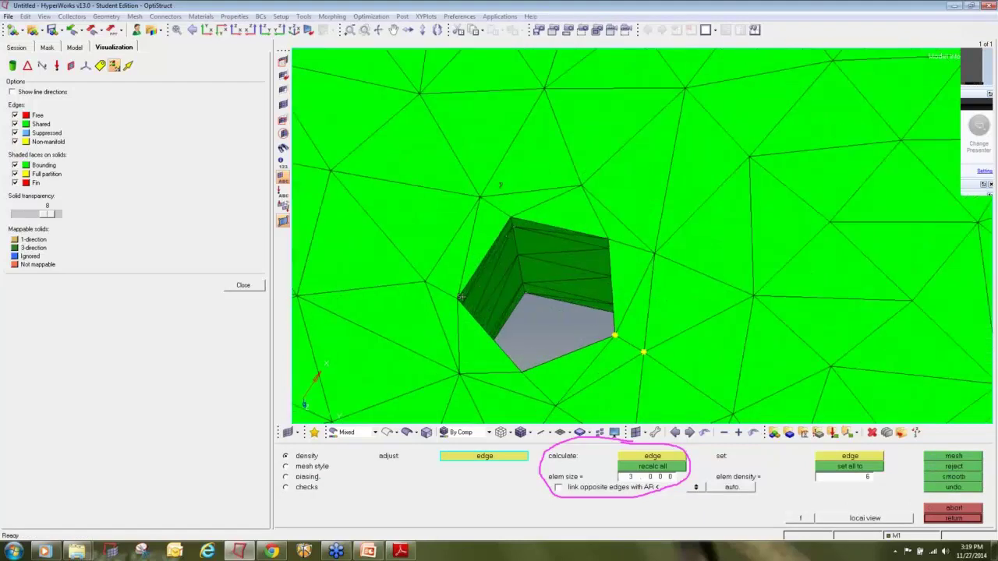
scroll(561, 228, "down", 4)
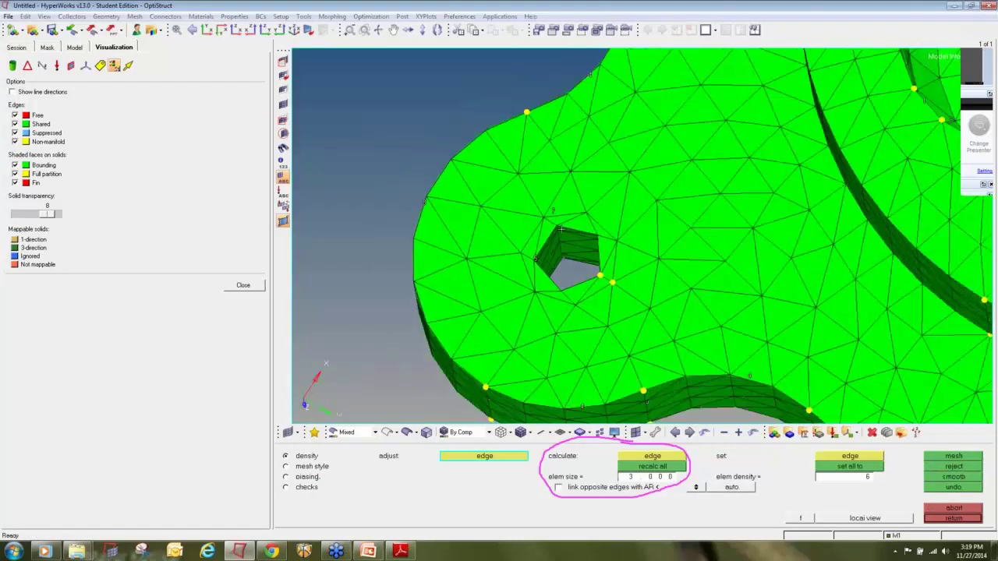
scroll(550, 235, "up", 2)
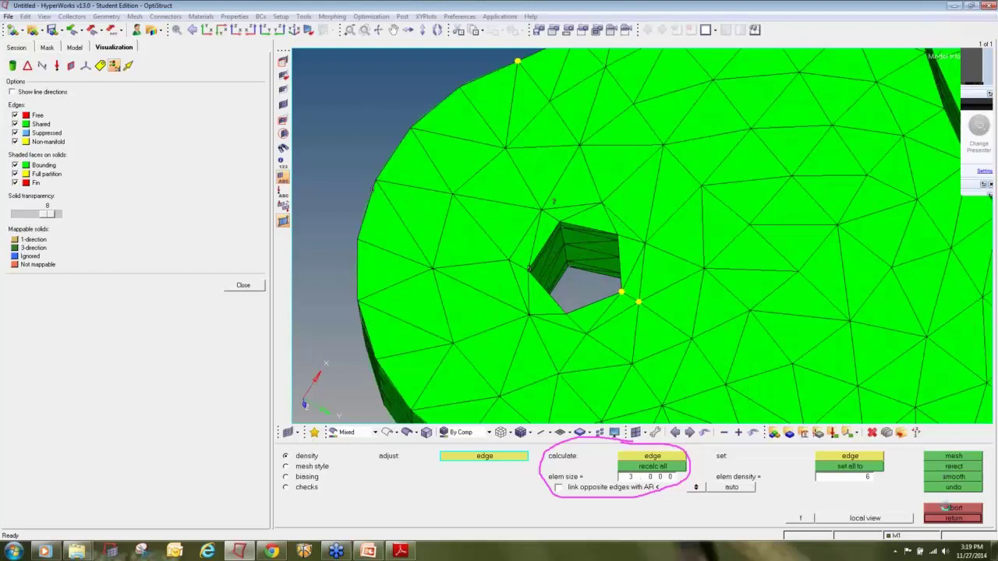
Abort the surface mesh and open quick edit for the geometry.
left_click(946, 507)
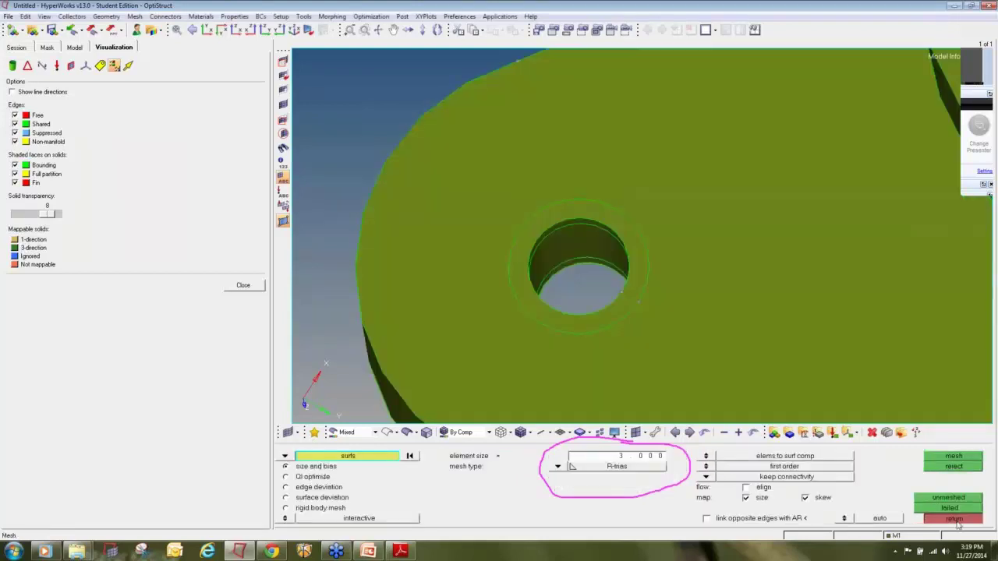
left_click(953, 518)
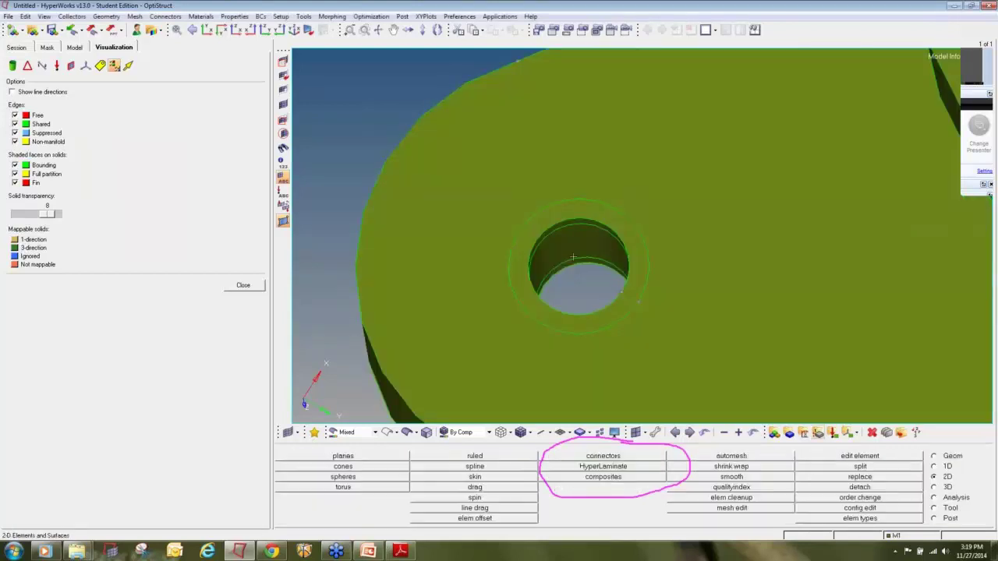
left_click(936, 458)
left_click(890, 459)
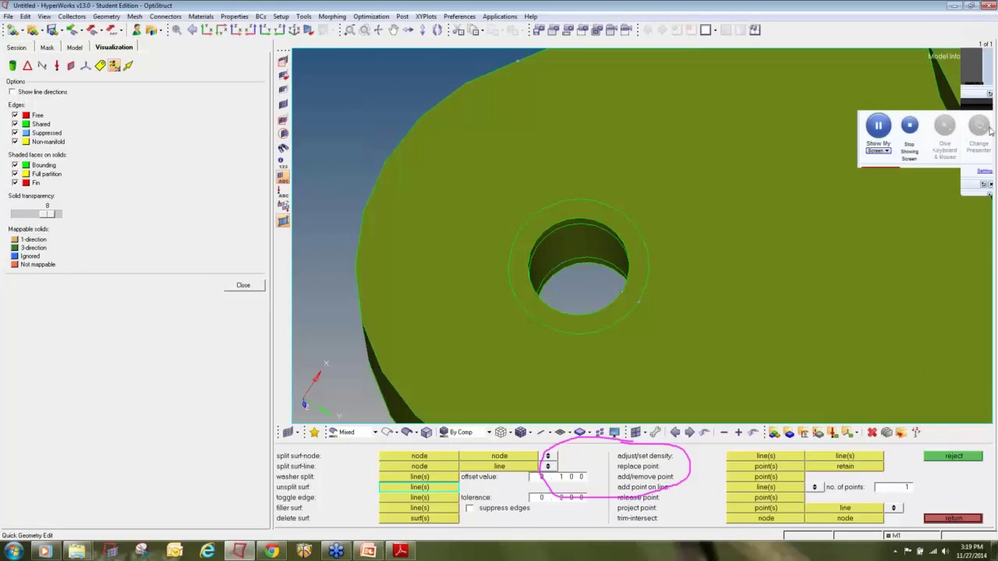
left_click(989, 127)
left_click(913, 202)
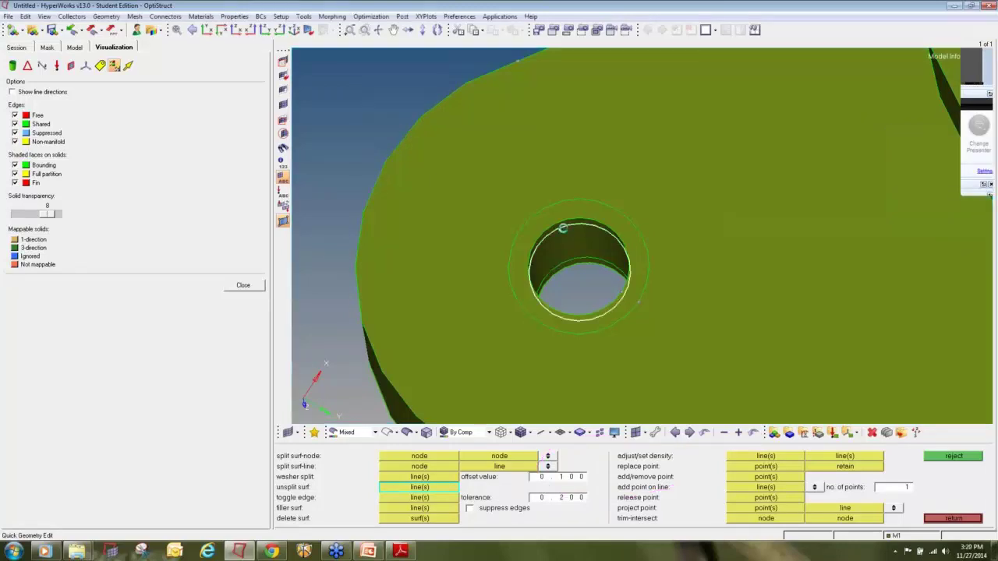
Suppress the two circular edges inside the bolt hole of the flange's left lobe with toggle edge.
scroll(563, 220, "up", 2)
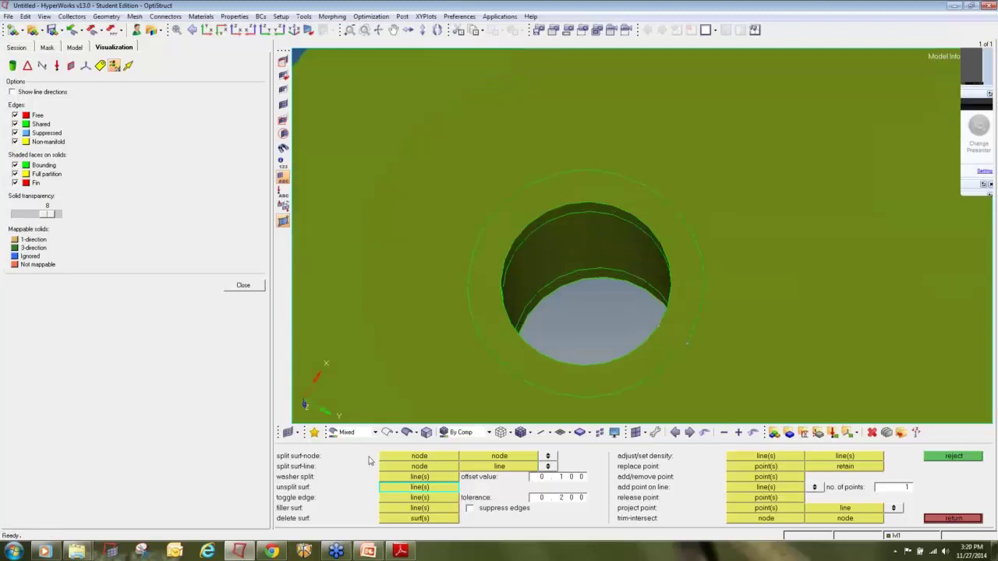
left_click(419, 499)
left_click(553, 227)
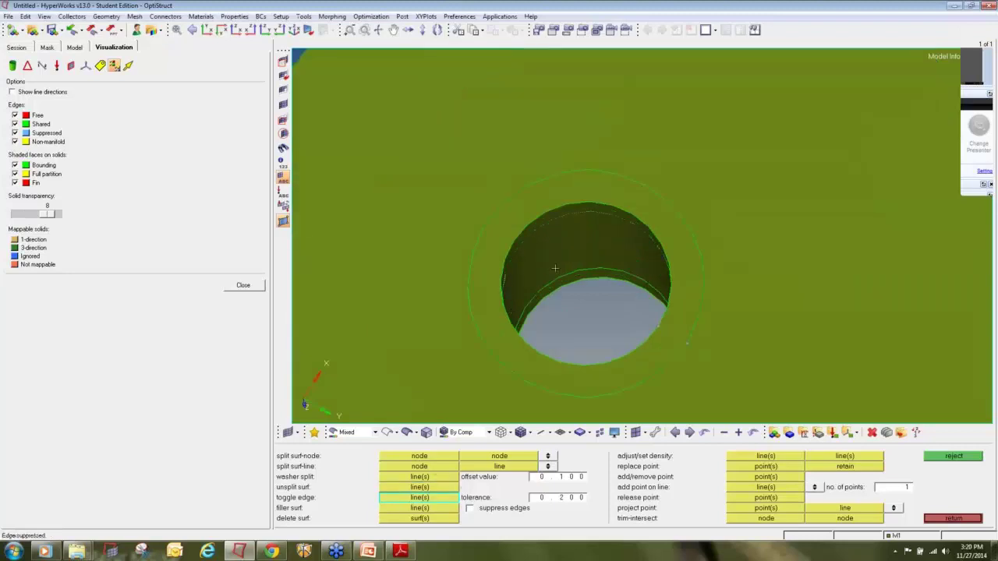
left_click(559, 274)
scroll(574, 233, "down", 3)
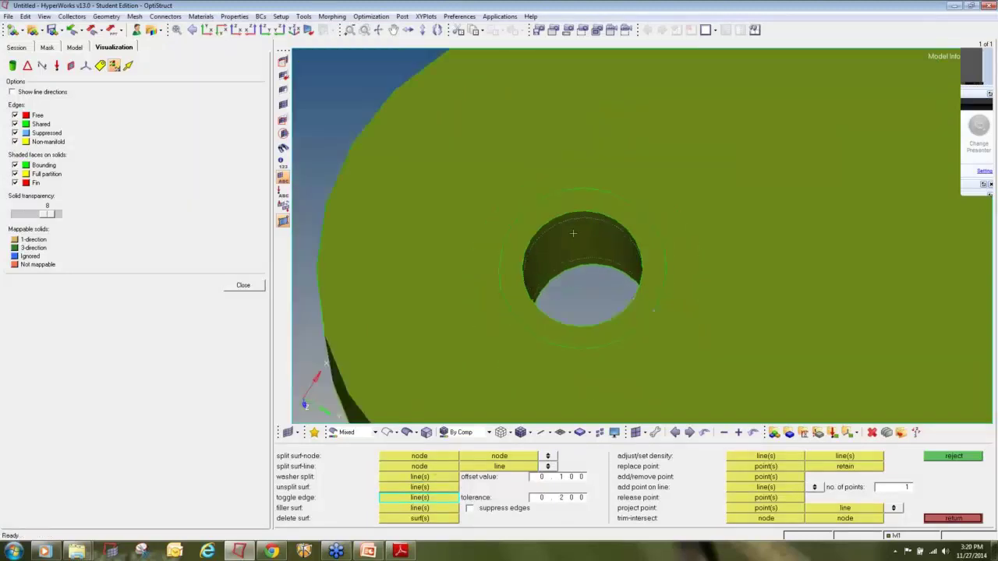
Suppress the circular edges inside the bolt holes of the flange's bottom and right lobes.
scroll(573, 233, "down", 3)
scroll(635, 310, "up", 5)
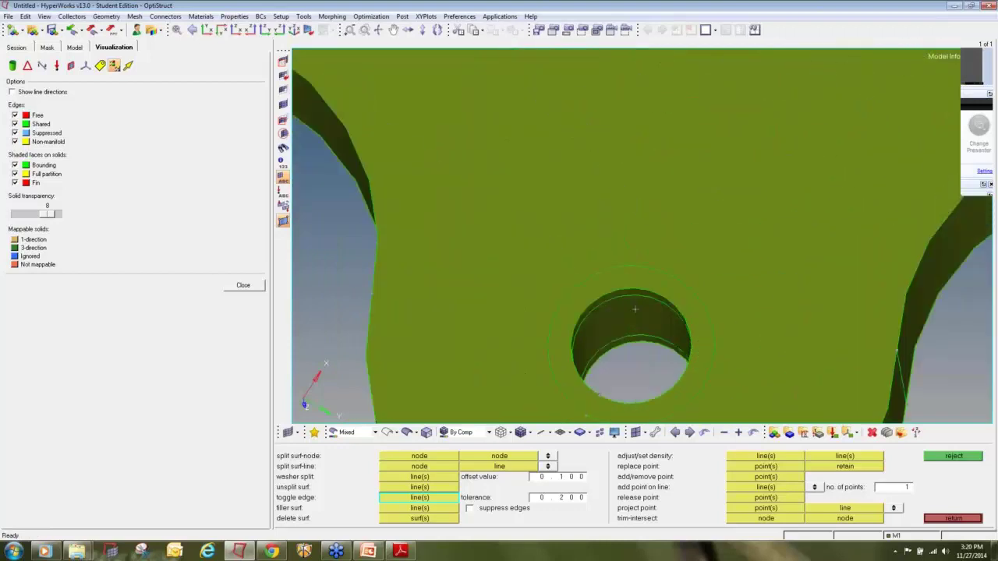
left_click(630, 298)
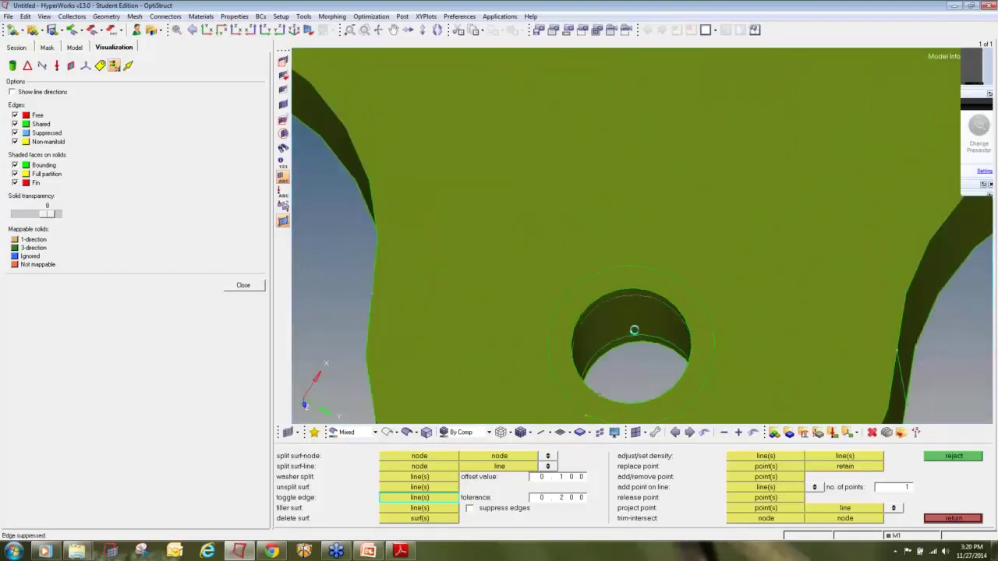
scroll(634, 338, "down", 5)
scroll(753, 198, "down", 2)
scroll(754, 198, "up", 5)
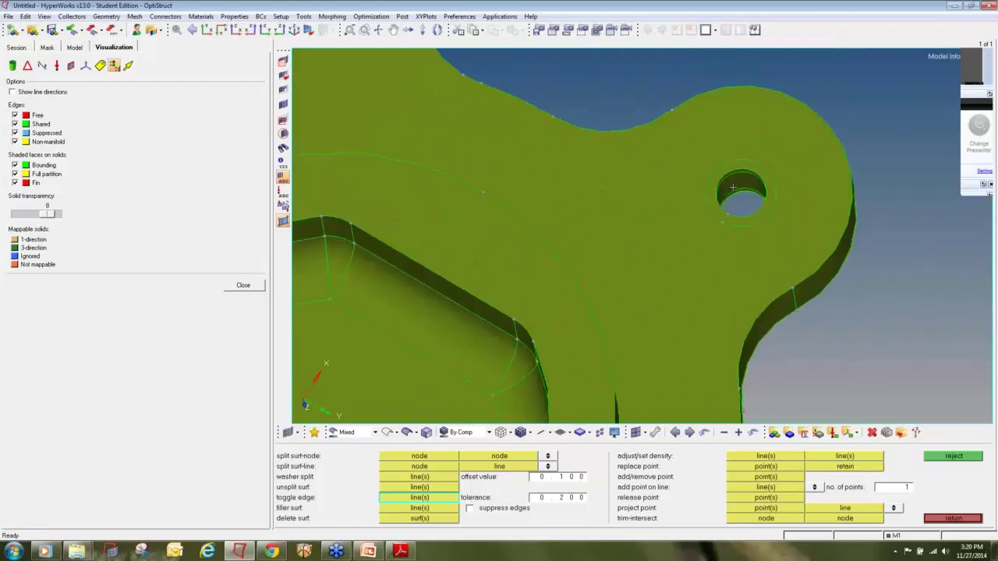
left_click(738, 191)
scroll(737, 191, "down", 5)
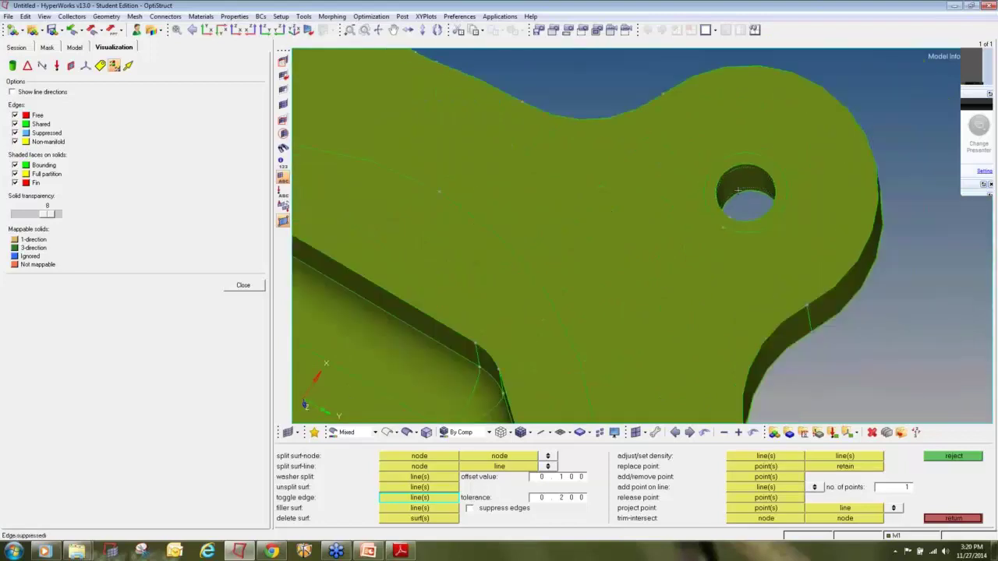
Suppress the two circular edges inside the bolt hole of the flange's top lobe.
scroll(612, 190, "up", 5)
scroll(613, 191, "up", 5)
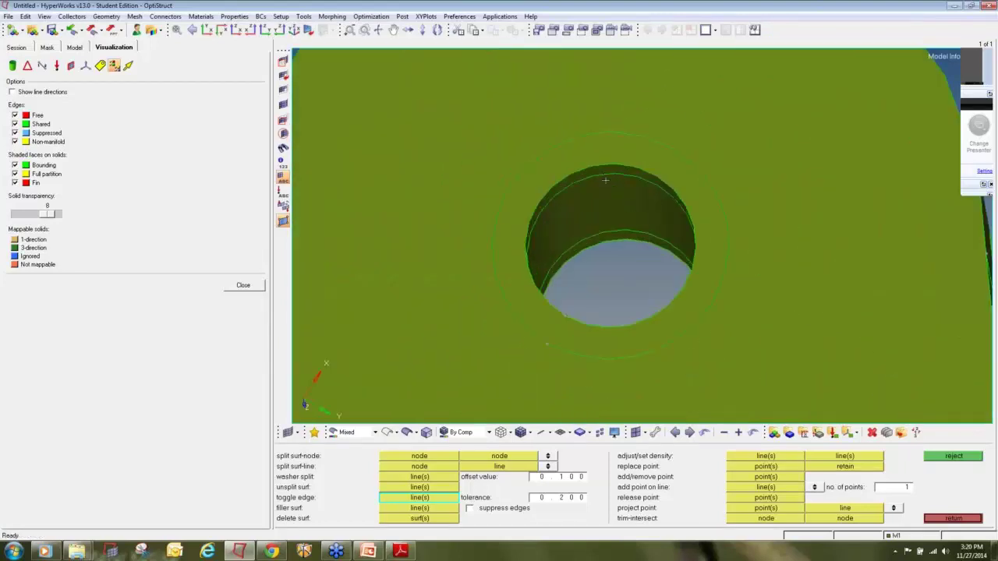
left_click(606, 181)
left_click(612, 230)
scroll(613, 229, "down", 3)
scroll(613, 229, "down", 6)
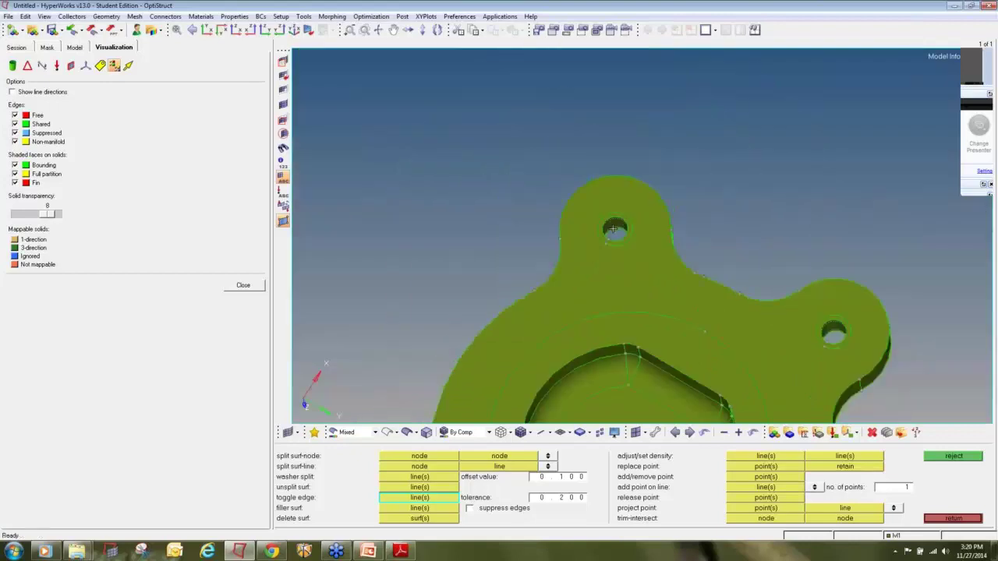
Suppress the extra vertical edge on the flange's side wall between two bolt-hole lobes.
left_click_drag(613, 229, 797, 225, "ctrl")
scroll(660, 229, "up", 6)
scroll(660, 229, "up", 3)
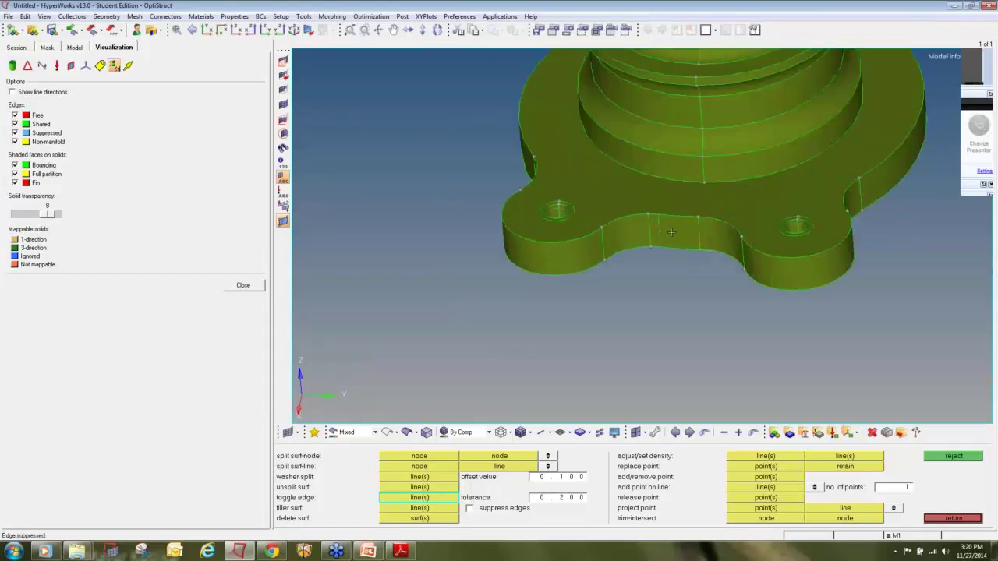
Examine the edges on the stepped shaft and its chamfered end for further ones to suppress.
scroll(672, 241, "down", 6)
left_click_drag(671, 241, 706, 265, "ctrl")
right_click_drag(683, 58, 646, 134, "ctrl")
scroll(646, 136, "up", 4)
right_click_drag(638, 170, 629, 216, "ctrl")
scroll(630, 216, "up", 3)
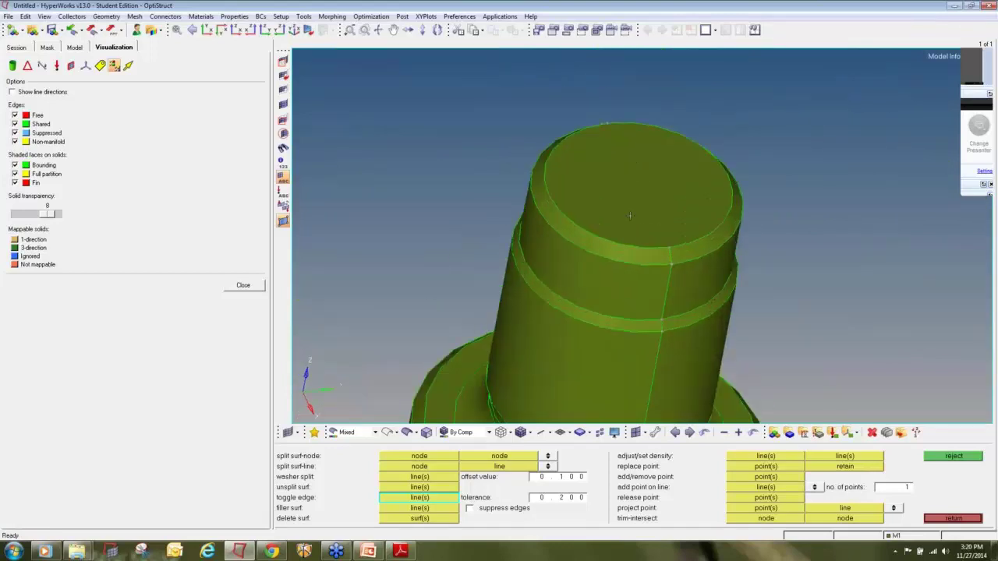
scroll(631, 237, "down", 5)
scroll(646, 293, "up", 5)
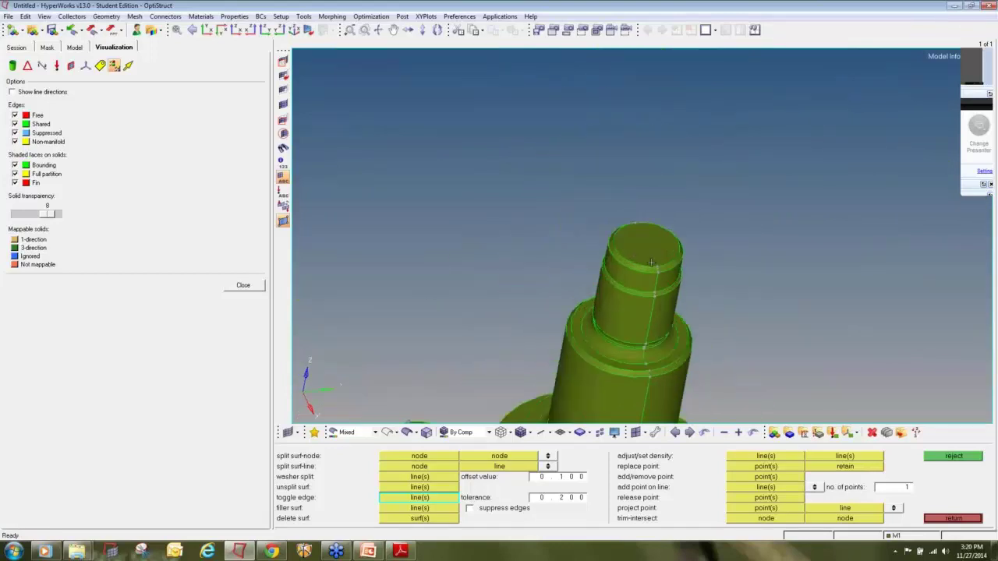
Examine the edges around the narrow shaft end and its groove, and leave the quick edit tool.
left_click_drag(654, 331, 667, 306, "ctrl")
right_click_drag(625, 405, 623, 302, "ctrl")
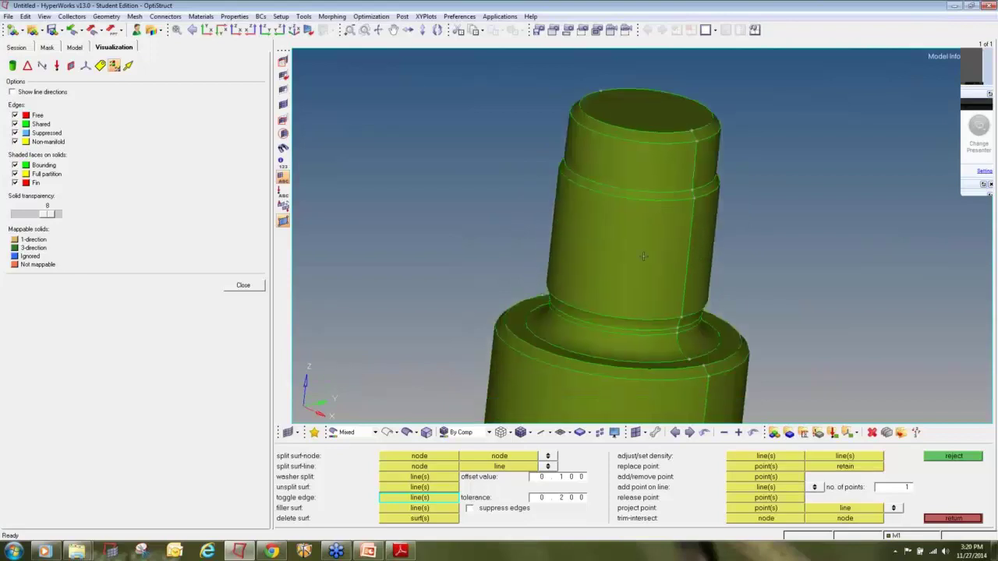
scroll(623, 305, "up", 4)
scroll(634, 316, "down", 4)
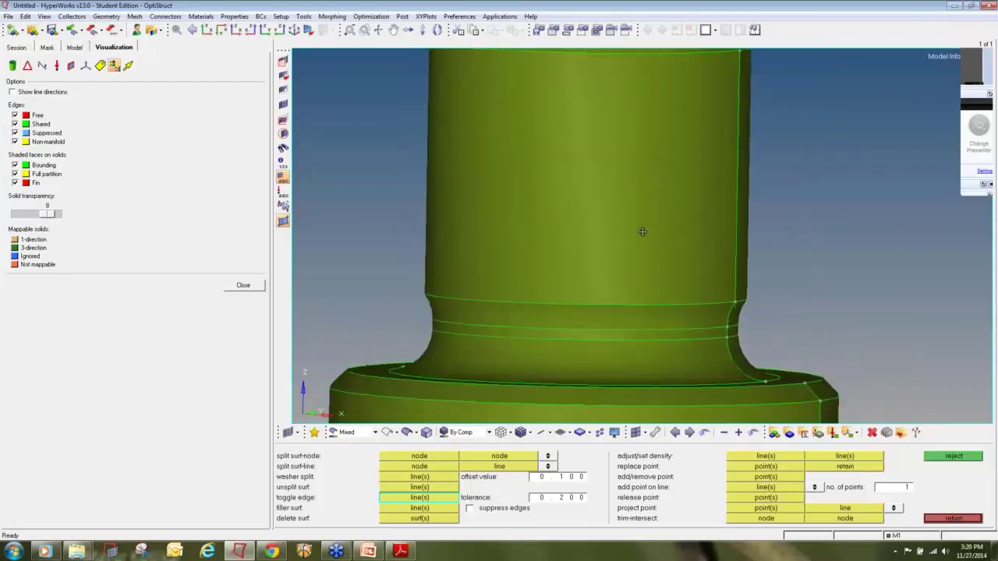
scroll(655, 277, "down", 5)
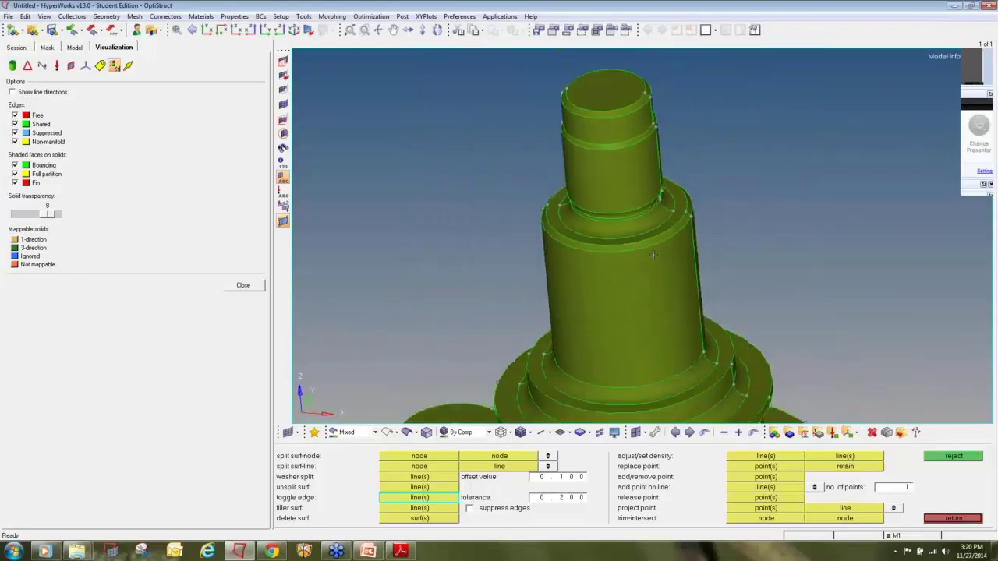
left_click(951, 518)
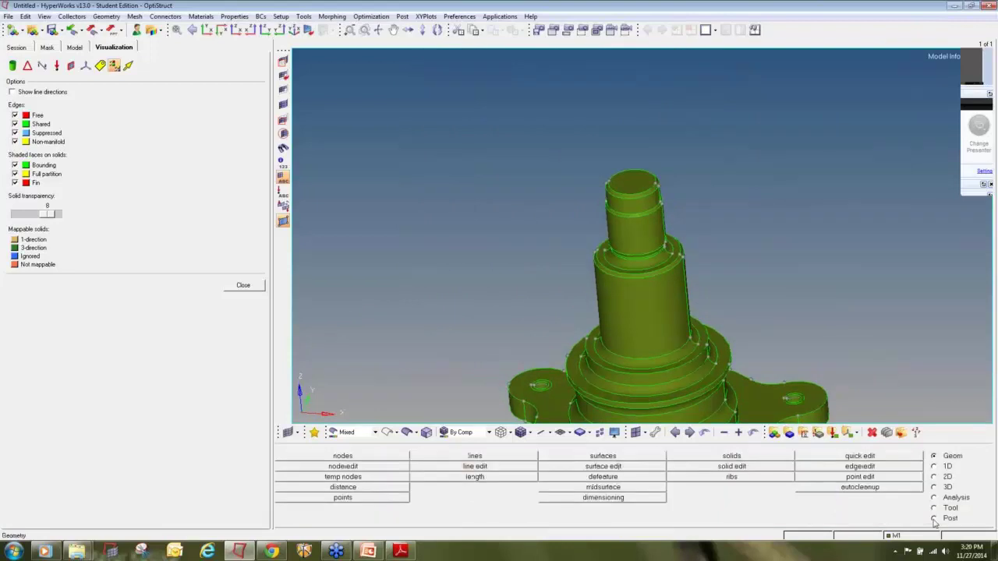
Examine the stepped shaft, collar and flange from several sides for fillets and chamfers that could be removed.
right_click_drag(759, 201, 738, 152, "ctrl")
scroll(754, 167, "down", 3)
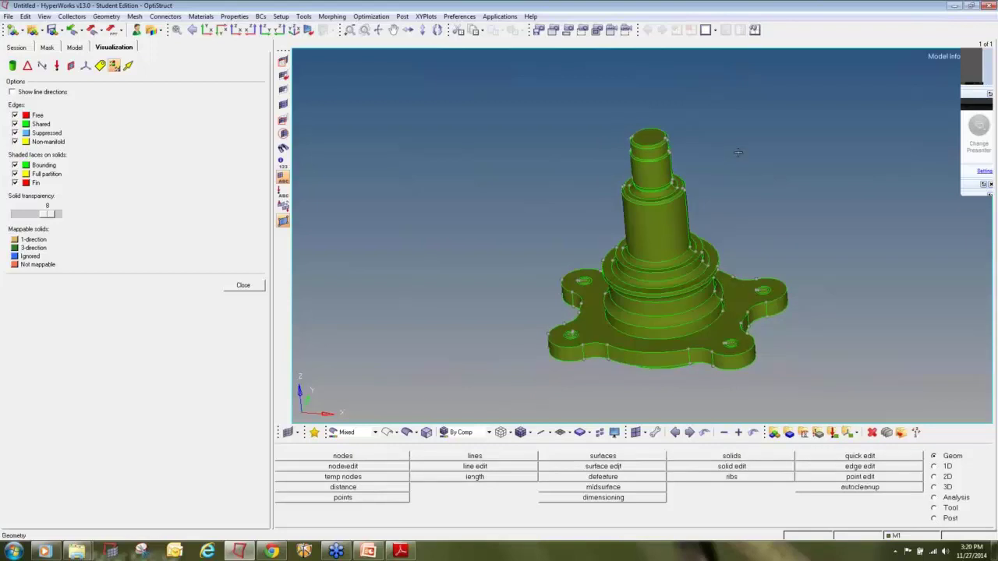
scroll(651, 146, "up", 3)
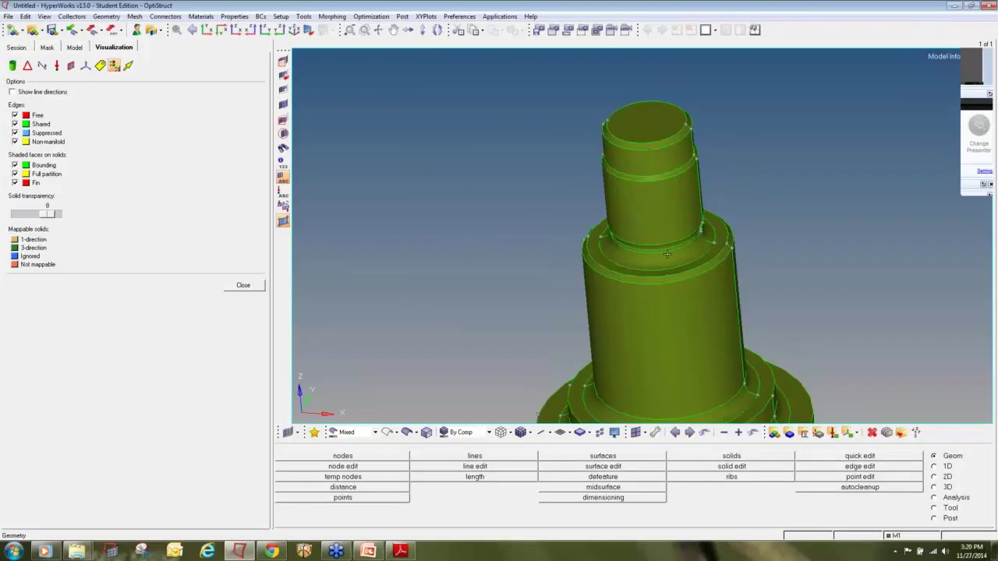
scroll(668, 254, "down", 4)
scroll(676, 301, "up", 5)
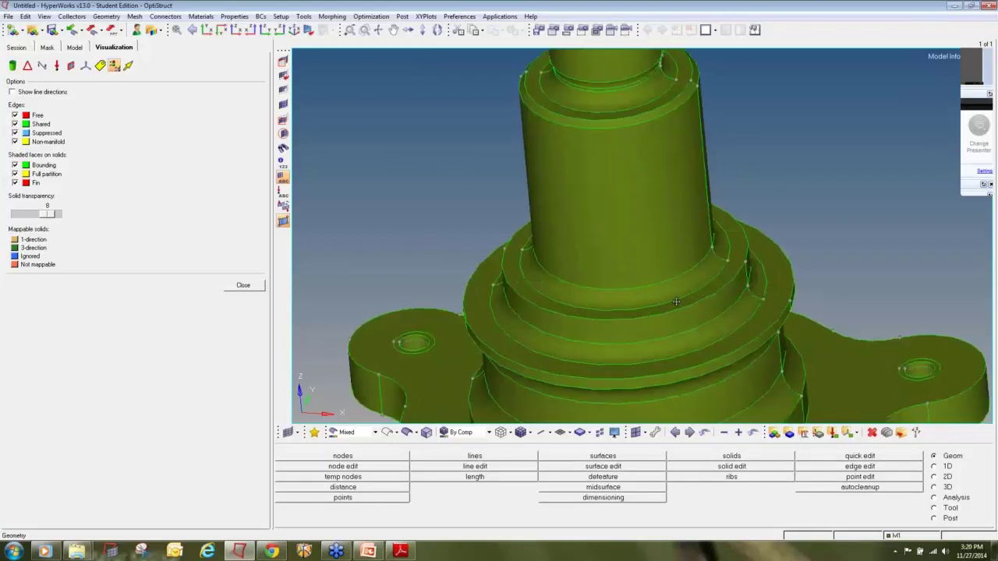
scroll(676, 301, "down", 4)
left_click_drag(810, 186, 605, 196, "ctrl")
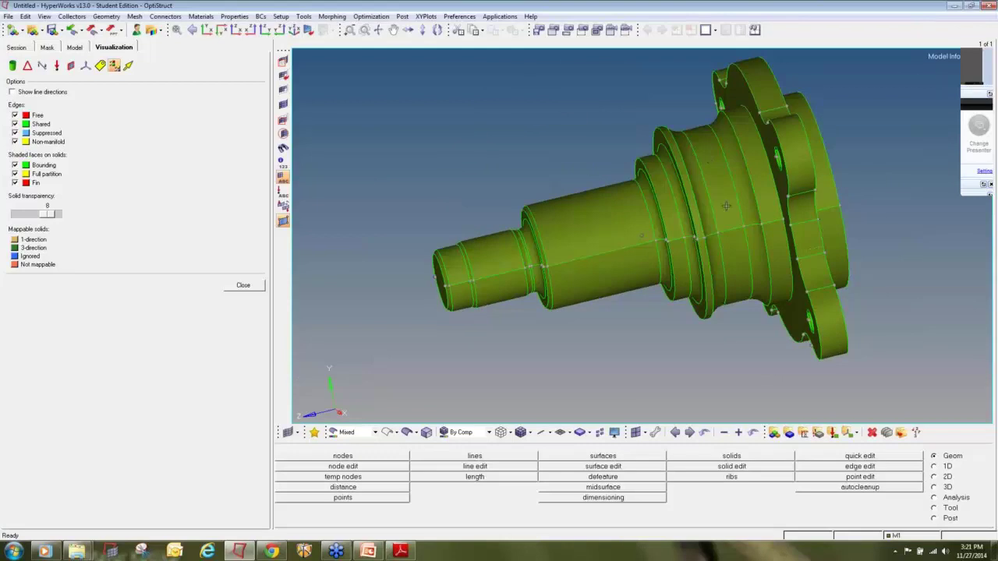
left_click_drag(819, 192, 744, 156, "ctrl")
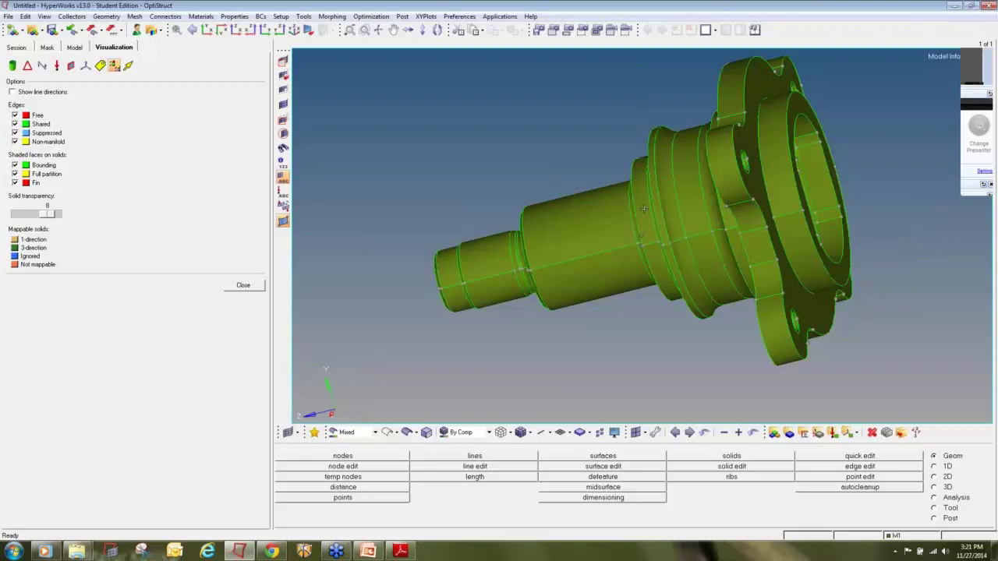
left_click_drag(777, 150, 737, 355, "ctrl")
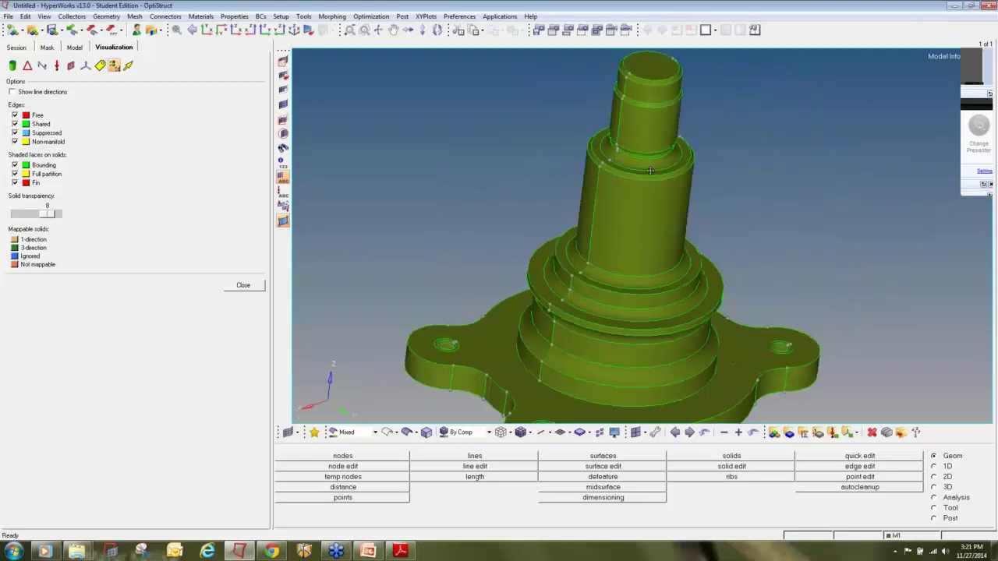
right_click_drag(651, 171, 639, 276, "ctrl")
scroll(629, 175, "up", 2)
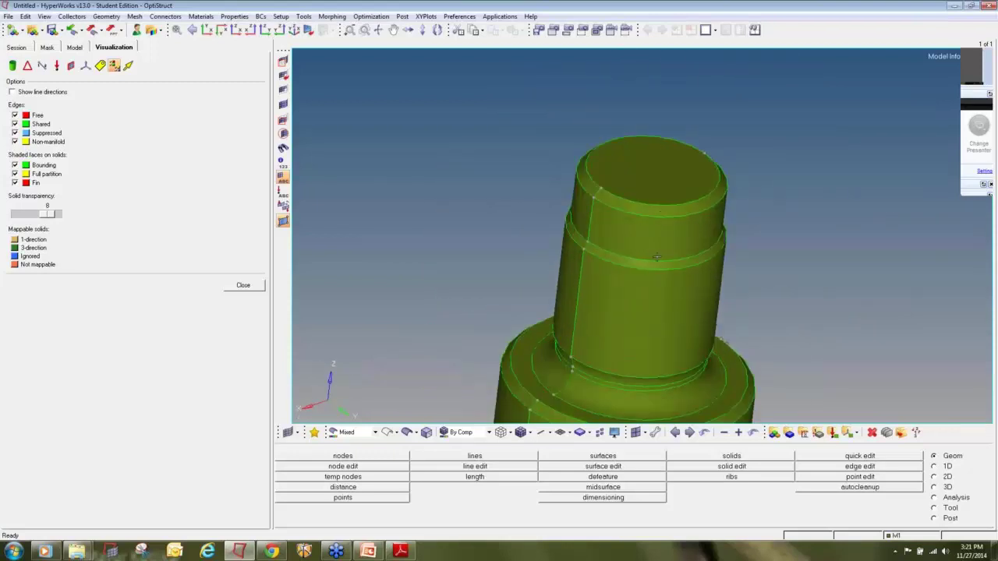
right_click_drag(646, 193, 652, 235, "ctrl")
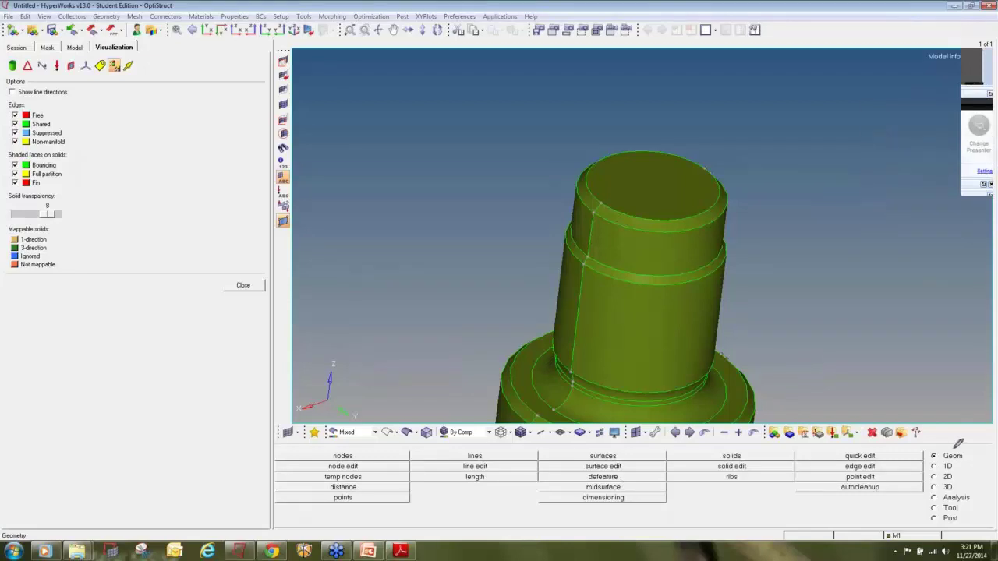
mouse_move(945, 446)
left_mouse_down()
mouse_move(928, 460)
mouse_move(969, 460)
mouse_move(949, 446)
left_mouse_up()
mouse_move(620, 471)
left_mouse_down()
mouse_move(584, 476)
mouse_move(625, 472)
left_mouse_up()
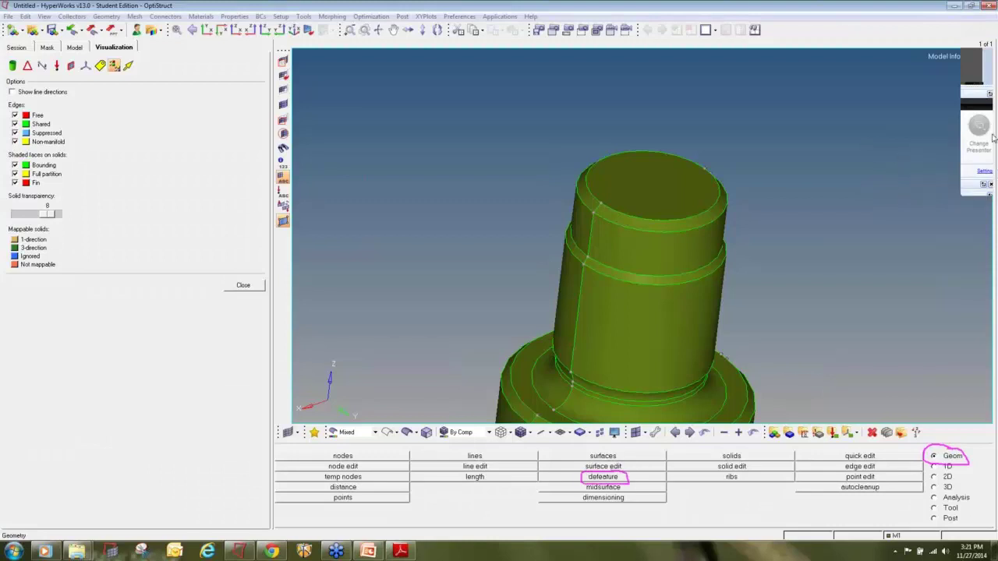
mouse_move(991, 138)
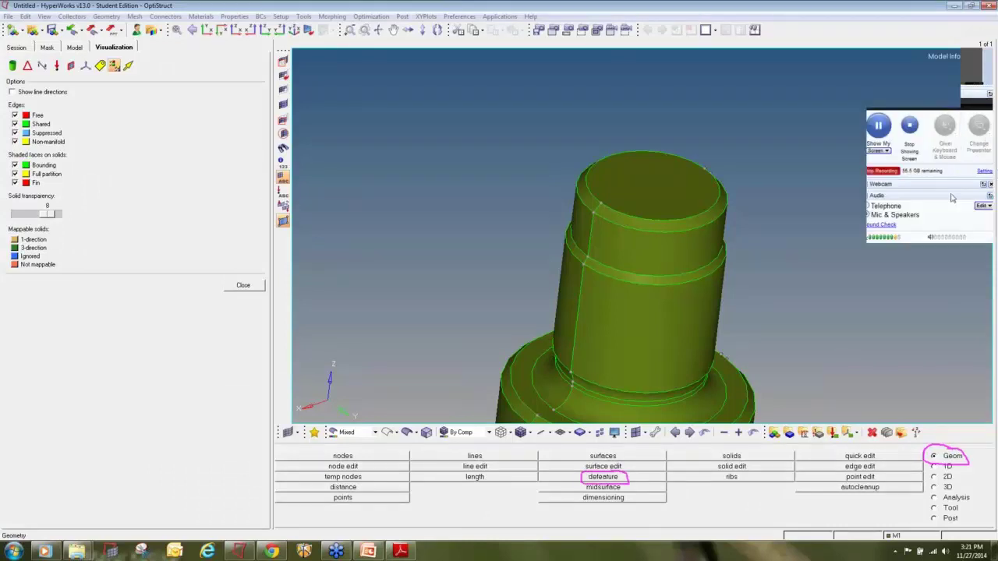
Remove the two chamfer surfaces around the shaft's end face using the surf fillets option of Defeature.
left_click(634, 477)
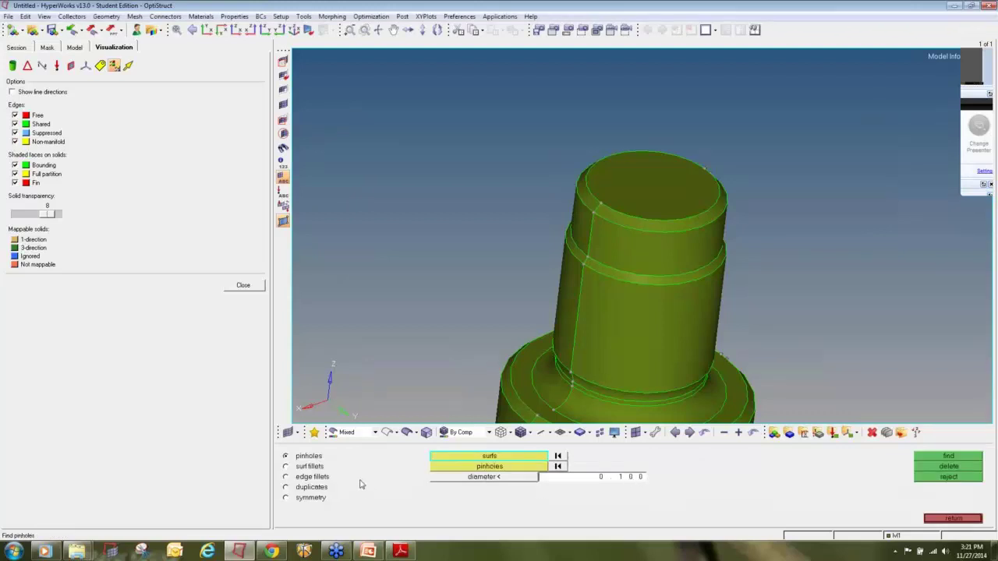
left_click(285, 466)
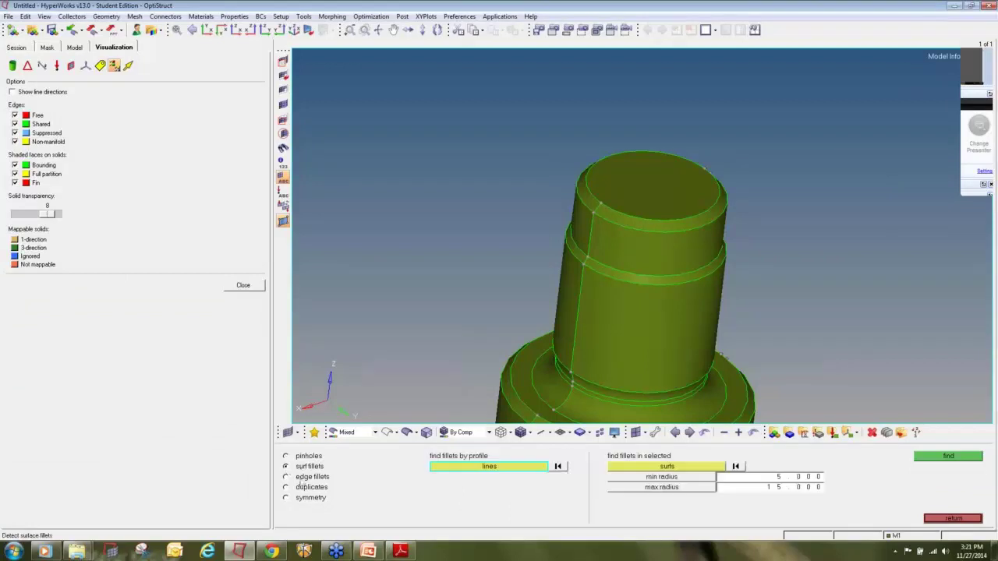
left_click(923, 458)
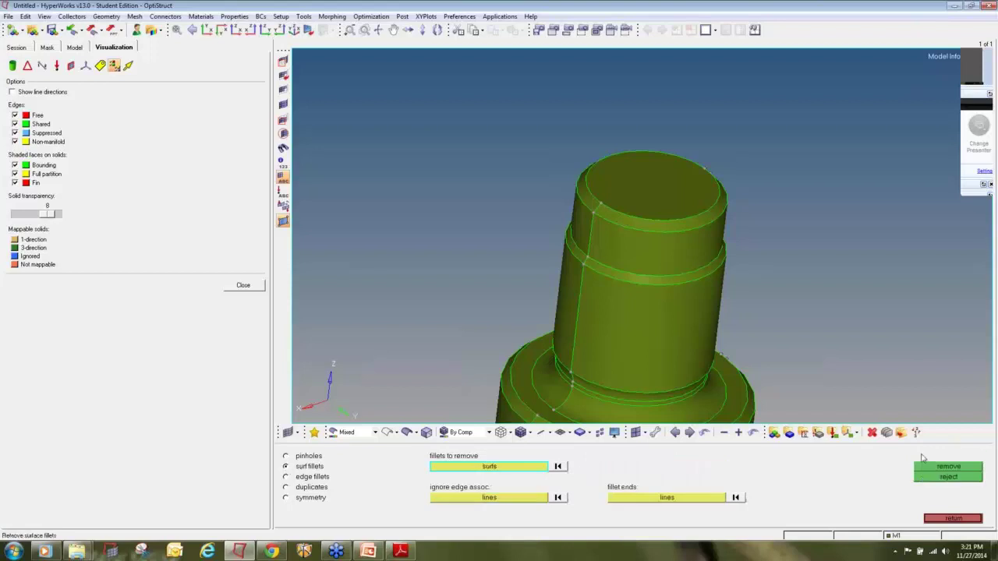
left_click(608, 216)
left_click(587, 196)
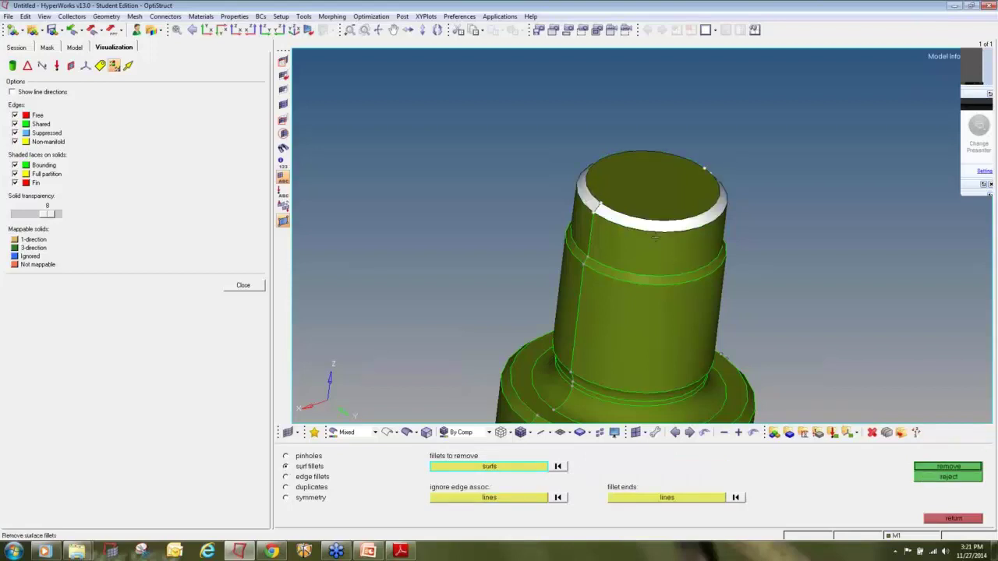
left_click(949, 467)
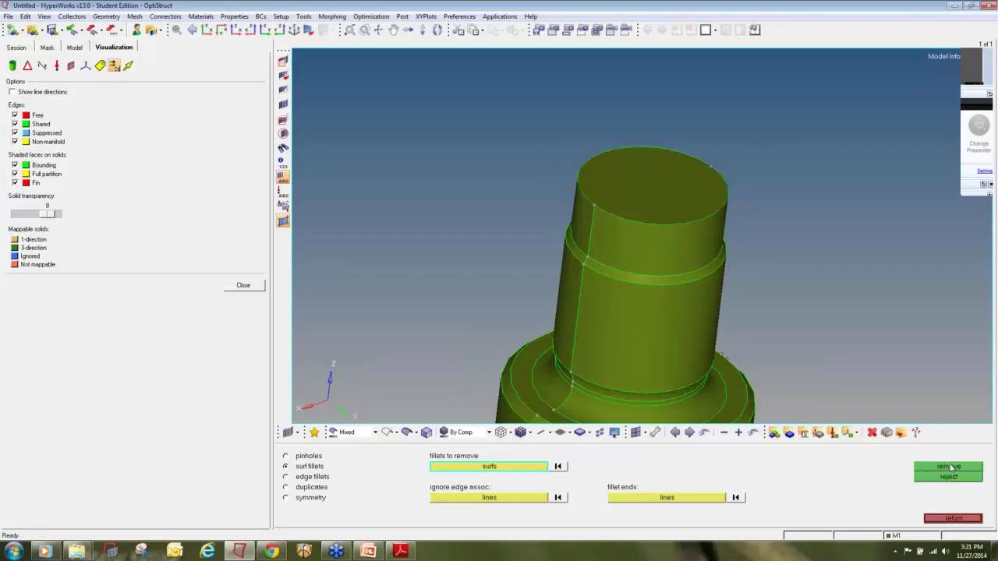
Try to remove the two surfaces of the narrow chamfer ring just below the shaft tip.
left_click(595, 261)
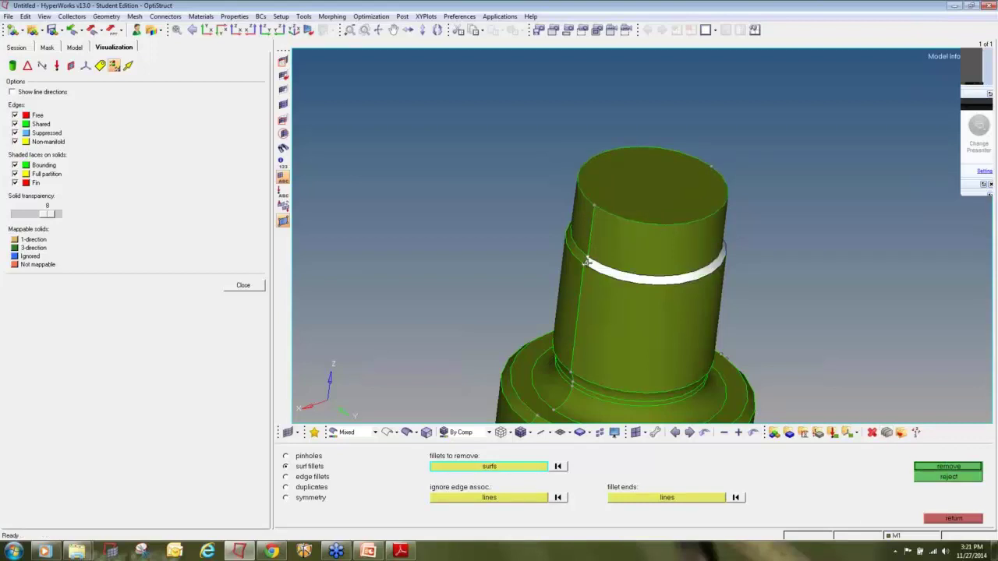
left_click(583, 260)
left_click(946, 466)
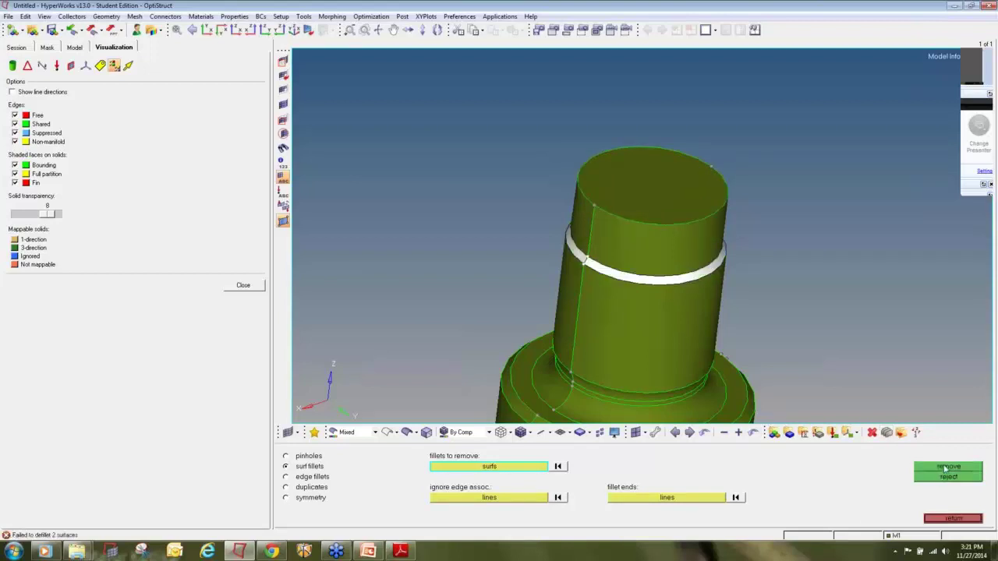
Try to remove the four narrow surfaces forming the groove at the base of the thin shaft section.
mouse_move(633, 317)
left_mouse_down("ctrl")
mouse_move(669, 341)
mouse_move(601, 348)
left_mouse_up("ctrl")
scroll(603, 353, "up", 2, "ctrl")
right_click_drag(618, 312, 616, 203, "ctrl")
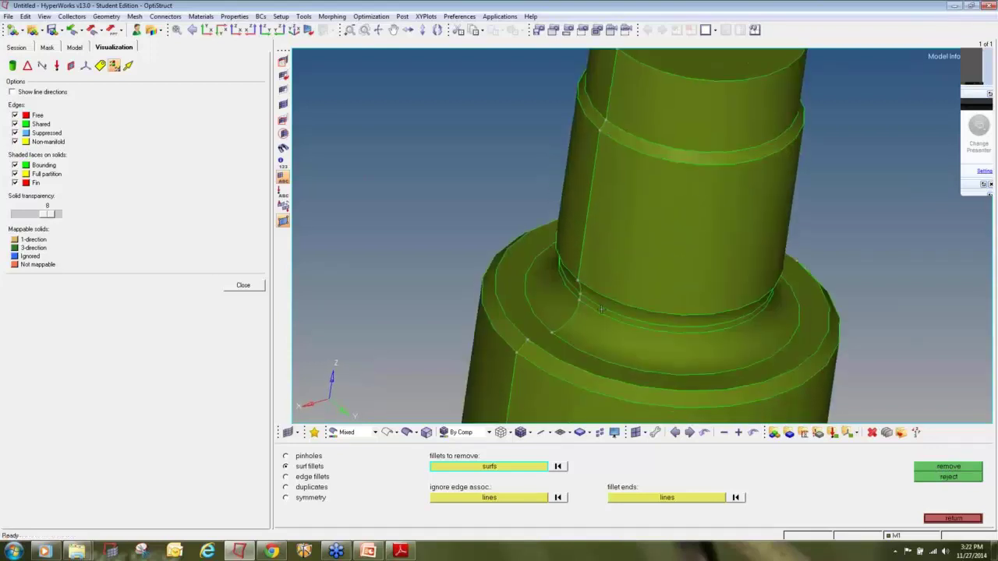
scroll(613, 215, "up", 1, "ctrl")
left_click_drag(601, 307, 638, 299, "ctrl")
scroll(624, 300, "up", 2)
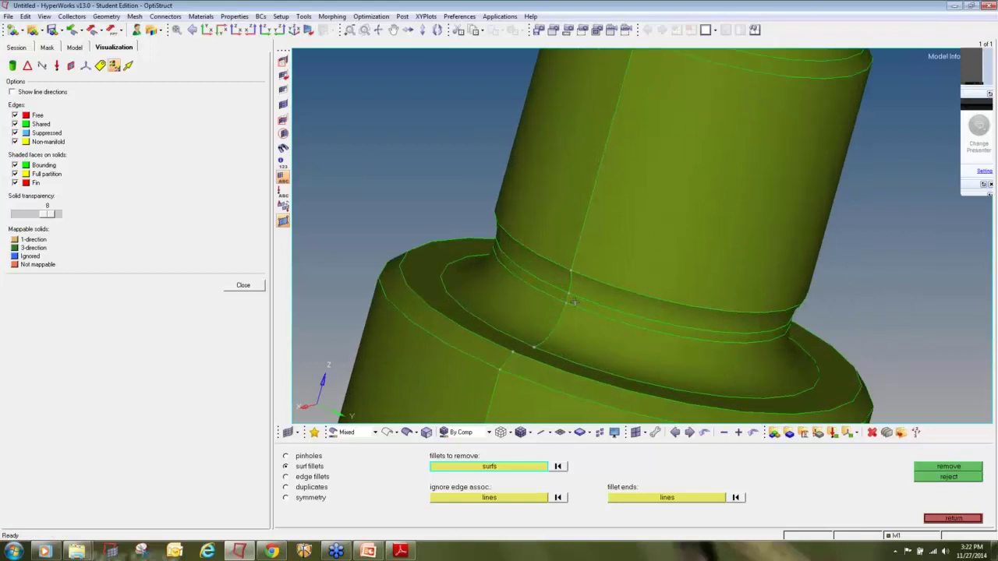
left_click(581, 306)
left_click(557, 269)
left_click(584, 285)
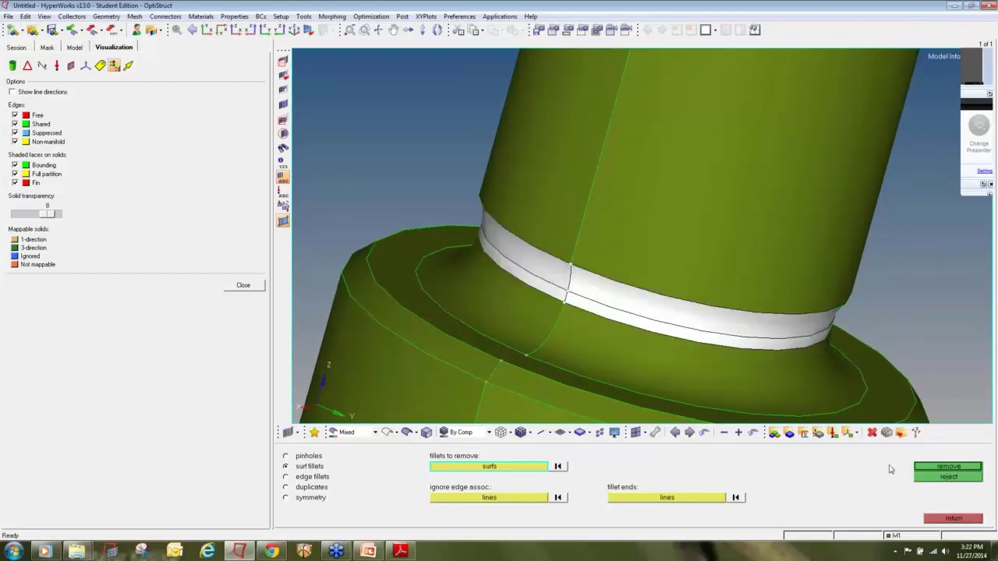
left_click(924, 468)
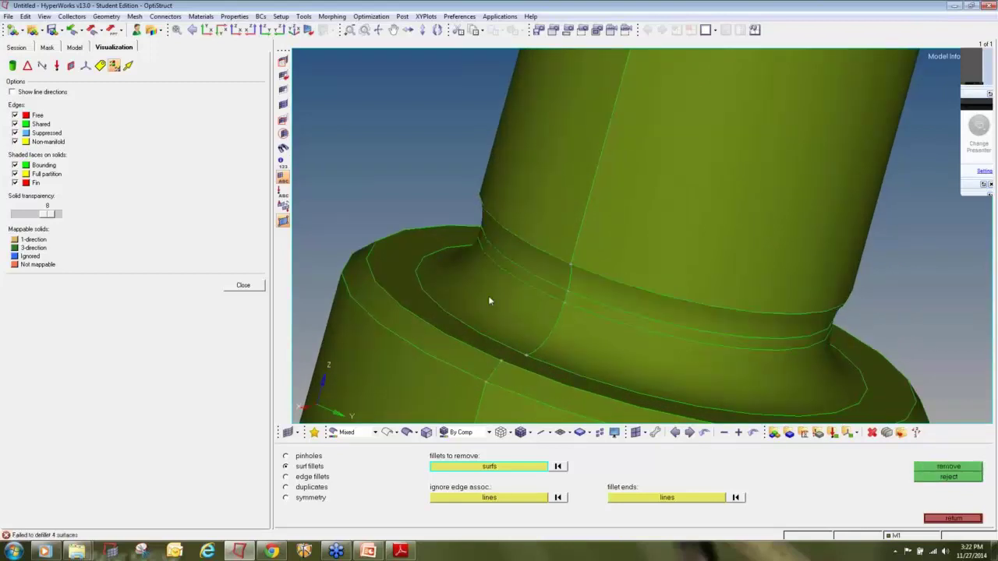
Remove the chamfer surfaces around the upper outer edge of the thick shaft section.
scroll(490, 300, "down", 3)
left_click(524, 351)
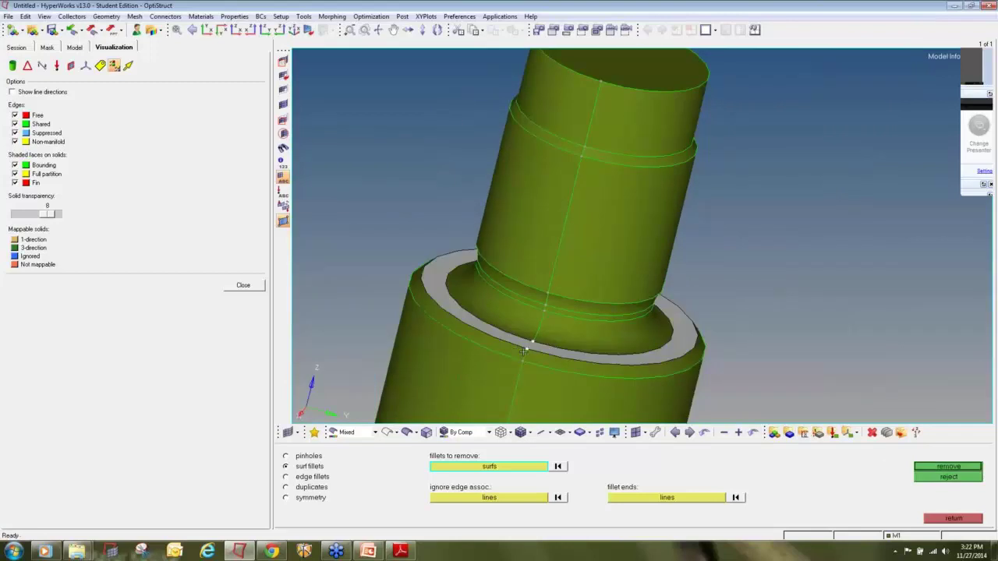
right_click(529, 348)
left_click(520, 353)
left_click(534, 356)
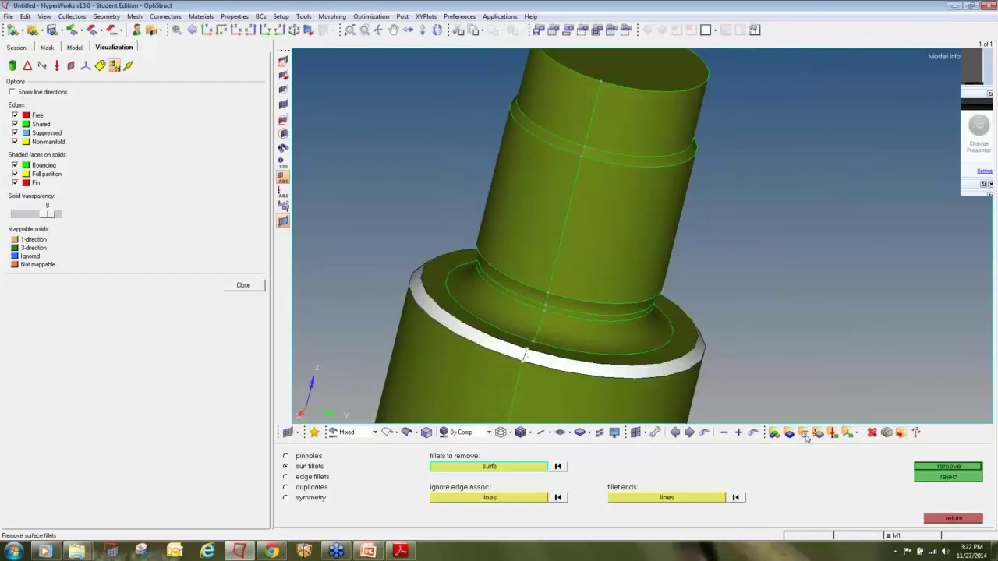
left_click(973, 470)
Retry removing the chamfer ring below the shaft tip by selecting its surfaces from another side.
scroll(653, 314, "down", 3)
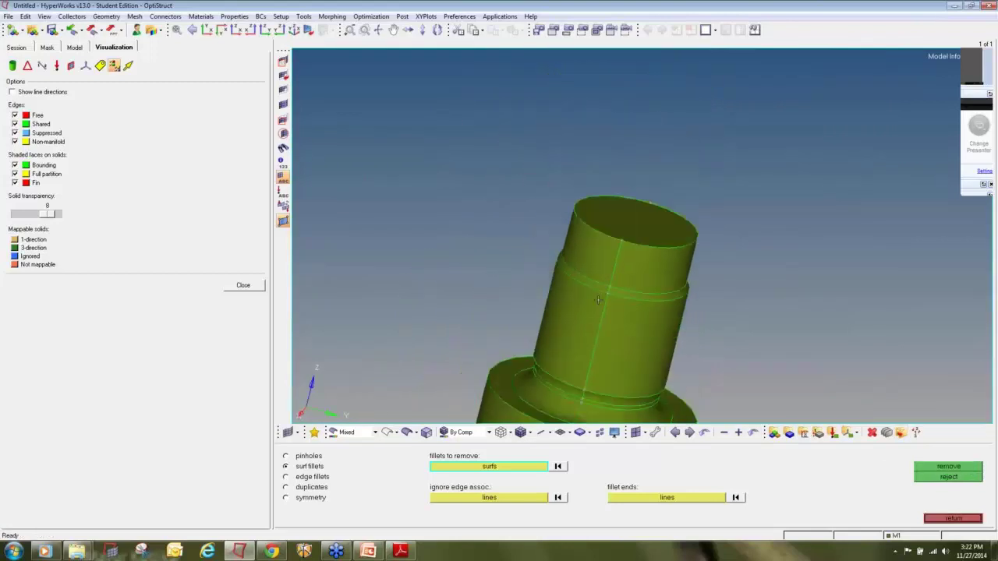
scroll(598, 300, "up", 3)
scroll(607, 311, "down", 2)
left_click_drag(619, 347, 673, 325, "ctrl")
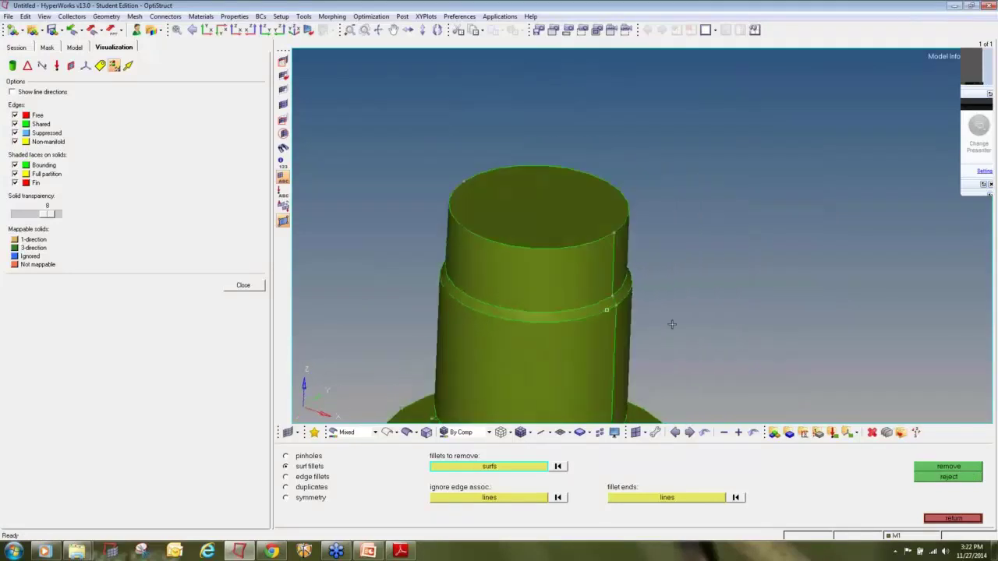
left_click_drag(480, 326, 505, 324, "ctrl")
scroll(605, 304, "up", 3)
left_click(607, 303)
left_click(607, 303)
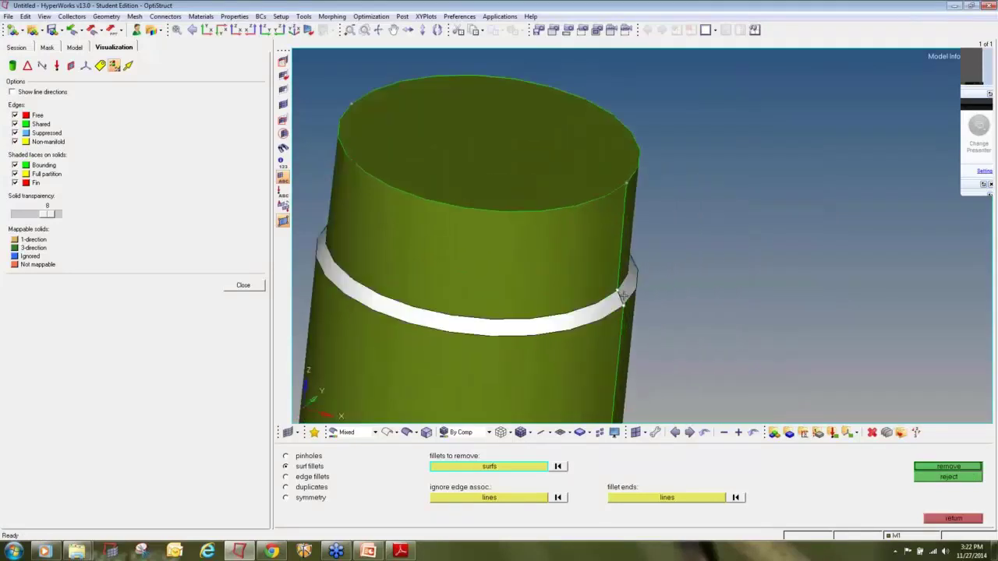
scroll(603, 257, "down", 10, "ctrl")
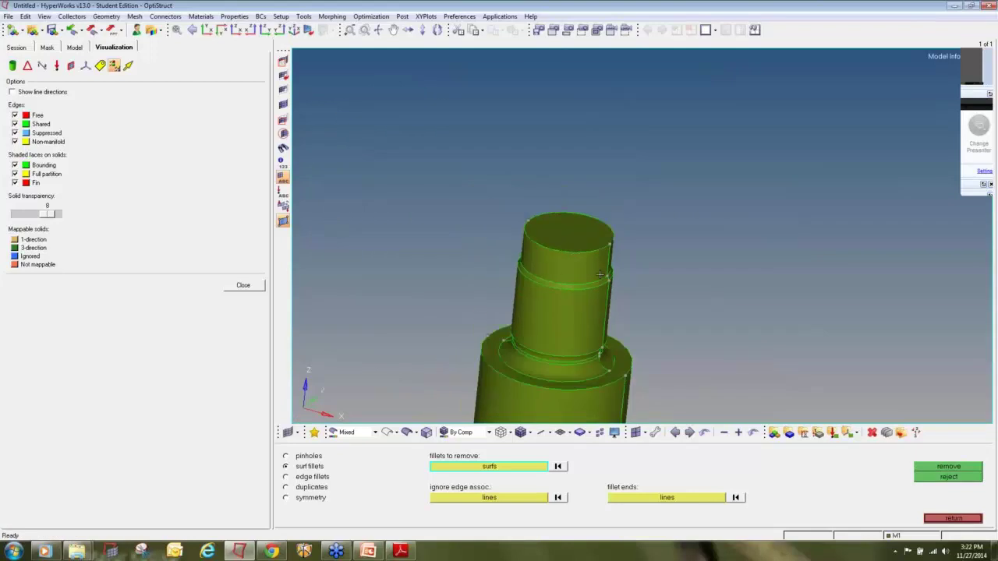
Remove the fillet surfaces where the thick shaft section meets the collar's upper step.
right_click_drag(572, 419, 570, 351, "ctrl")
scroll(570, 351, "up", 1, "ctrl")
scroll(570, 351, "up", 3, "ctrl")
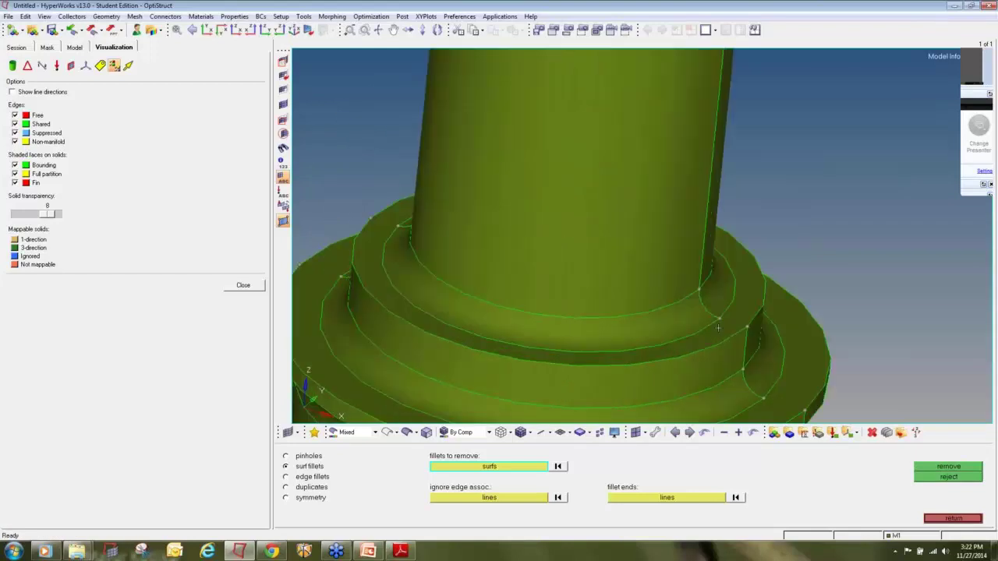
scroll(679, 262, "up", 1, "ctrl")
left_click(679, 262)
middle_click(679, 262)
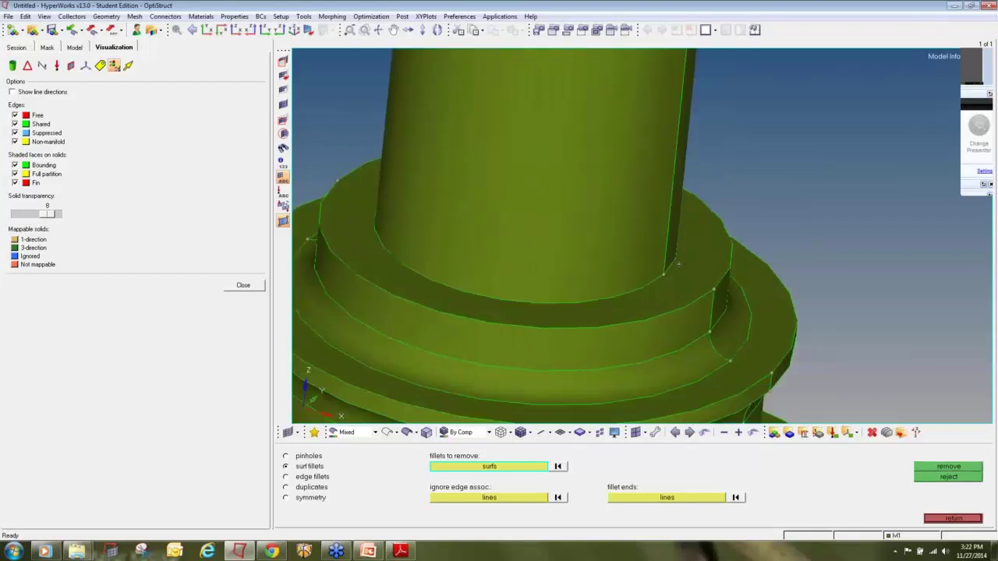
Remove the fillet surfaces between the collar's upper step and the wide rim below it.
scroll(679, 265, "down", 4, "ctrl")
scroll(679, 275, "up", 1, "ctrl")
scroll(678, 277, "up", 3, "ctrl")
left_click(679, 279)
left_click(693, 270)
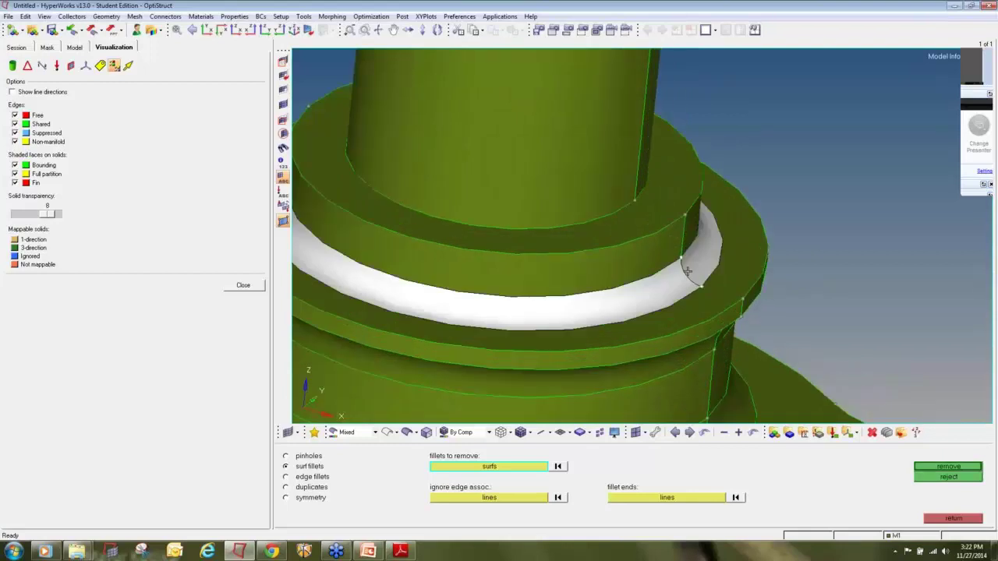
middle_click(693, 271)
scroll(693, 327, "down", 4, "ctrl")
right_click_drag(694, 330, 657, 277, "ctrl")
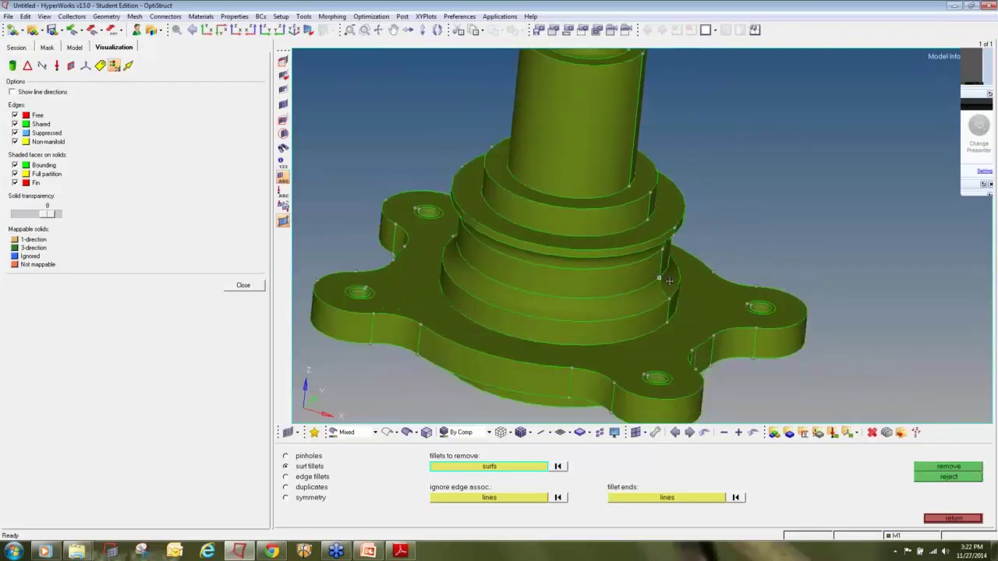
Try to remove the groove fillet surfaces where the narrow shaft end meets the thick shaft section.
left_click_drag(669, 281, 747, 320, "ctrl")
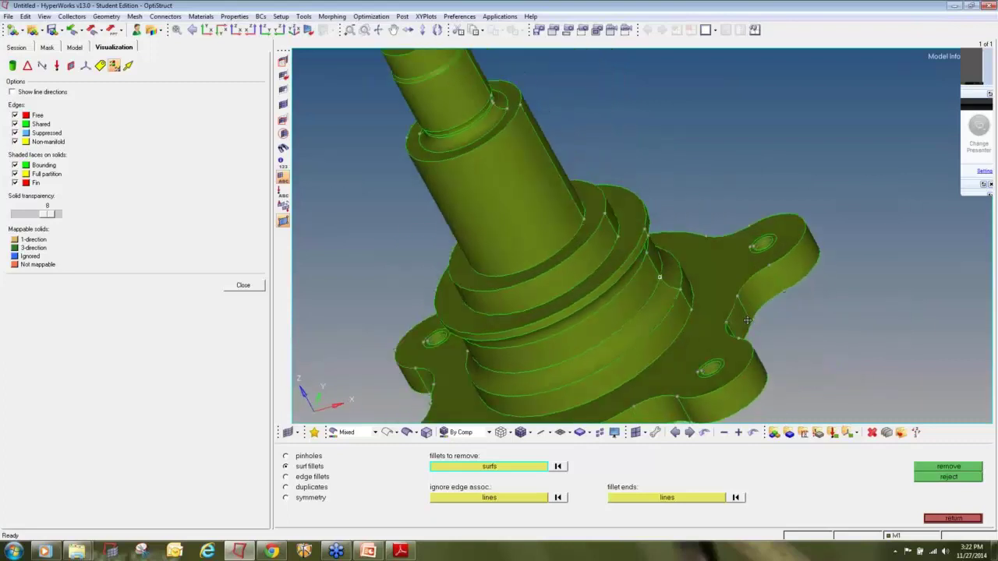
right_click_drag(483, 217, 565, 316, "ctrl")
scroll(527, 219, "up", 3, "ctrl")
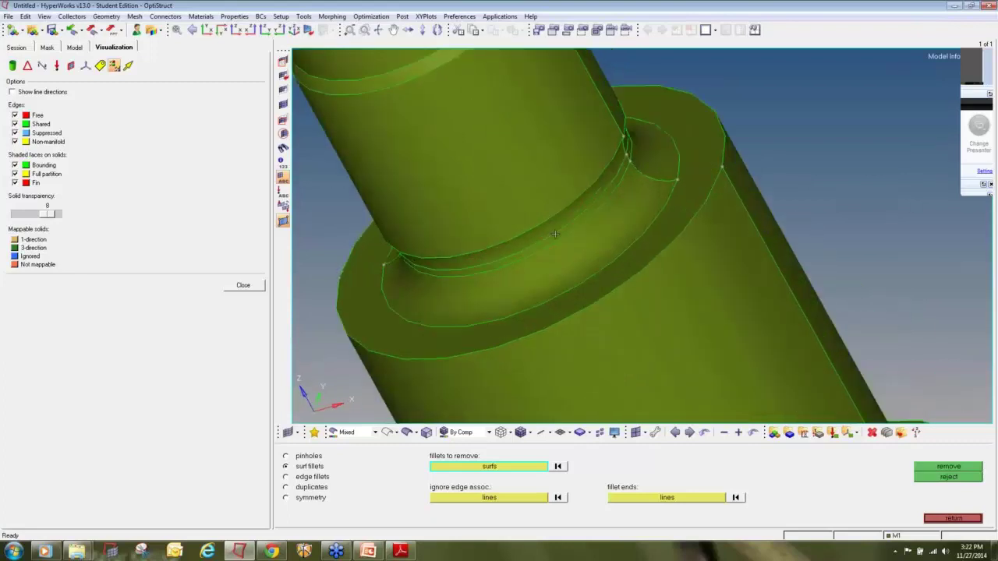
left_click(555, 234)
left_click_drag(653, 191, 743, 244, "ctrl")
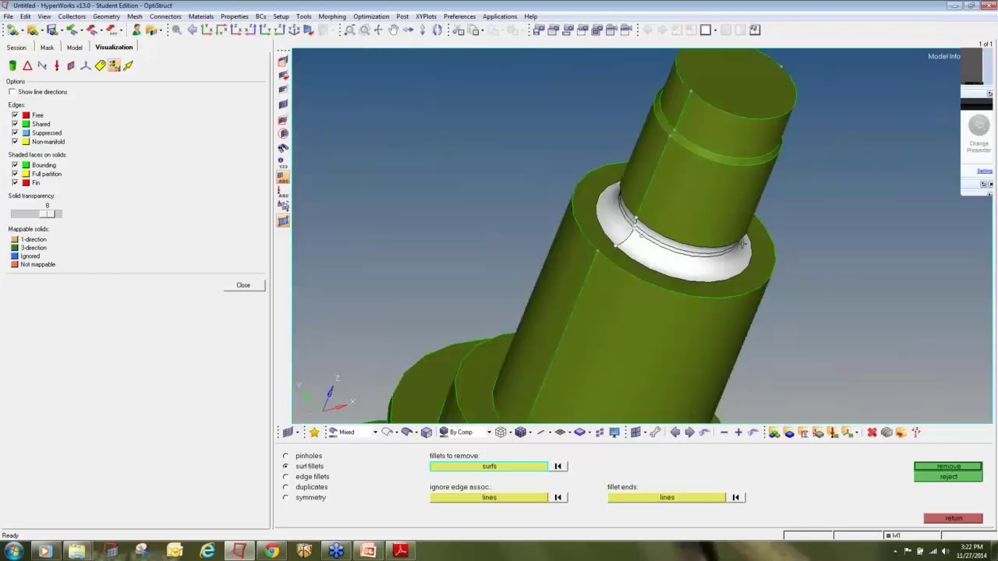
middle_click(743, 244)
scroll(651, 248, "up", 5, "ctrl")
scroll(651, 234, "down", 6, "ctrl")
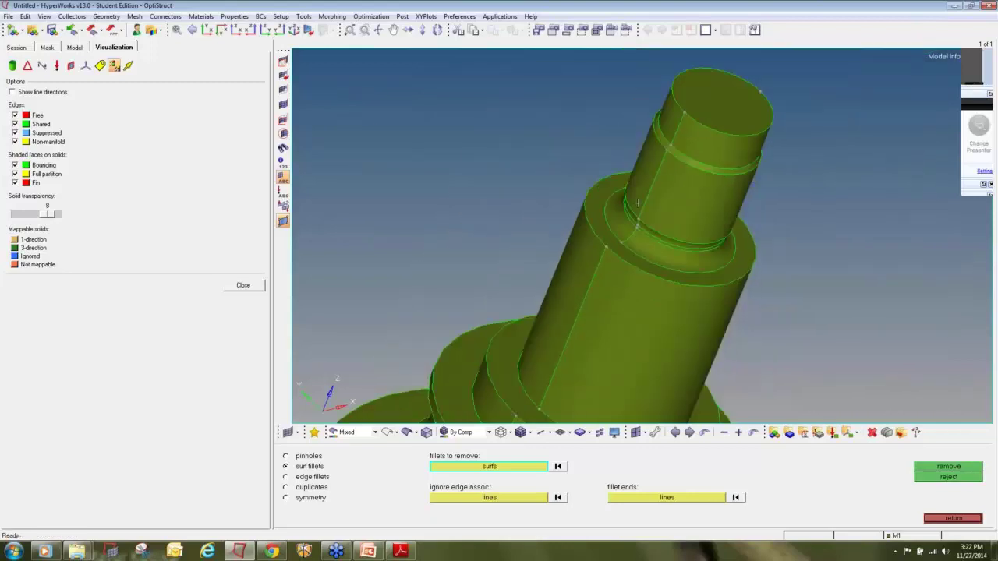
Examine the fillet groove between the two shaft sections, the collar steps and the flange for features still needing clean-up.
right_click_drag(669, 159, 639, 220, "ctrl")
scroll(613, 306, "up", 2, "ctrl")
scroll(613, 295, "up", 5, "ctrl")
scroll(613, 291, "down", 7, "ctrl")
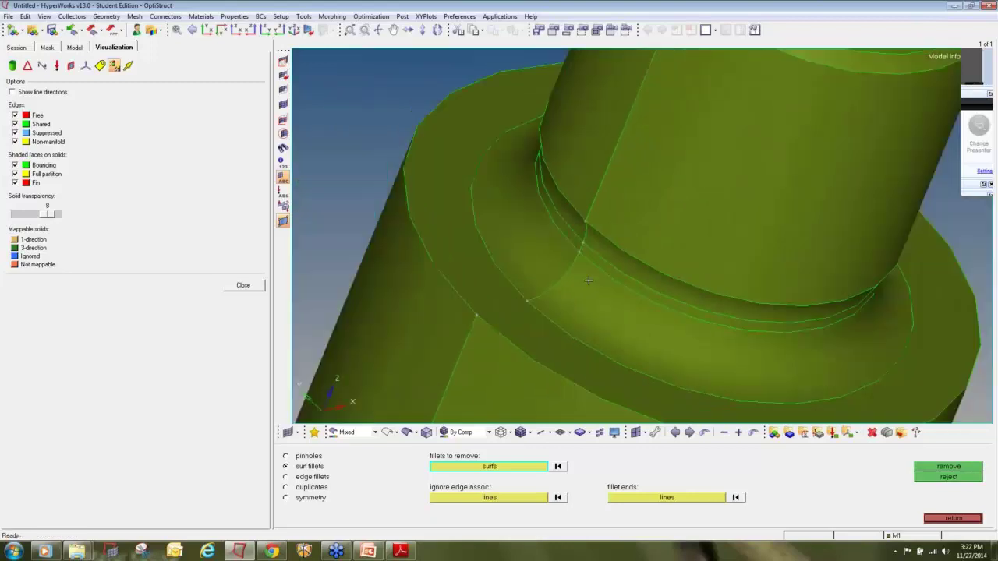
right_click_drag(597, 330, 571, 192, "ctrl")
scroll(568, 234, "down", 2, "ctrl")
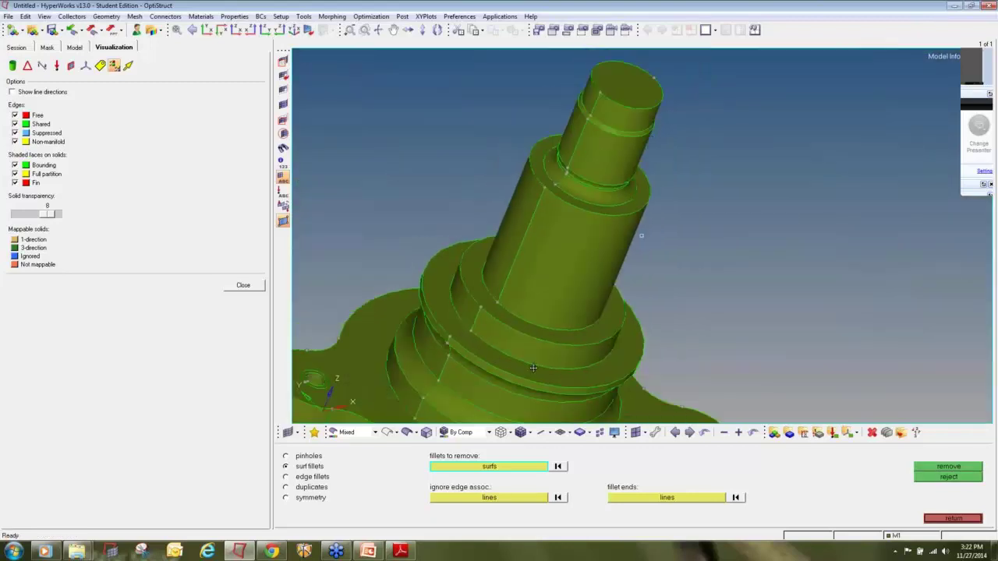
left_click_drag(534, 368, 651, 308, "ctrl")
scroll(576, 318, "down", 5, "ctrl")
right_click_drag(574, 341, 567, 283, "ctrl")
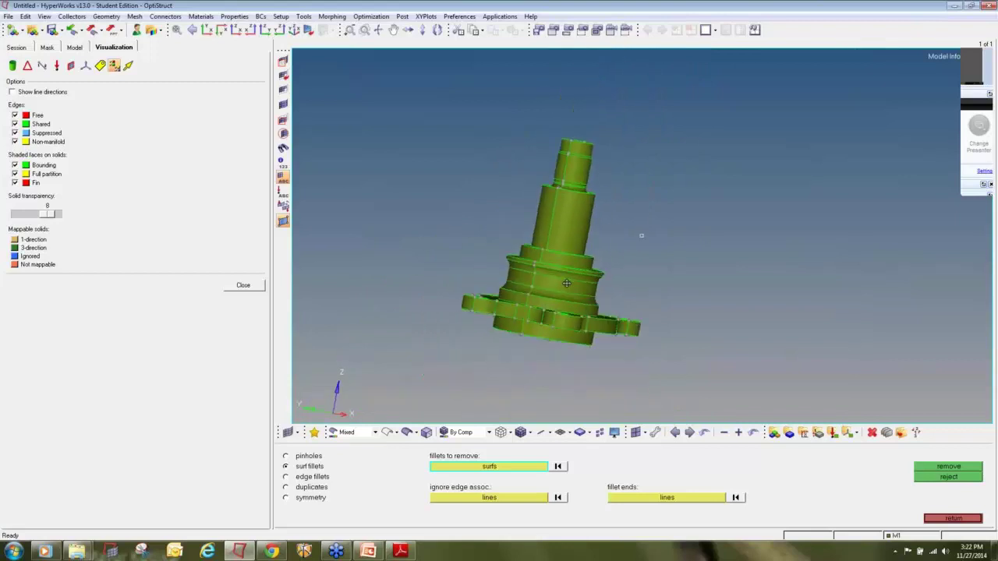
left_click_drag(564, 284, 556, 326, "ctrl")
scroll(557, 329, "up", 5, "ctrl")
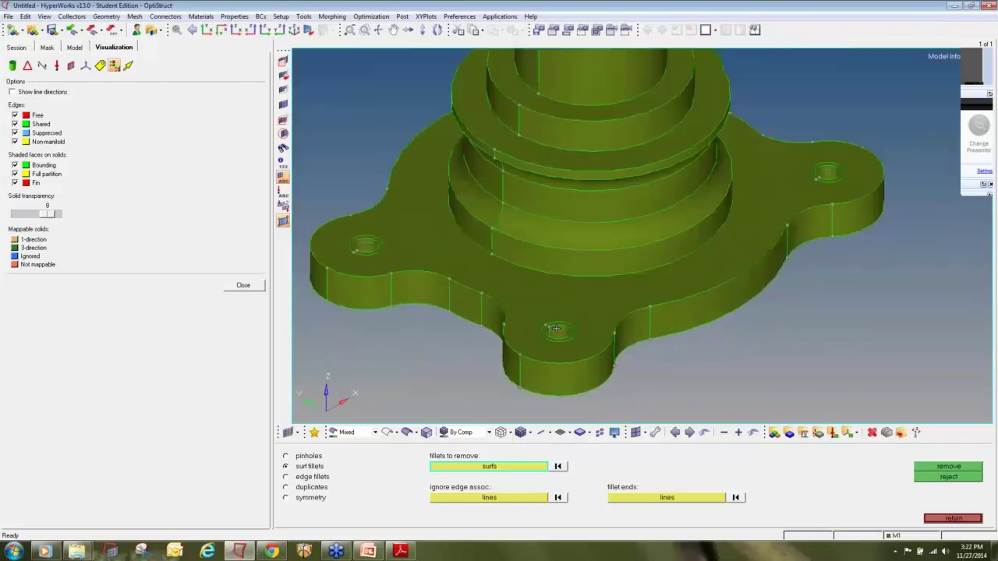
scroll(557, 329, "down", 5, "ctrl")
right_click_drag(570, 139, 561, 266, "ctrl")
scroll(562, 266, "up", 8, "ctrl")
left_click_drag(559, 333, 571, 336, "ctrl")
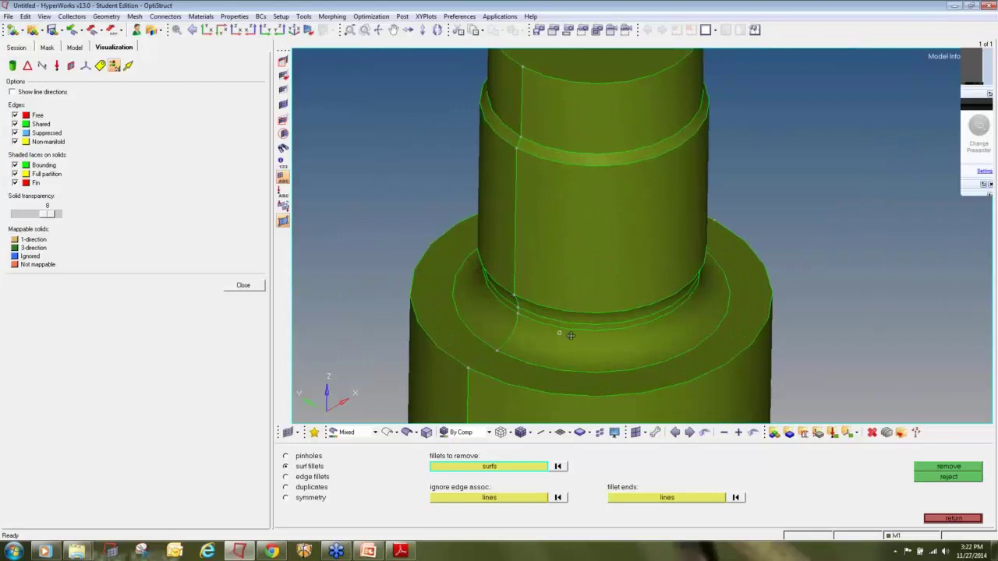
scroll(560, 331, "up", 4, "ctrl")
Open quick geometry editing and inspect the narrow edge rings around the shaft groove and the collar from several sides.
key("F11")
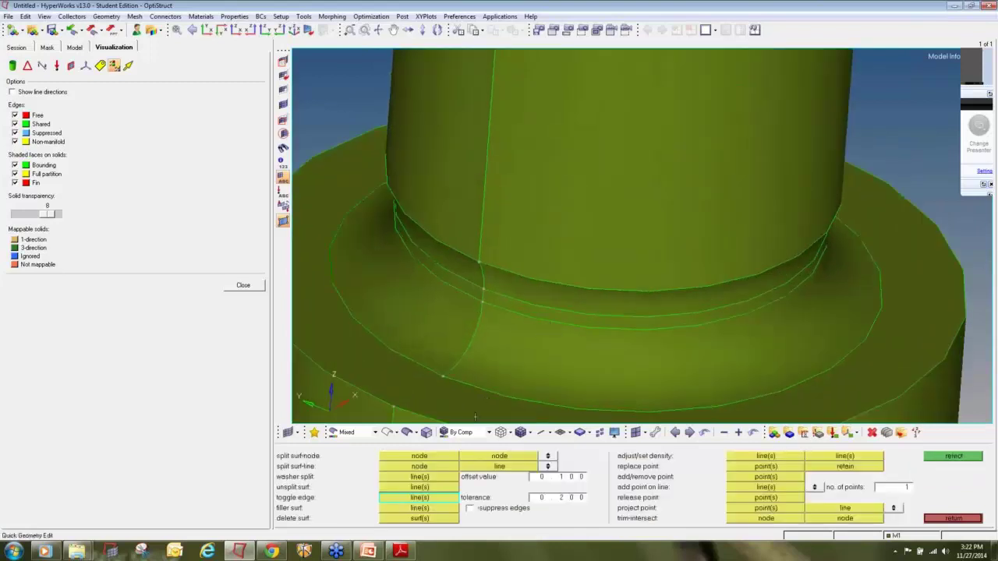
left_click_drag(515, 312, 481, 327, "ctrl")
scroll(477, 309, "down", 3, "ctrl")
scroll(481, 314, "up", 5, "ctrl")
scroll(488, 300, "down", 5, "ctrl")
left_click_drag(434, 298, 481, 315, "ctrl")
right_click_drag(482, 316, 612, 247, "ctrl")
scroll(459, 210, "up", 4, "ctrl")
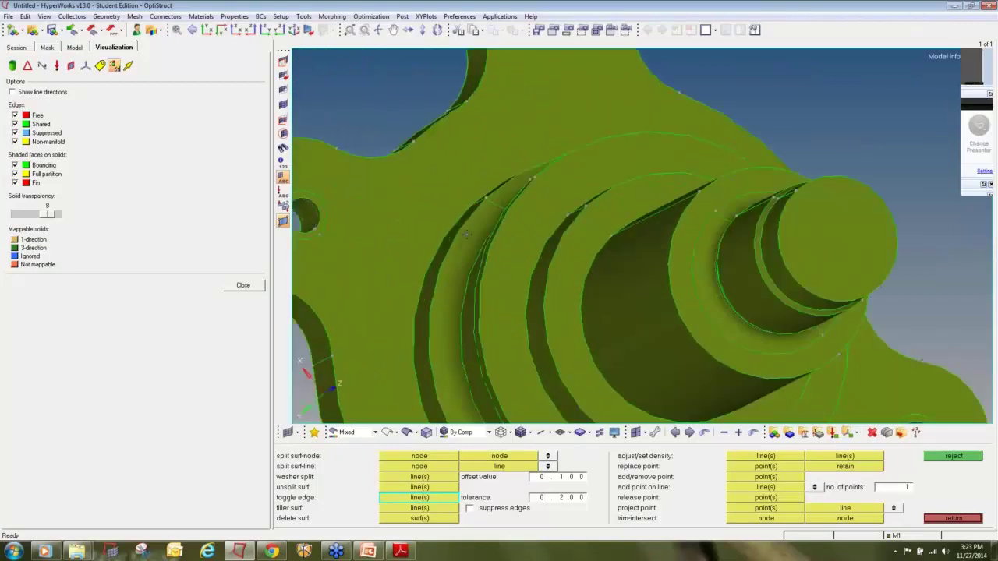
left_click_drag(525, 368, 652, 337, "ctrl")
right_click_drag(457, 272, 513, 299, "ctrl")
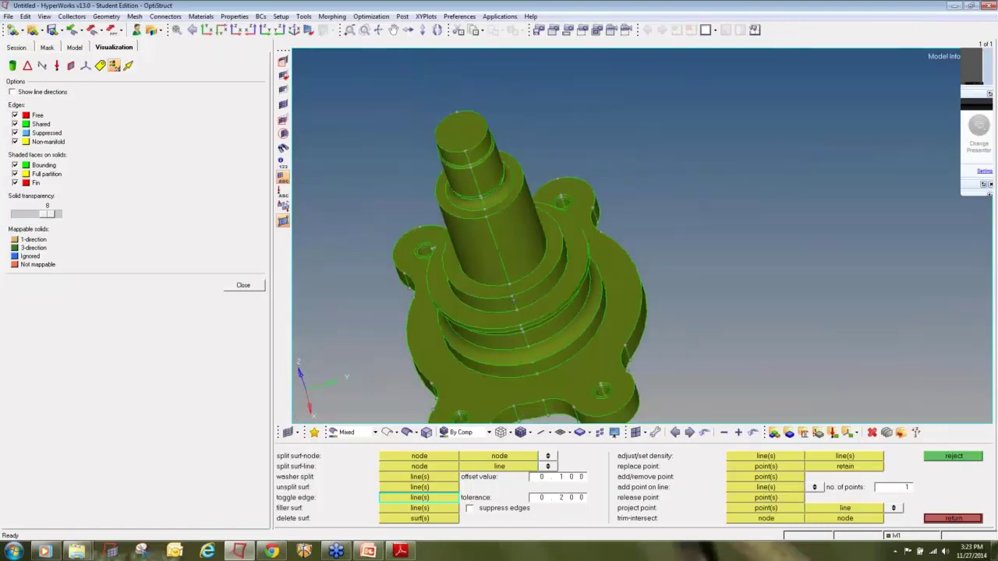
Mesh all surfaces of the hub with R-trias at an element size of 3.
key("F12")
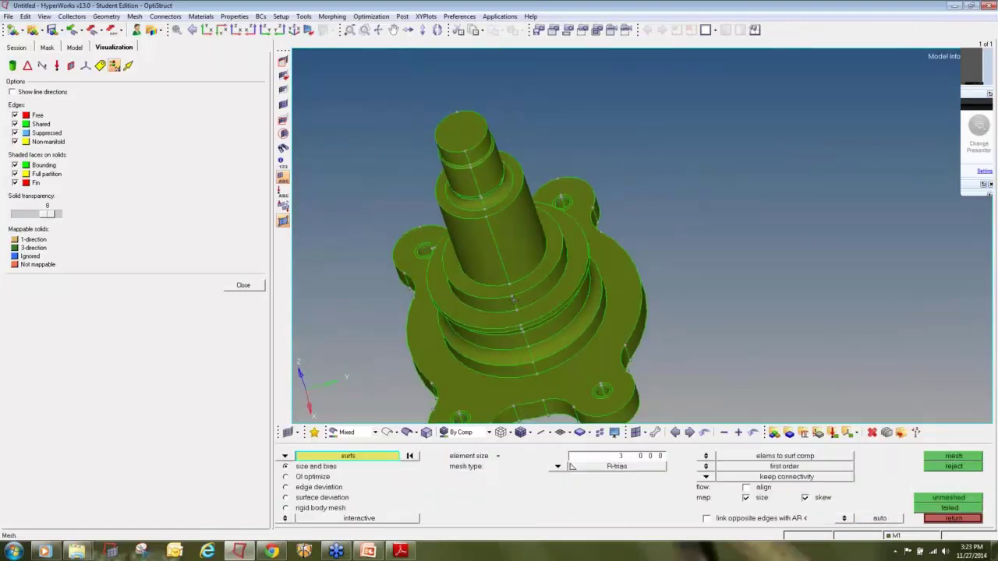
scroll(516, 291, "down", 5)
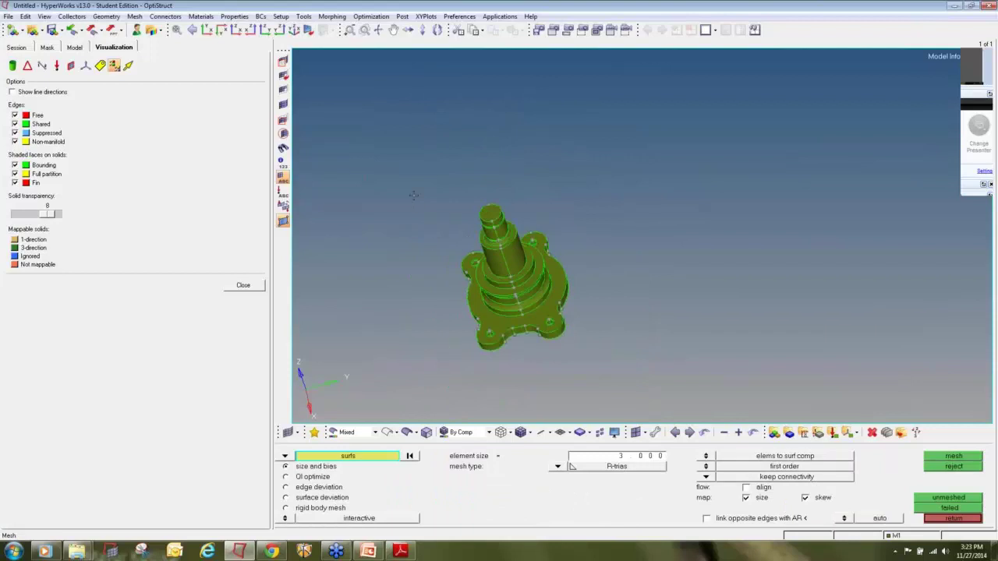
left_click_drag(414, 196, 632, 388, "shift")
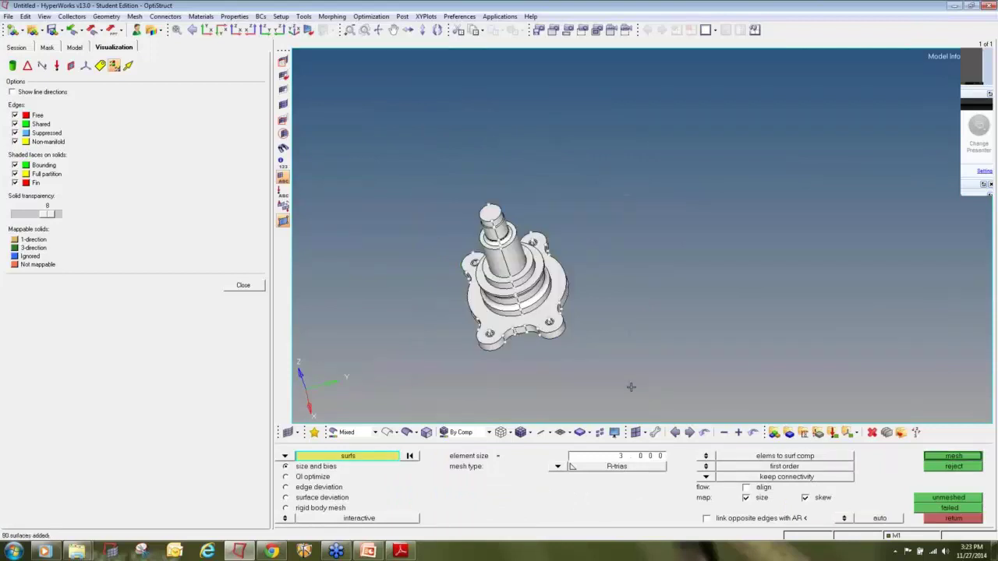
left_click(931, 459)
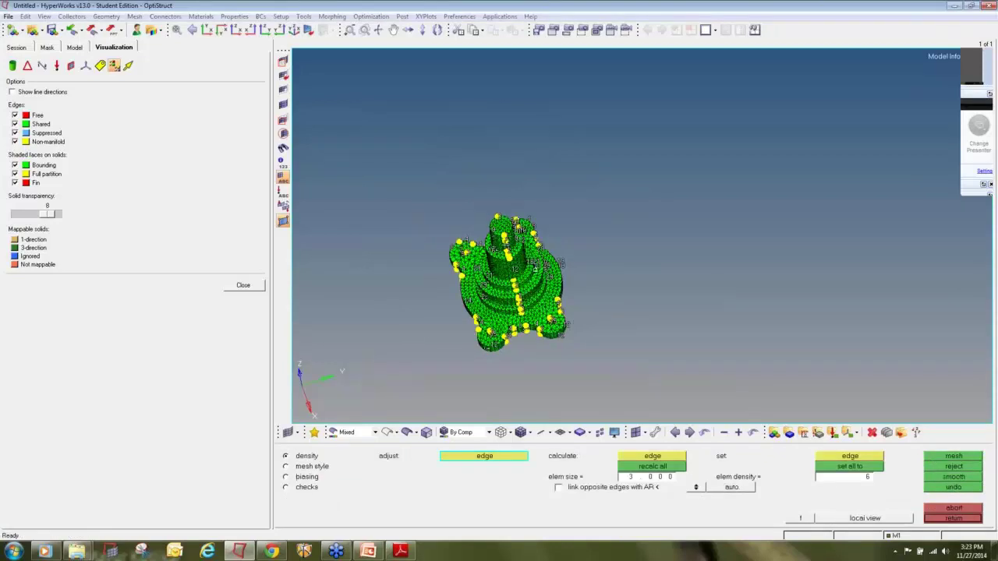
Increase the element density on the inner and outer edges of one flange bolt hole to 8 and remesh.
scroll(560, 340, "up", 3)
scroll(577, 326, "up", 2)
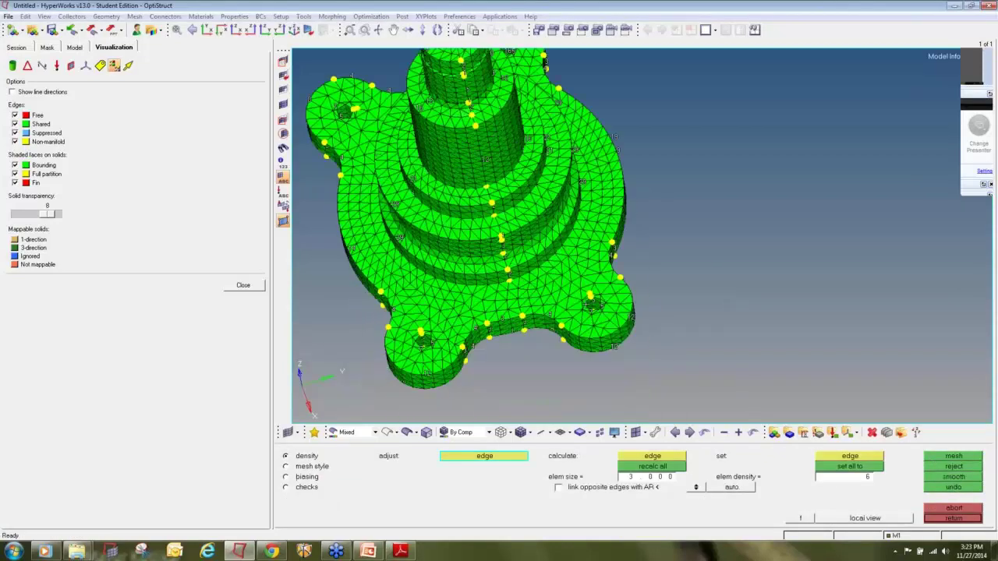
scroll(593, 305, "up", 5)
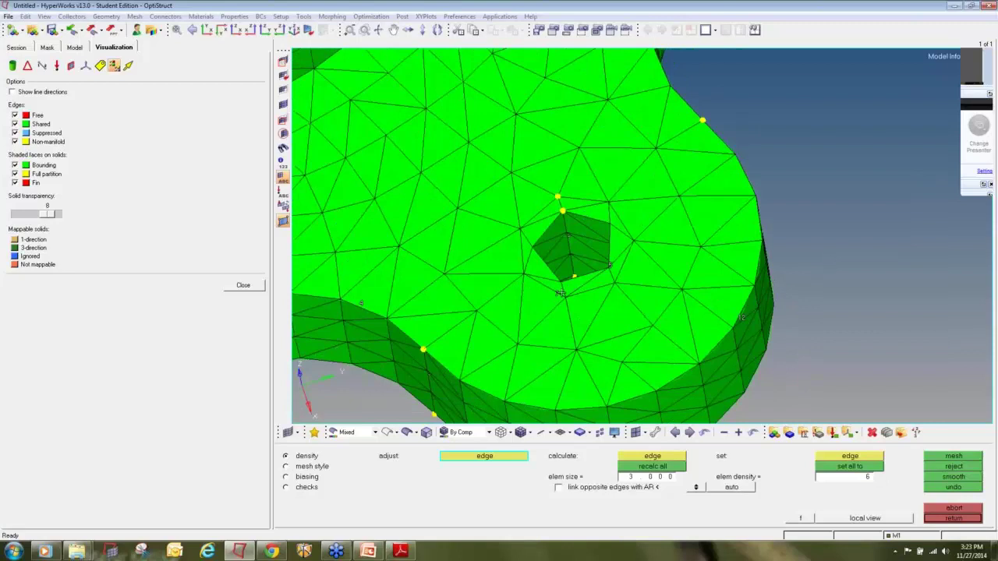
left_click(561, 293)
left_click(611, 269)
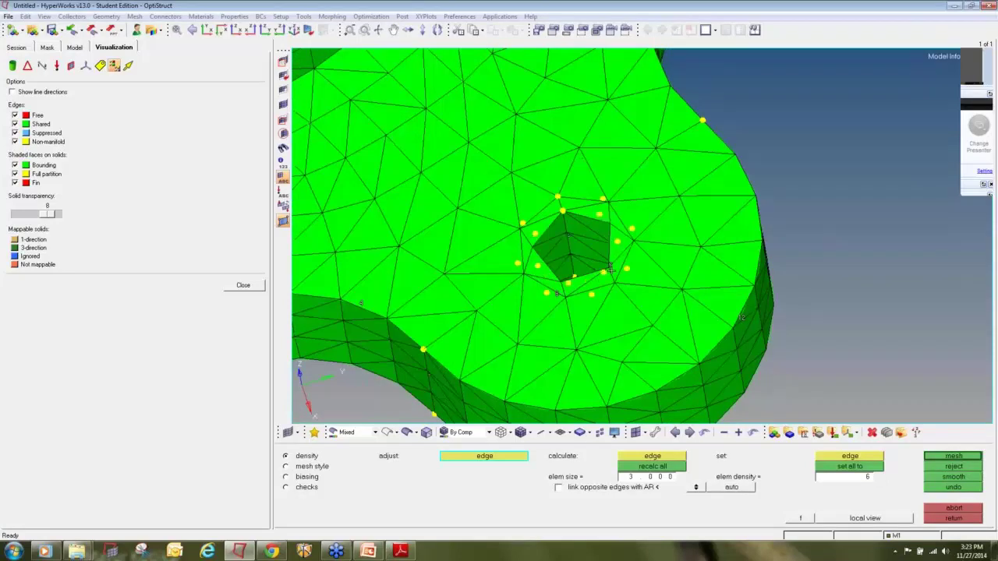
left_click(612, 269)
middle_click(611, 272)
left_click_drag(585, 286, 592, 248, "ctrl")
middle_click(601, 276)
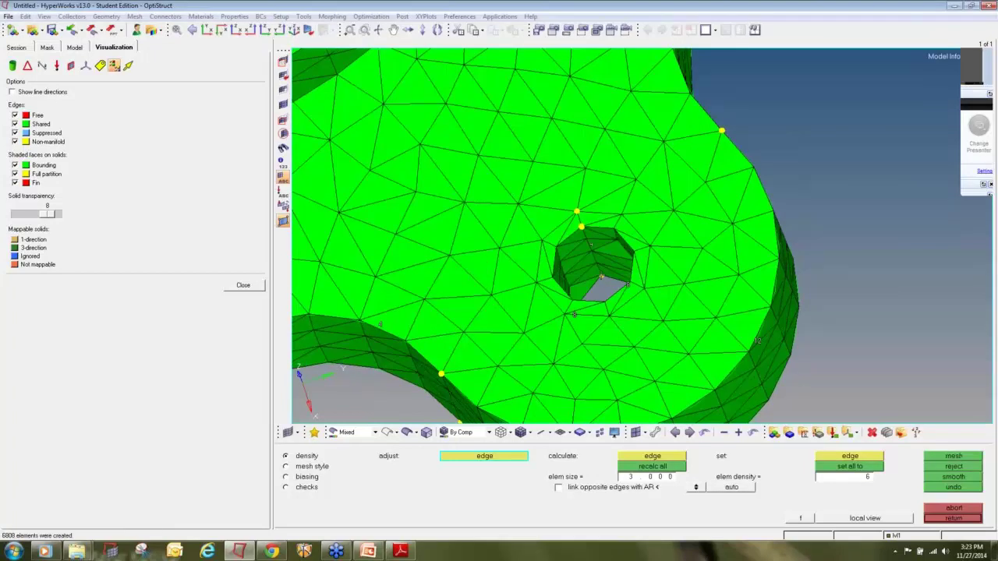
Increase the edge densities of a bolt hole on another flange lug to 8 and remesh.
left_click_drag(916, 213, 556, 343, "ctrl")
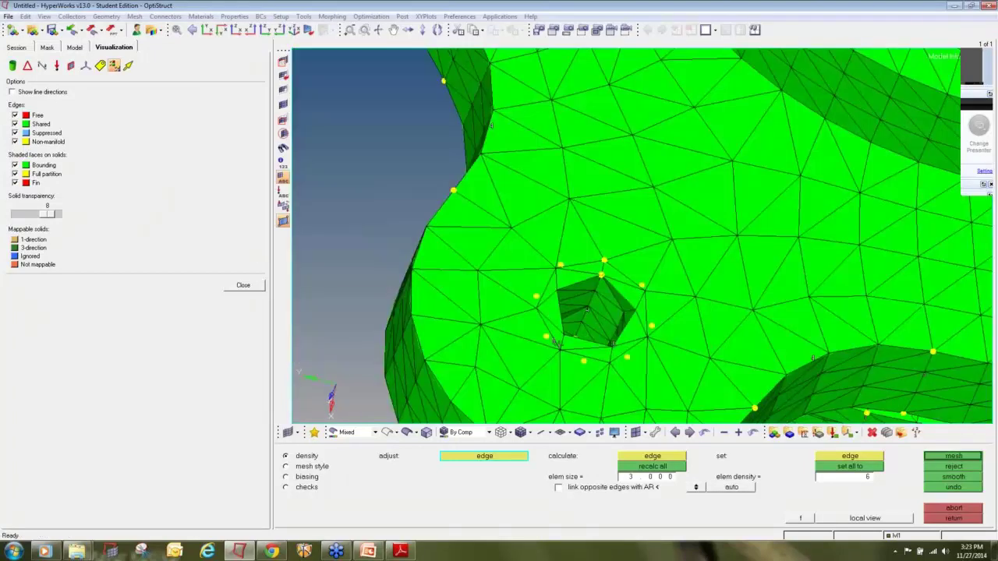
left_click(610, 344)
left_click(612, 345)
left_click(612, 344)
middle_click(600, 350)
Set the element size to 5, recalculate all edge densities and remesh the hub.
key("f")
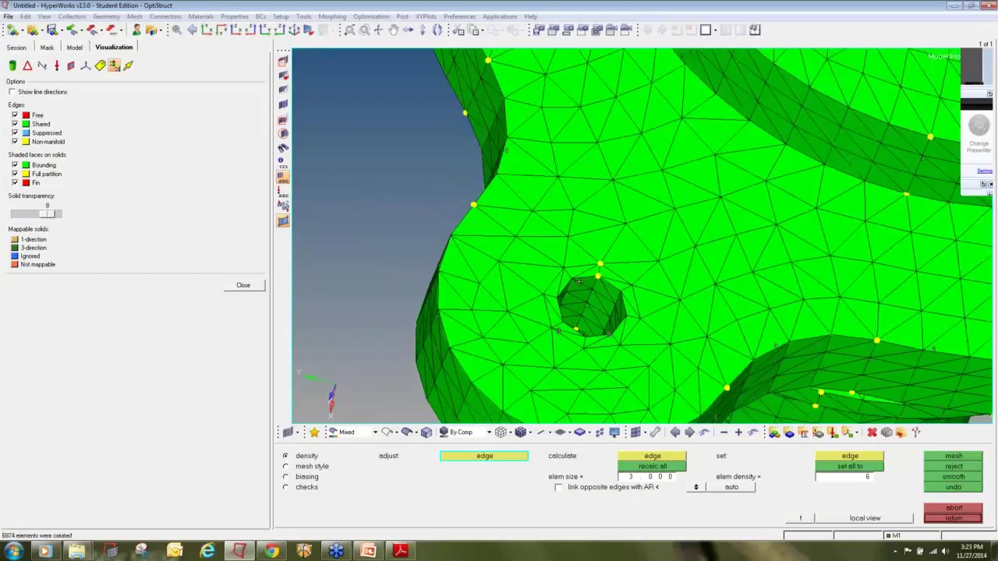
left_click(643, 478)
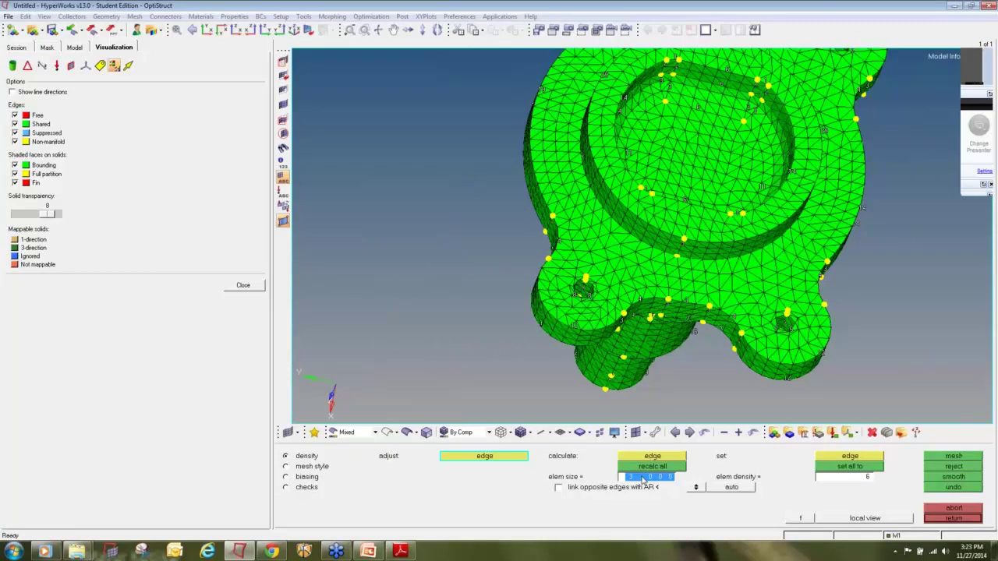
type("5")
key("Return")
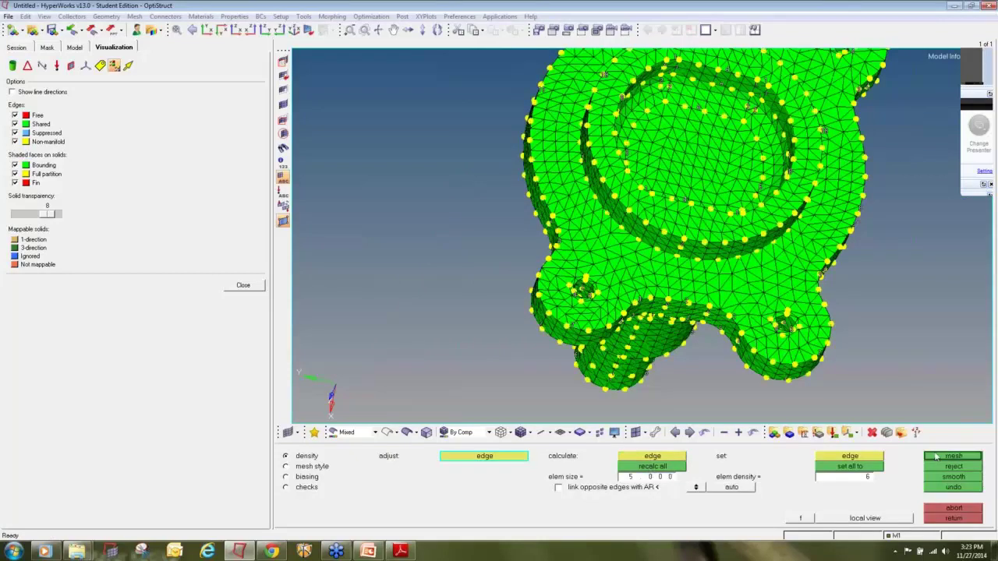
left_click(936, 458)
Refine the coarse bolt hole on the flange underside to 6 elements on its inner edge and 7 on its outer edge, remeshing it.
key("f")
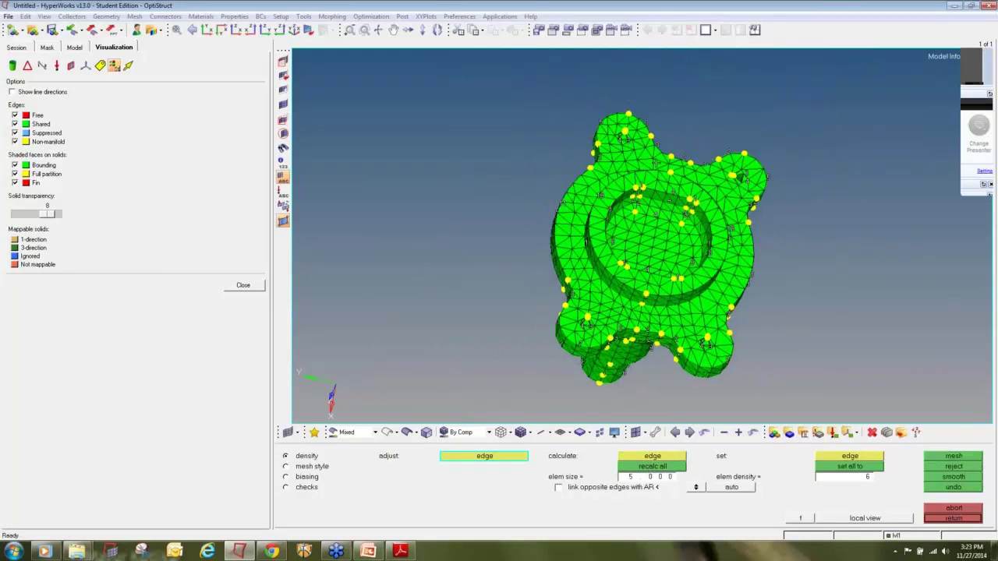
scroll(787, 242, "up", 10)
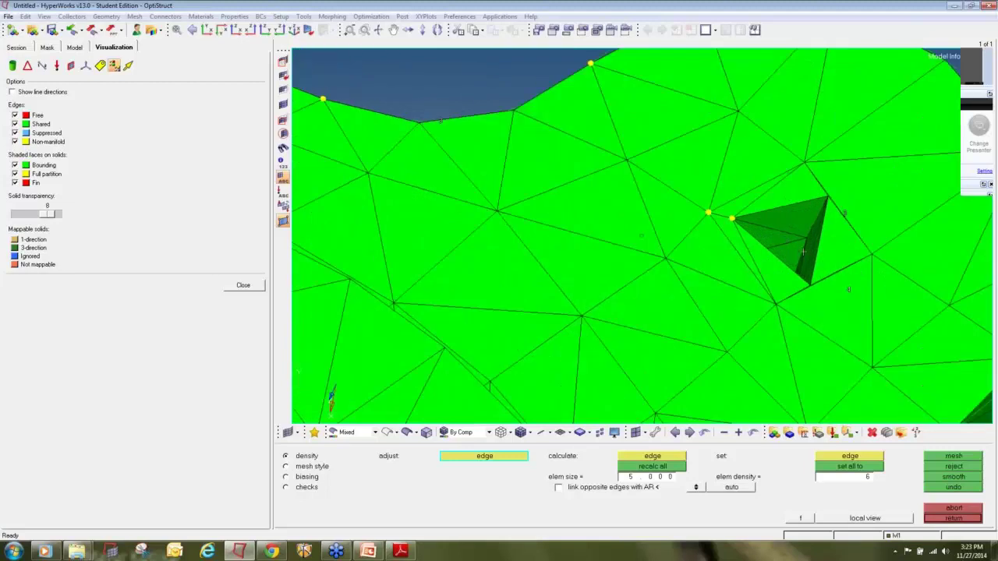
left_click_drag(803, 251, 786, 310, "ctrl")
left_click(802, 288)
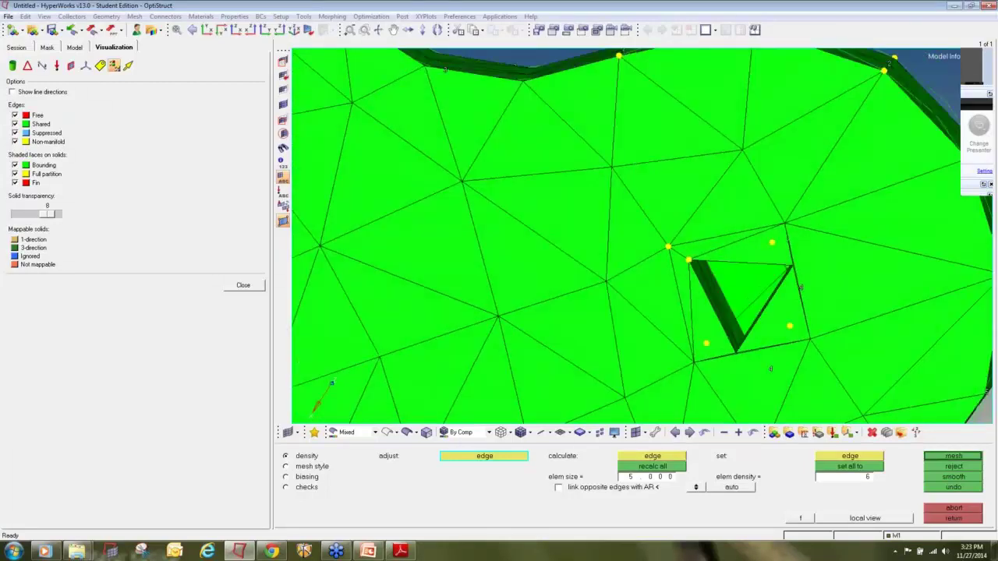
left_click(802, 290)
middle_click(803, 300)
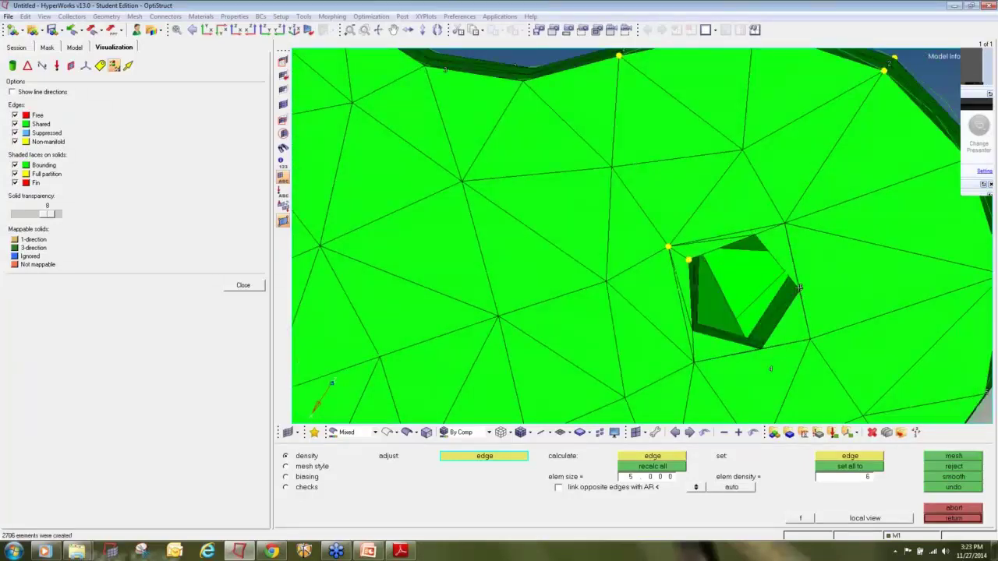
left_click(800, 289)
middle_click(794, 316)
left_click(772, 370)
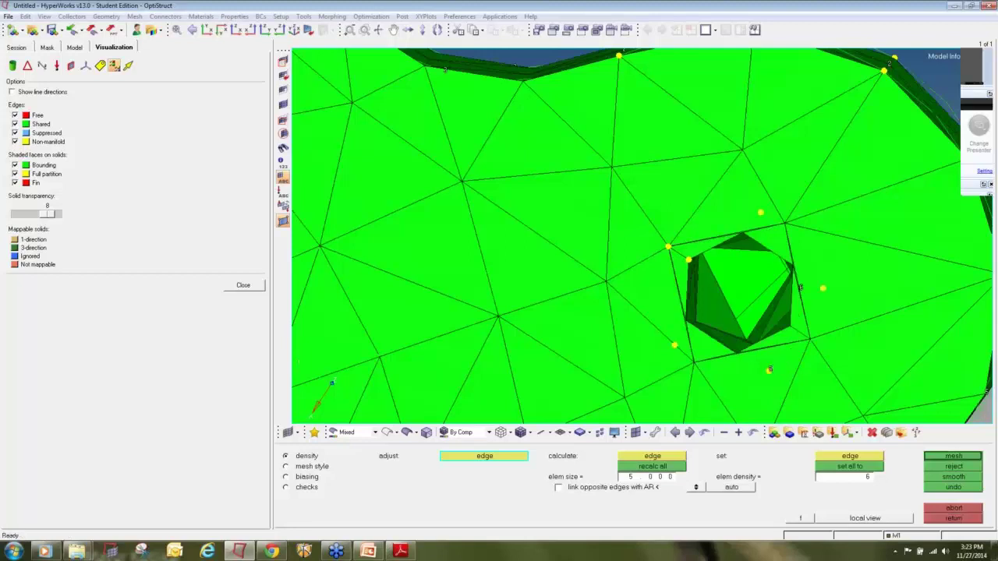
left_click(771, 370)
middle_click(772, 374)
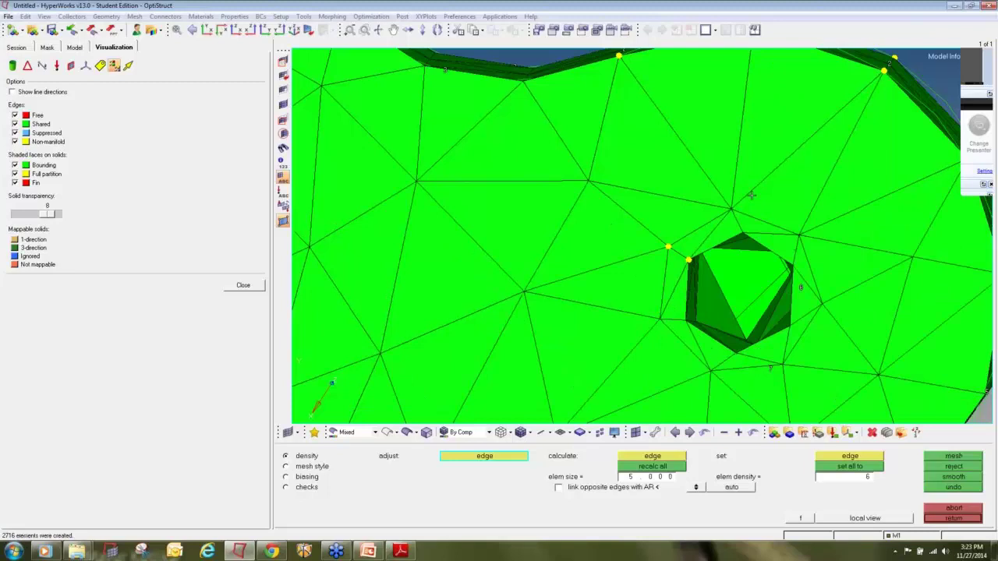
Increase the element density on the inner edge of another flange bolt hole.
scroll(769, 366, "down", 5)
left_click_drag(679, 220, 794, 178, "ctrl")
scroll(794, 179, "up", 4, "ctrl")
left_click(797, 177)
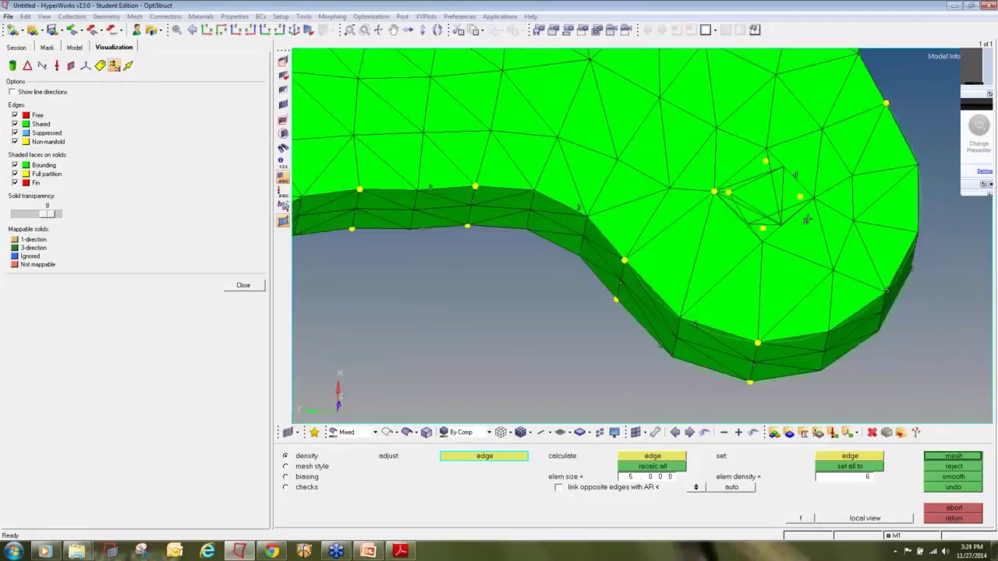
Remesh the whole hub with an element size of 4.
left_click(666, 479)
type("4")
left_click(932, 459)
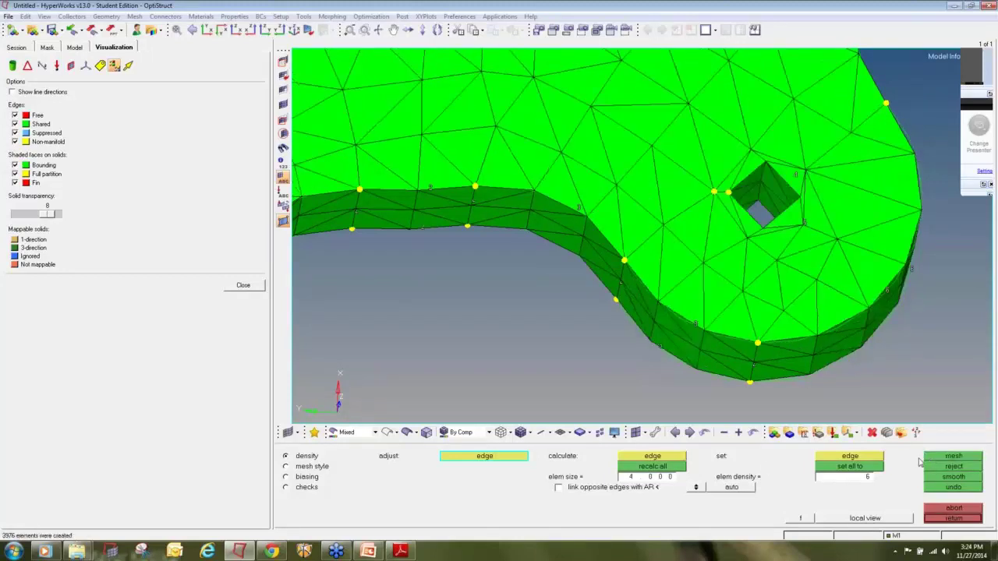
Set the element size back to 3, recalculate all edge densities, remesh the hub and accept the mesh.
left_click(667, 479)
type("3")
left_click(663, 467)
left_click(946, 458)
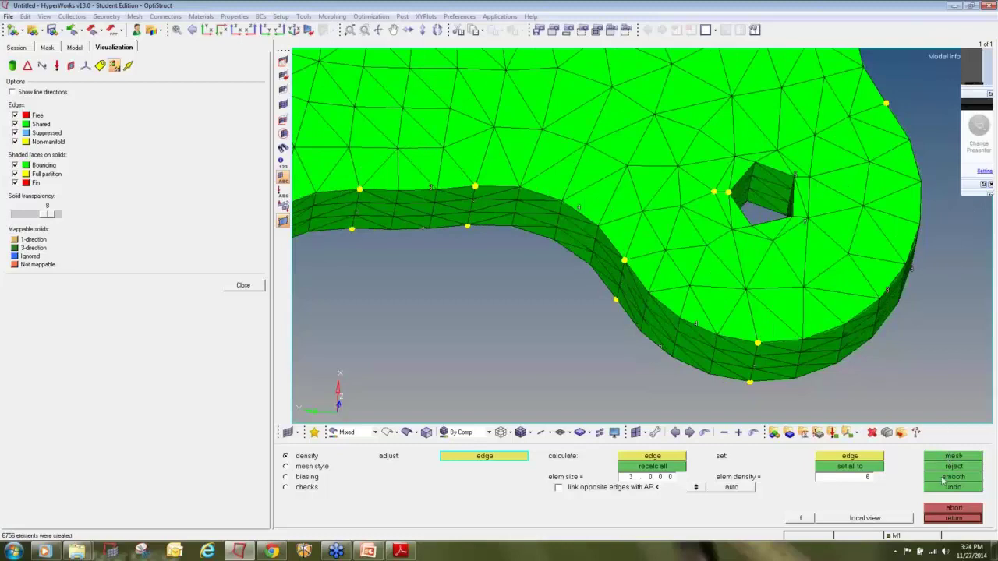
left_click(952, 518)
scroll(575, 189, "down", 6)
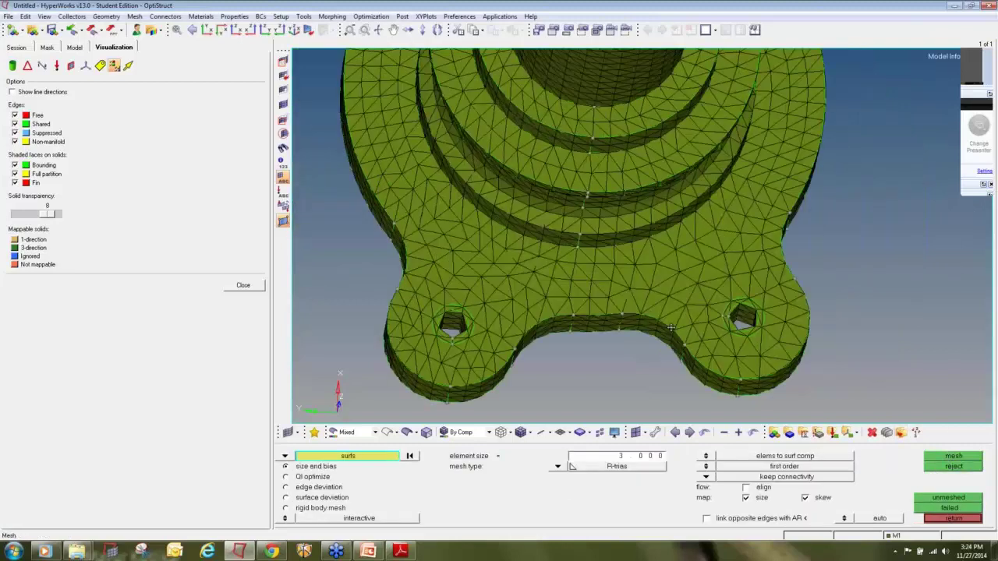
left_click_drag(662, 292, 608, 363, "ctrl")
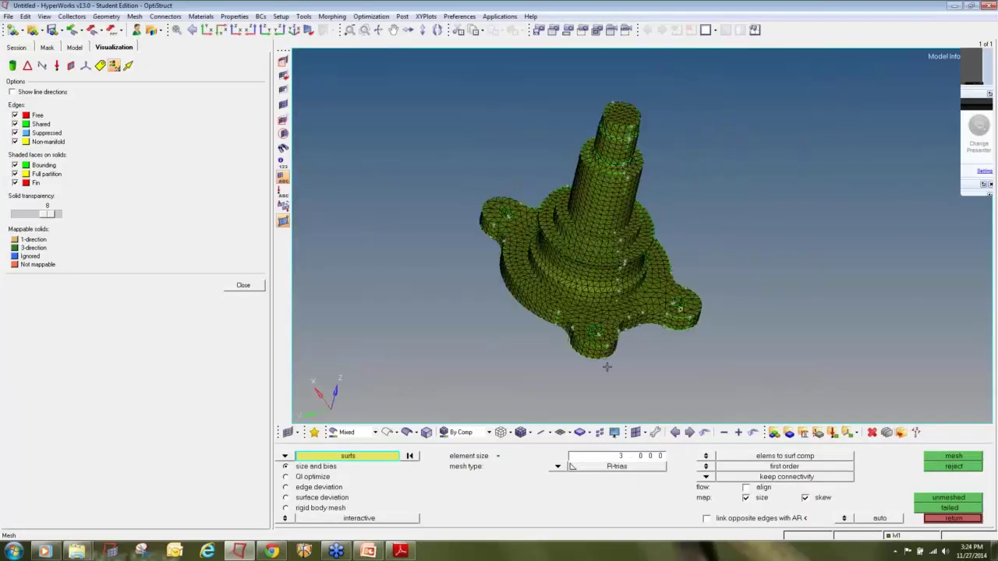
Examine the surface mesh around a flange bolt hole, looking through the hole and over the whole hub.
scroll(608, 364, "up", 5)
scroll(585, 328, "up", 3)
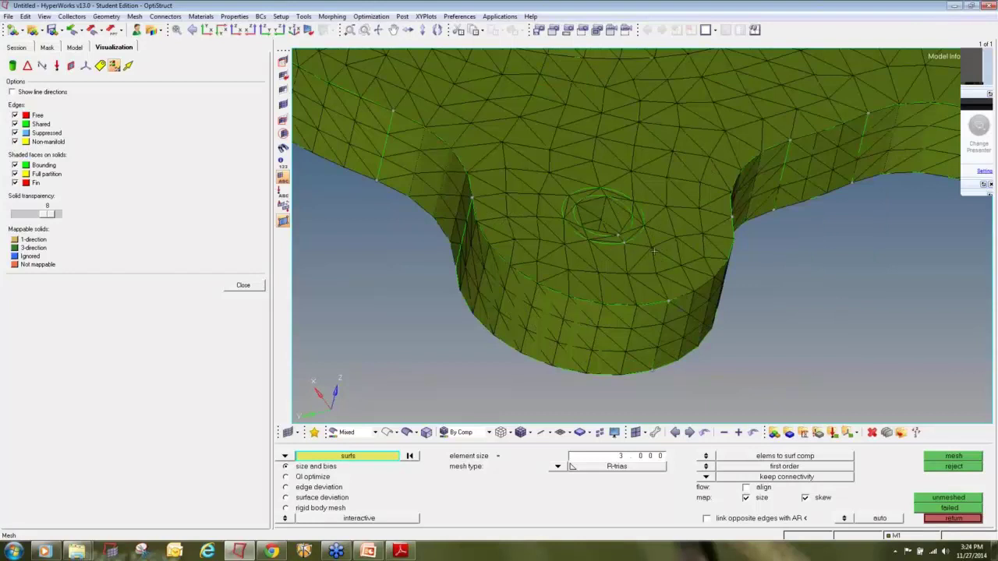
left_click_drag(654, 250, 651, 304, "ctrl")
right_click_drag(542, 150, 557, 260, "ctrl")
scroll(556, 261, "up", 4)
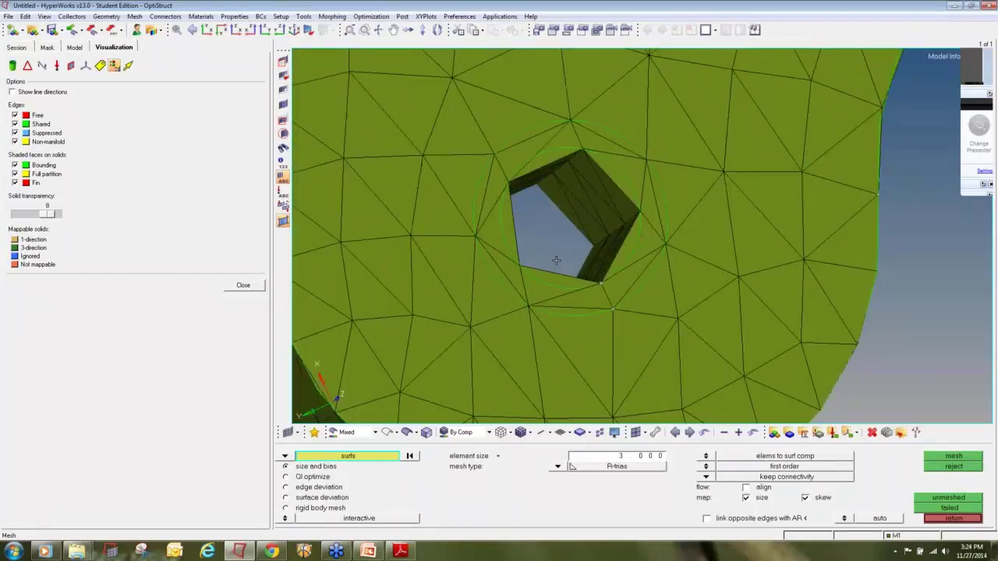
scroll(556, 260, "down", 2)
mouse_move(539, 263)
left_mouse_down("ctrl")
mouse_move(502, 274)
mouse_move(550, 271)
left_mouse_up("ctrl")
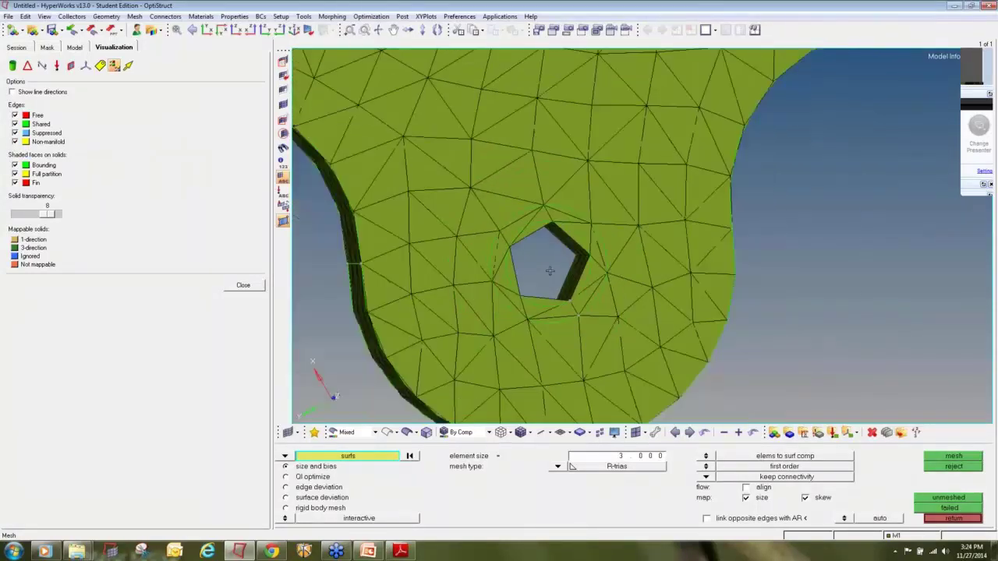
scroll(550, 271, "down", 4)
key("f")
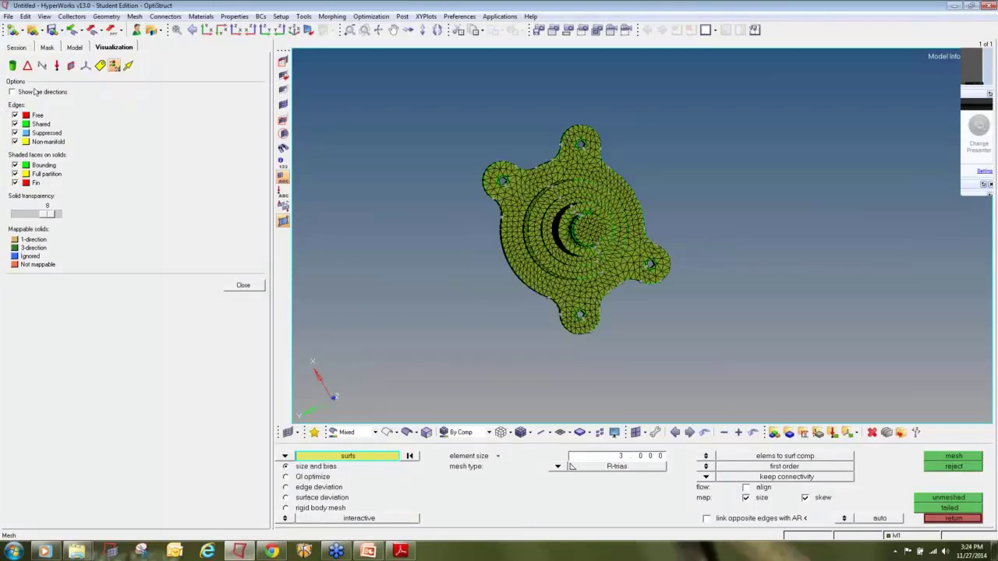
Close the visualization options and hide the geometry of the lvl1 component, keeping its mesh displayed.
left_click(243, 285)
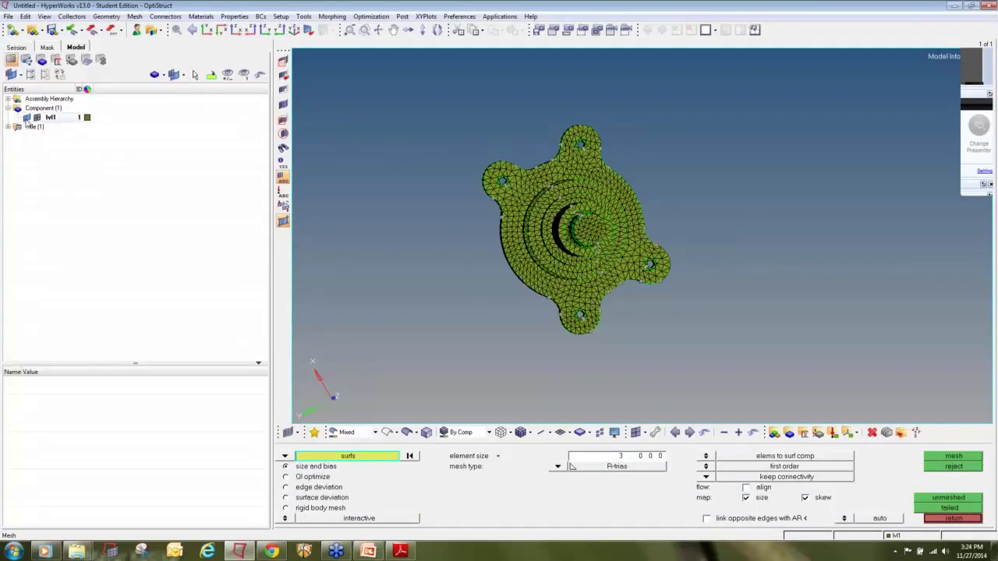
left_click_drag(641, 235, 704, 278, "ctrl")
scroll(566, 153, "up", 10, "ctrl")
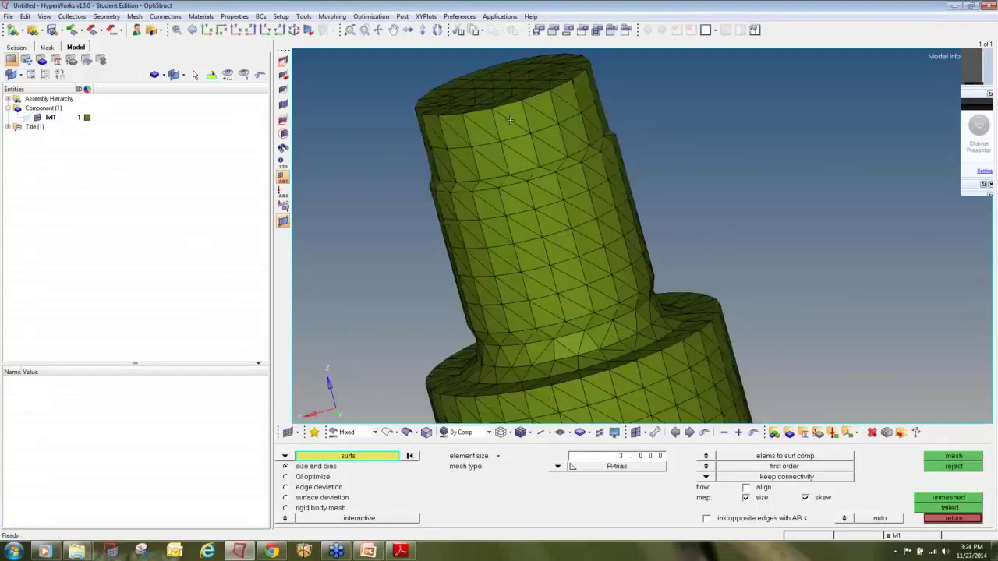
scroll(528, 175, "down", 10)
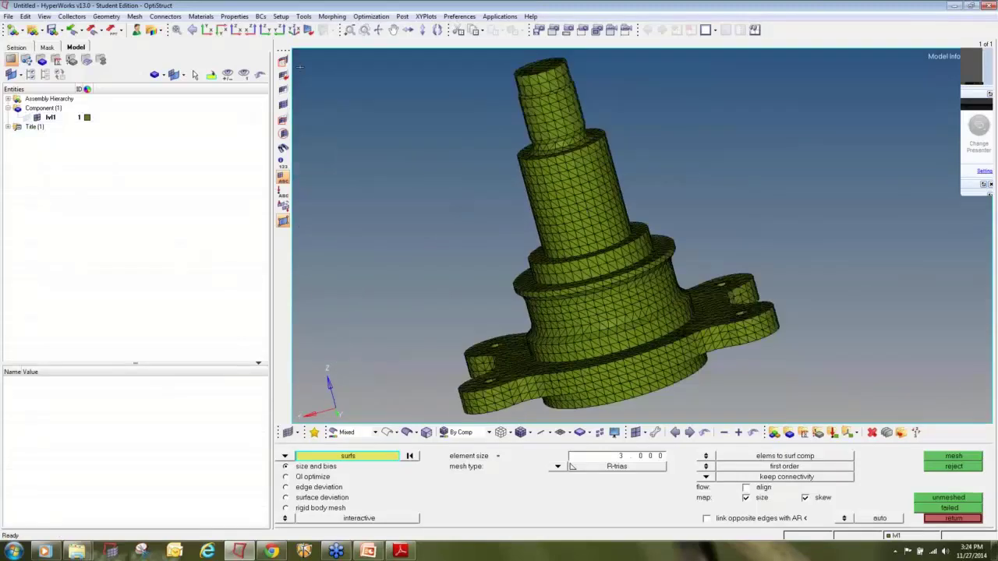
Mask a window of elements on one side of the hub to examine the inside of the mesh.
left_click(284, 63)
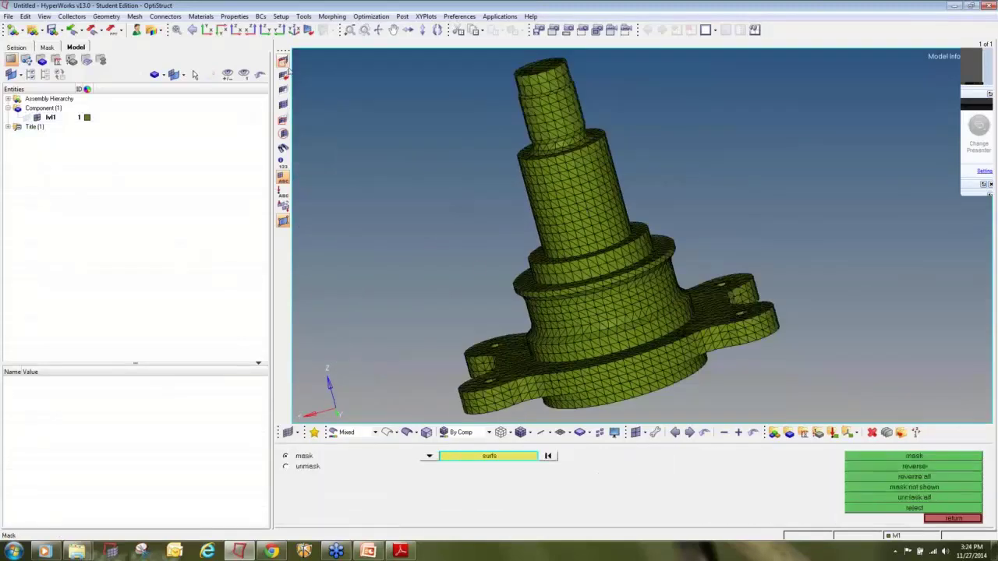
left_click(429, 457)
left_click(419, 476)
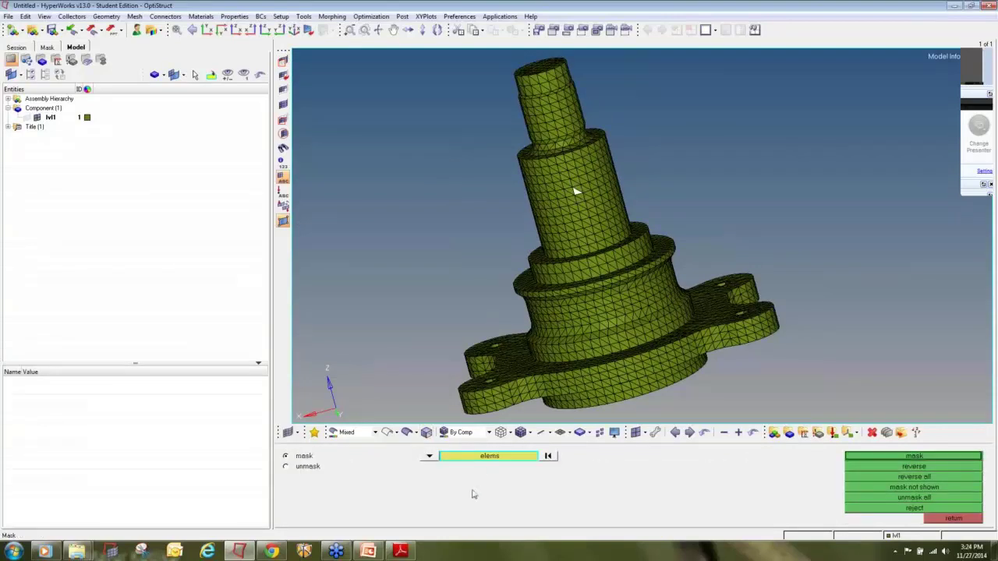
mouse_move(784, 256)
left_mouse_down("ctrl")
mouse_move(528, 239)
mouse_move(499, 268)
mouse_move(501, 233)
left_mouse_up("ctrl")
left_click_drag(488, 134, 572, 351, "shift")
middle_click(563, 277)
left_click_drag(563, 276, 596, 313, "ctrl")
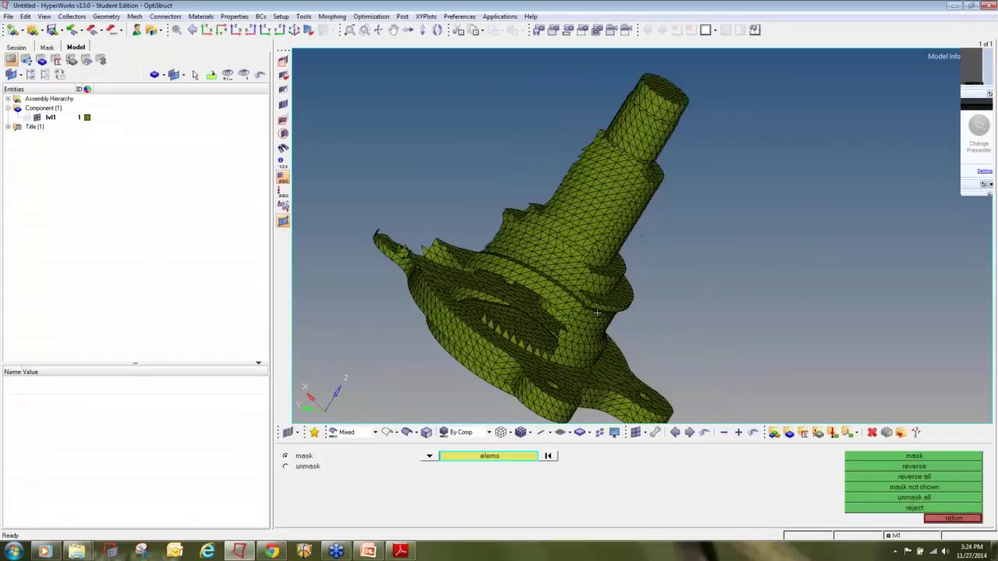
Unmask all hub elements and leave the masking and surface fillet tools.
left_click(283, 104)
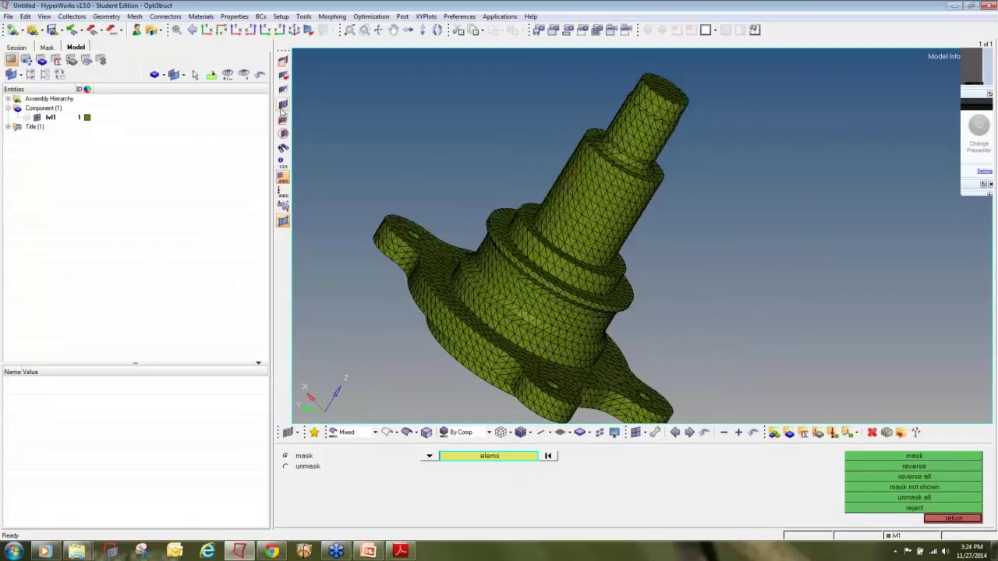
left_click(946, 521)
left_click(945, 521)
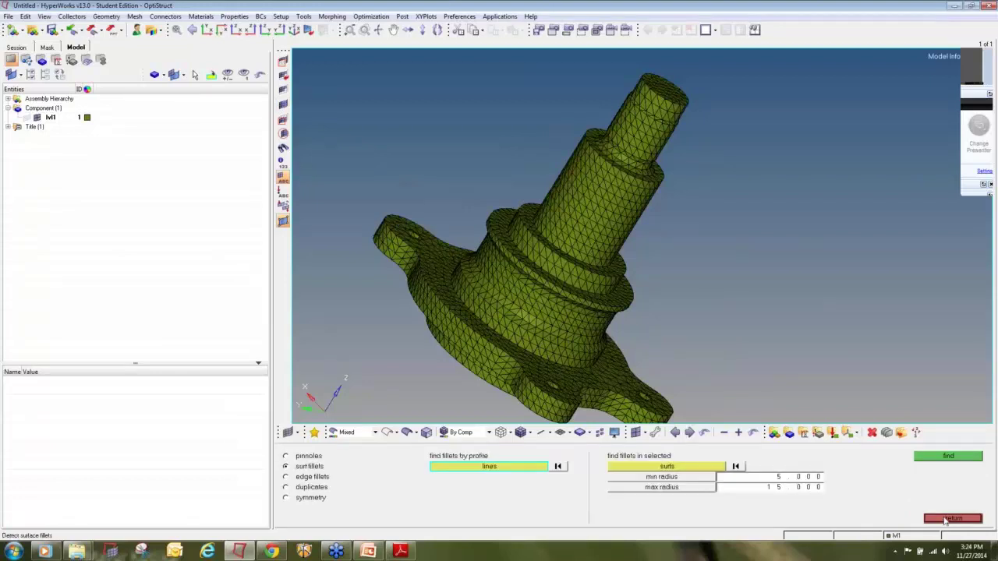
left_click(945, 521)
left_click_drag(754, 306, 625, 266, "ctrl")
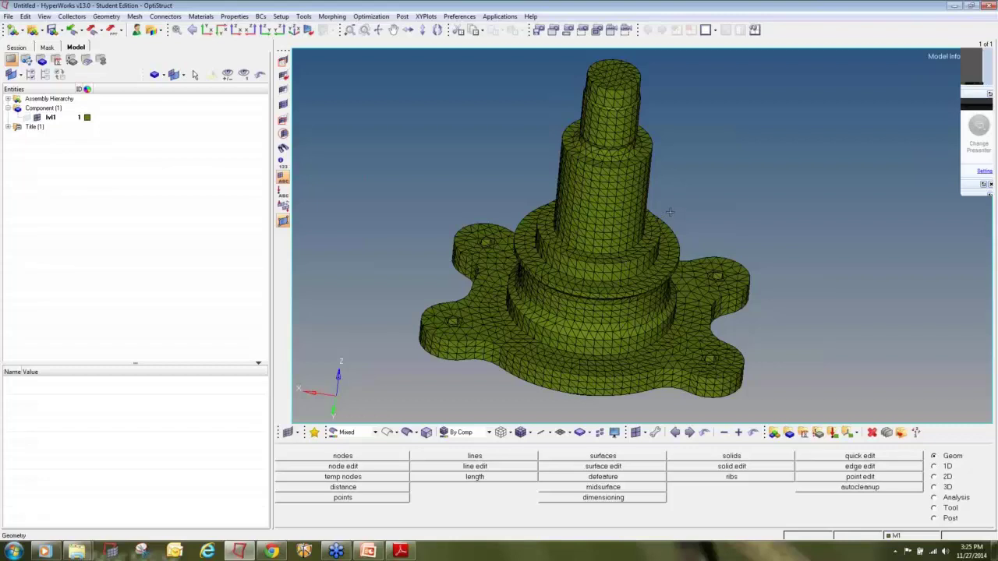
Check all hub elements for free edges, selecting the elements with a window around the whole hub.
key("shift+F3")
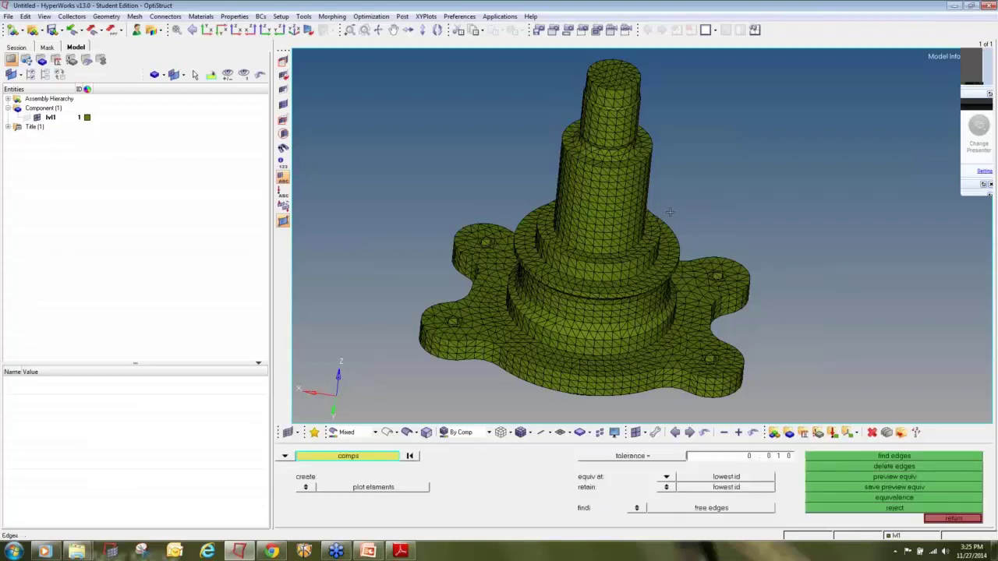
left_click(285, 457)
left_click(321, 467)
scroll(386, 258, "down", 3)
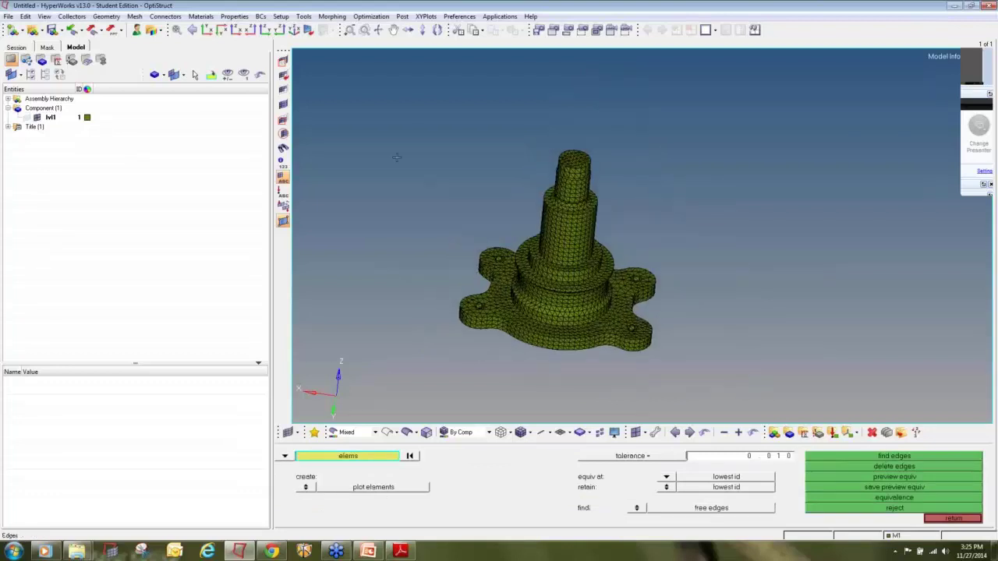
left_click_drag(386, 125, 478, 175, "shift")
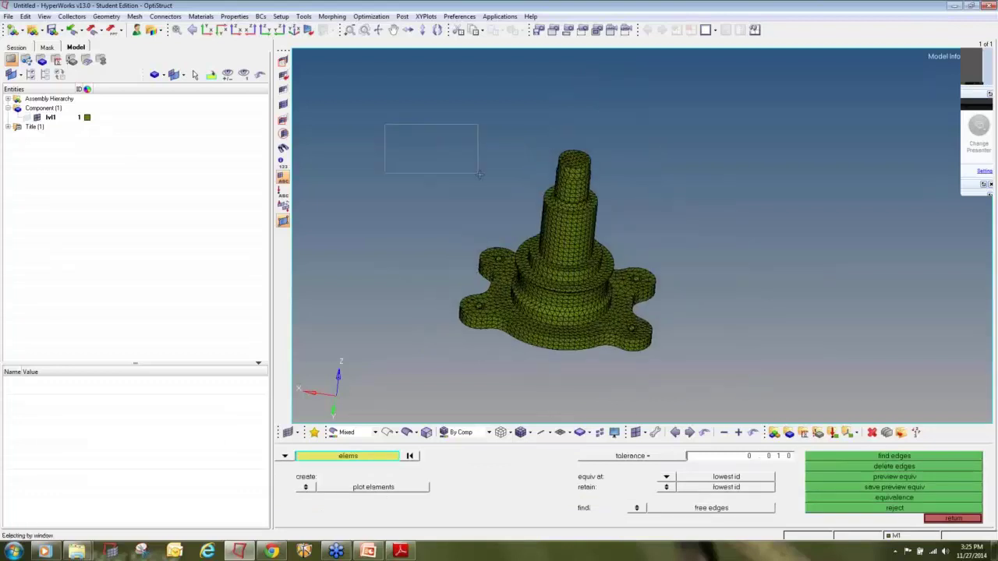
left_click(286, 458)
left_click(323, 466)
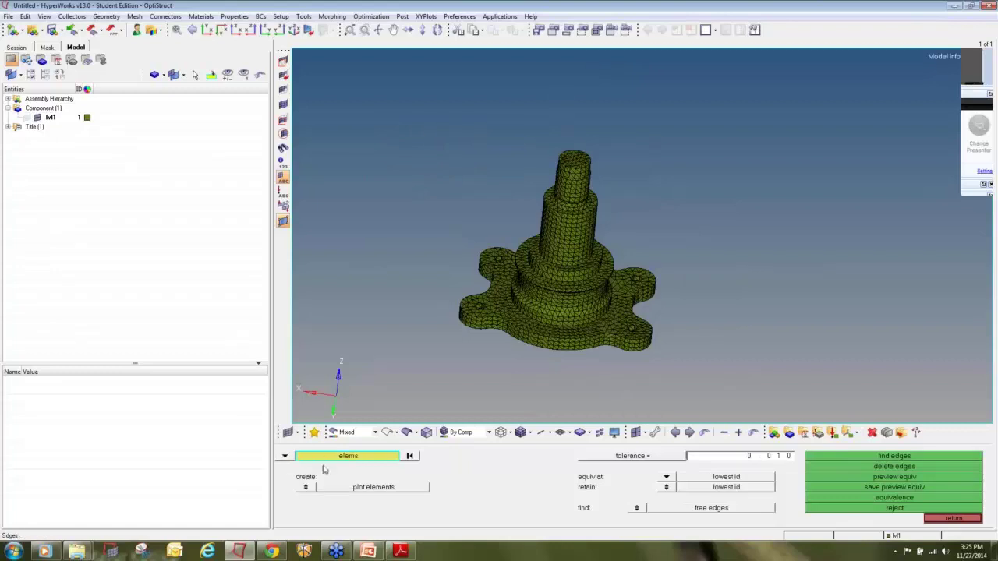
mouse_move(400, 103)
left_mouse_down("shift")
mouse_move(699, 390)
mouse_move(724, 397)
left_mouse_up("shift")
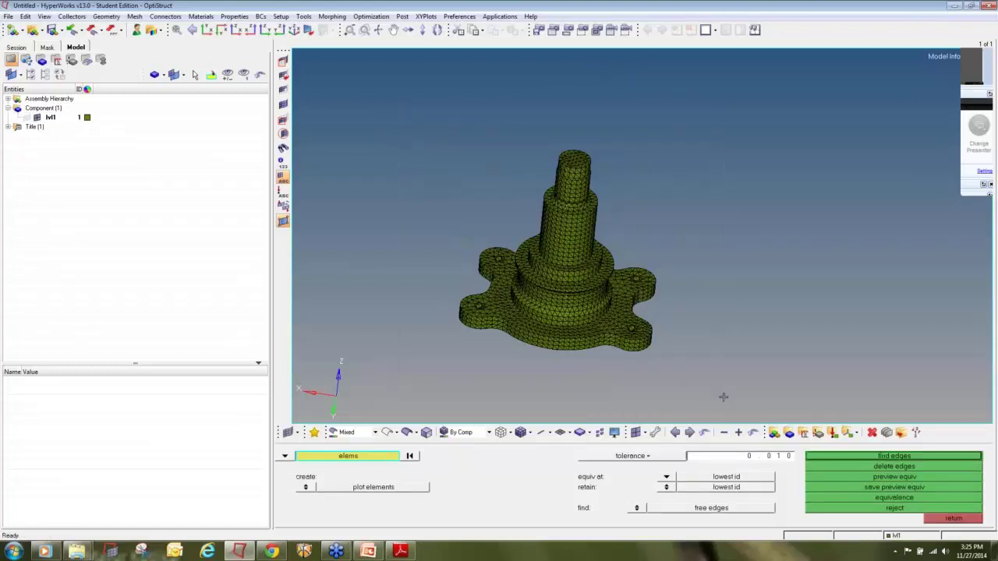
Set the tolerance to 0.1, preview and equivalence the nodes of the selected elements, and search again for free edges.
left_click(749, 458)
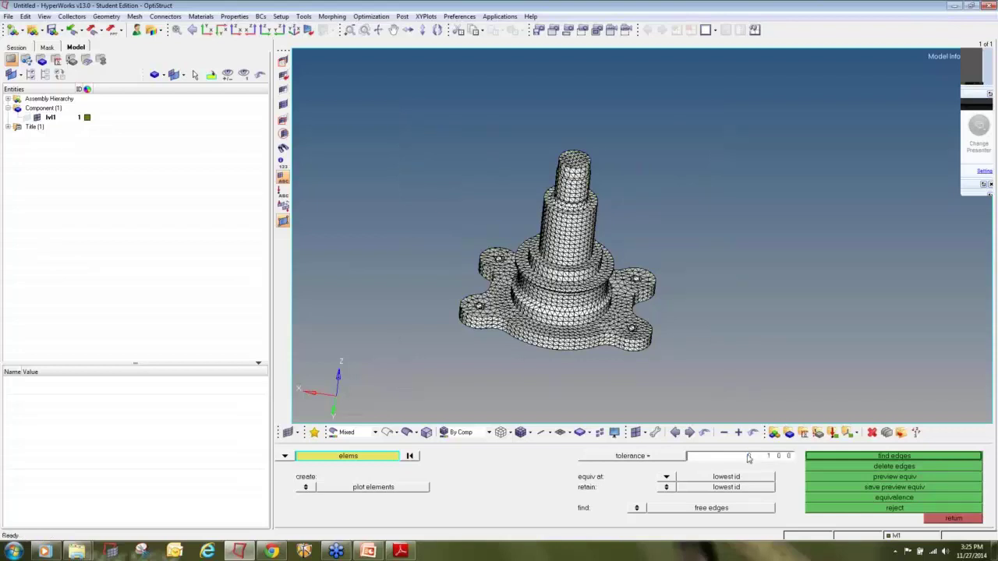
left_click(880, 477)
left_click(892, 499)
left_click(893, 457)
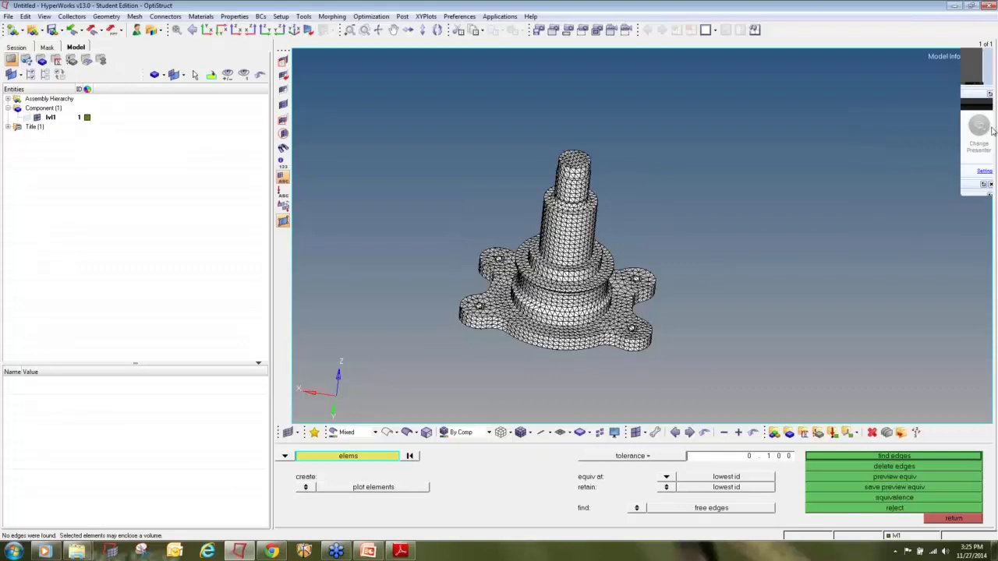
mouse_move(990, 126)
left_click(959, 156)
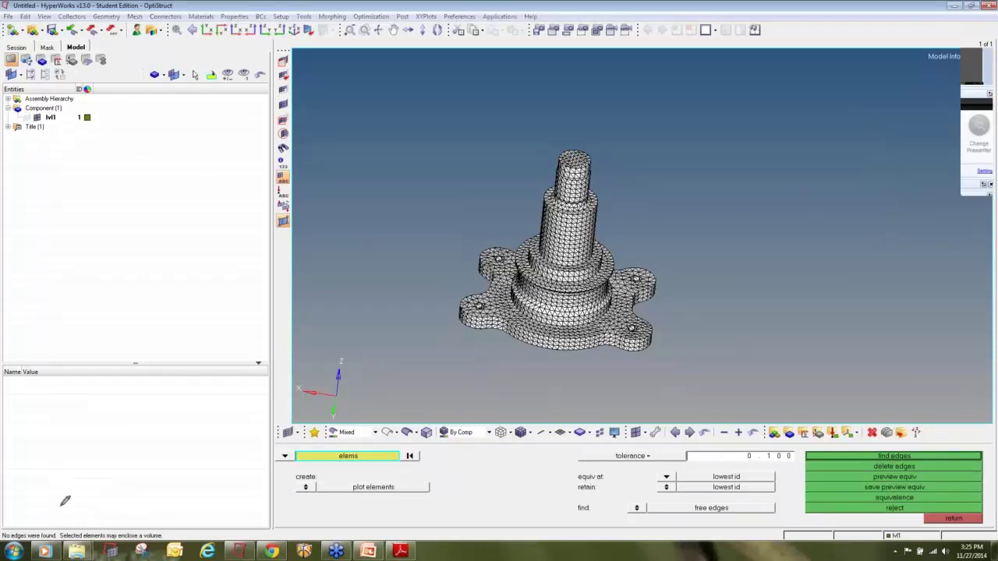
mouse_move(60, 507)
left_mouse_down()
mouse_move(1, 545)
mouse_move(170, 536)
mouse_move(96, 505)
mouse_move(3, 511)
left_mouse_up()
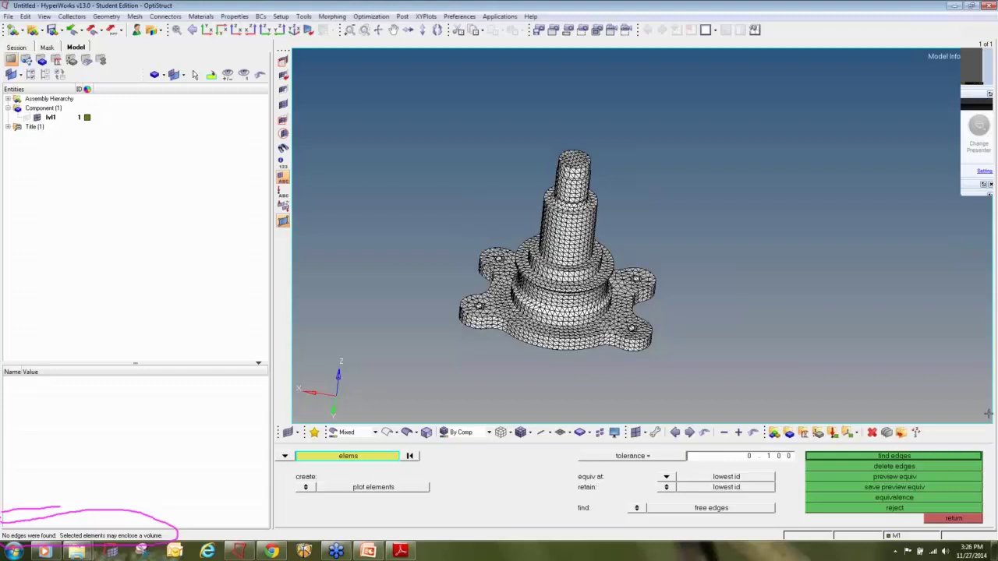
Leave the edge check for the 3D meshing tools and start creating a new component.
left_click(967, 520)
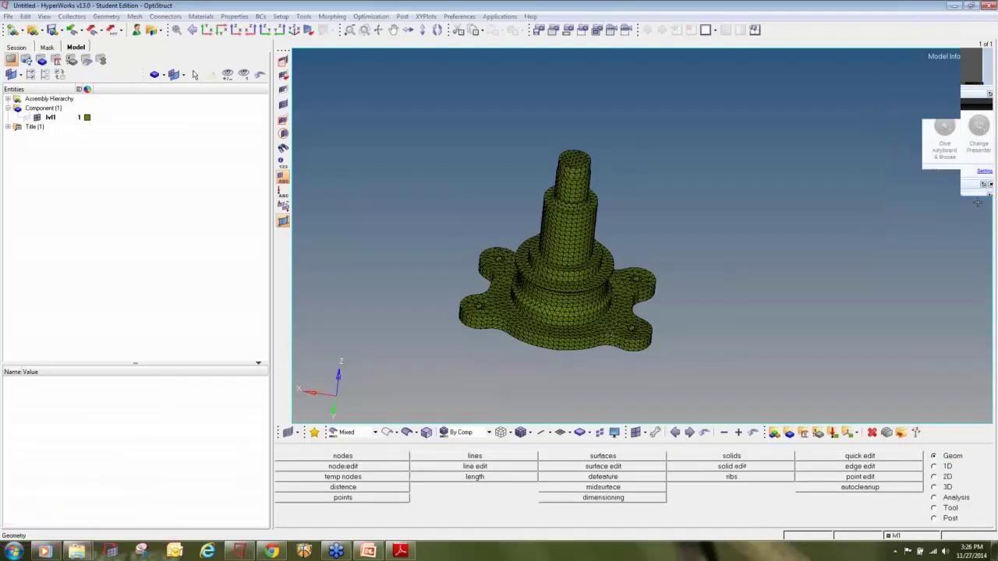
left_click(942, 488)
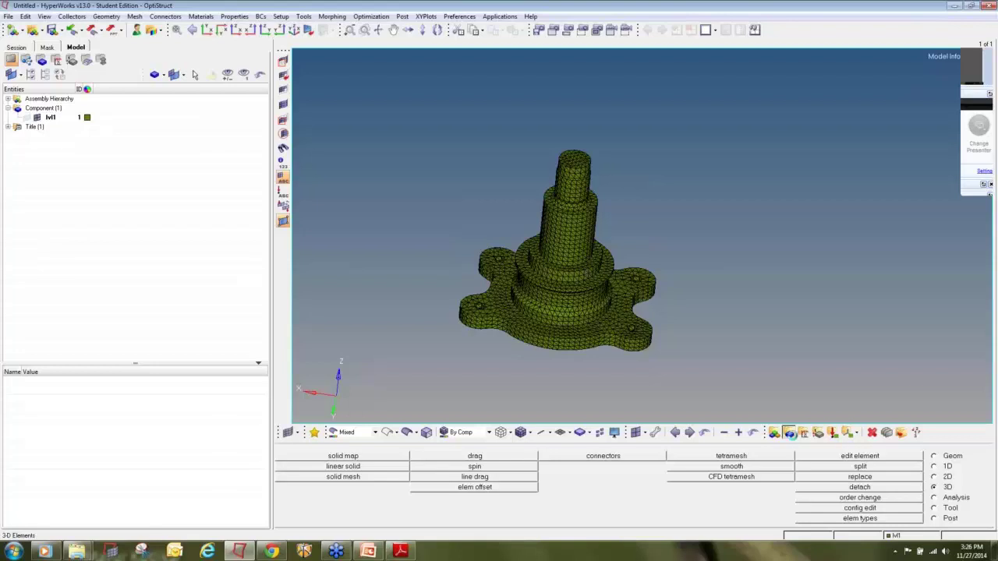
left_click(789, 433)
mouse_move(987, 154)
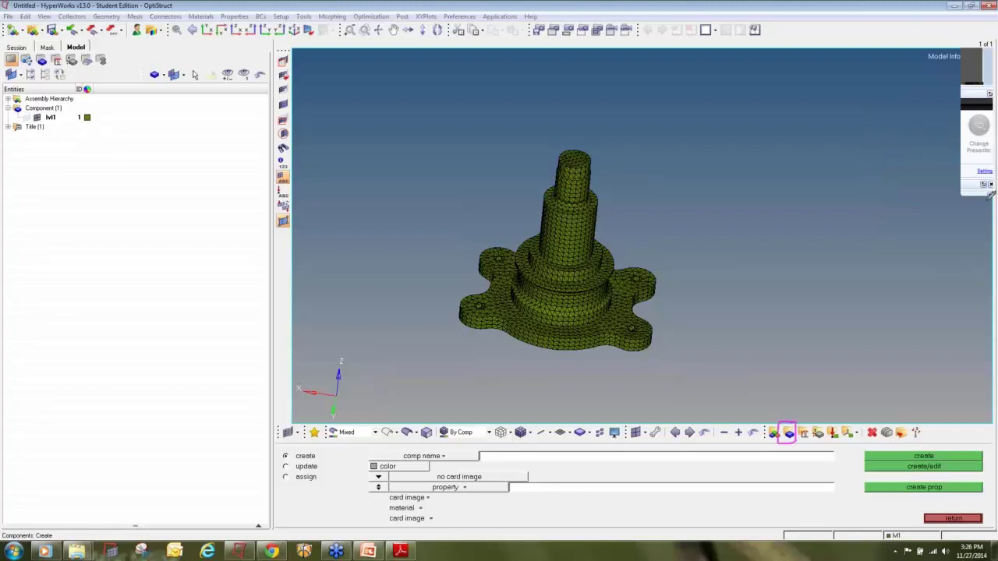
mouse_move(962, 176)
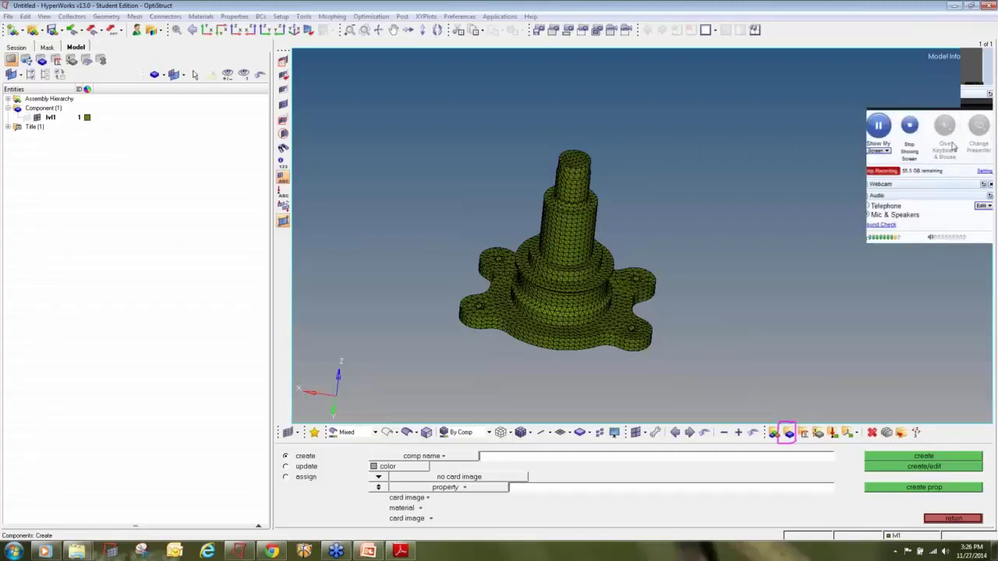
left_click(953, 143)
left_click(970, 144)
mouse_move(990, 135)
left_click(953, 143)
left_click(939, 201)
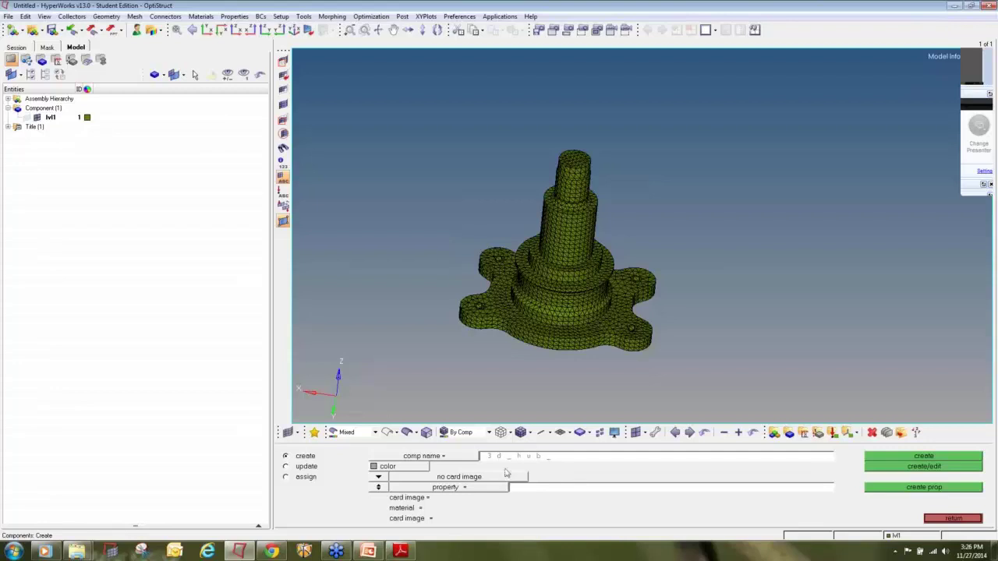
Create an orange component named 3d-hub with no card image and no property.
left_click(383, 458)
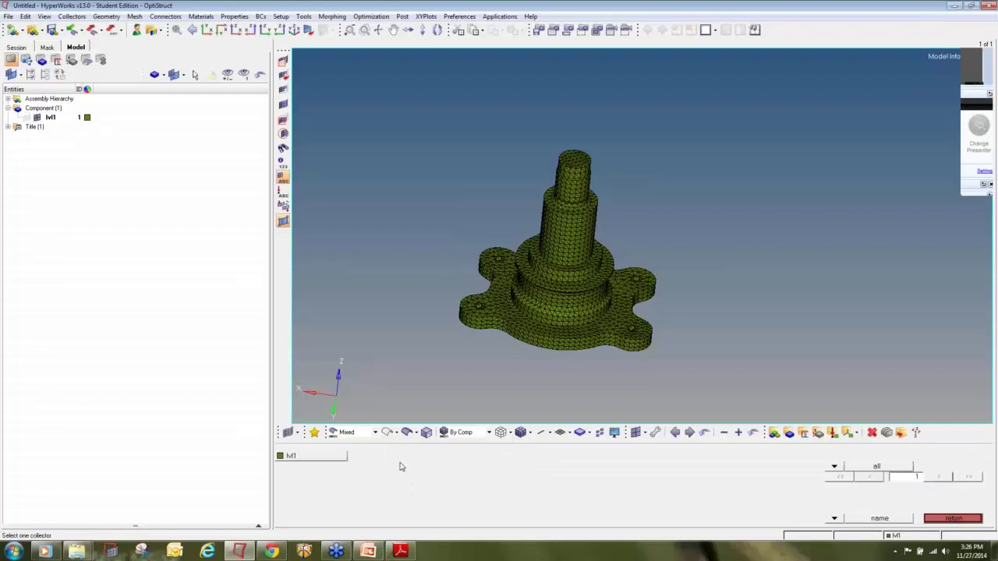
left_click(931, 517)
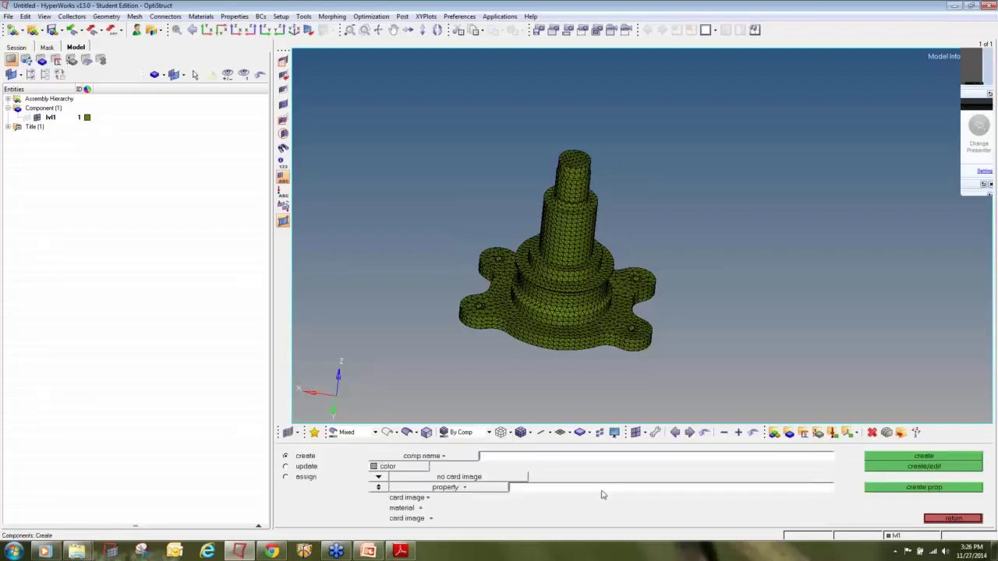
left_click(506, 457)
type("3d-hub")
left_click(386, 467)
left_click(415, 493)
left_click(379, 487)
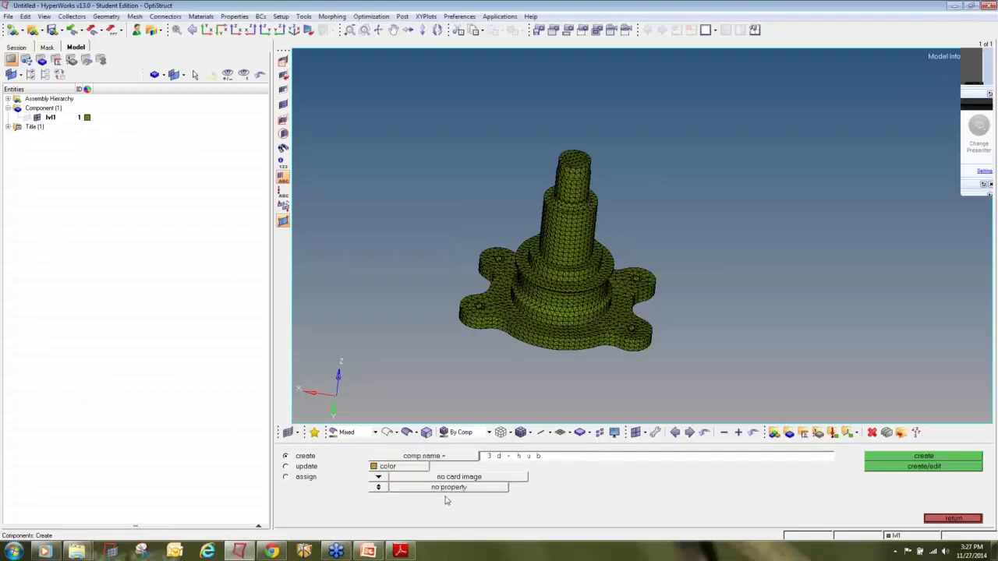
left_click(915, 461)
left_click(953, 519)
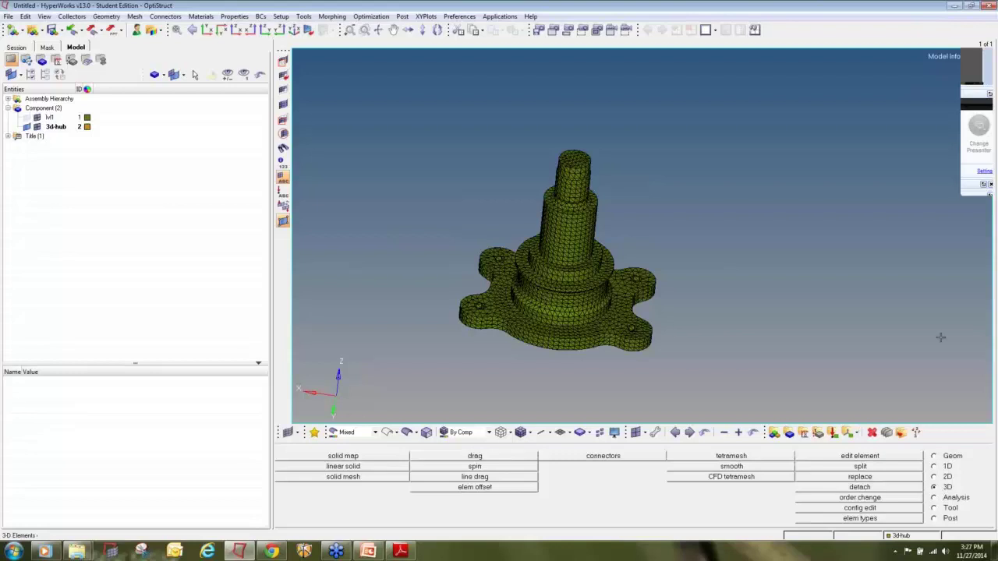
left_click(985, 138)
left_click(956, 162)
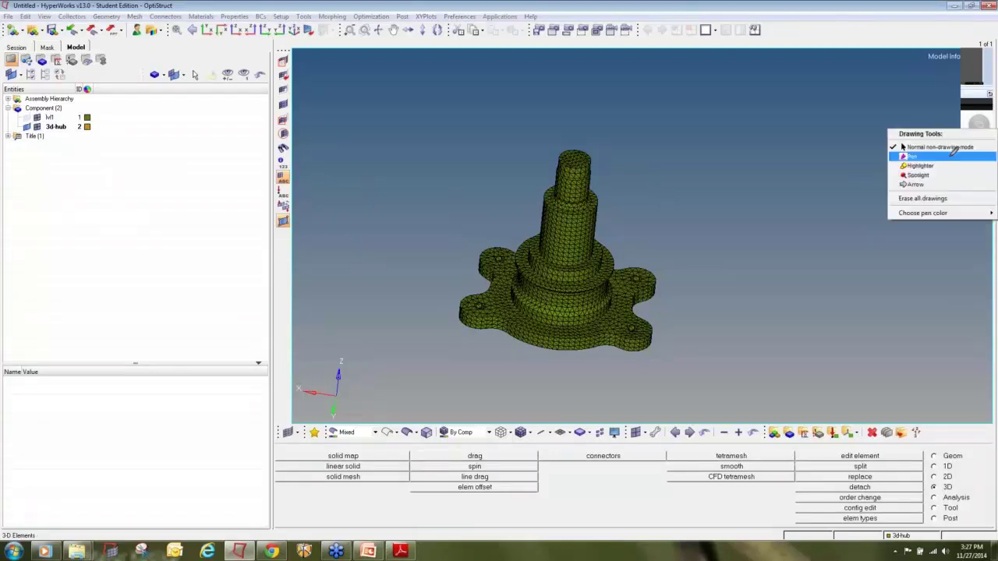
left_click(953, 155)
mouse_move(949, 481)
left_mouse_down()
mouse_move(930, 479)
mouse_move(932, 489)
mouse_move(953, 488)
mouse_move(961, 476)
left_mouse_up()
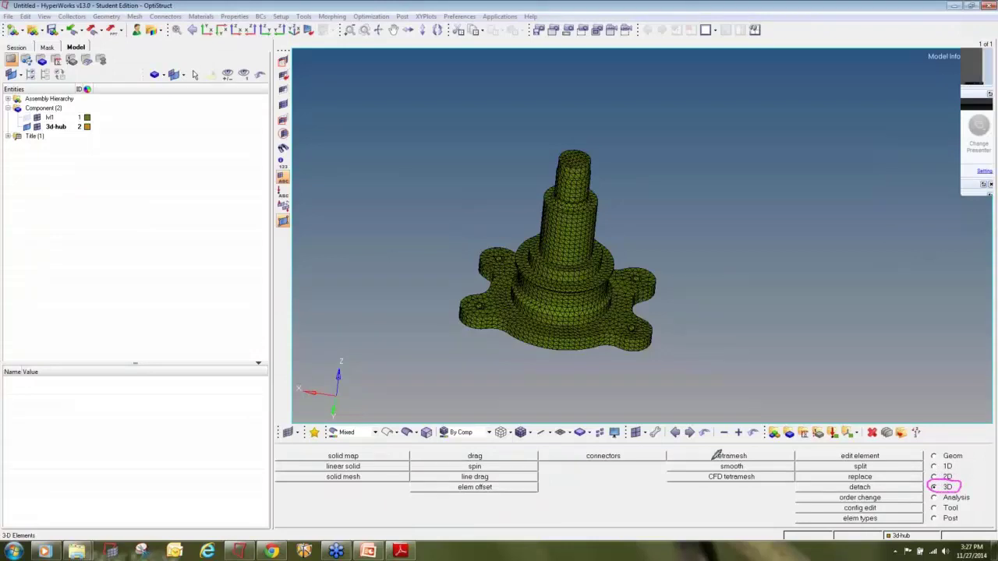
mouse_move(716, 447)
left_mouse_down()
mouse_move(710, 459)
mouse_move(737, 461)
mouse_move(760, 450)
mouse_move(712, 451)
left_mouse_up()
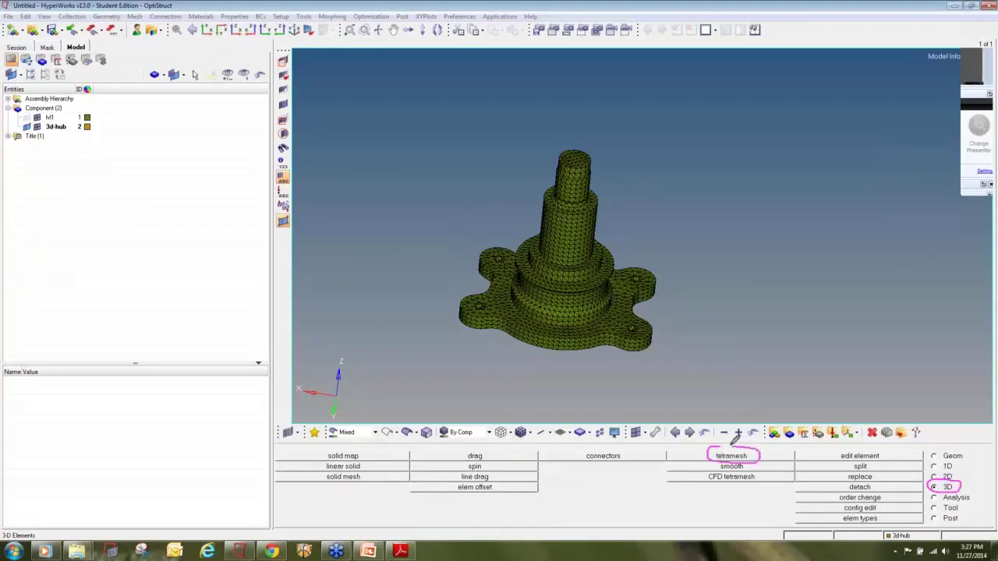
right_click(991, 132)
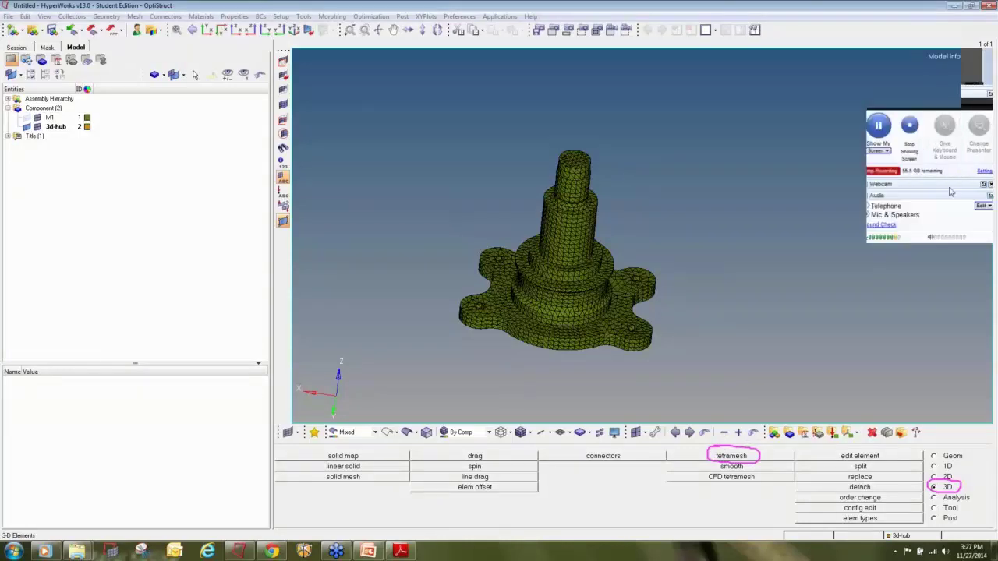
Start Tetramesh in Tetra mesh mode and pick the fixed trias/quads as elements instead of components.
left_click(945, 199)
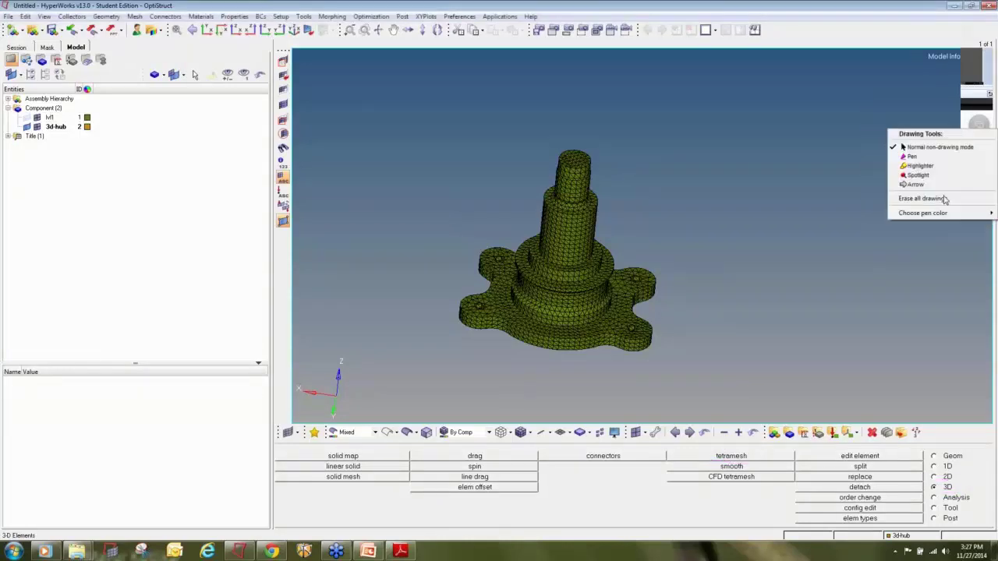
left_click(732, 457)
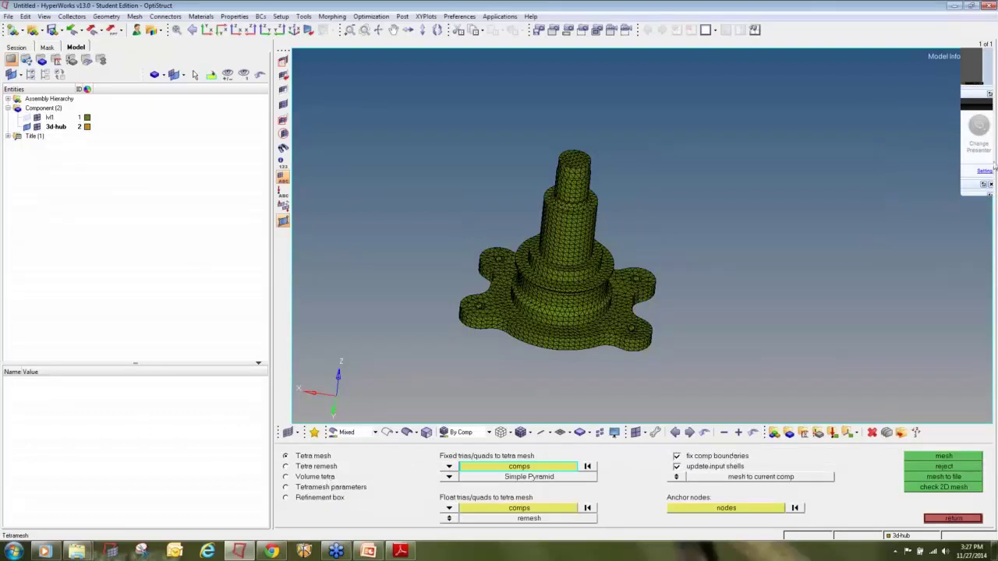
mouse_move(967, 158)
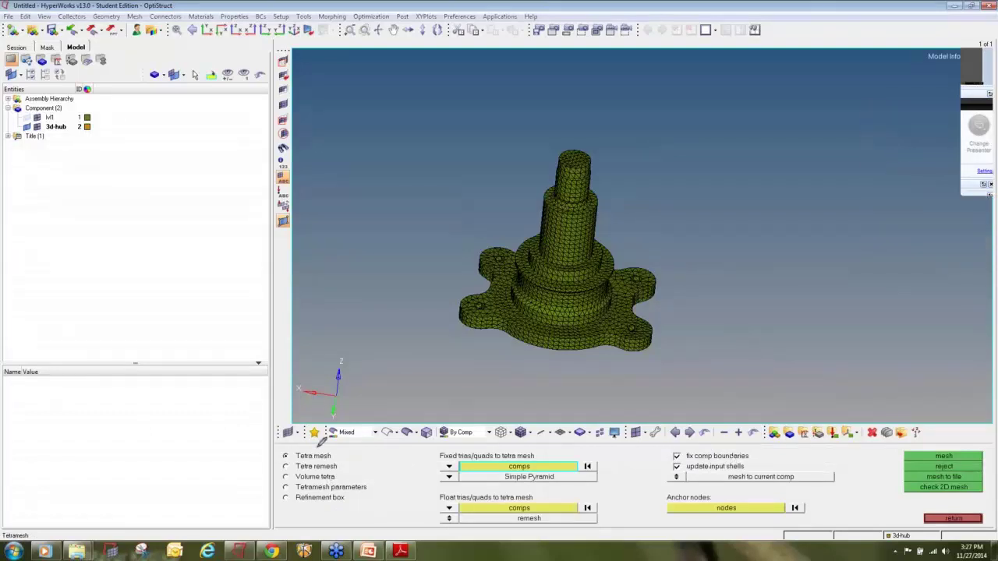
mouse_move(318, 448)
left_mouse_down()
mouse_move(285, 445)
mouse_move(294, 463)
mouse_move(331, 461)
mouse_move(337, 451)
mouse_move(312, 449)
left_mouse_up()
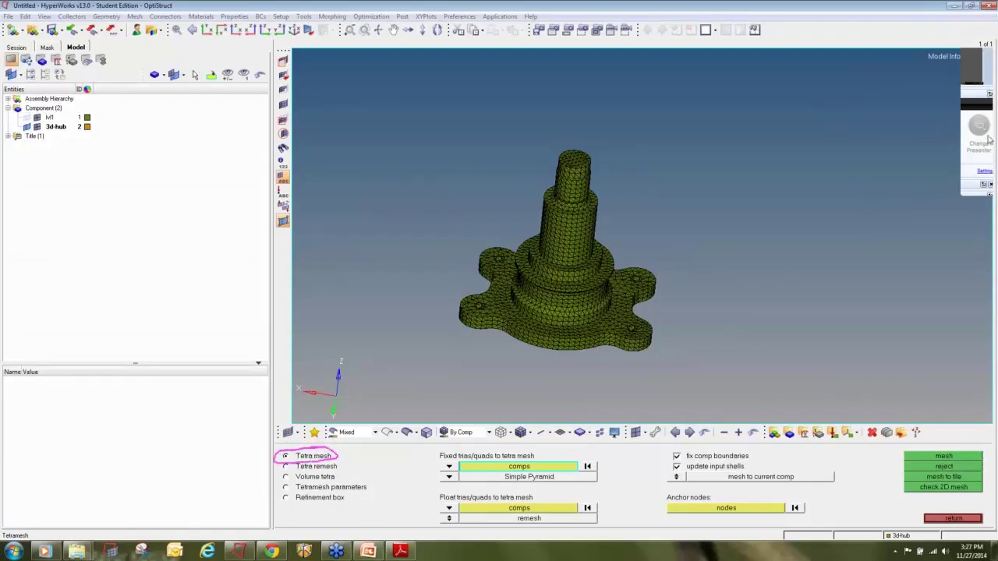
left_click(932, 146)
mouse_move(938, 187)
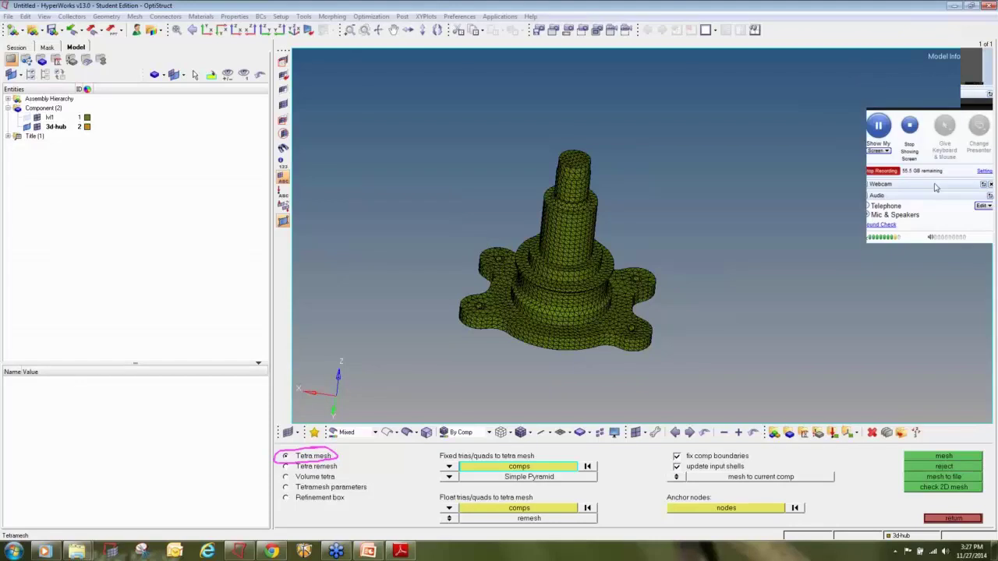
left_click(449, 466)
left_click(449, 466)
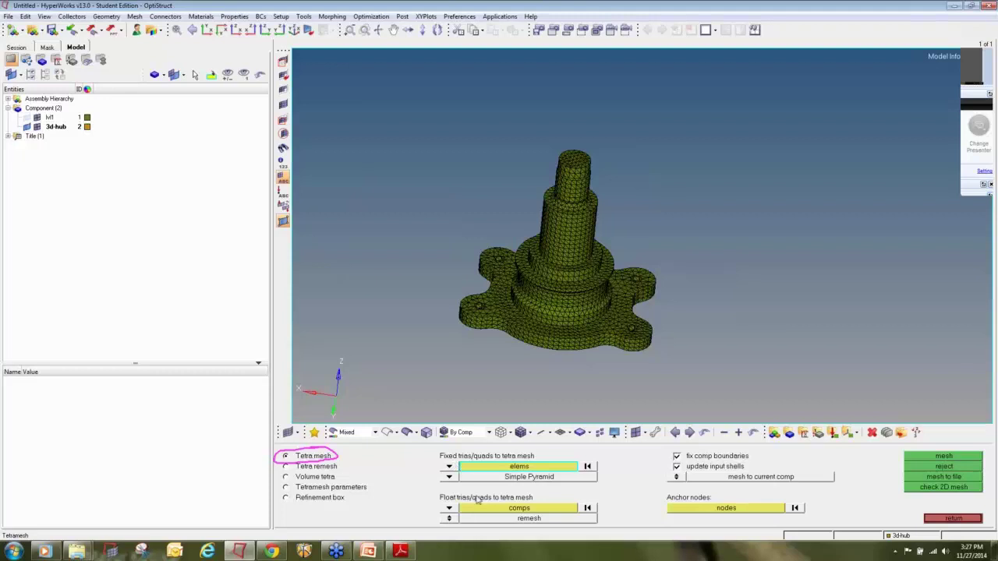
left_click(519, 468)
scroll(575, 258, "up", 3)
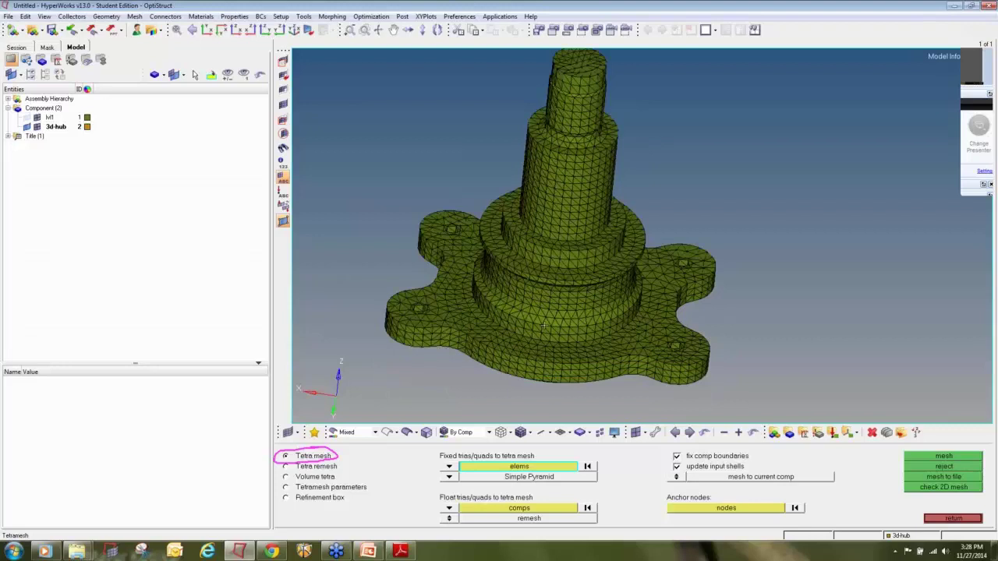
scroll(540, 317, "down", 3)
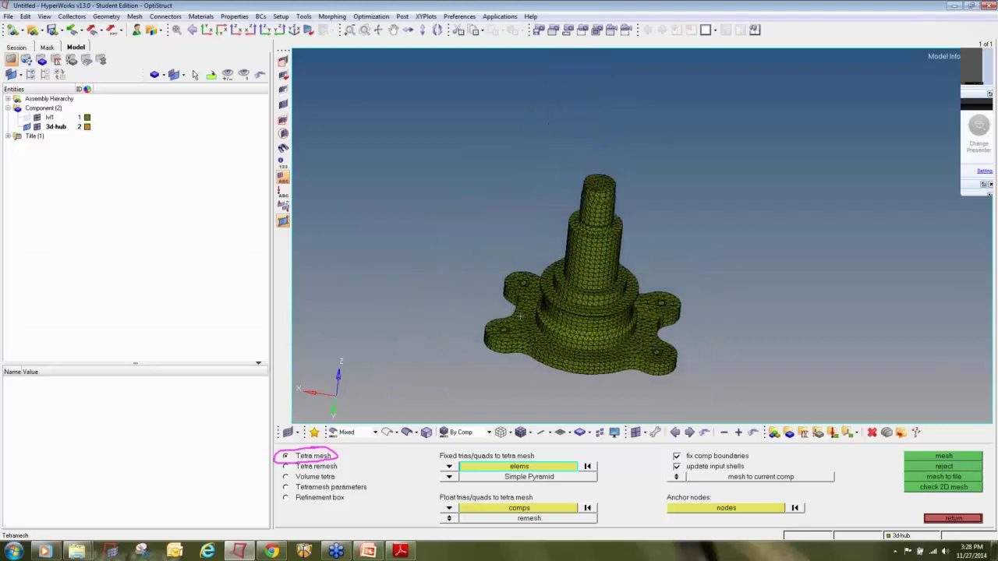
left_click(449, 466)
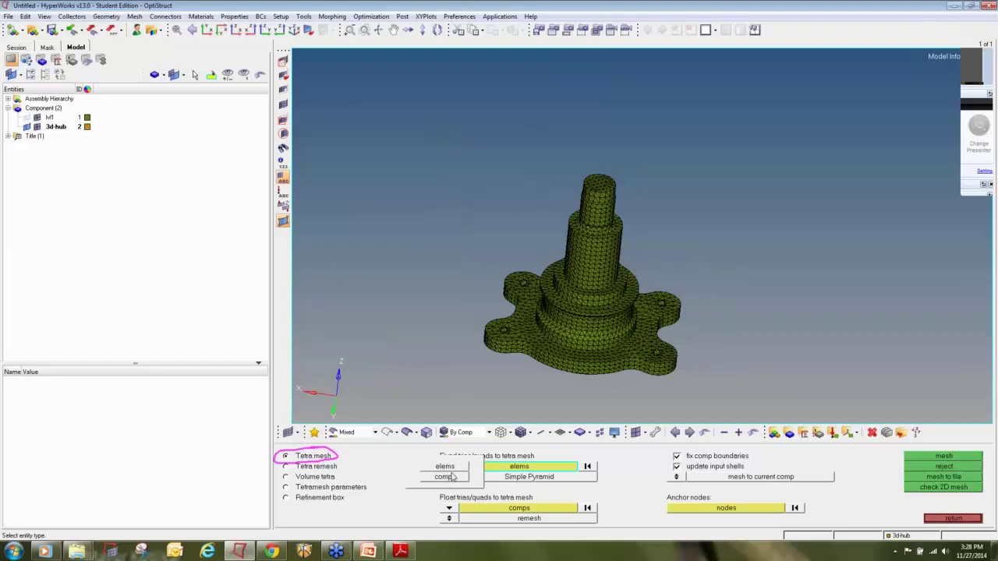
left_click(445, 466)
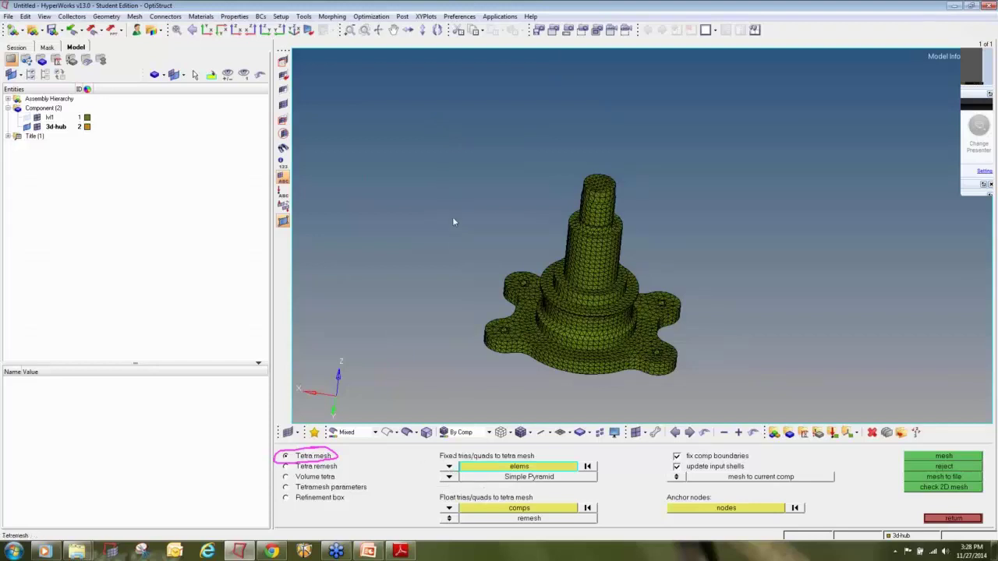
Tetra mesh the hub into the current component, selecting its surface elements with a window around the whole hub.
left_click_drag(461, 150, 716, 394, "shift")
left_click(677, 478)
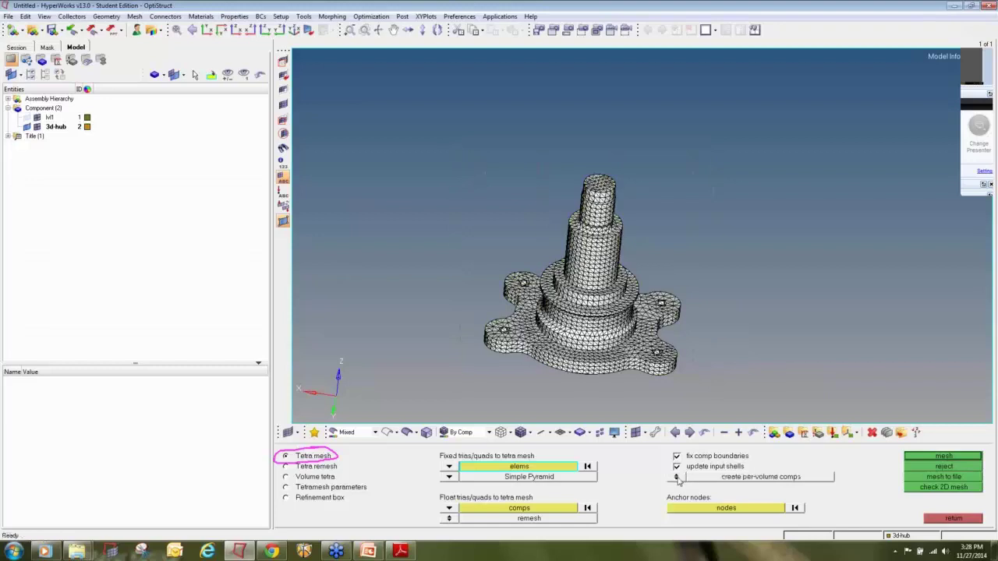
left_click(677, 477)
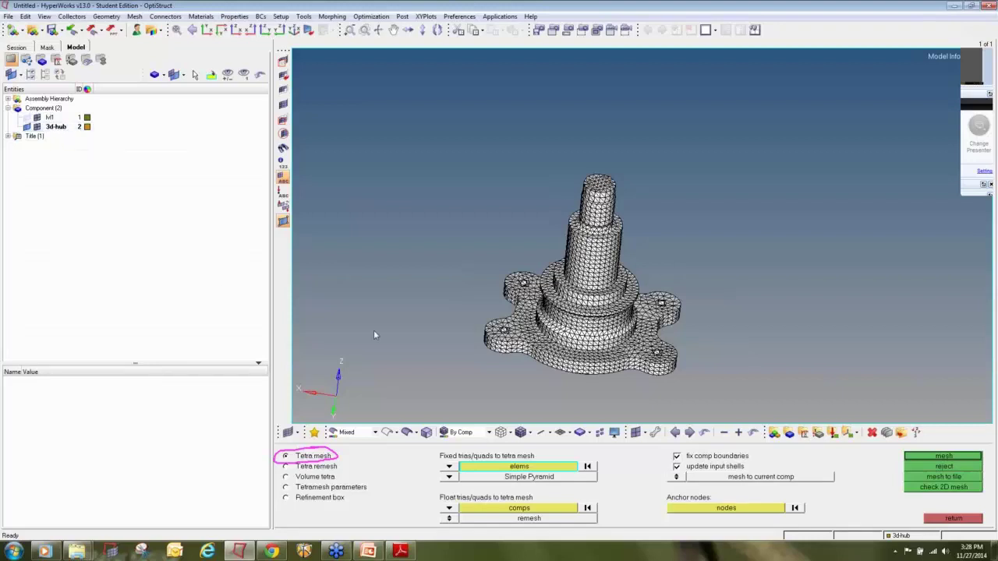
left_click(923, 462)
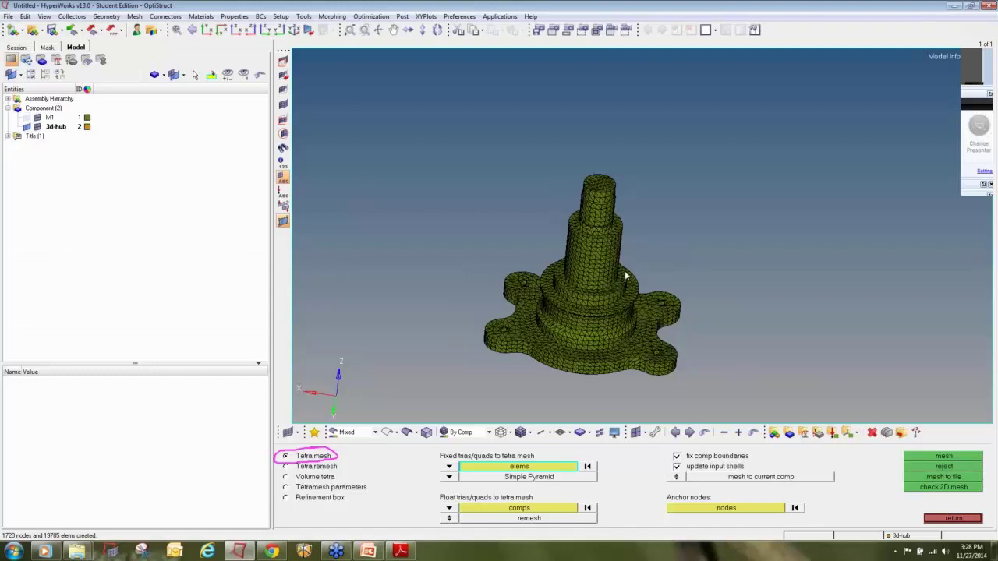
Leave the tetra meshing, hide the lvl1 component's elements and examine the 3d-hub tetra mesh from several angles.
left_click(950, 519)
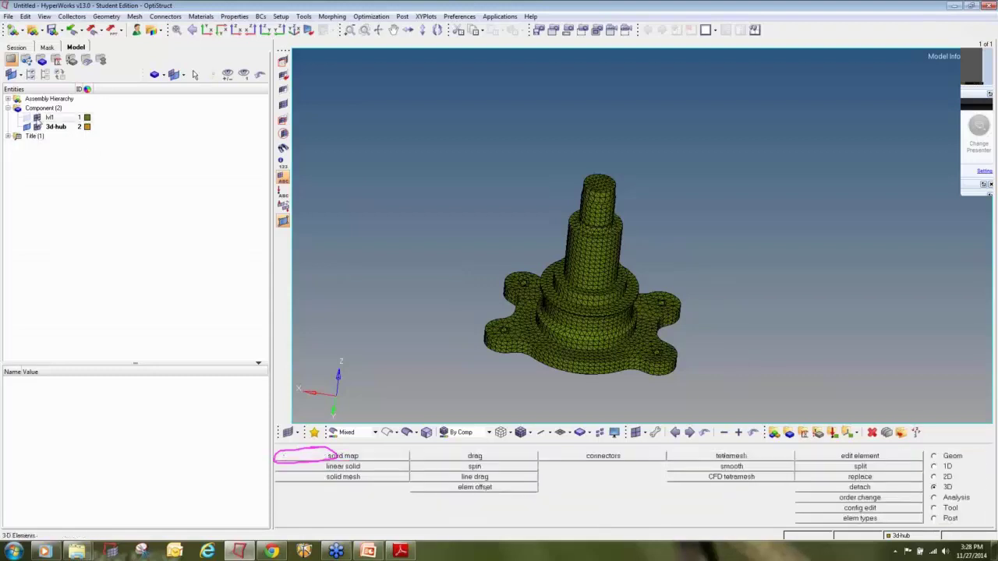
left_click(37, 118)
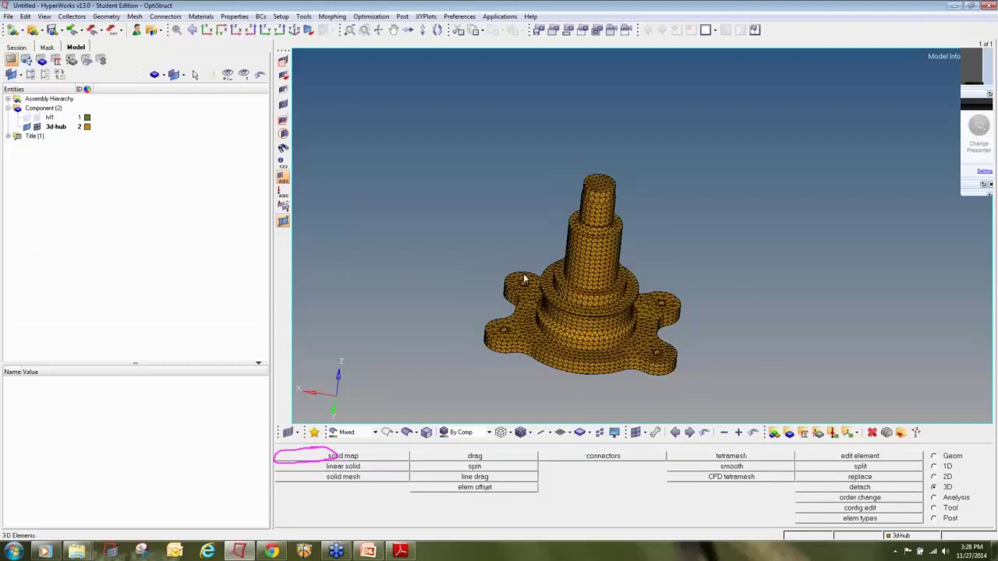
left_click_drag(523, 316, 703, 305, "ctrl")
scroll(576, 356, "up", 5, "ctrl")
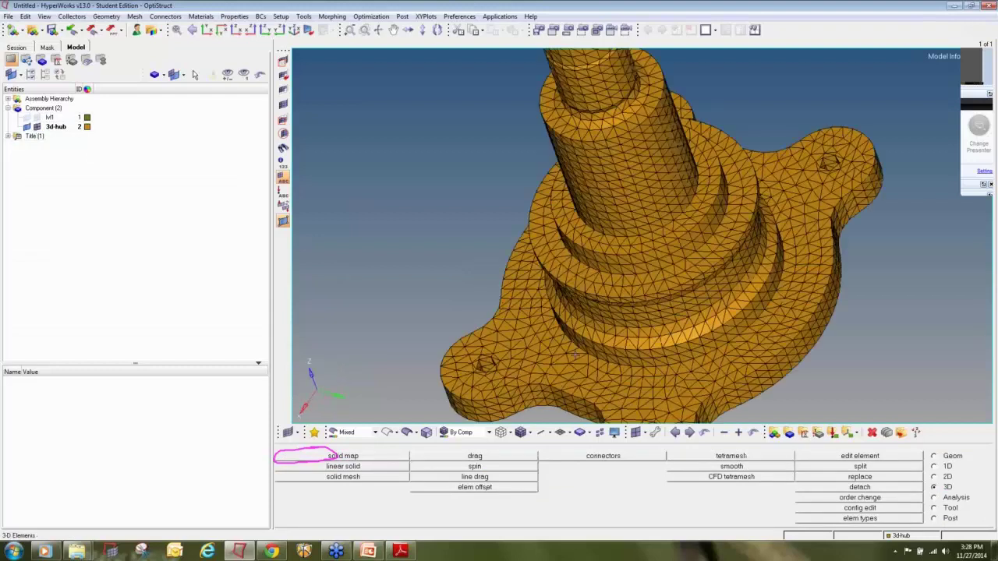
left_click_drag(575, 291, 544, 277, "ctrl")
scroll(624, 297, "down", 3, "ctrl")
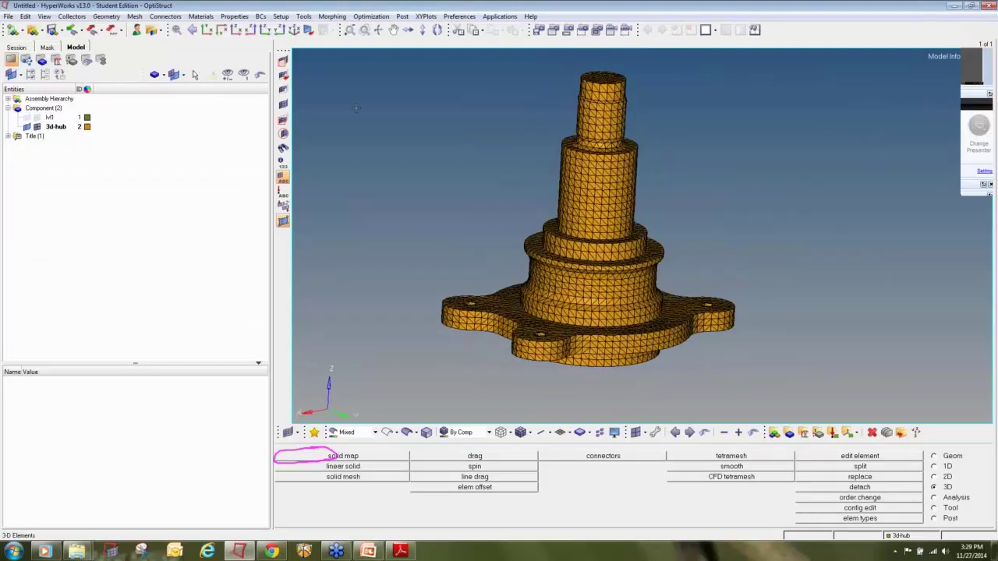
Mask a window of elements along the hub's shaft and examine the tetra elements inside.
left_click(283, 62)
left_click_drag(532, 106, 583, 257, "shift")
middle_click(599, 245)
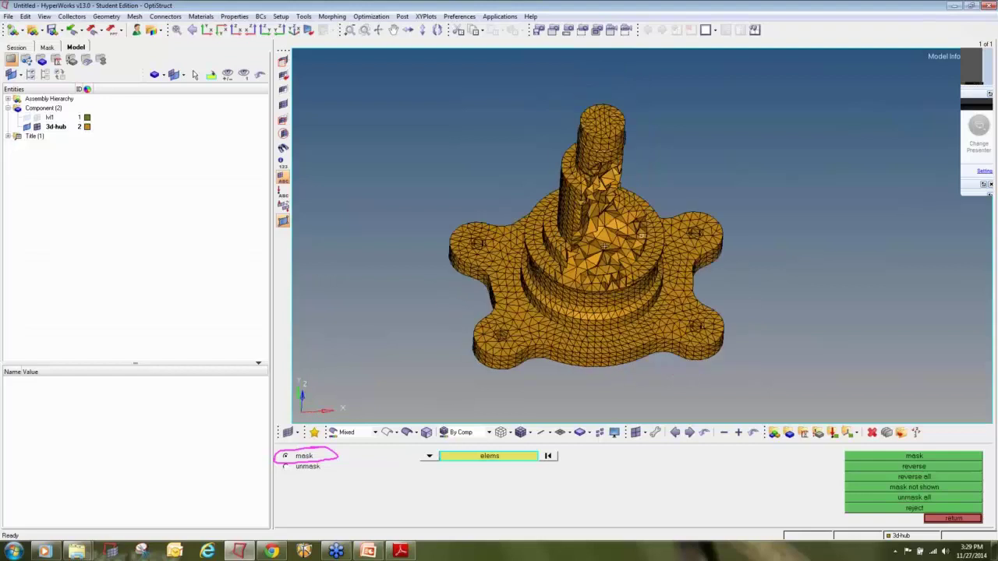
scroll(582, 212, "up", 2, "ctrl")
scroll(576, 209, "down", 2, "ctrl")
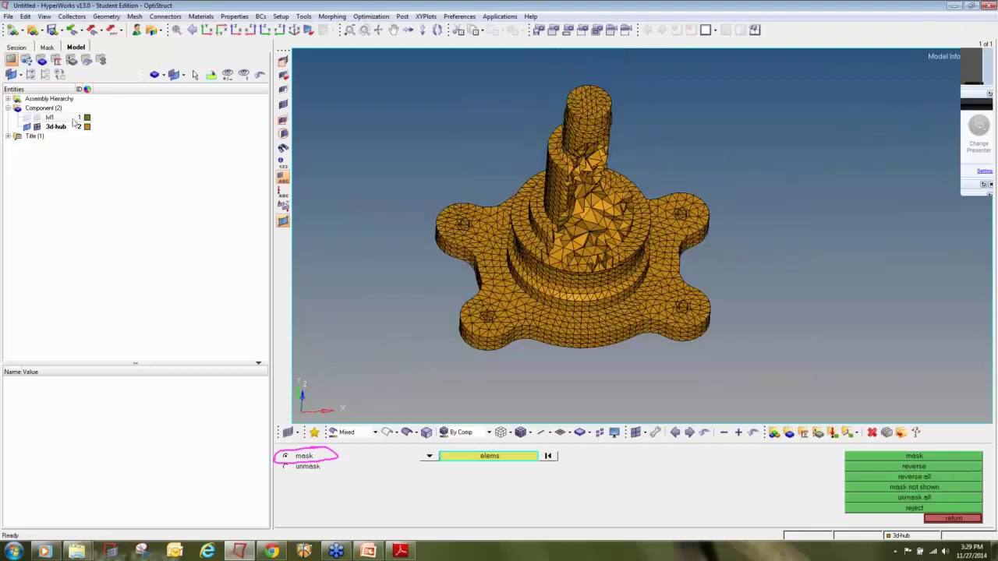
Show the lvl1 component's elements again and mask a window of them along the shaft to compare shells with tetras.
left_click(39, 117)
left_click_drag(588, 245, 596, 172, "ctrl")
left_click_drag(605, 118, 564, 208, "shift")
middle_click(659, 210)
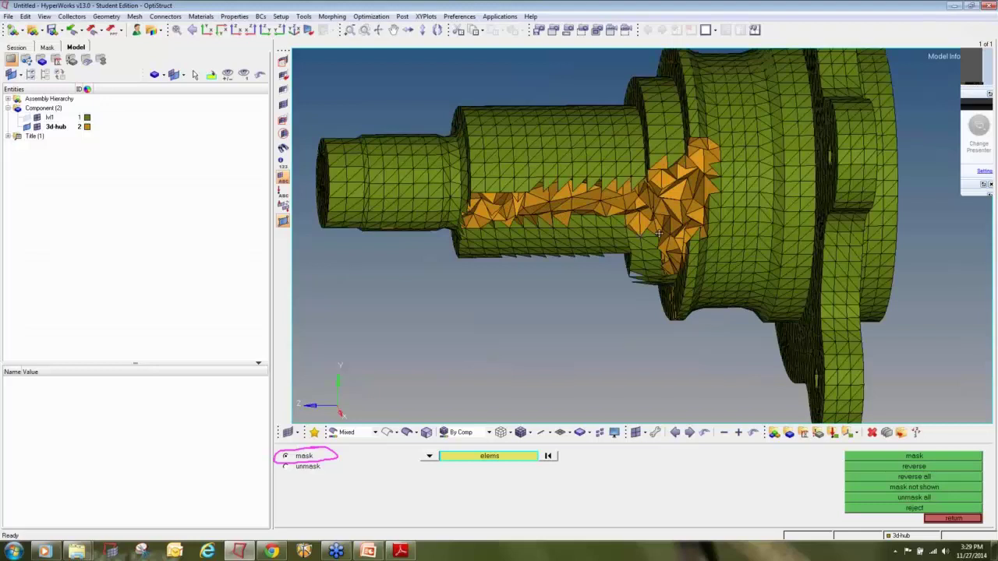
left_click_drag(660, 234, 637, 231, "ctrl")
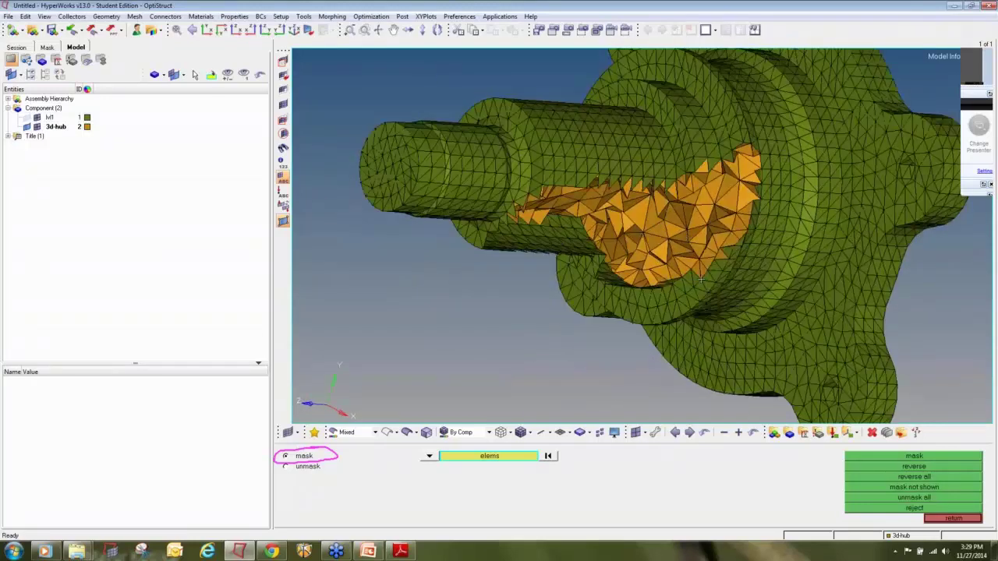
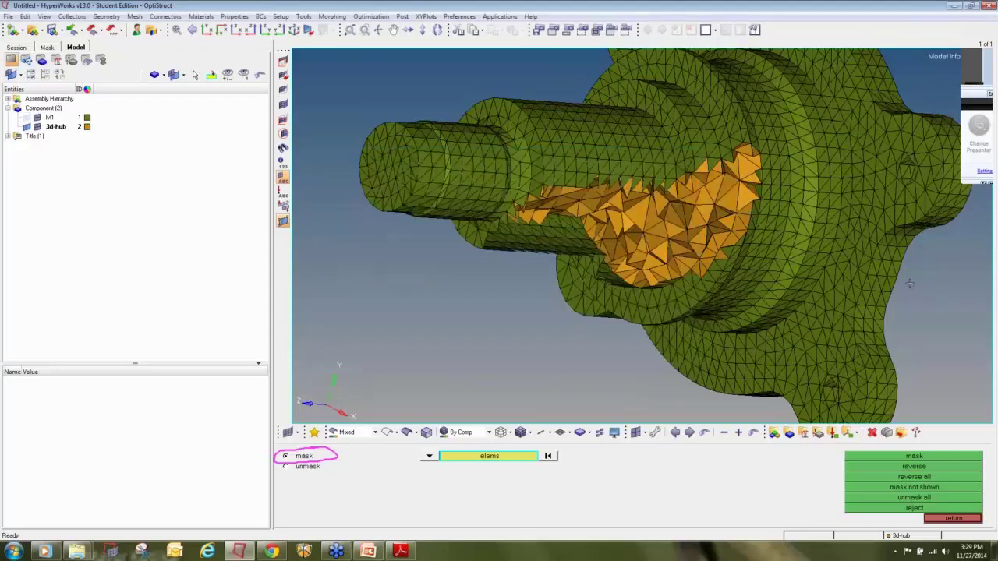
Delete the hub's surface and tetra elements and leave the delete command.
key("F2")
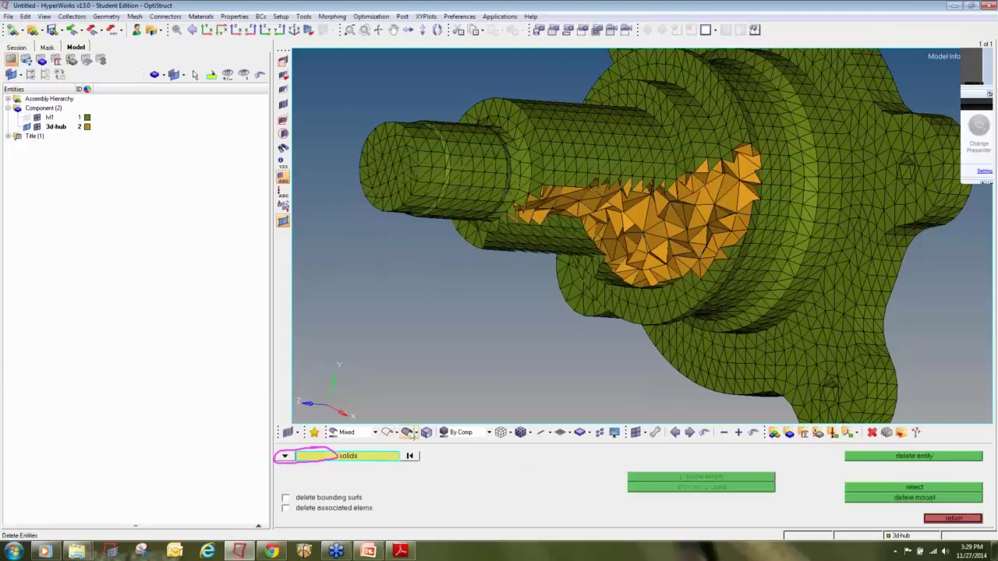
left_click(283, 458)
left_click(330, 469)
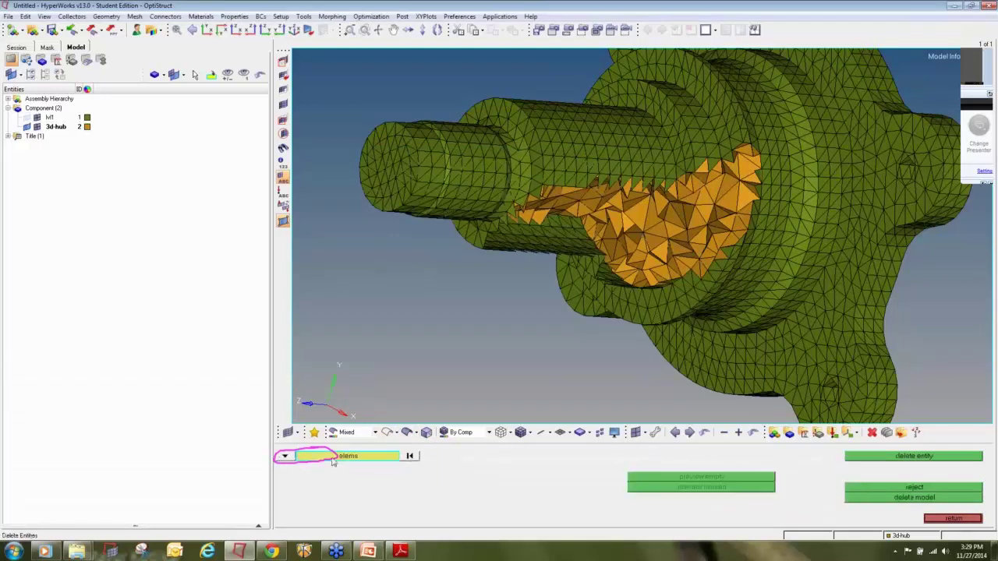
left_click(334, 457)
left_click(346, 486)
left_click(913, 457)
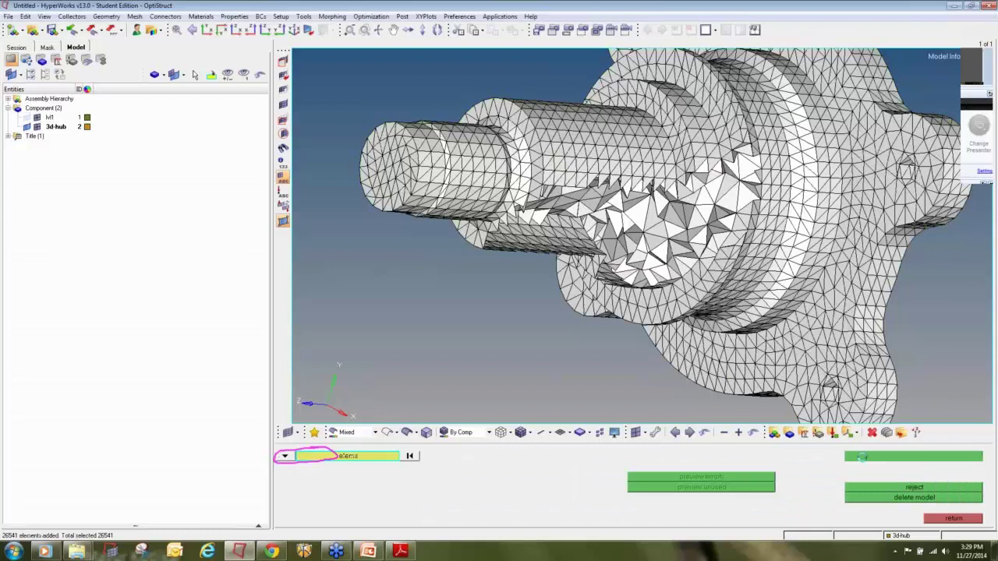
left_click(943, 519)
Delete the 3d-hub component and display the geometry of the lvl1 component.
left_click(54, 127)
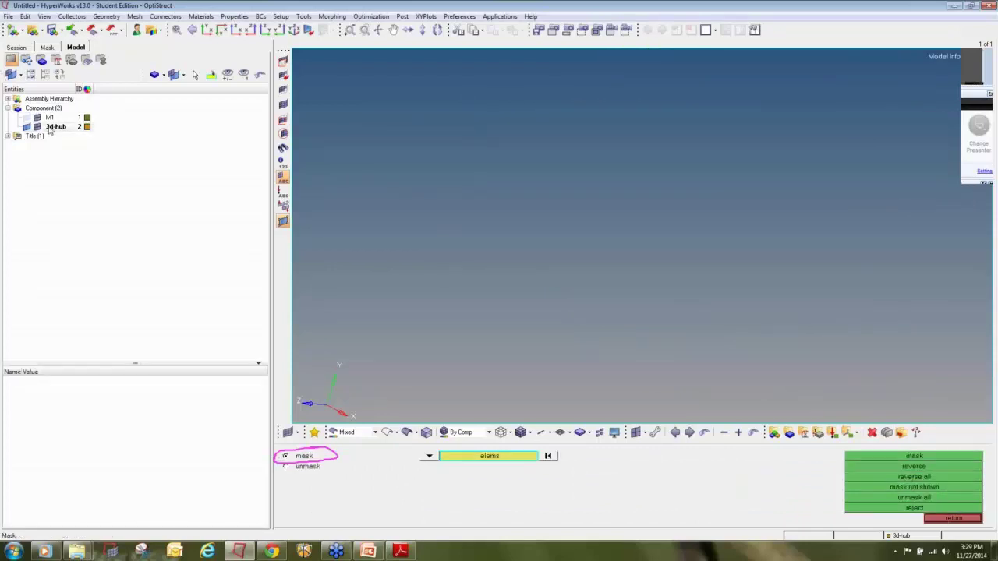
right_click(50, 127)
left_click(68, 198)
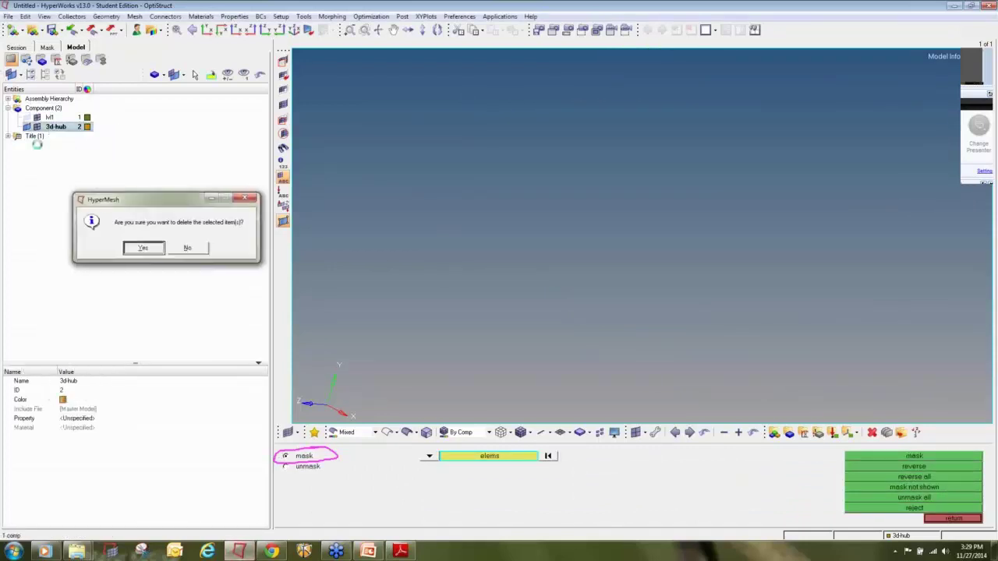
left_click(147, 247)
left_click(27, 118)
scroll(603, 231, "down", 3, "ctrl")
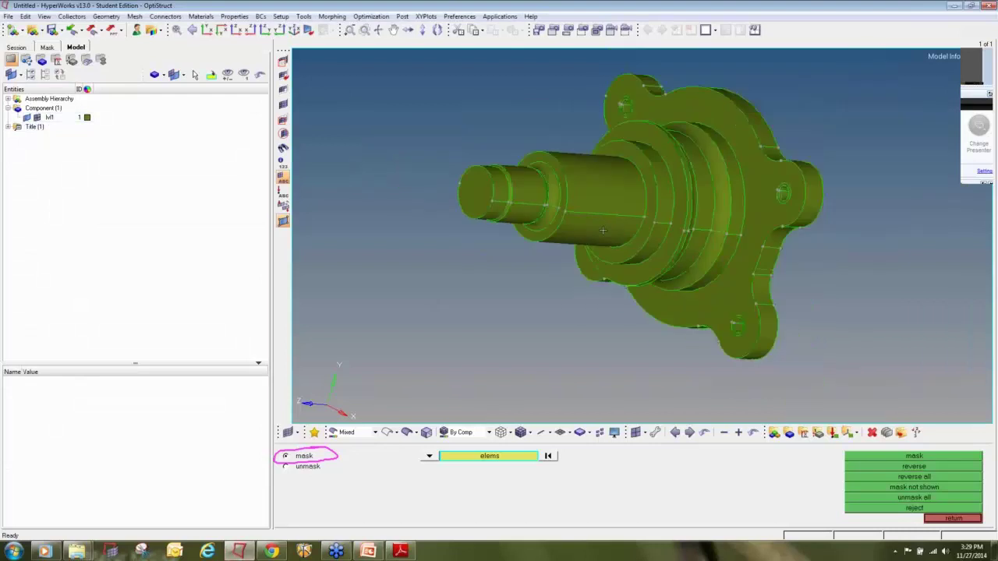
Automesh all hub surfaces with R-trias at an element size of 2, selecting them with a window around the hub.
left_click_drag(602, 231, 651, 285, "ctrl")
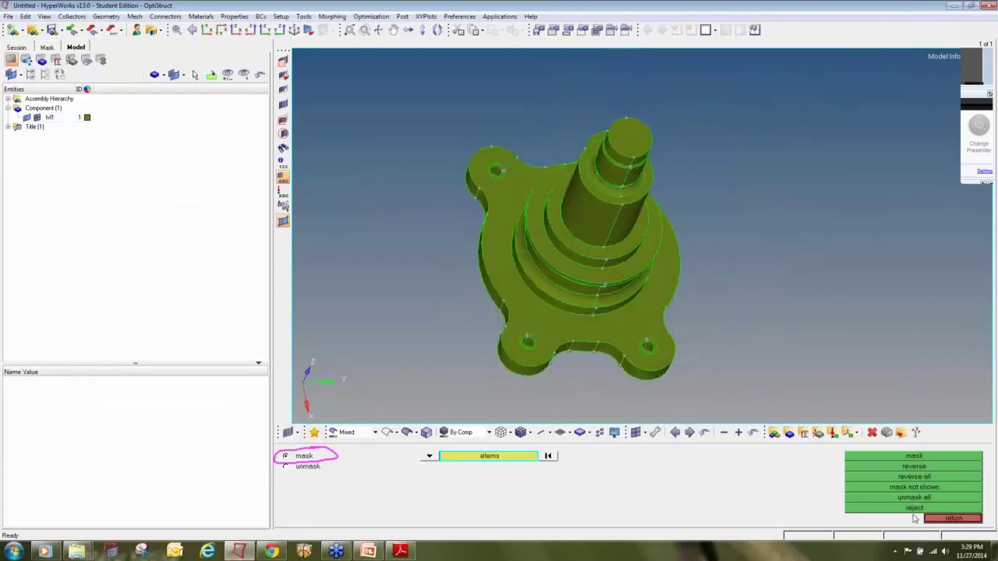
left_click(941, 523)
left_click(934, 476)
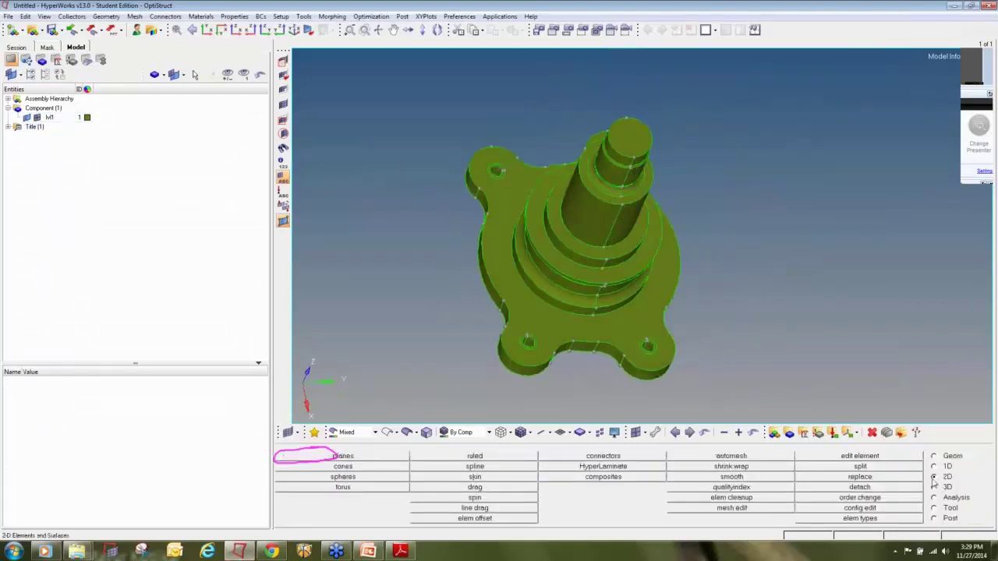
left_click(763, 458)
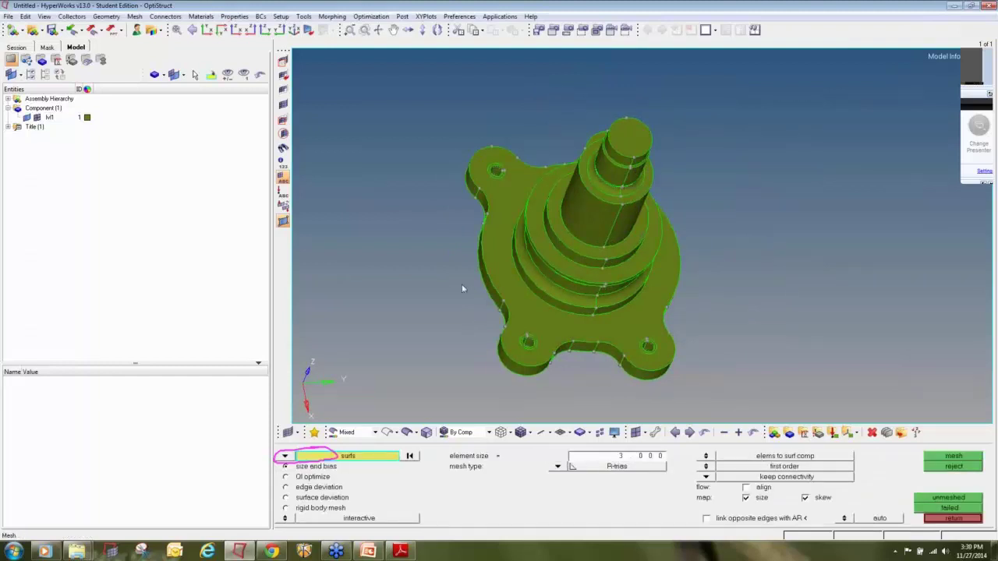
scroll(471, 282, "down", 2)
right_click_drag(477, 281, 517, 273, "ctrl")
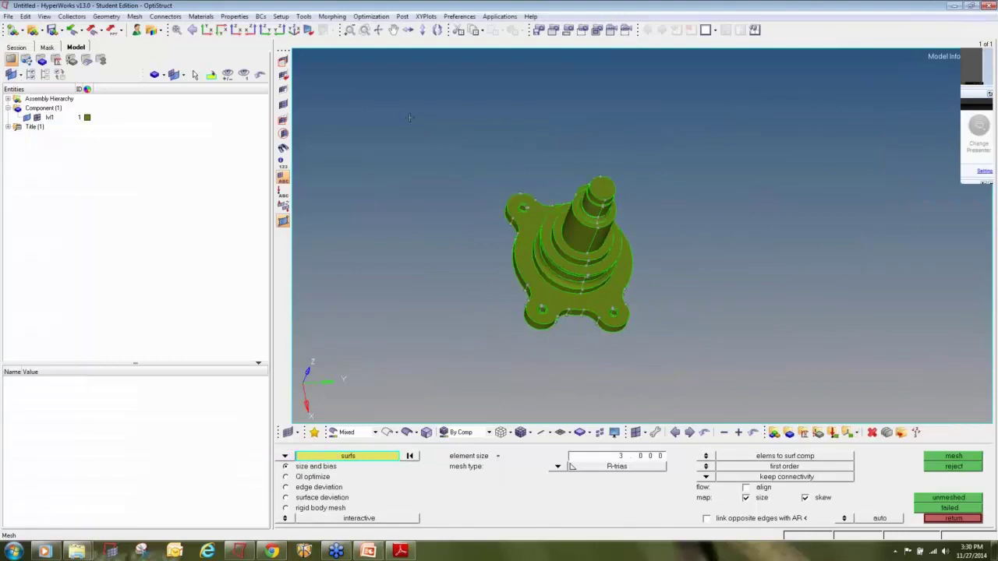
left_click_drag(407, 116, 708, 367, "shift")
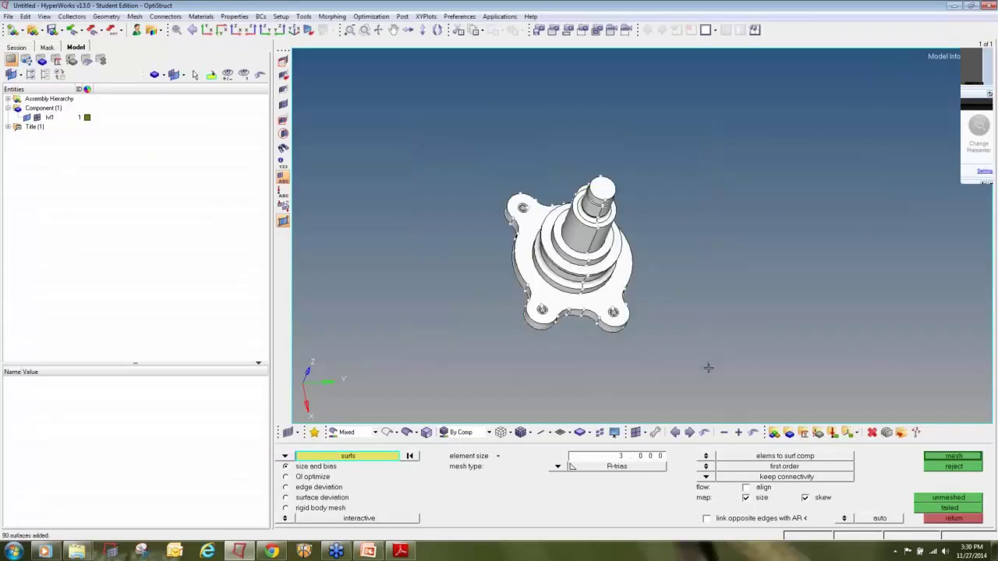
left_click(650, 459)
key("BackSpace")
type("2")
left_click(940, 458)
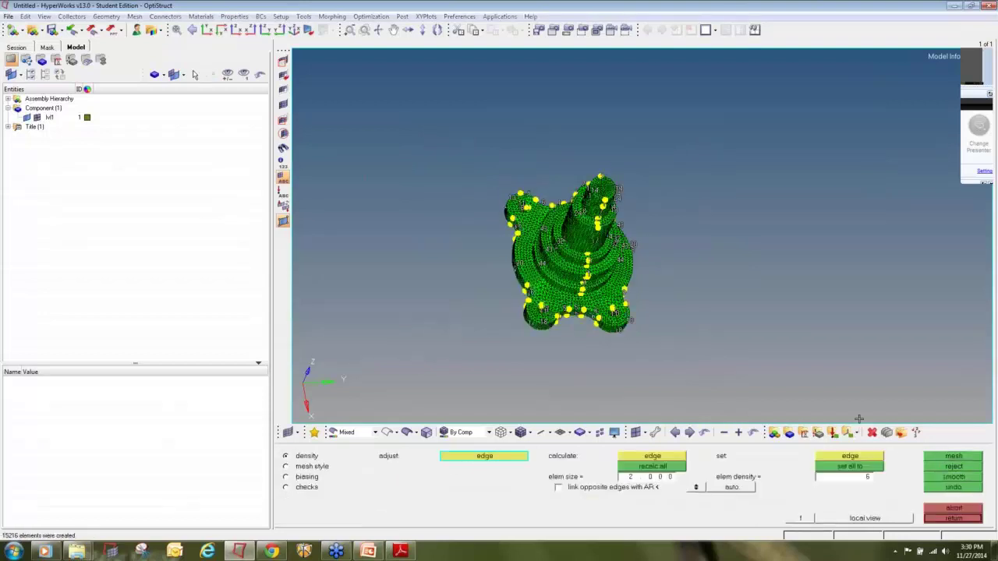
scroll(552, 315, "up", 7, "ctrl")
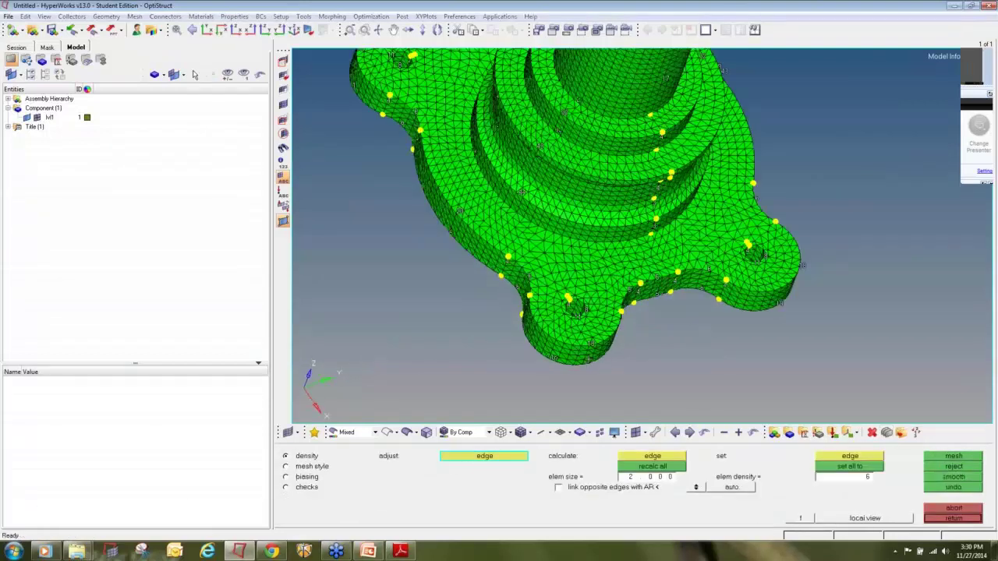
Accept the new hub surface mesh, leave the automesh command and hide the lvl1 component's geometry.
left_click(954, 518)
left_click(955, 518)
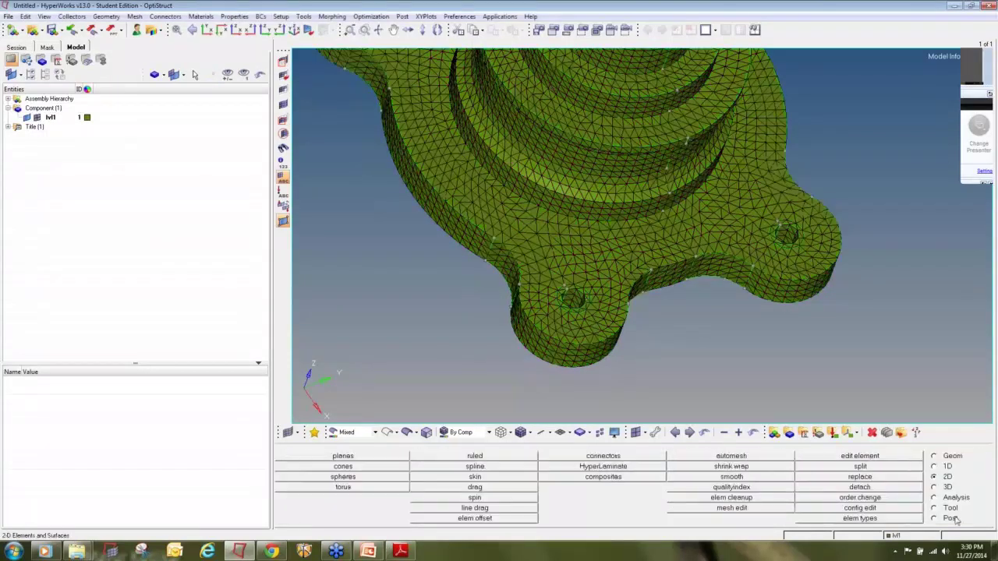
left_click(27, 117)
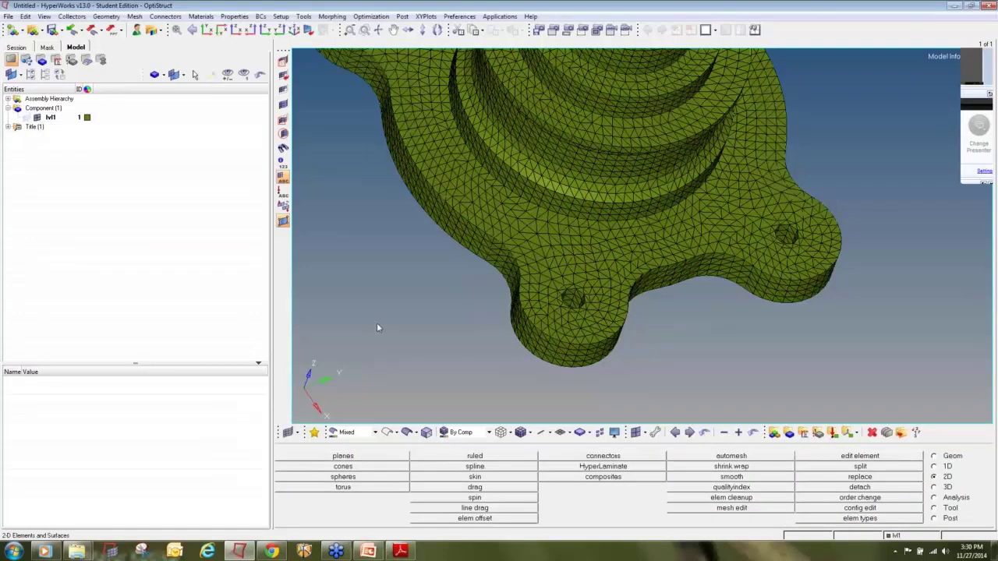
Check all hub shell elements for coincident nodes and free edges, and leave the edges command.
key("shift+F3")
key("f")
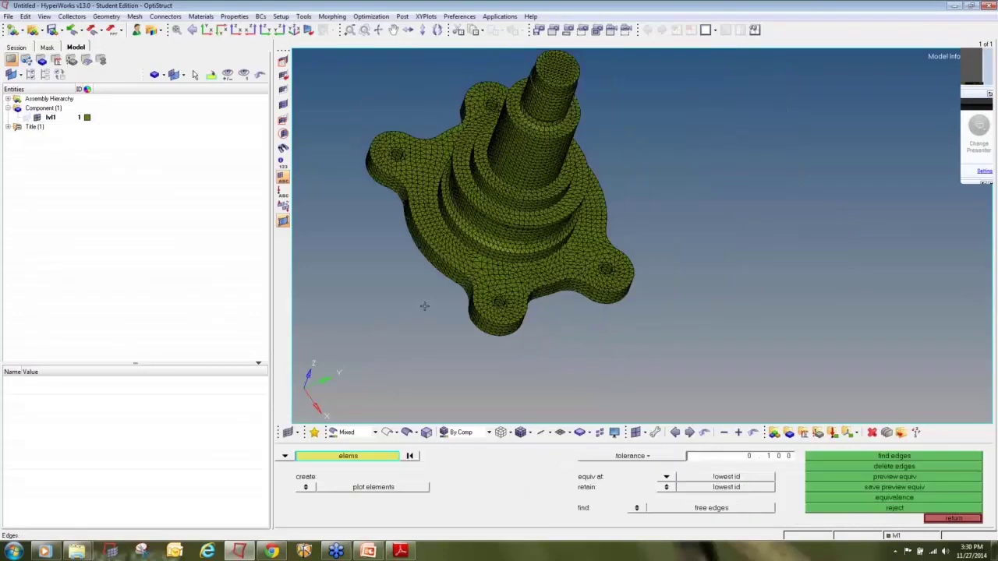
left_click_drag(389, 87, 741, 392, "shift")
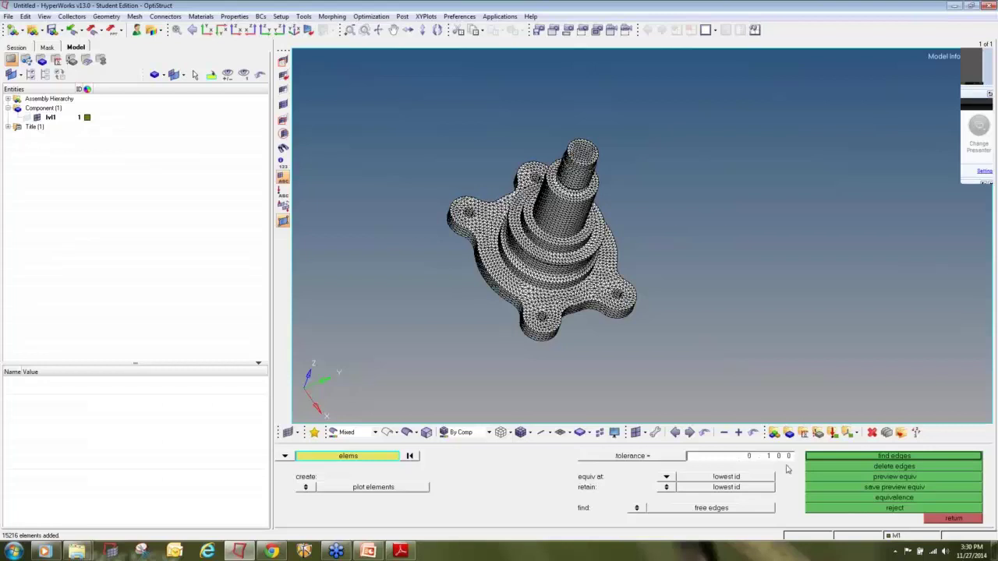
left_click(841, 475)
left_click(863, 497)
left_click(863, 456)
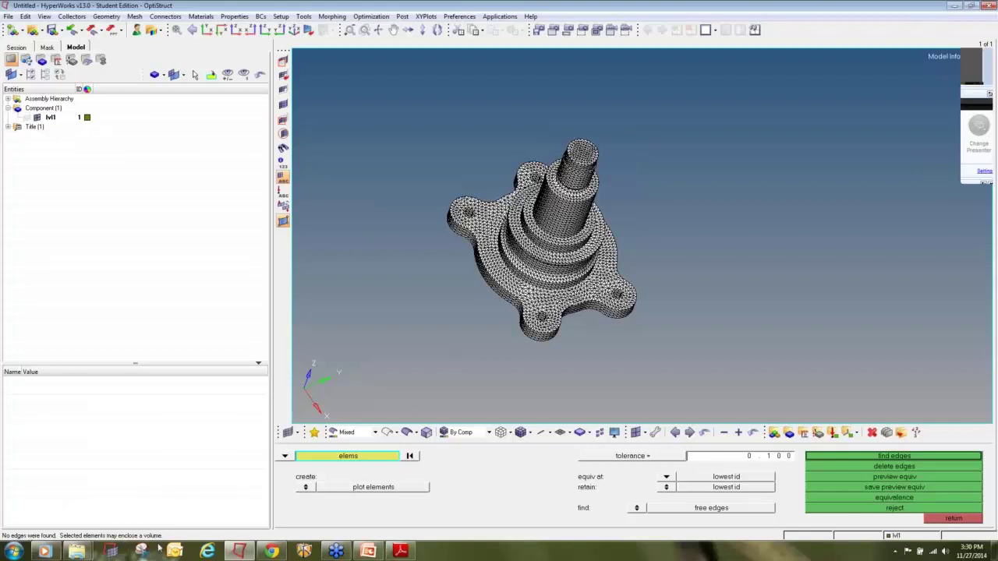
left_click(939, 520)
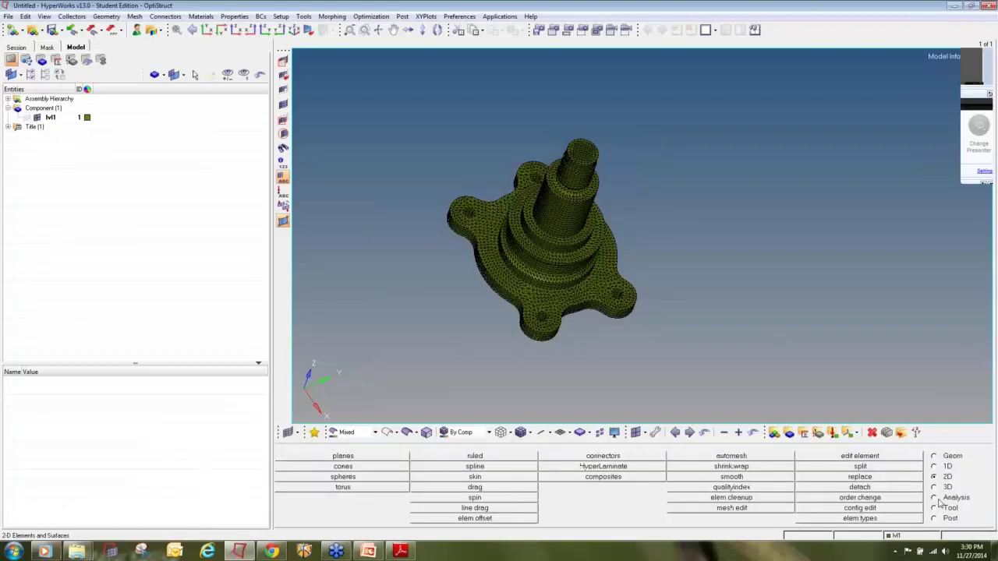
Create an orange component named 3d_hub with no card image and no property.
left_click(789, 434)
left_click(549, 460)
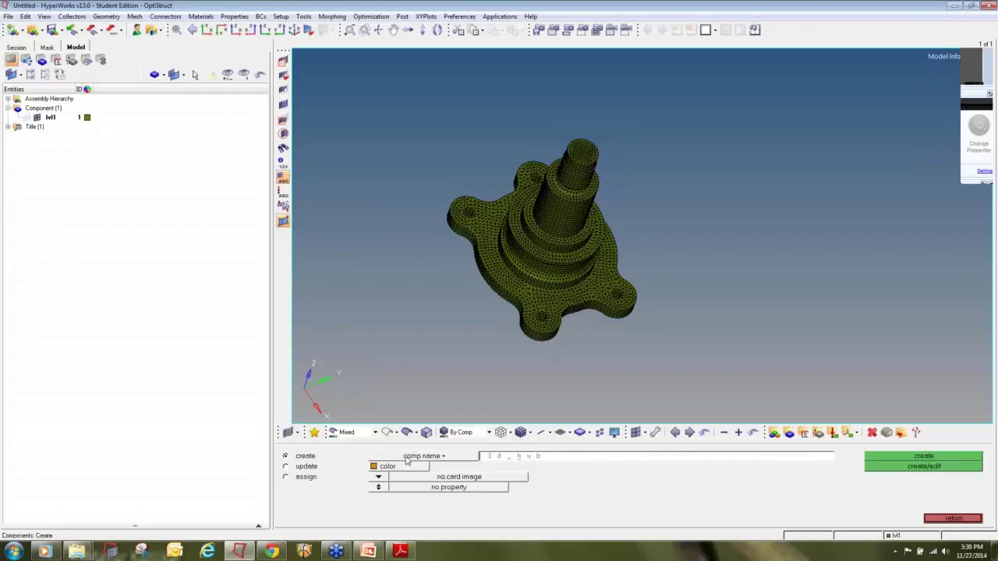
left_click(900, 460)
left_click(934, 519)
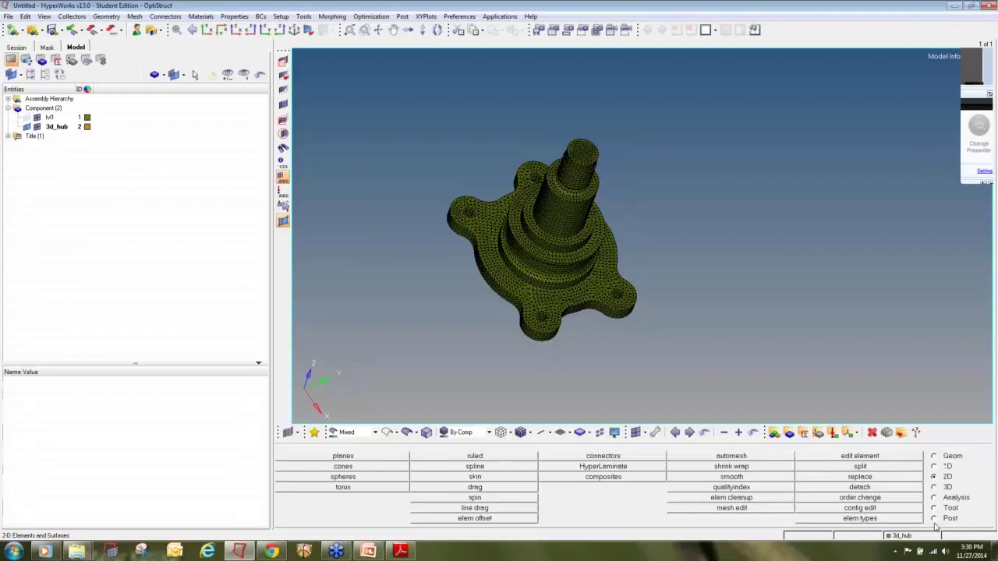
Tetra mesh the hub from all of its shell elements into the current 3d_hub component.
left_click(935, 487)
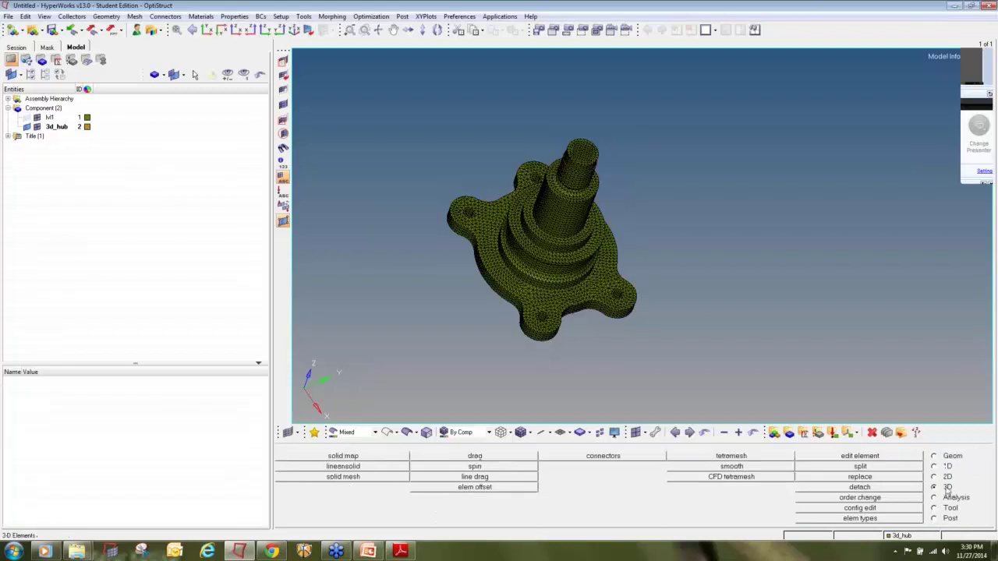
left_click(731, 456)
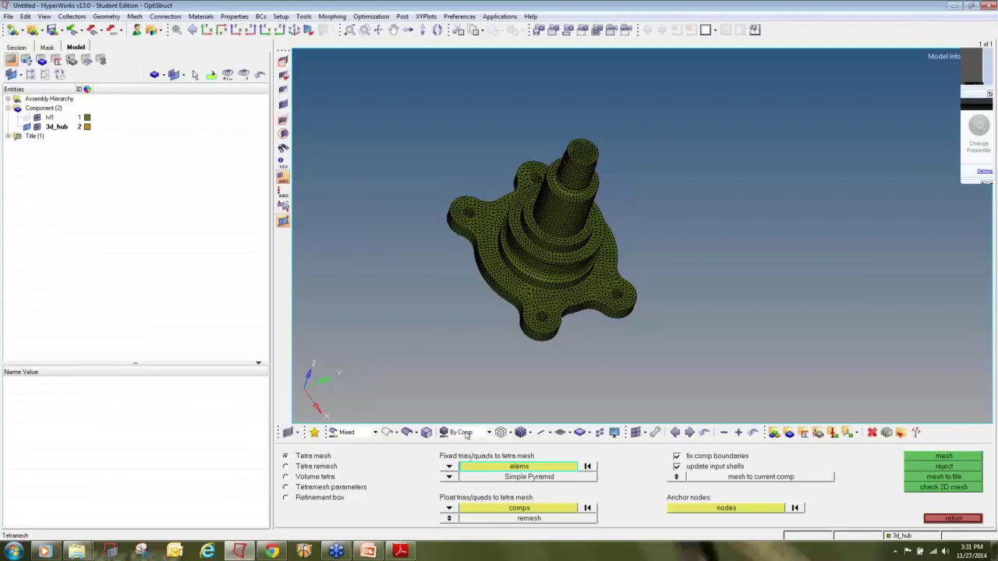
left_click_drag(408, 128, 698, 387)
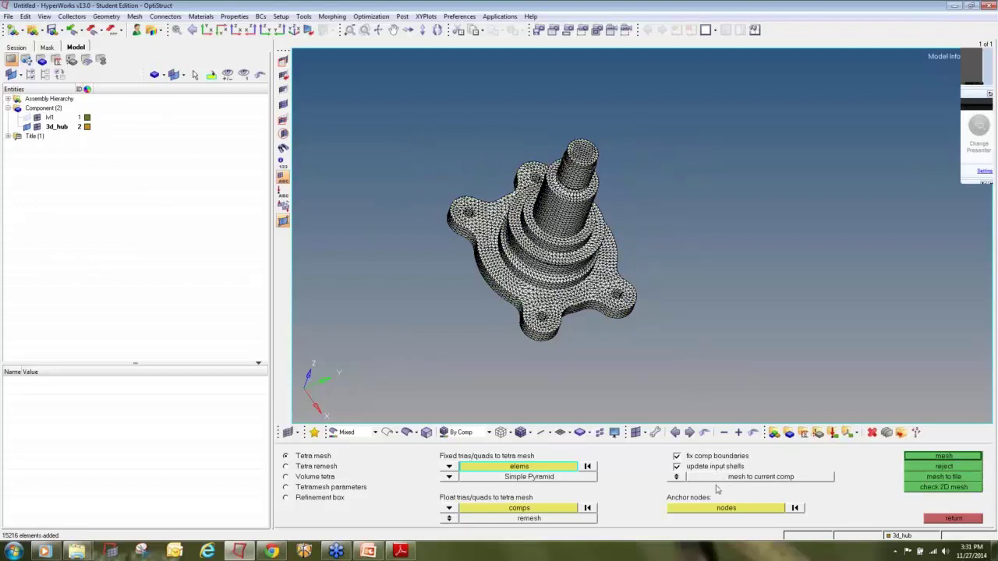
left_click(942, 457)
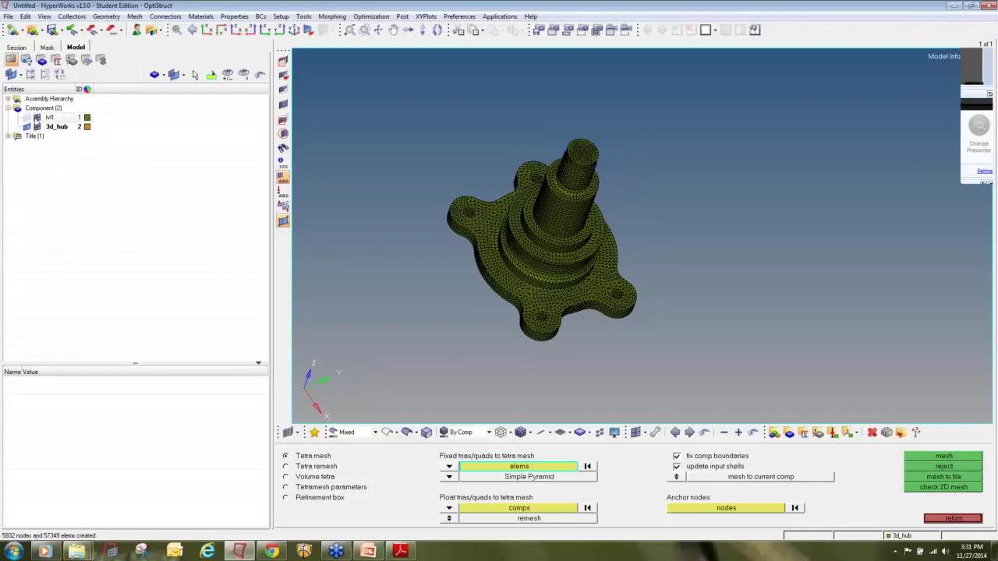
Hide the lvl1 shell elements and examine the 3d_hub tetra mesh around the flange.
left_click(36, 117)
left_click_drag(578, 352, 649, 364, "ctrl")
scroll(535, 270, "up", 4, "ctrl")
left_click_drag(554, 363, 594, 387, "ctrl")
scroll(698, 312, "up", 8, "ctrl")
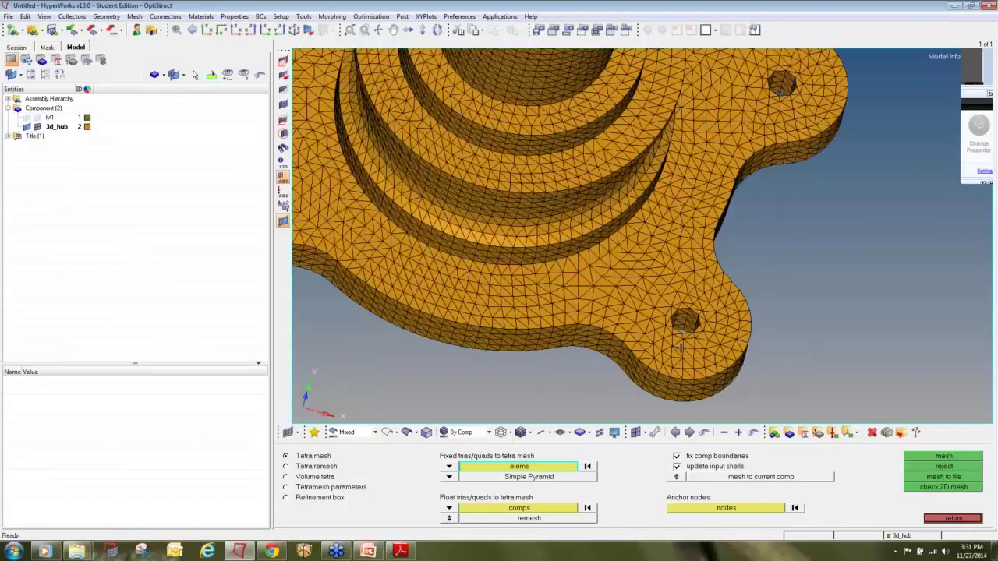
scroll(707, 302, "down", 12, "ctrl")
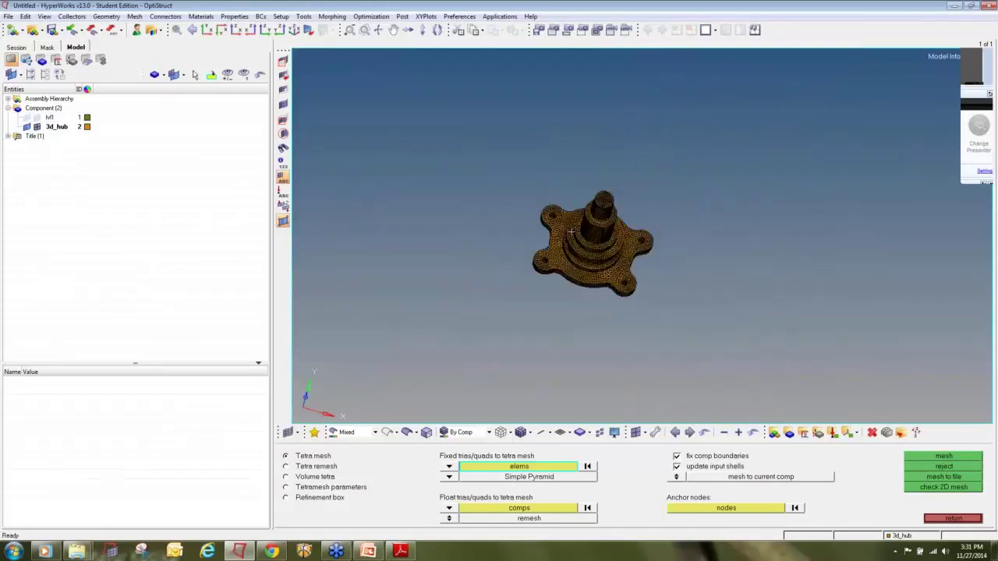
left_click_drag(496, 229, 540, 227, "ctrl")
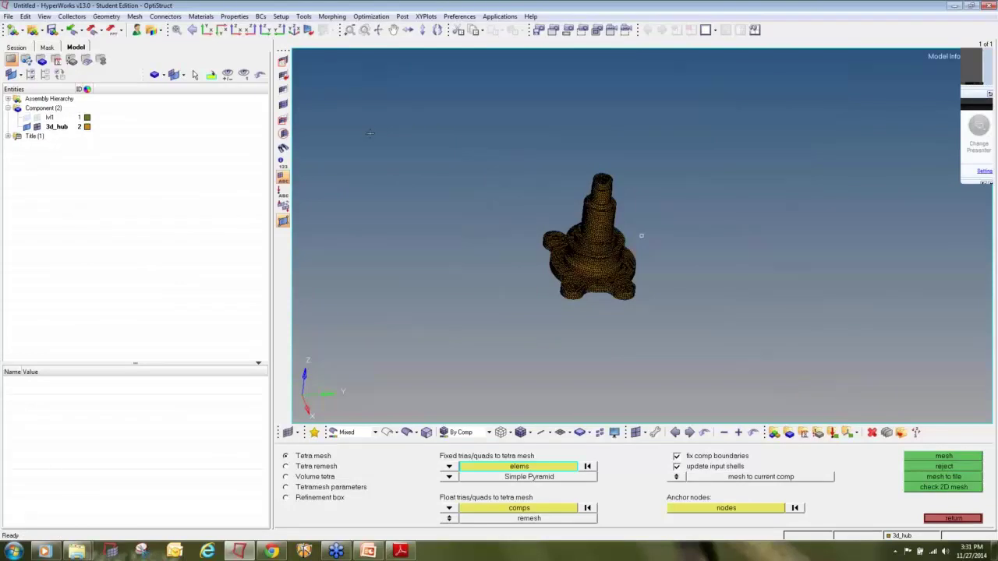
Mask two windows of 3d_hub elements along the shaft and flange to look inside the tetra mesh.
left_click(282, 62)
scroll(532, 230, "up", 10, "ctrl")
left_click_drag(533, 116, 621, 363, "shift")
left_click_drag(490, 205, 579, 346, "shift")
middle_click(566, 336)
Show the lvl1 elements, mask a window of elements beside the shaft and examine the tetras under the shells.
left_click(39, 118)
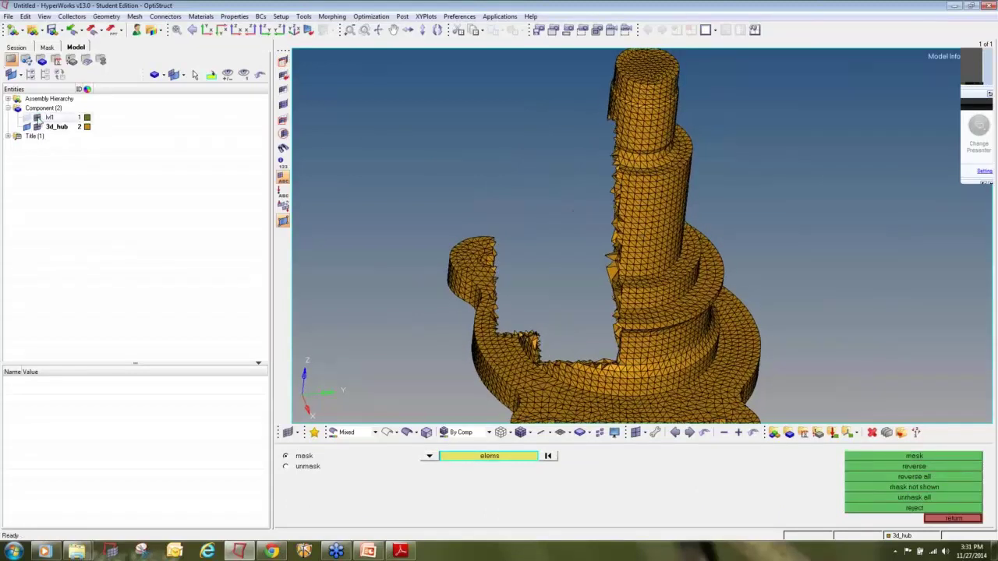
left_click_drag(518, 119, 587, 290, "shift")
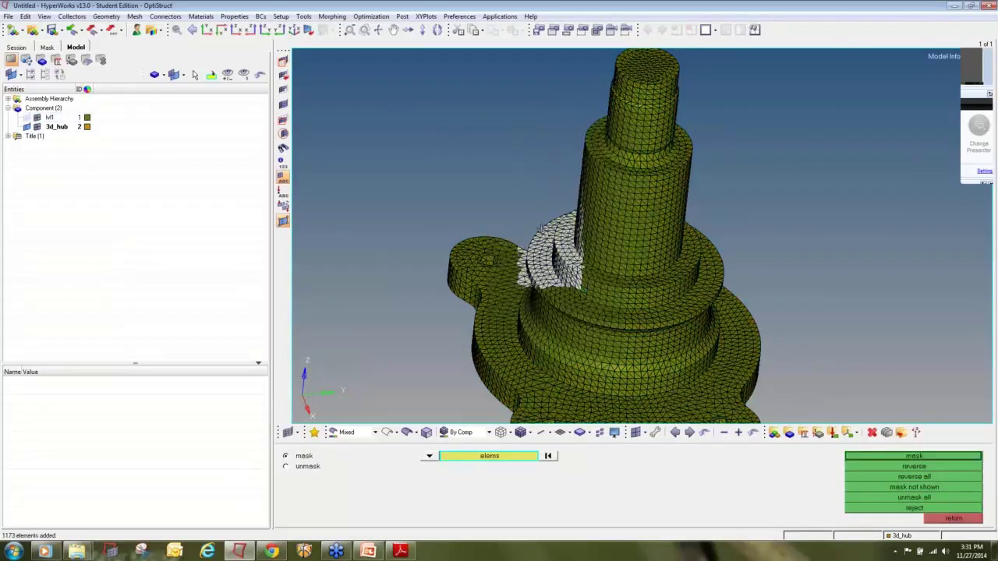
middle_click(537, 243)
left_click_drag(585, 326, 725, 300, "ctrl")
scroll(726, 300, "up", 4, "ctrl")
right_click_drag(725, 303, 681, 258, "ctrl")
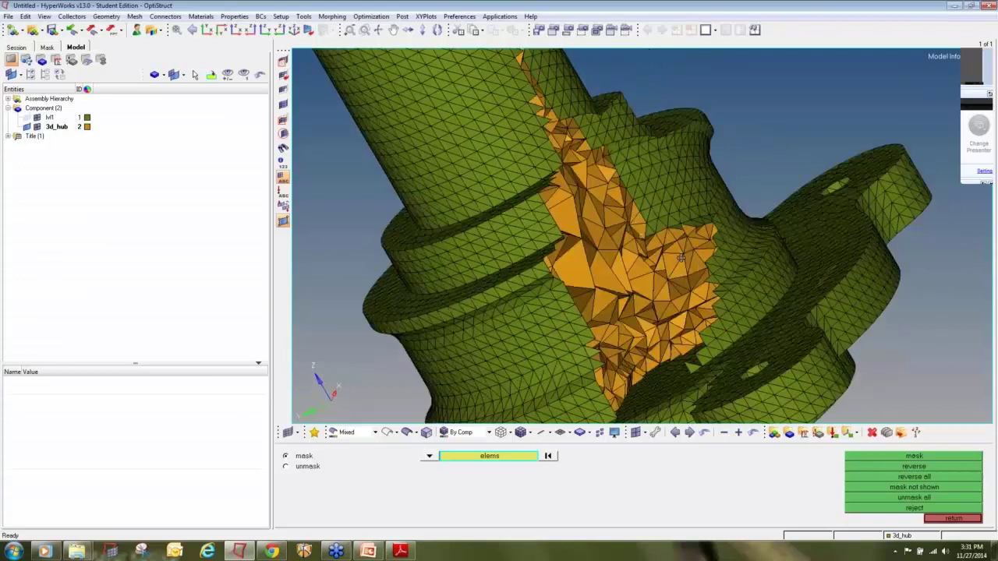
left_click(681, 258)
left_click_drag(681, 258, 601, 260, "ctrl")
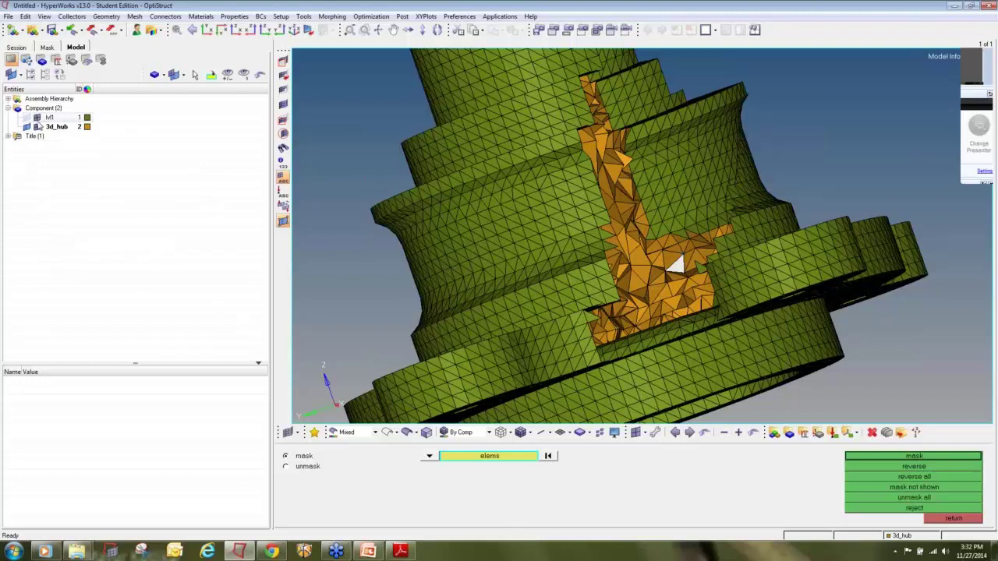
Hide the lvl1 elements and toggle the 3d_hub elements off and on to redisplay the complete tetra mesh.
left_click(36, 118)
left_click(38, 127)
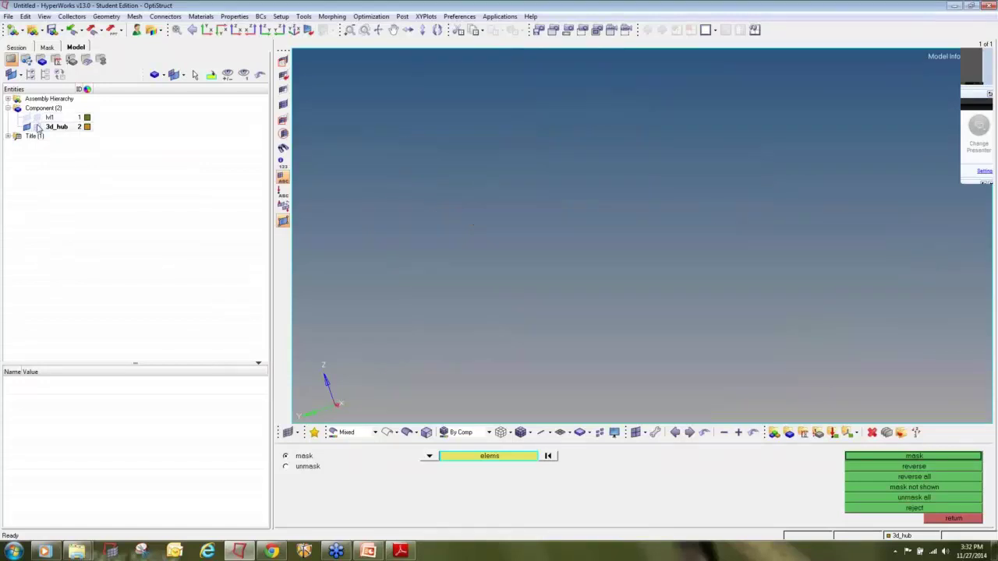
left_click(37, 127)
right_click_drag(912, 355, 885, 290, "ctrl")
scroll(884, 289, "down", 4, "ctrl")
left_click_drag(834, 299, 815, 325, "ctrl")
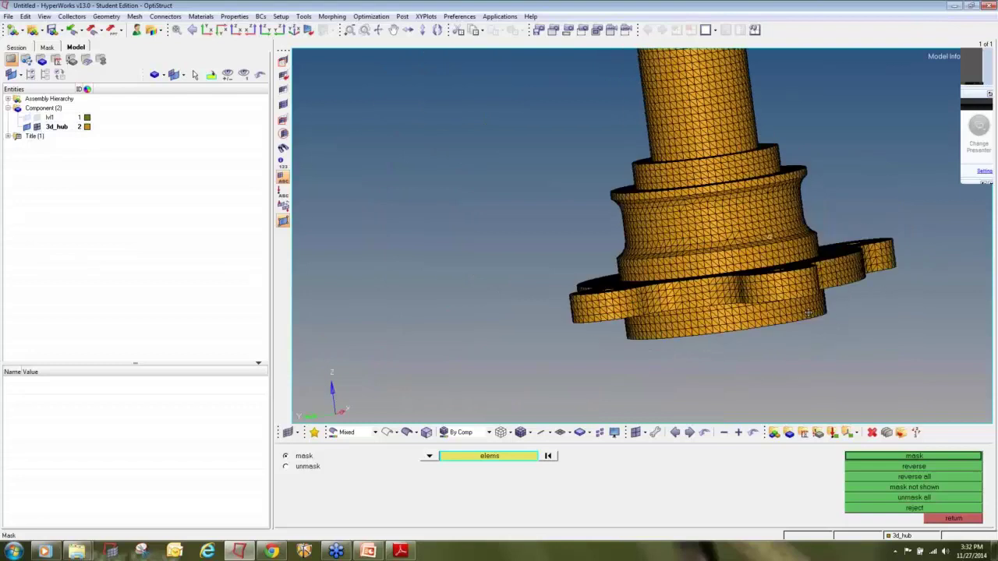
right_click_drag(815, 325, 719, 349, "ctrl")
scroll(719, 350, "down", 3, "ctrl")
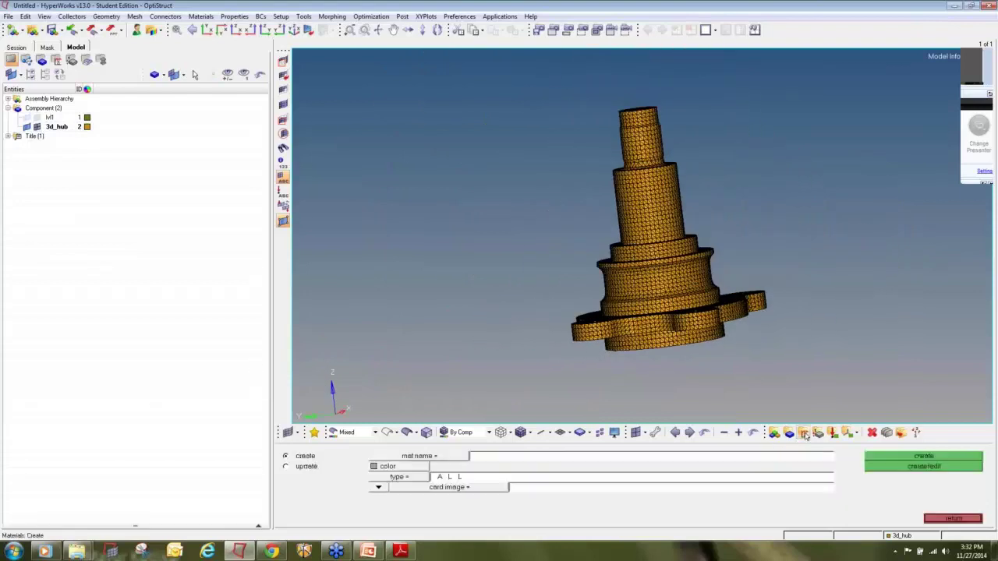
Create an olive green material named Steel with type ISOTROPIC and card image MAT1, and open its card for editing.
left_click(803, 433)
left_click(374, 467)
left_click(418, 497)
left_click(419, 480)
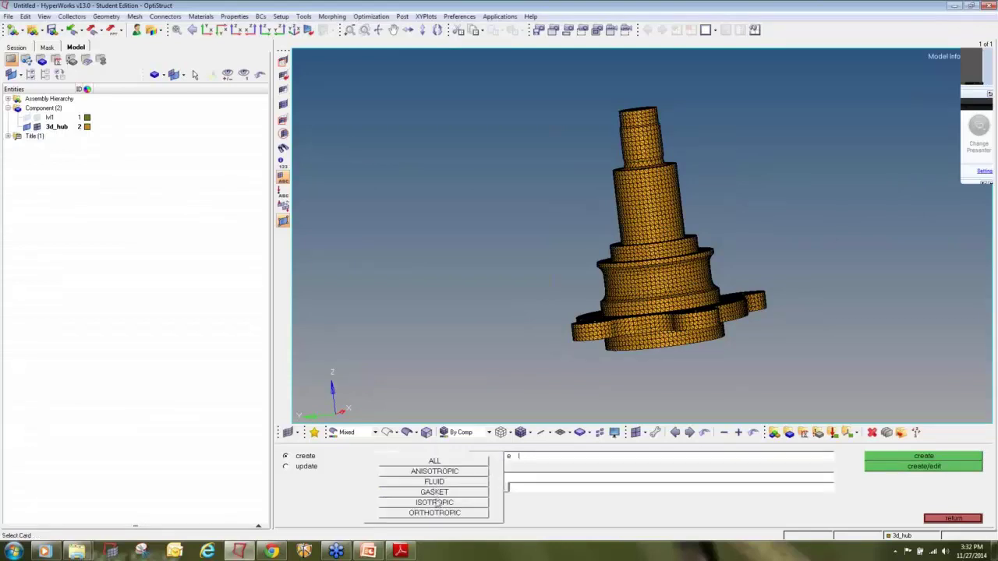
left_click(437, 503)
left_click(463, 488)
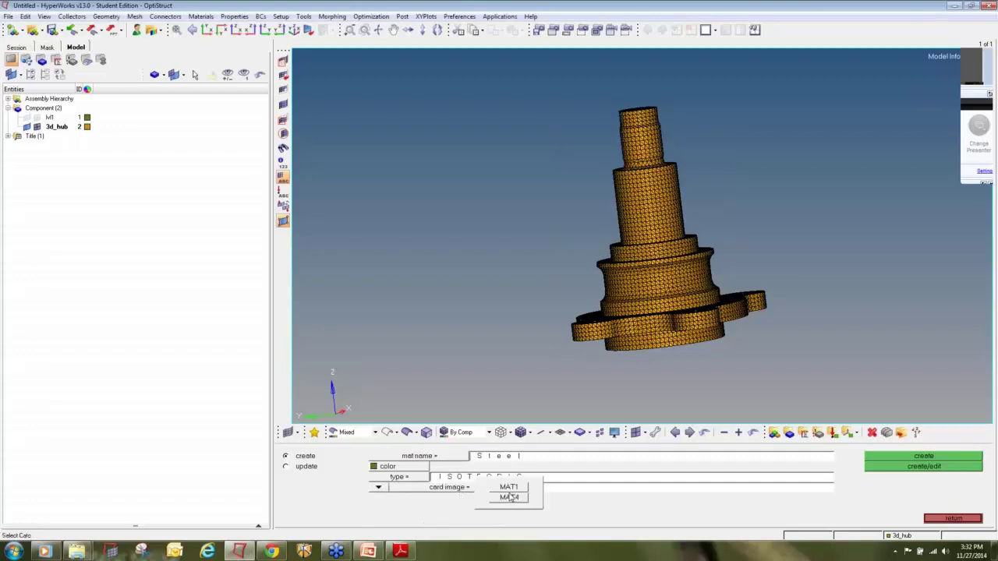
left_click(516, 487)
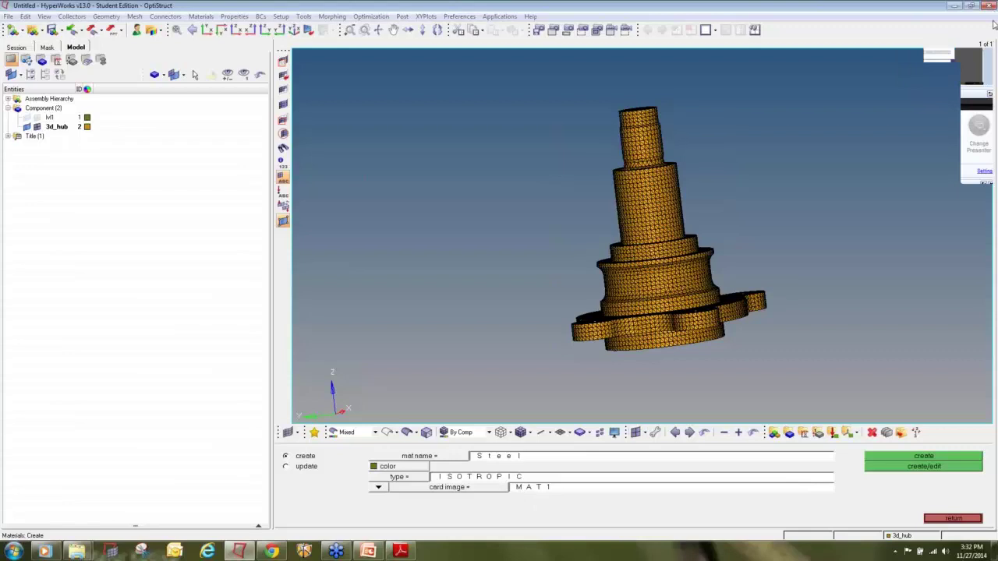
mouse_move(986, 39)
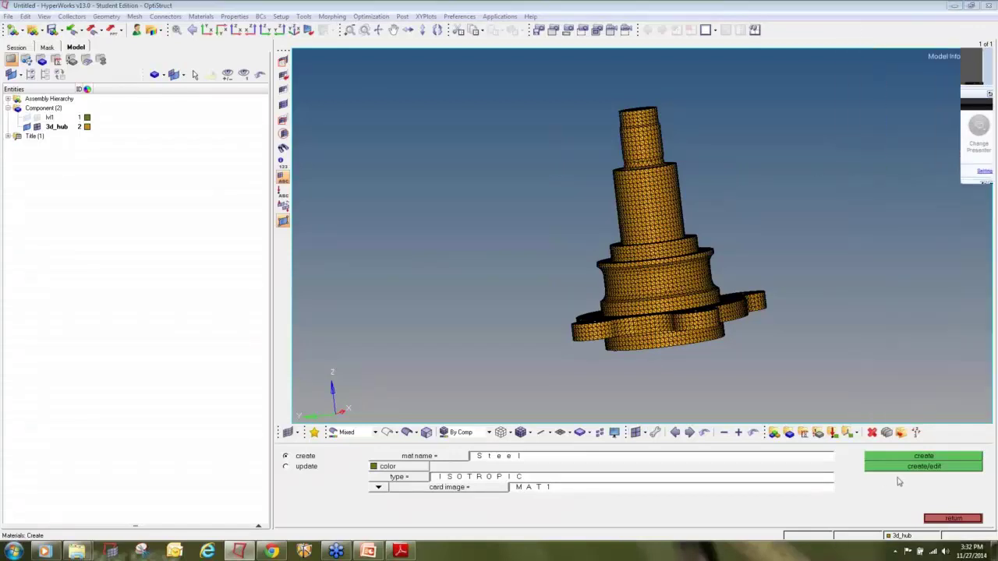
left_click(898, 468)
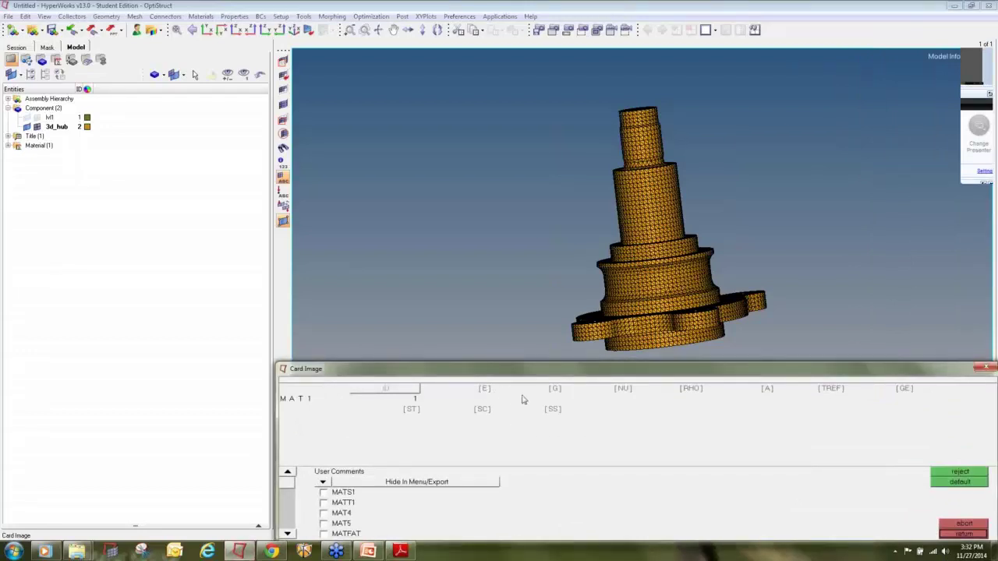
Set the Steel card's E to 2.1e+05, NU to 0.300 and RHO to 7.9e-09, and return to the main menu.
left_click(447, 395)
left_click(595, 399)
left_click(668, 398)
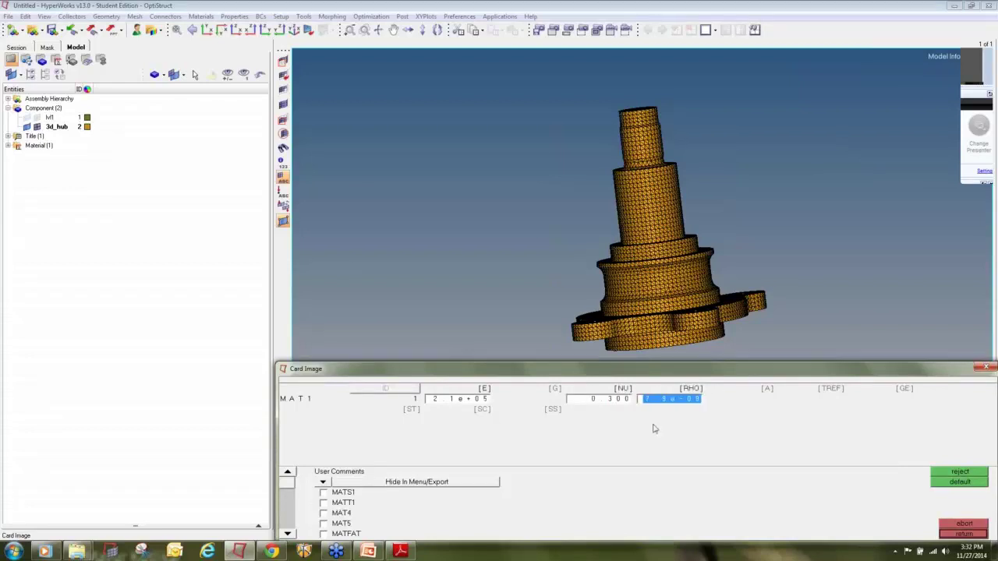
type("7.9e-09")
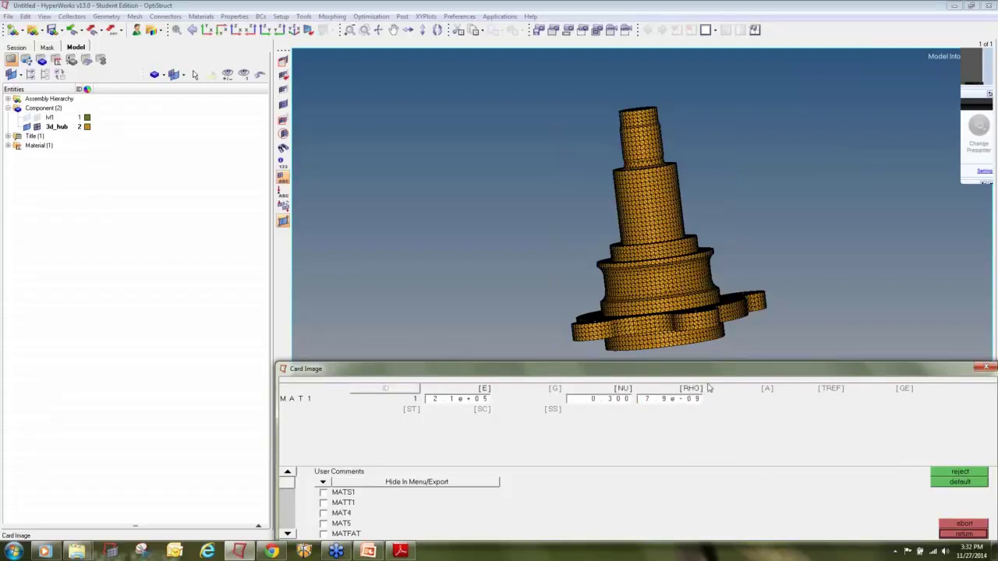
left_click(957, 535)
left_click(953, 520)
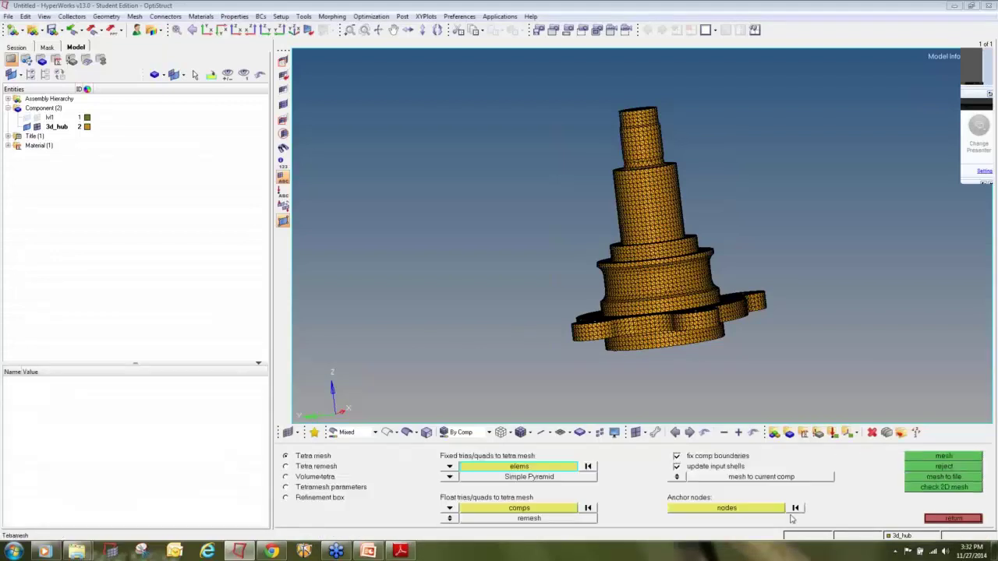
left_click(926, 519)
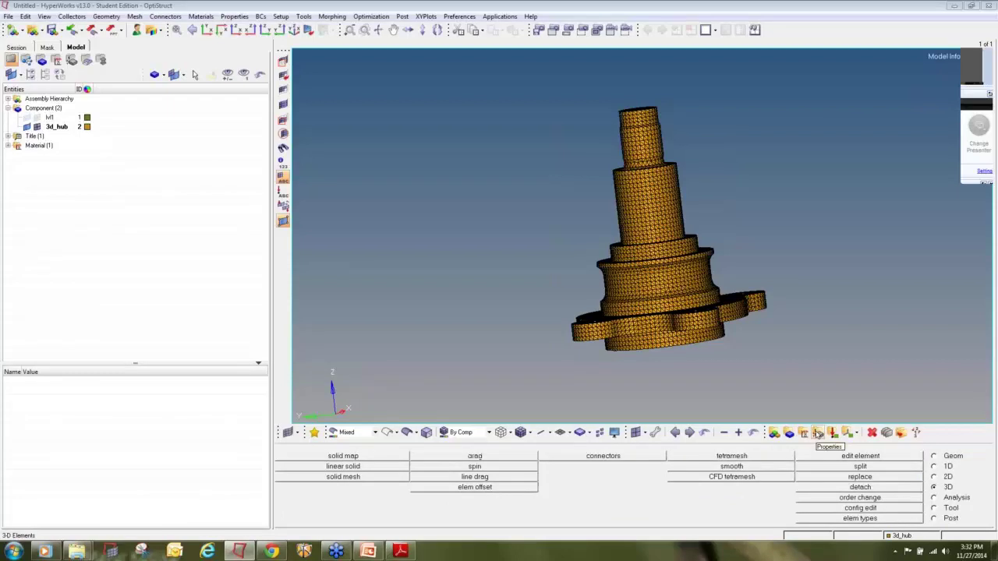
Start a new property named Hub_prop with a light blue-violet color and type 3D.
left_click(817, 434)
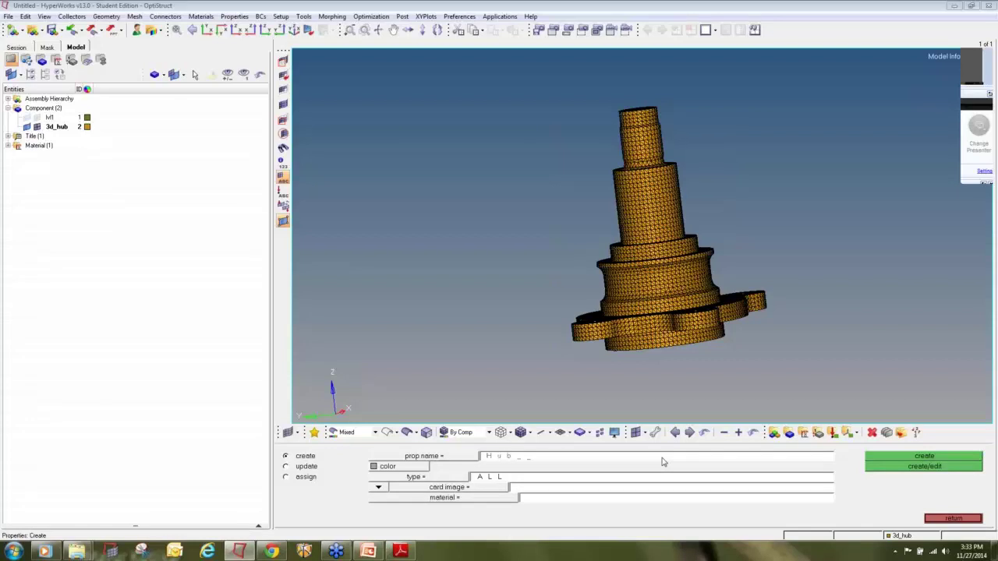
left_click(411, 467)
left_click(417, 477)
left_click(490, 477)
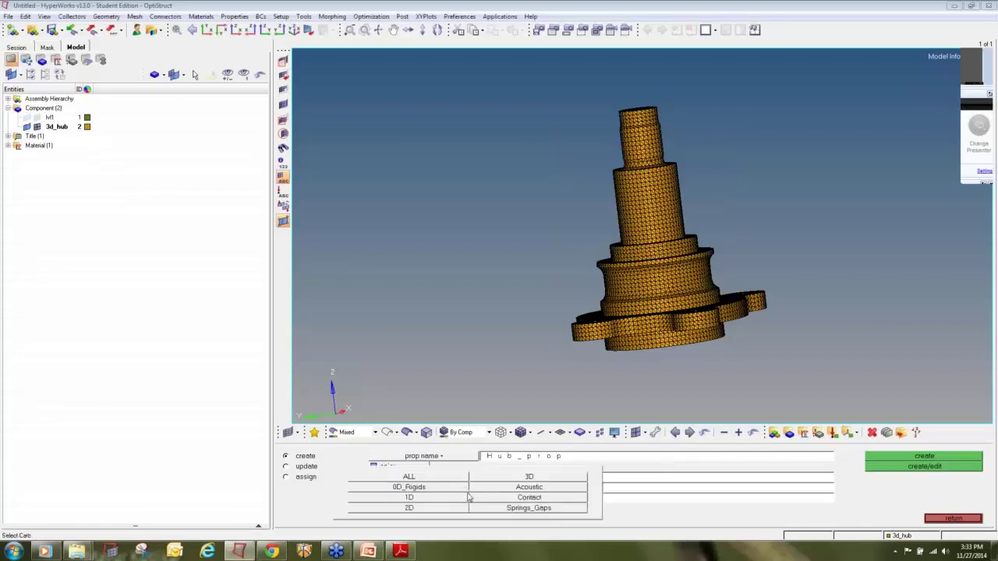
left_click(492, 481)
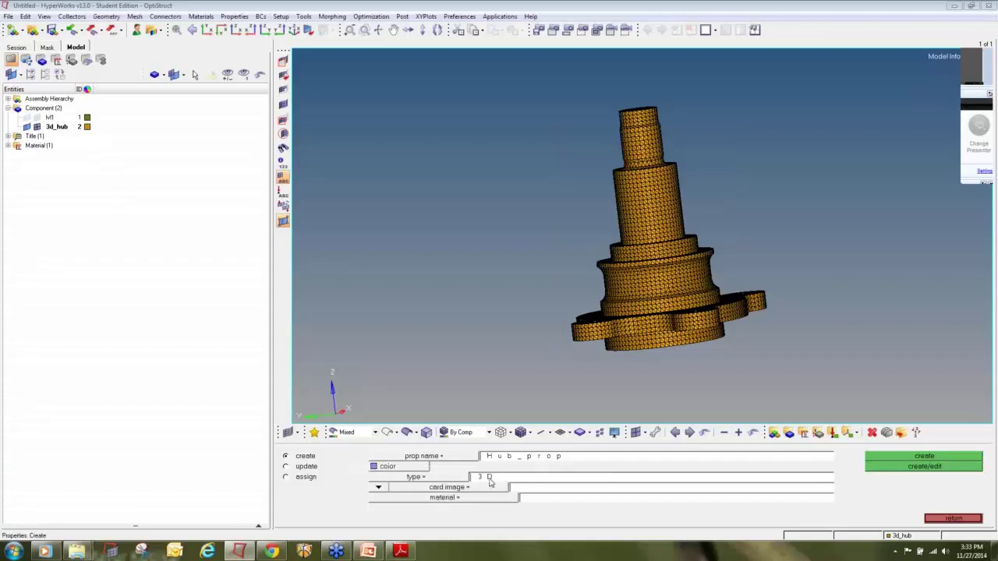
Create the Hub_prop property with card image PSOLID and material Steel, and expand the model's Material and Property entries.
left_click(464, 482)
left_click(500, 480)
left_click(509, 488)
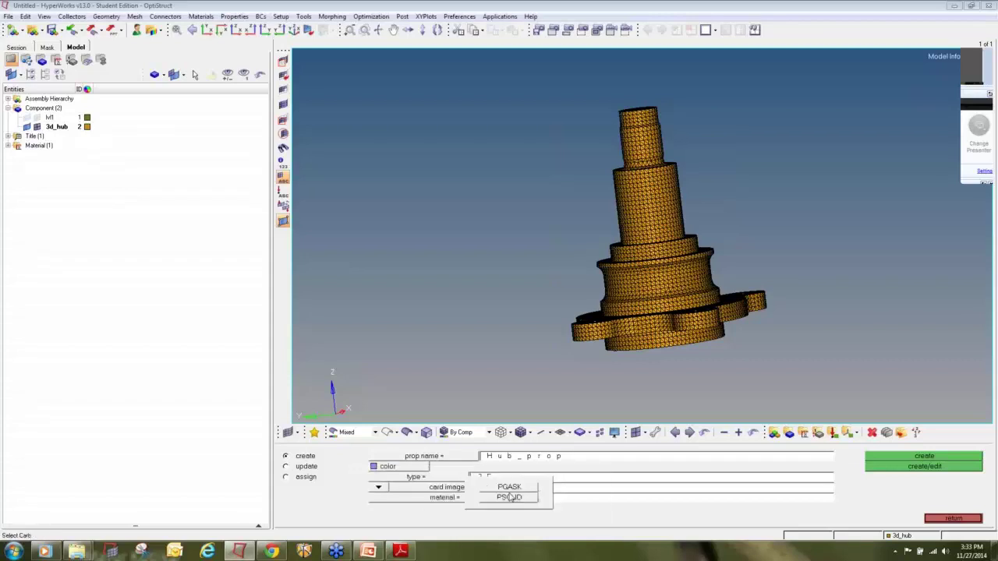
left_click(510, 498)
left_click(508, 501)
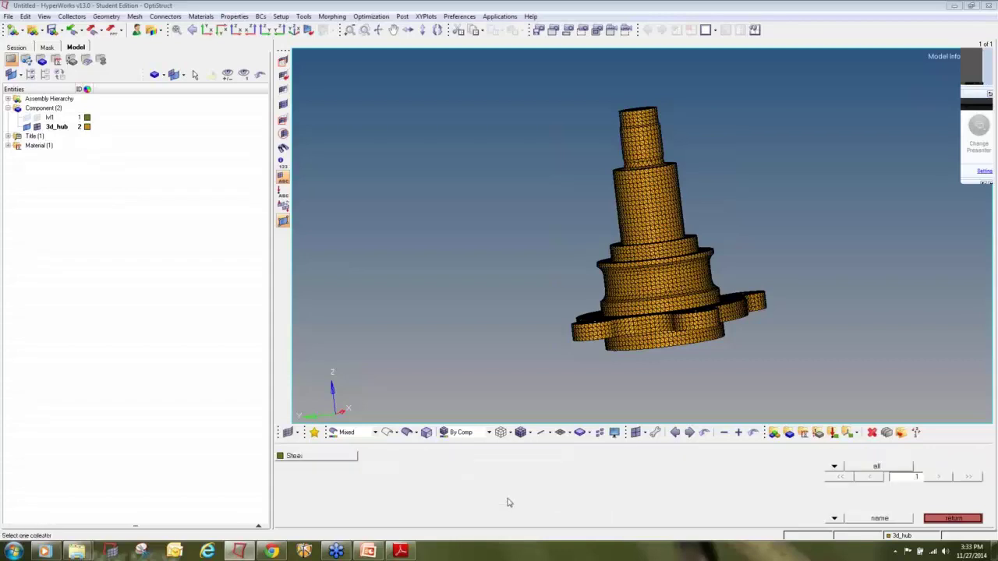
left_click(329, 460)
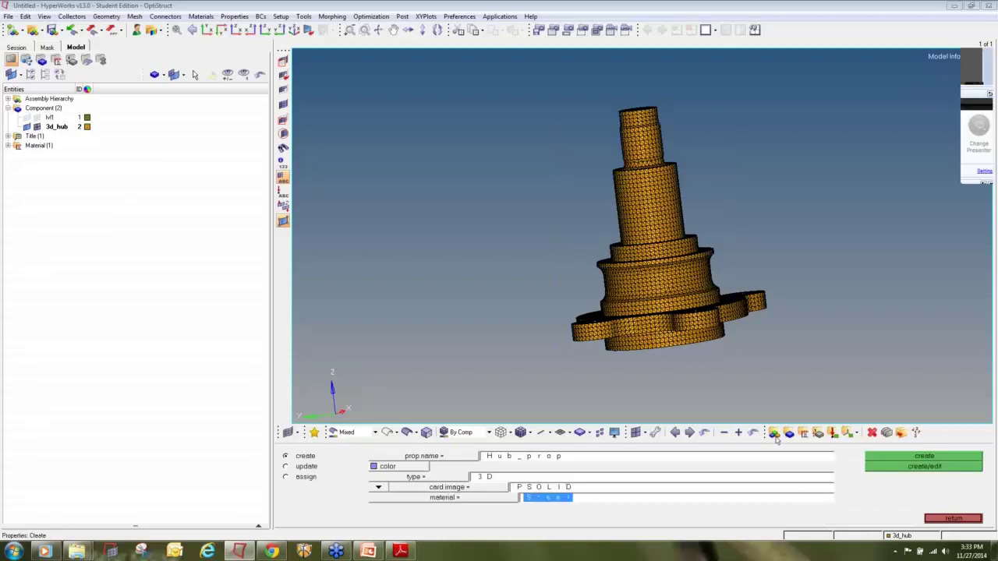
left_click(897, 456)
left_click(946, 518)
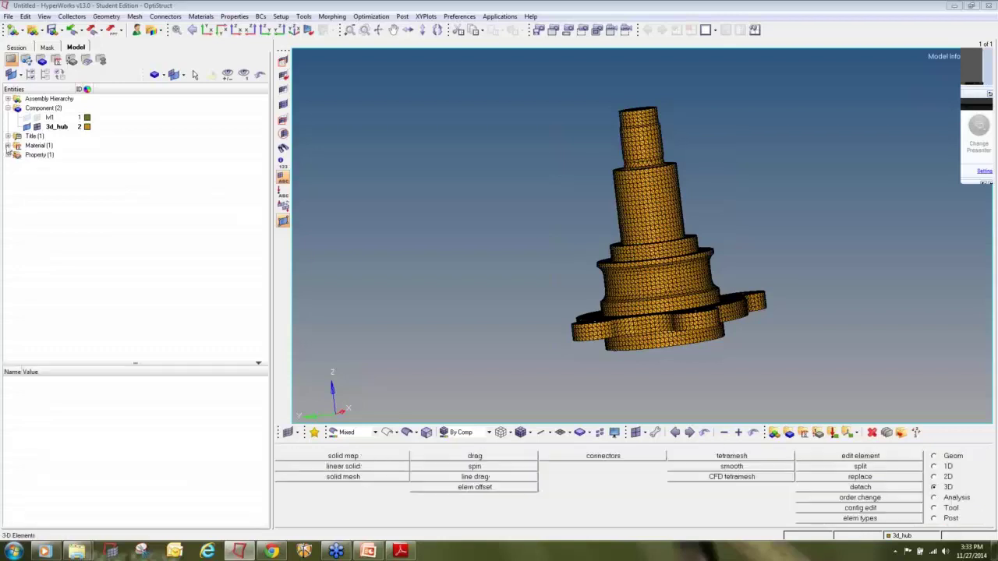
left_click(8, 145)
left_click(8, 163)
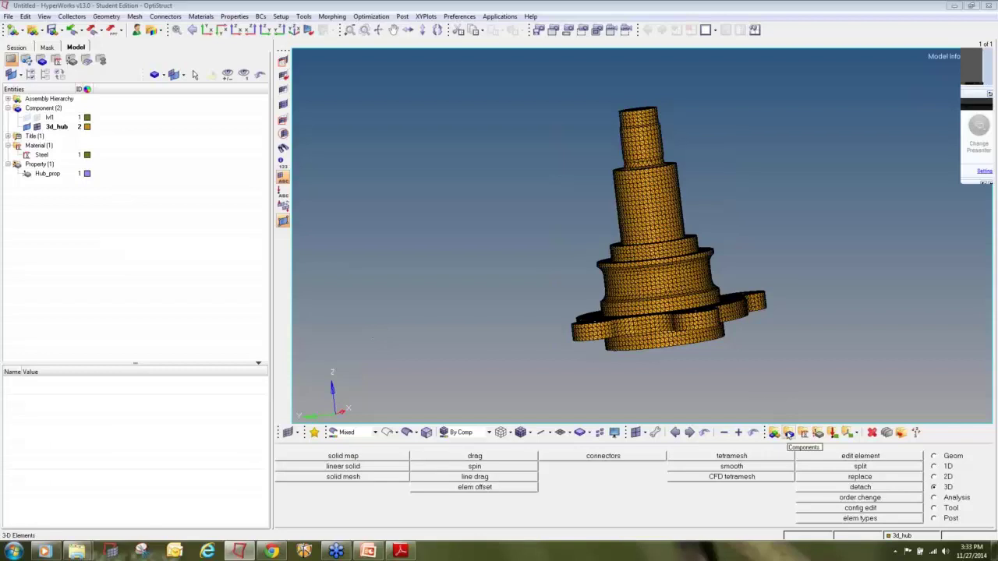
Start a component update with property Hub_prop and mark 3d_hub as the component to update.
left_click(789, 432)
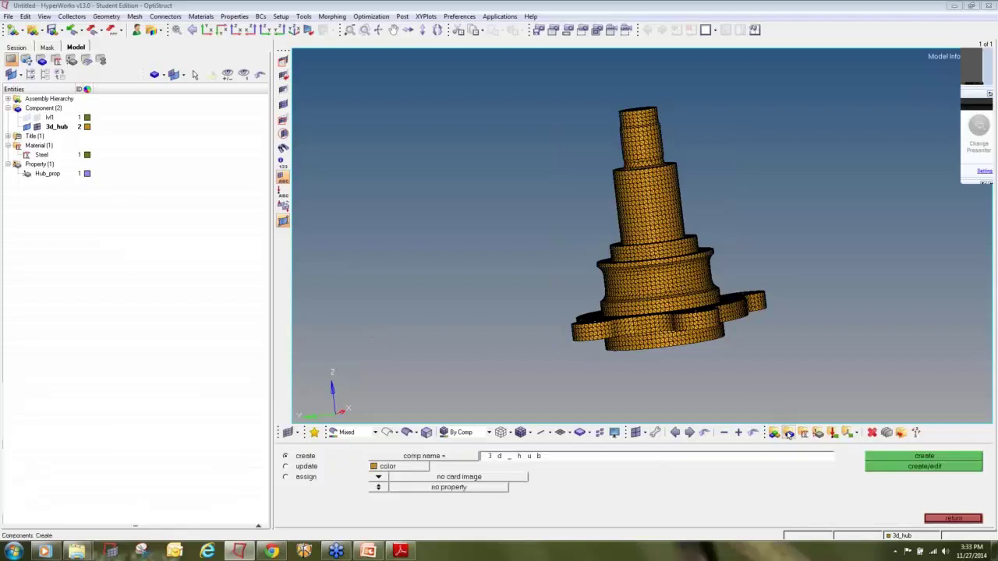
left_click(285, 466)
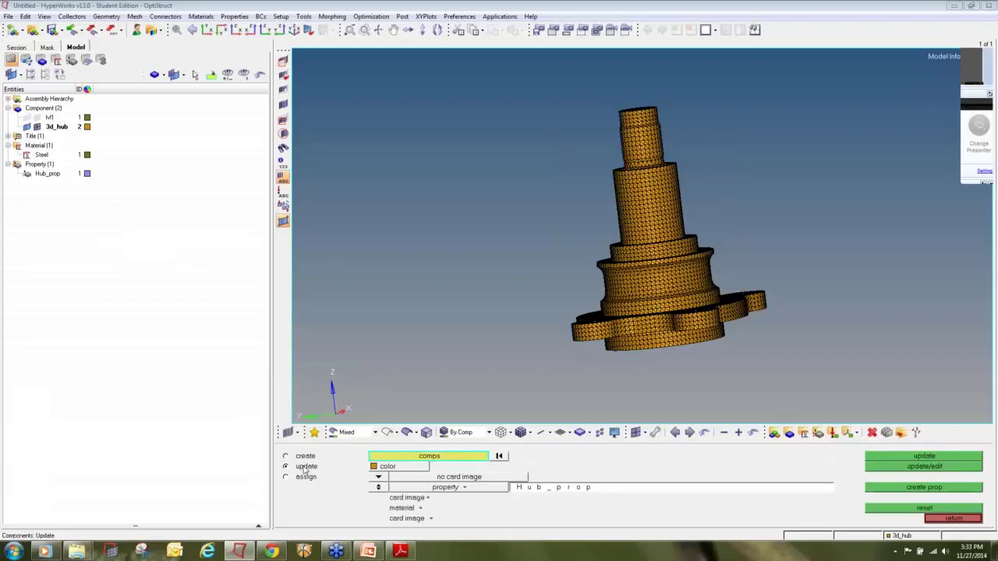
left_click(418, 460)
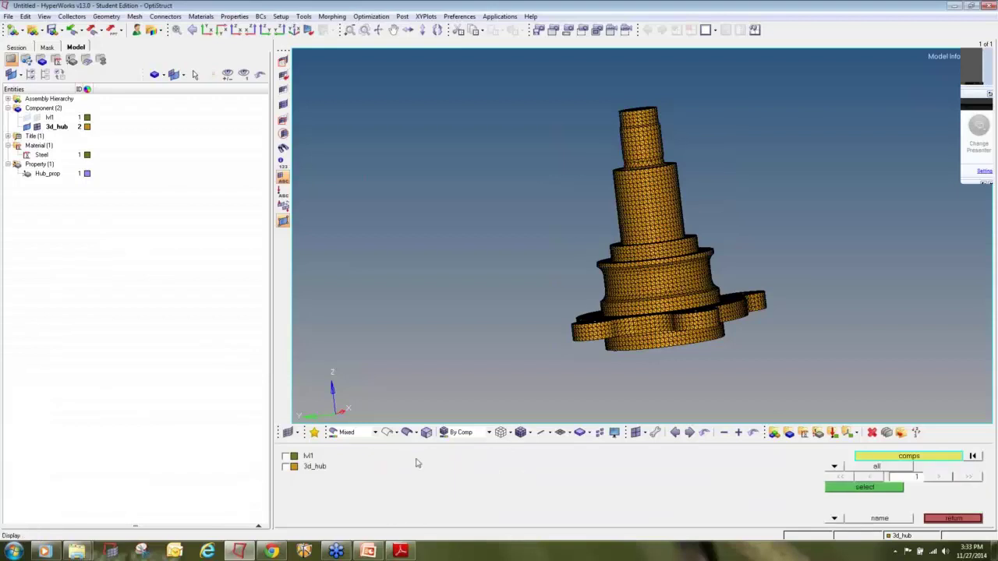
left_click(285, 467)
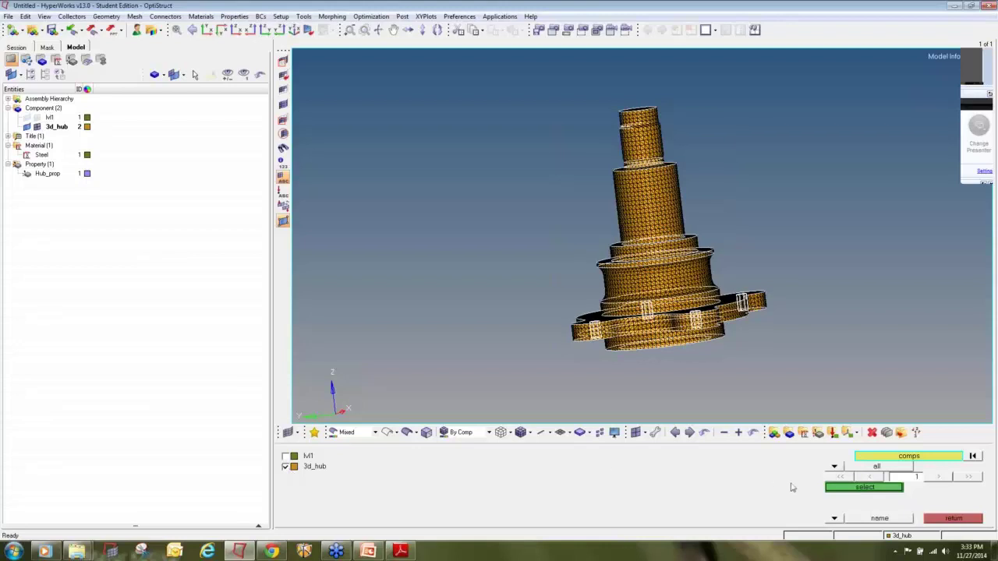
Update the 3d_hub component so that it uses the Hub_prop property.
left_click(845, 488)
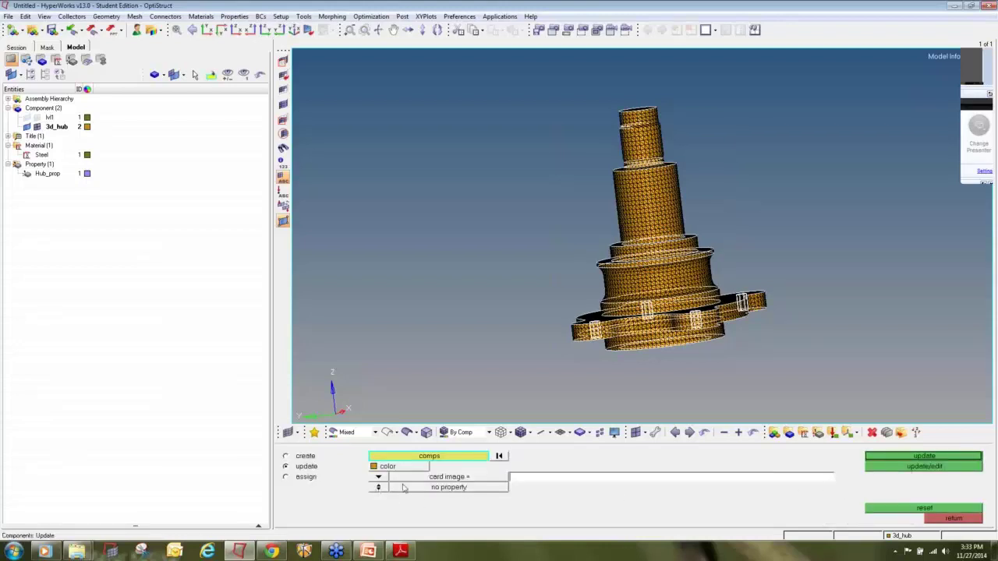
left_click(380, 487)
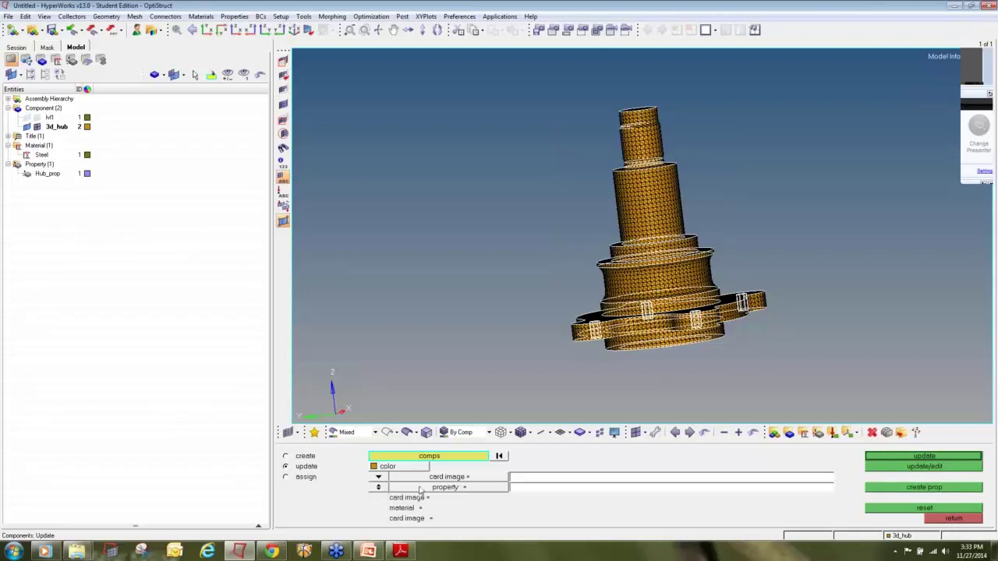
left_click(421, 487)
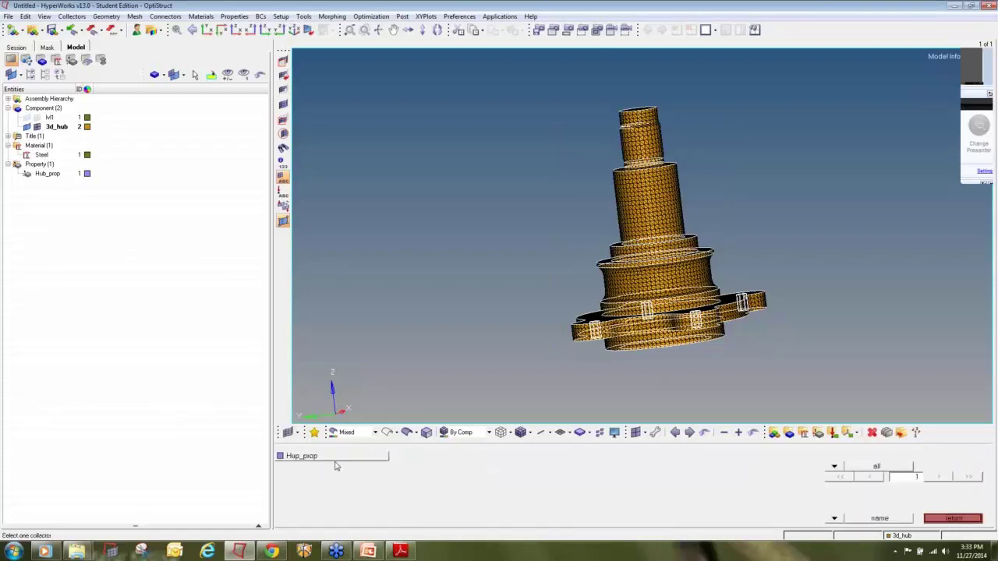
left_click(334, 459)
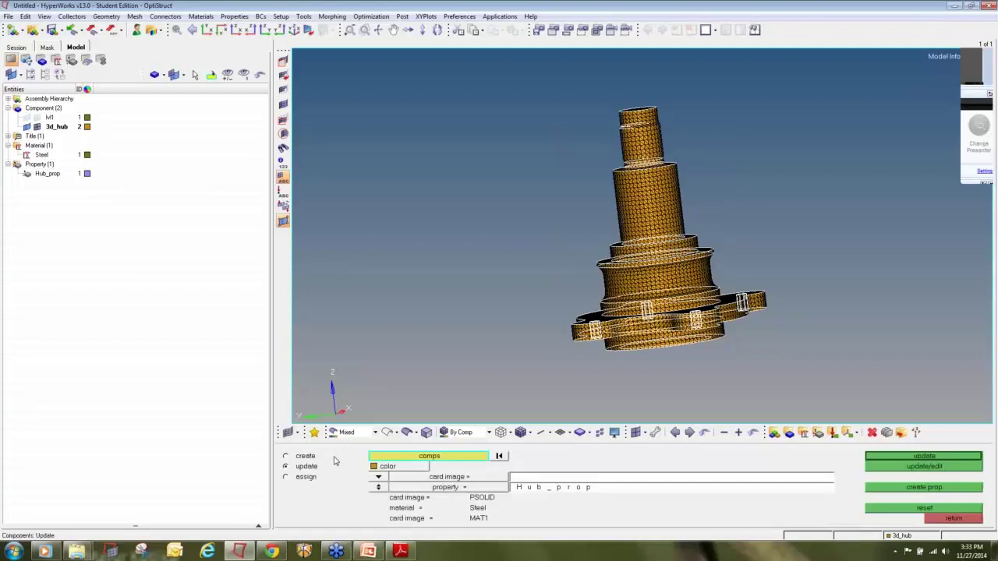
left_click(894, 458)
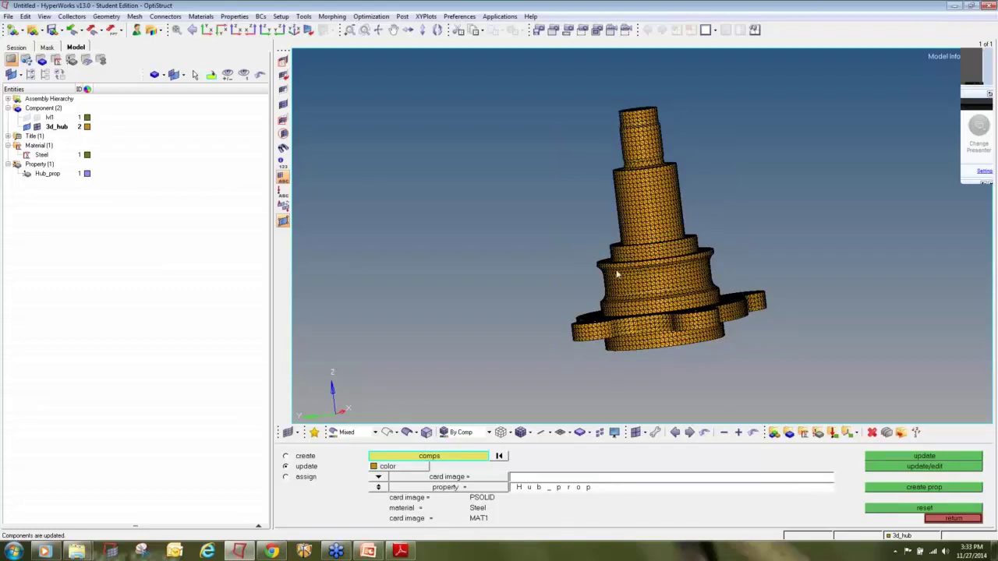
Check the hub mesh coloured by material and by property, and return to colouring by component.
left_click(464, 435)
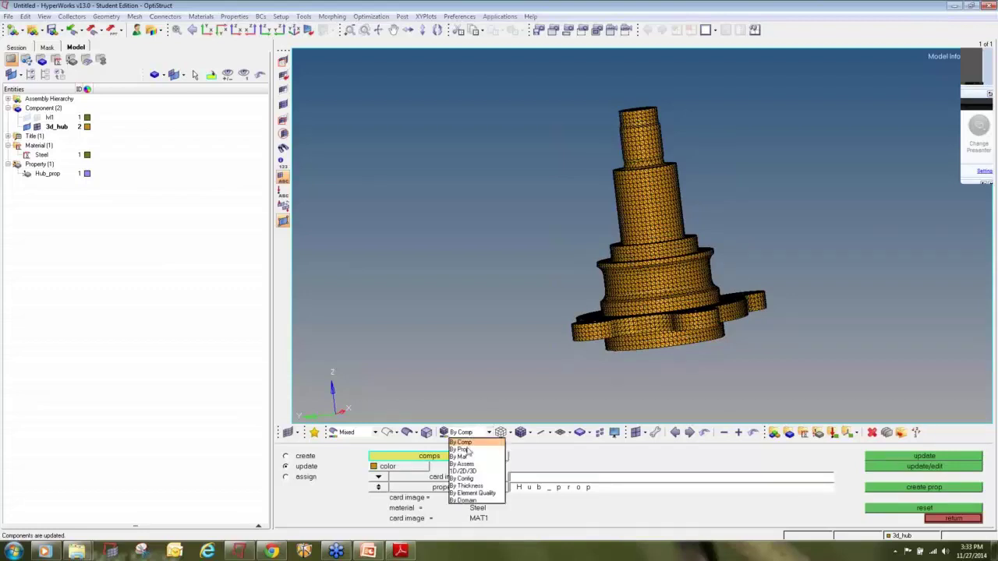
left_click(467, 443)
left_click(464, 432)
left_click(466, 453)
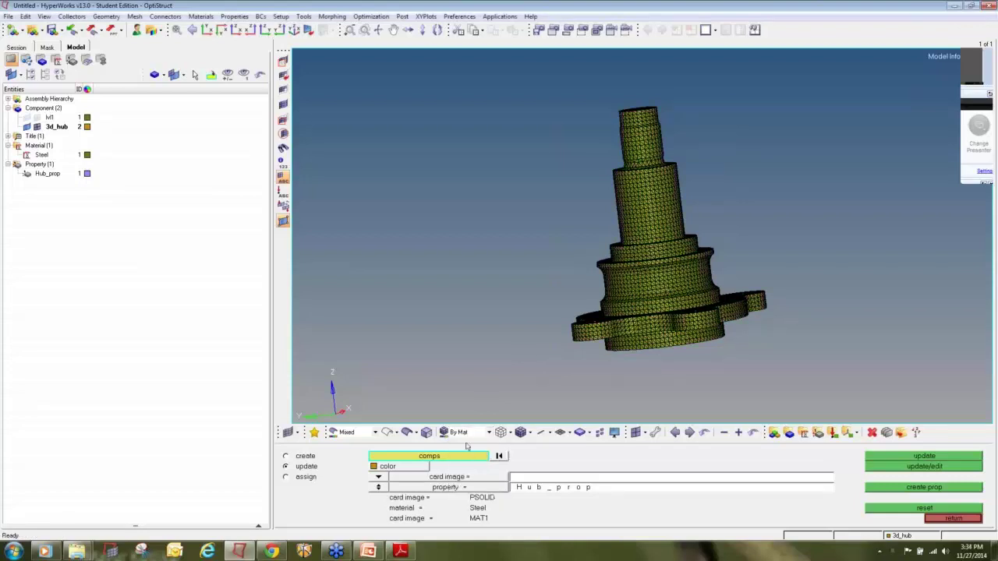
left_click(466, 433)
left_click(466, 453)
left_click(466, 432)
left_click(464, 452)
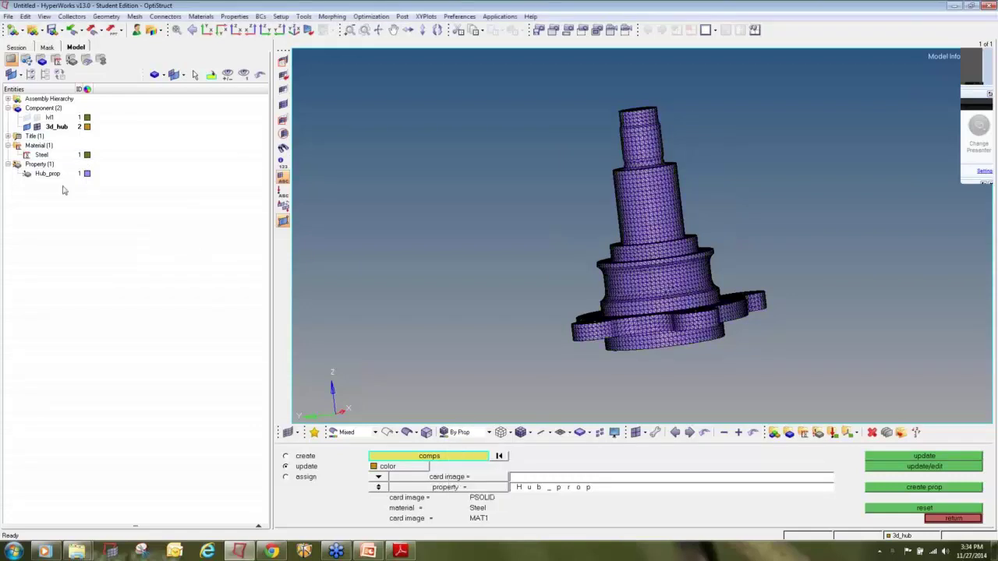
left_click(459, 434)
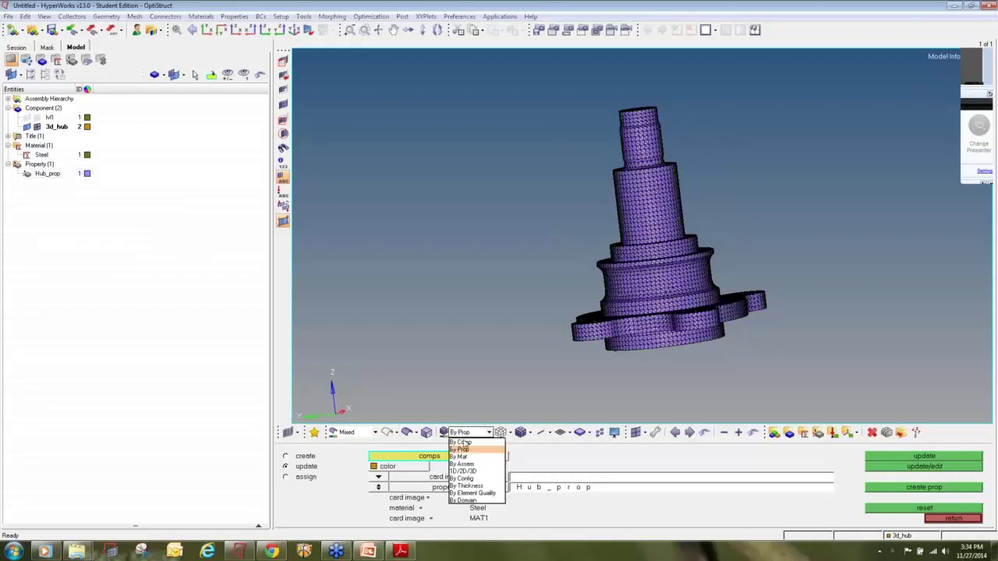
left_click(463, 442)
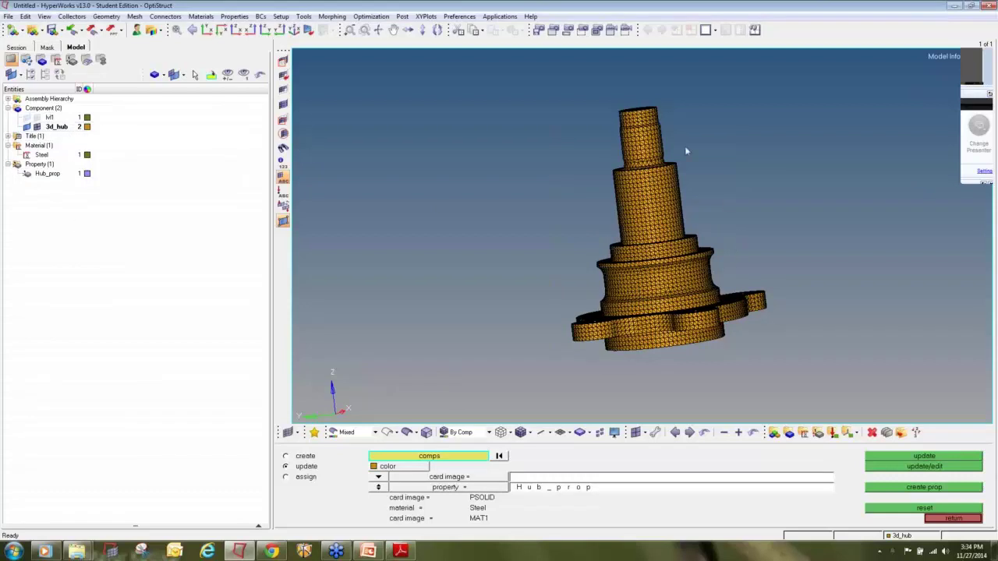
Examine the hub's surface mesh from the flange end and in a close side view.
mouse_move(563, 153)
left_mouse_down("ctrl")
mouse_move(530, 183)
mouse_move(473, 283)
mouse_move(758, 216)
mouse_move(599, 239)
left_mouse_up("ctrl")
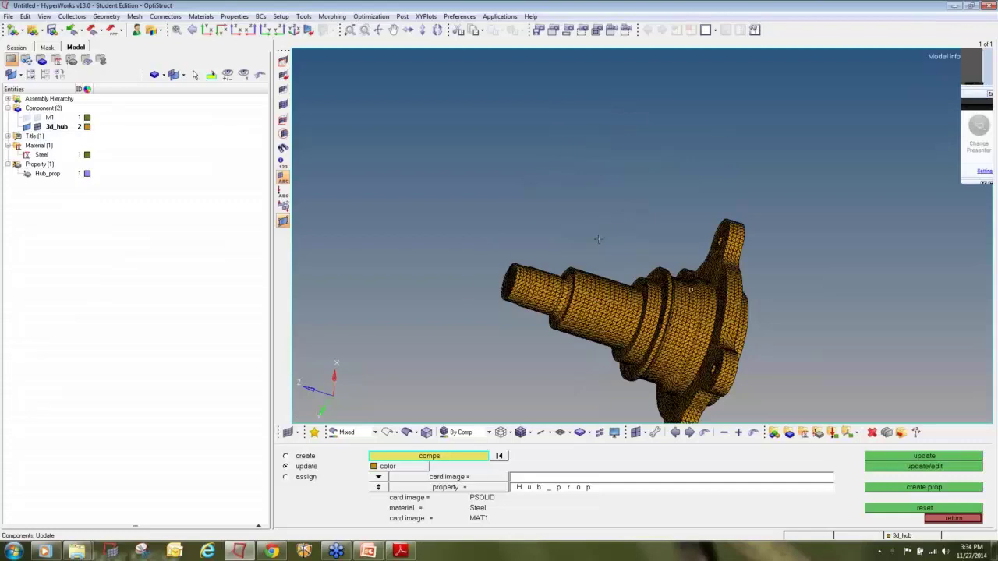
right_click_drag(695, 260, 702, 189, "ctrl")
scroll(651, 180, "down", 3, "ctrl")
left_click_drag(625, 176, 593, 207, "ctrl")
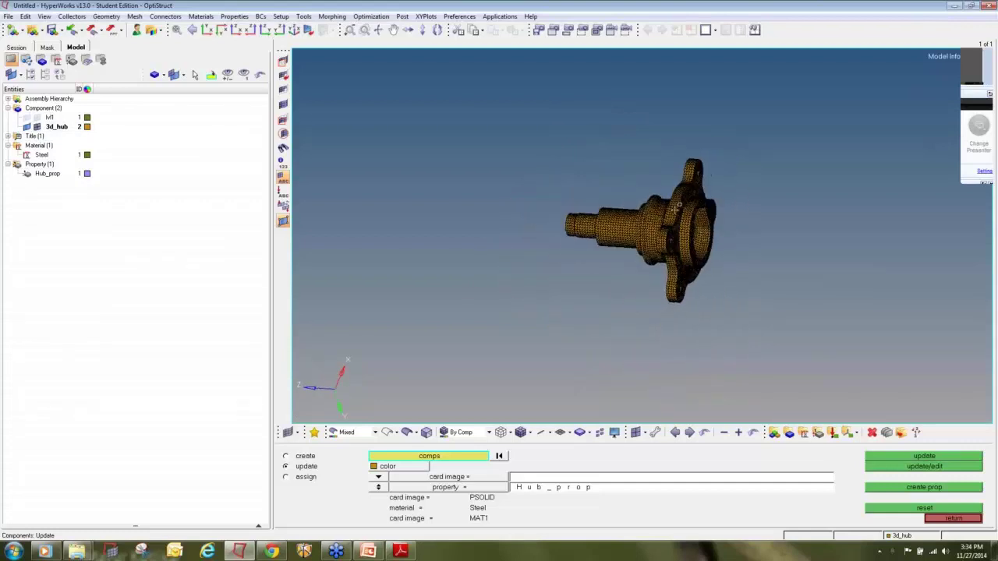
left_click_drag(675, 209, 720, 319, "ctrl")
right_click_drag(722, 298, 753, 309, "ctrl")
scroll(730, 241, "up", 5, "ctrl")
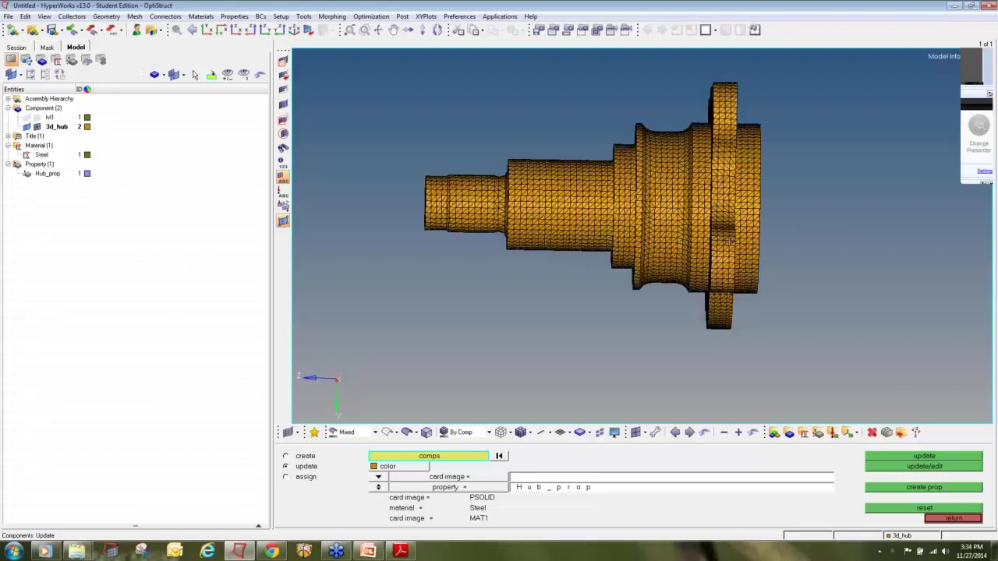
right_click_drag(729, 242, 726, 296, "ctrl")
scroll(717, 203, "up", 3, "ctrl")
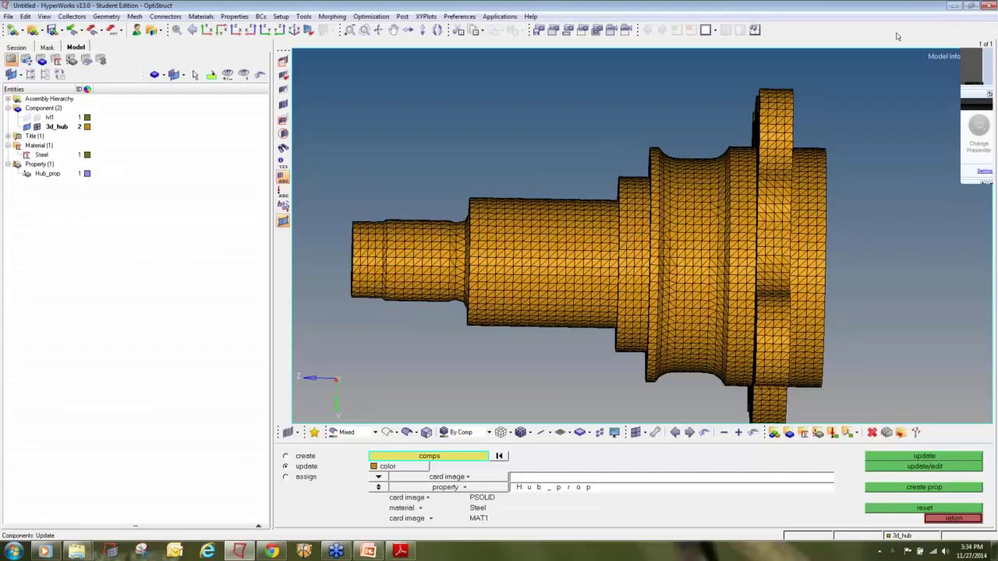
Dismiss the message log of the loaded hub.h3d results and hide the 2d_face component.
left_click(989, 23)
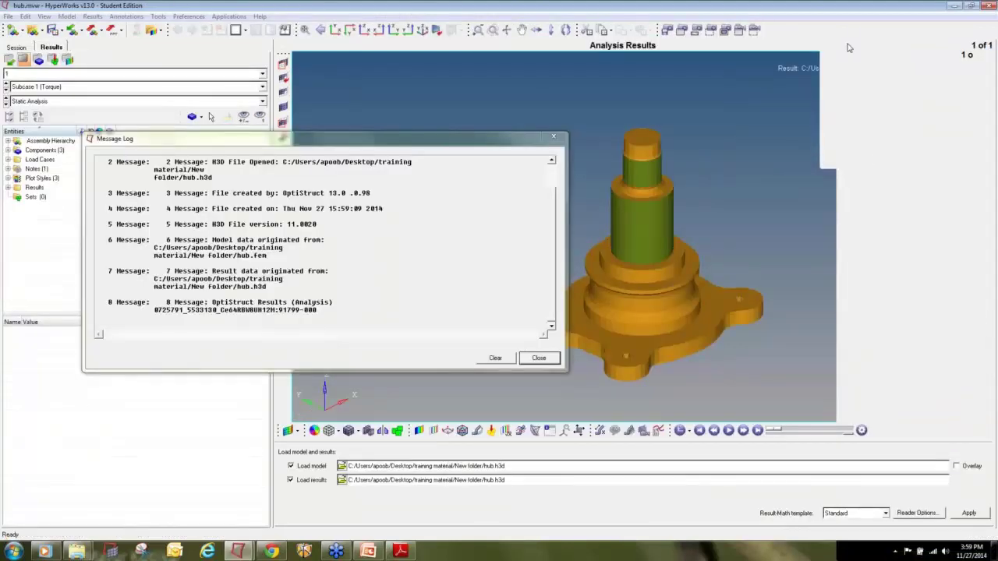
left_click(557, 137)
left_click_drag(722, 88, 521, 162, "ctrl")
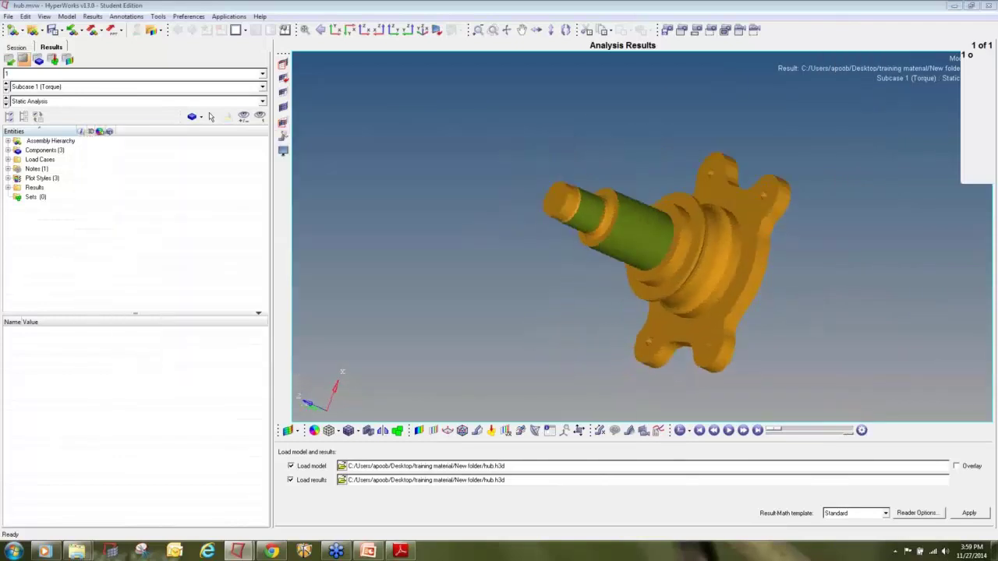
left_click(8, 150)
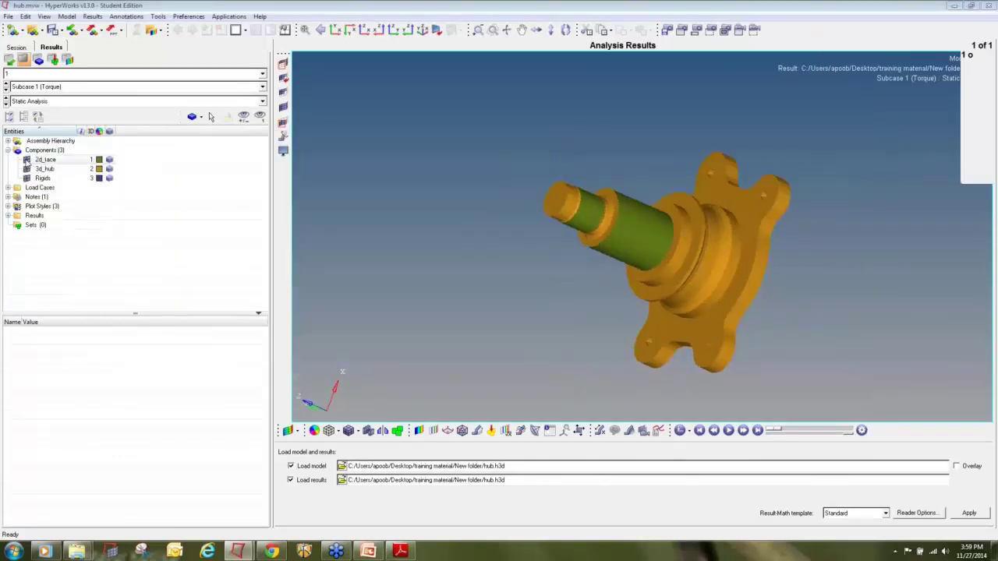
left_click(27, 159)
right_click_drag(736, 192, 711, 150, "ctrl")
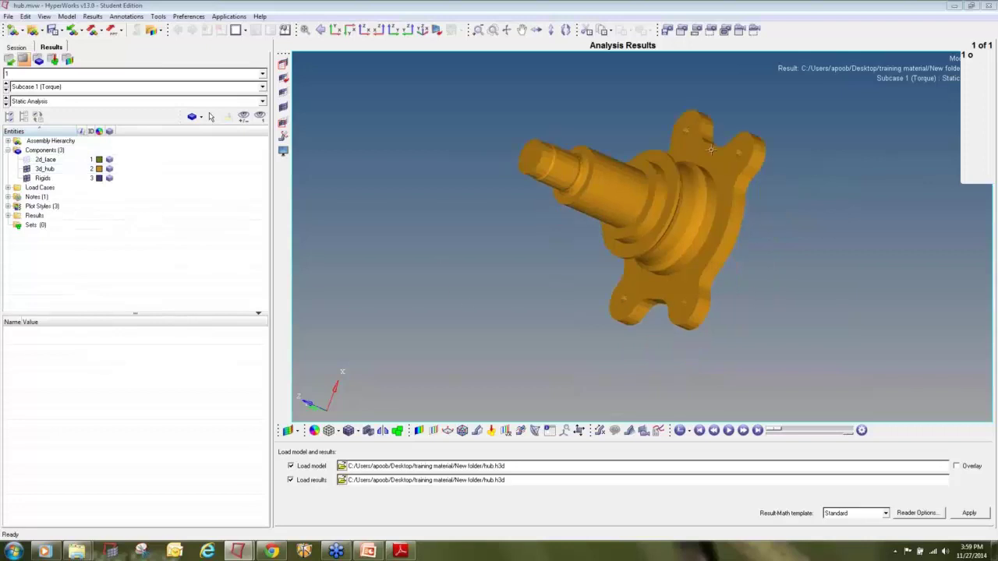
scroll(712, 153, "up", 3, "ctrl")
scroll(697, 185, "down", 2, "ctrl")
left_click_drag(743, 246, 783, 247, "ctrl")
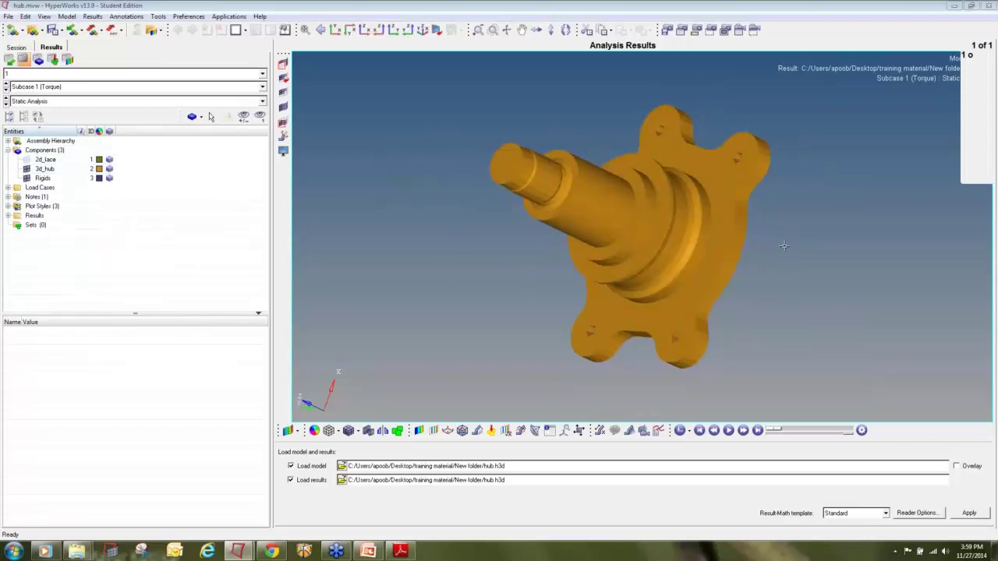
left_click(989, 26)
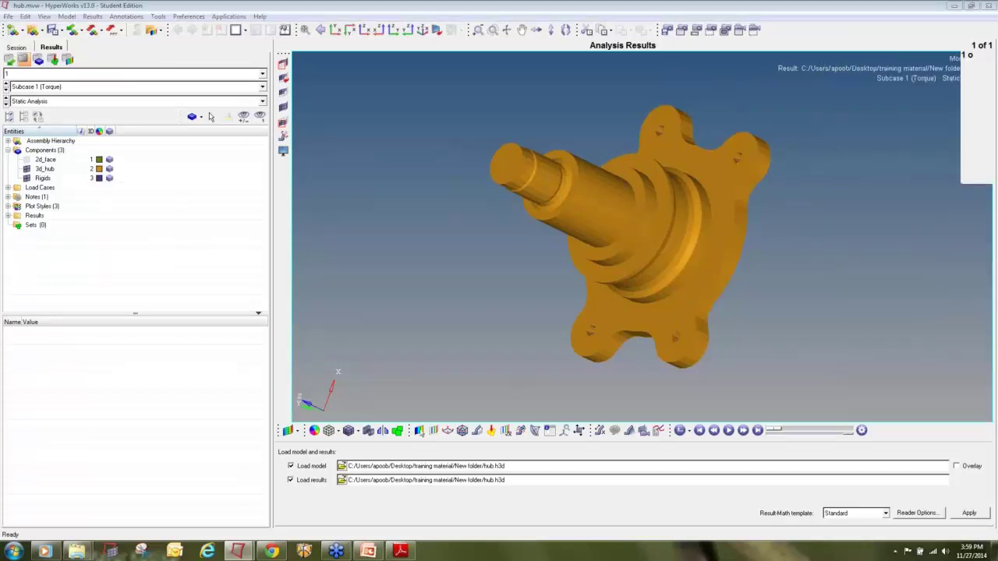
Contour the displacement magnitude on the hub for Subcase 1 (Torque) and animate the result.
left_click(419, 430)
left_click(607, 517)
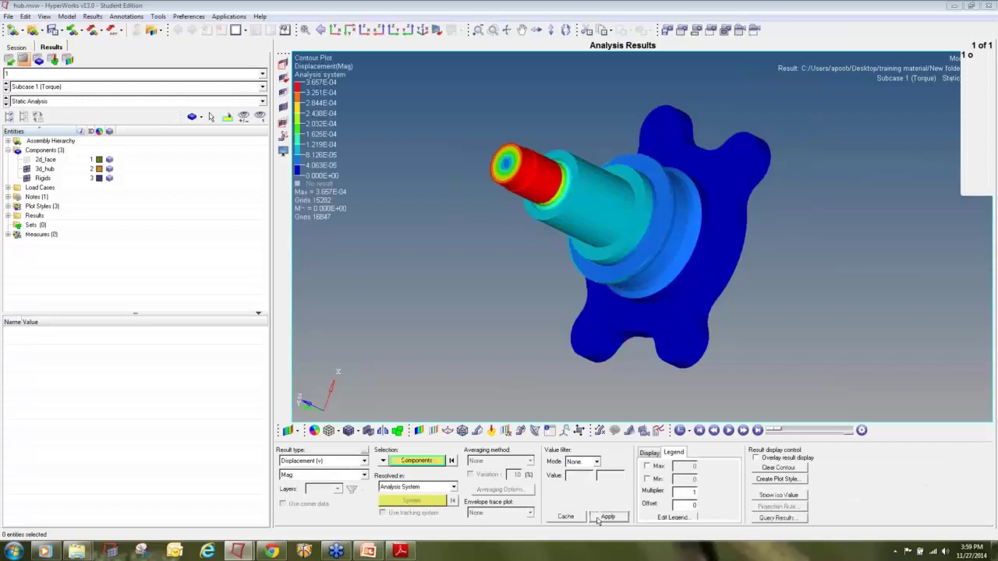
mouse_move(819, 220)
left_mouse_down("ctrl")
mouse_move(918, 211)
mouse_move(818, 211)
left_mouse_up("ctrl")
left_click(989, 160)
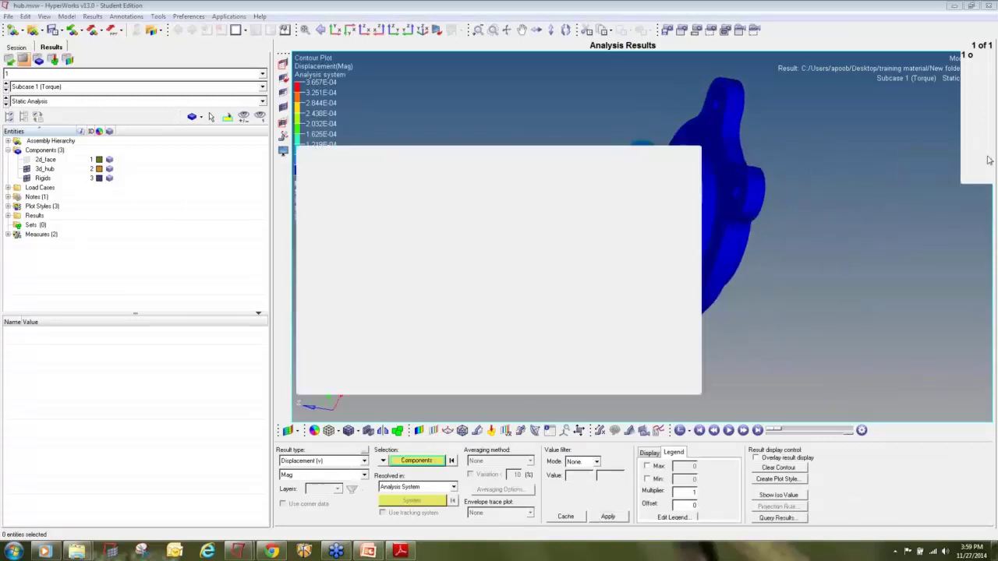
left_click(666, 176)
left_click(729, 431)
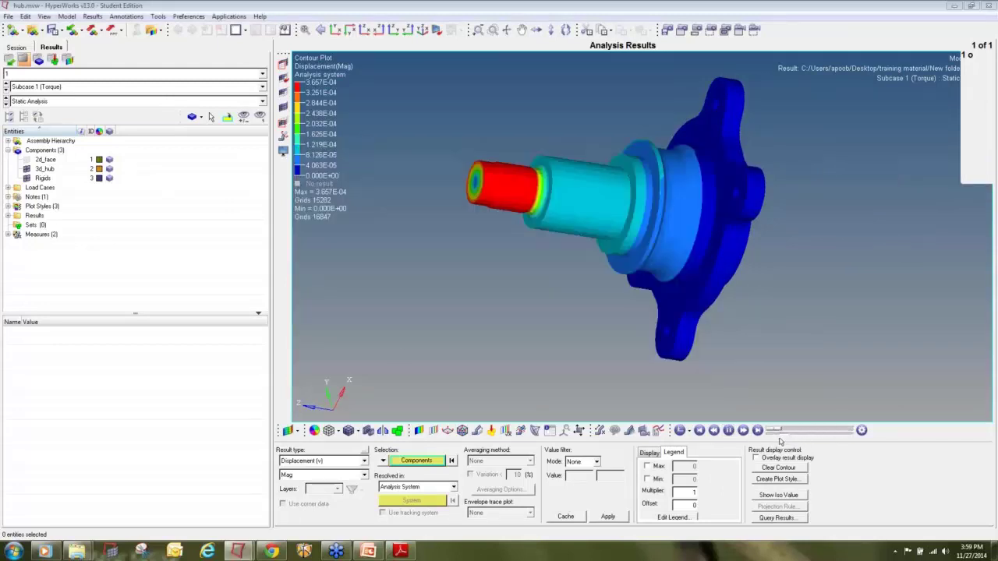
Show only the maximum of the Static MinMax Result measure and set the uniform deformation scale factor to 1000.
left_click(600, 430)
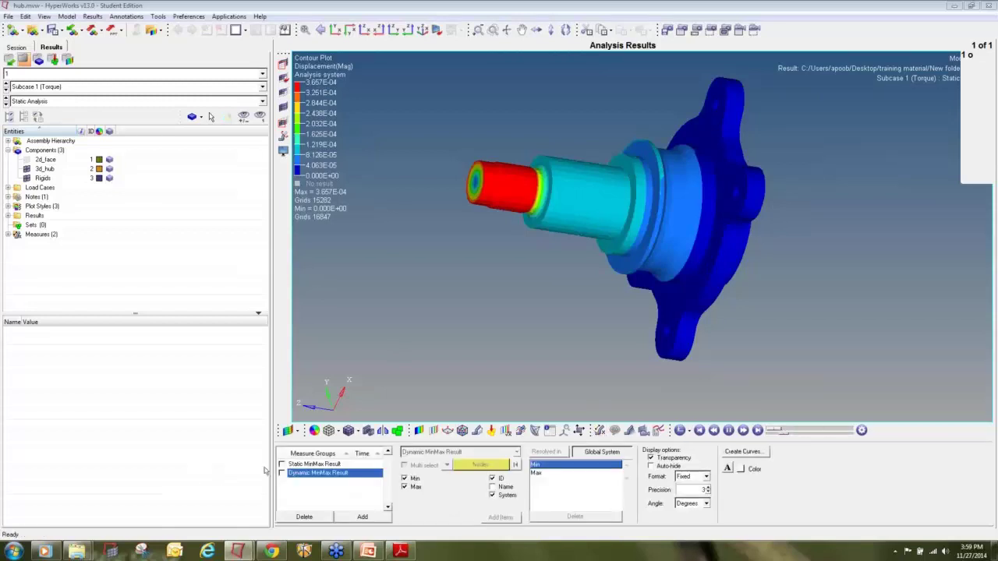
left_click(283, 464)
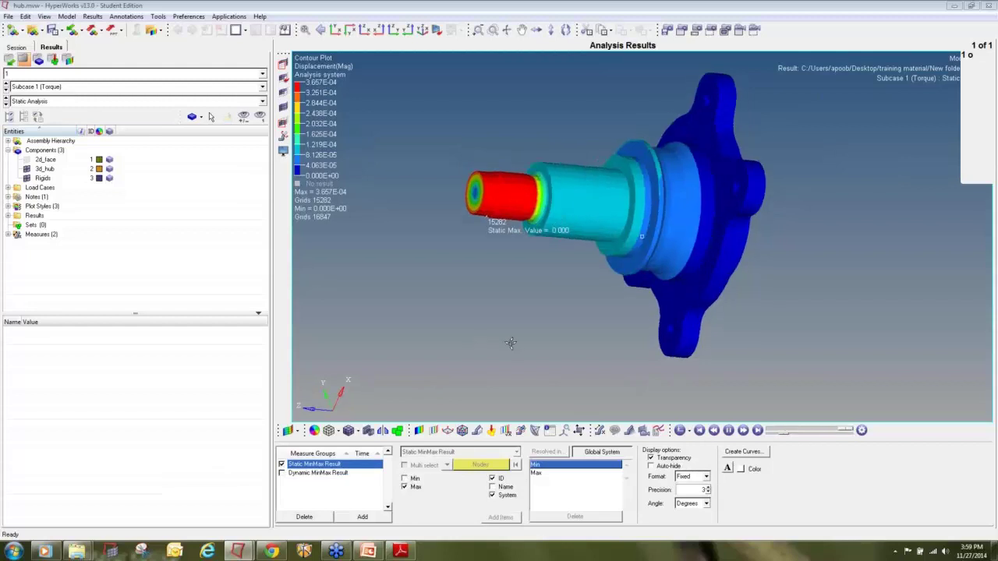
left_click(478, 430)
type("1000")
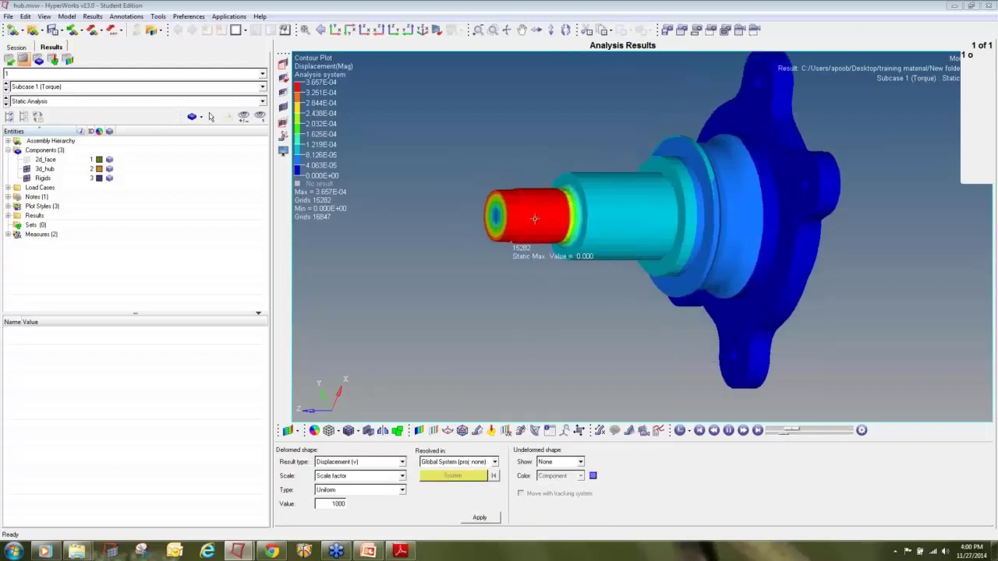
Contour the von Mises Element Stresses (2D & 3D) on the hub with Simple averaging.
left_click(419, 430)
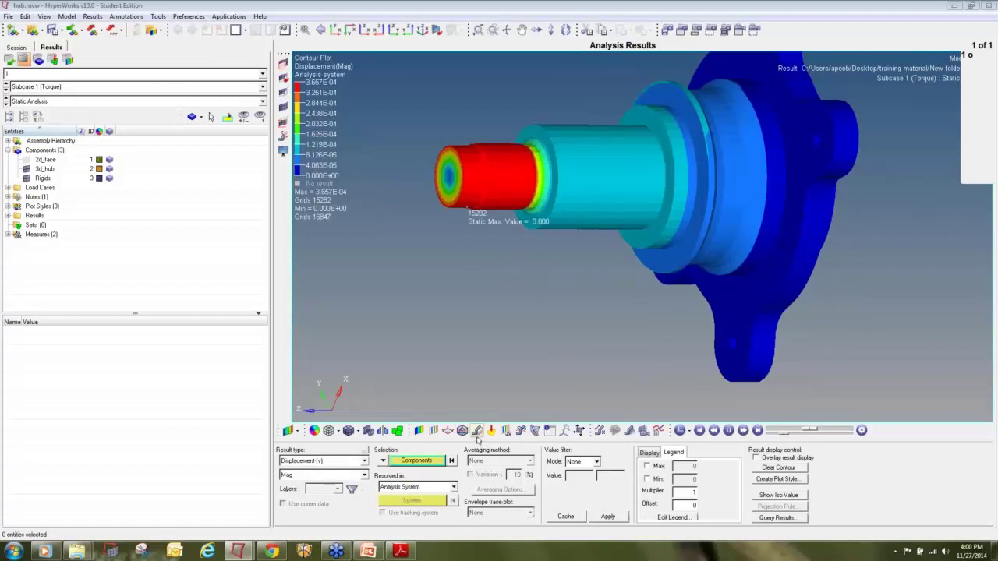
left_click(325, 461)
left_click(328, 478)
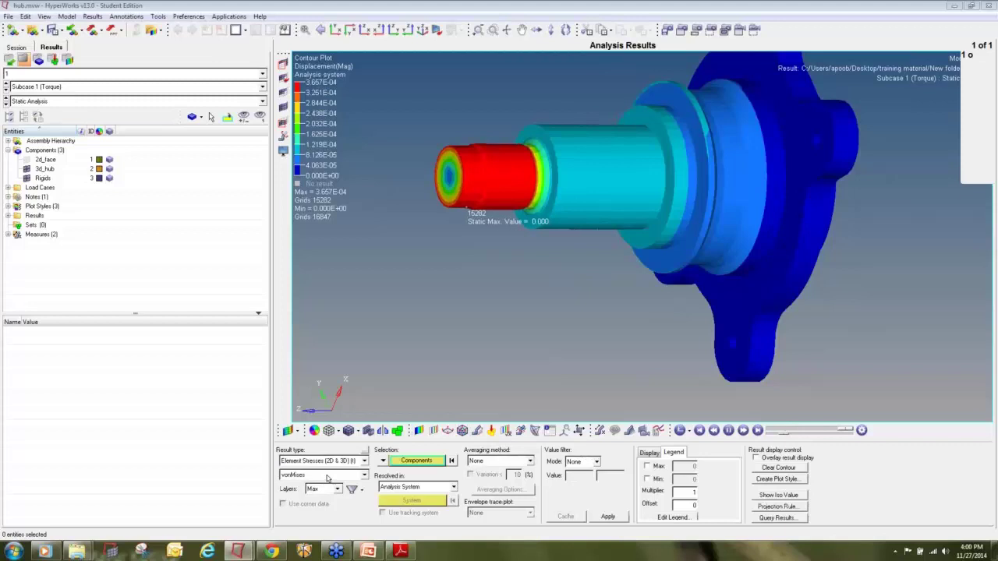
left_click(493, 463)
left_click(486, 479)
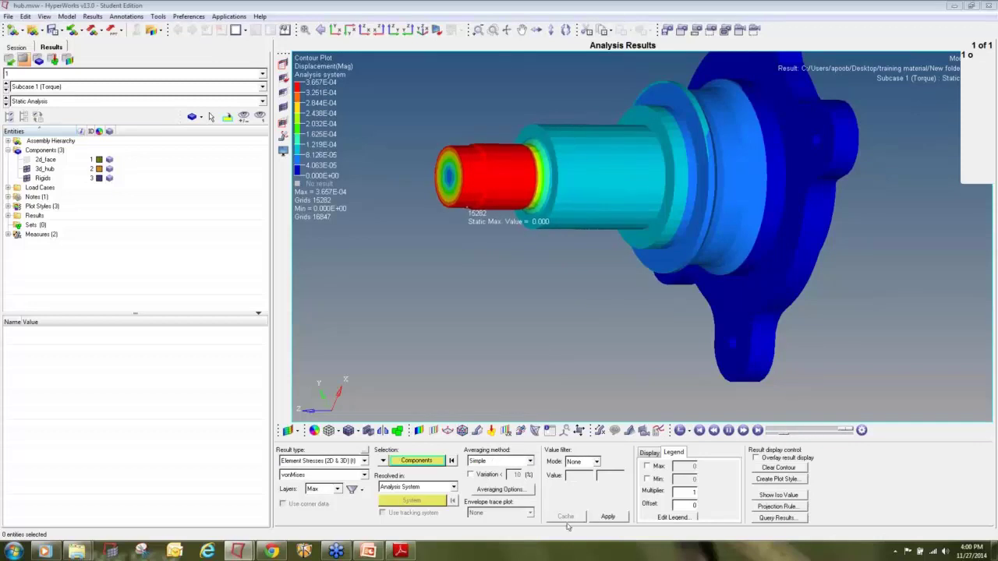
left_click(609, 518)
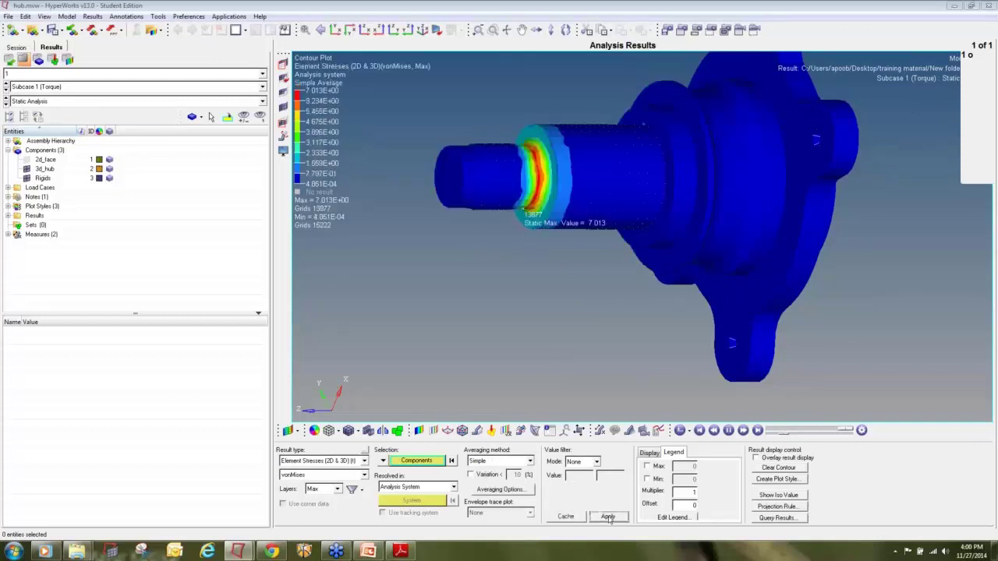
Switch the results to Subcase 2 (Force_X) and view the animated stresses with a uniform deformation scale factor of 100.
left_click_drag(552, 250, 578, 290, "ctrl")
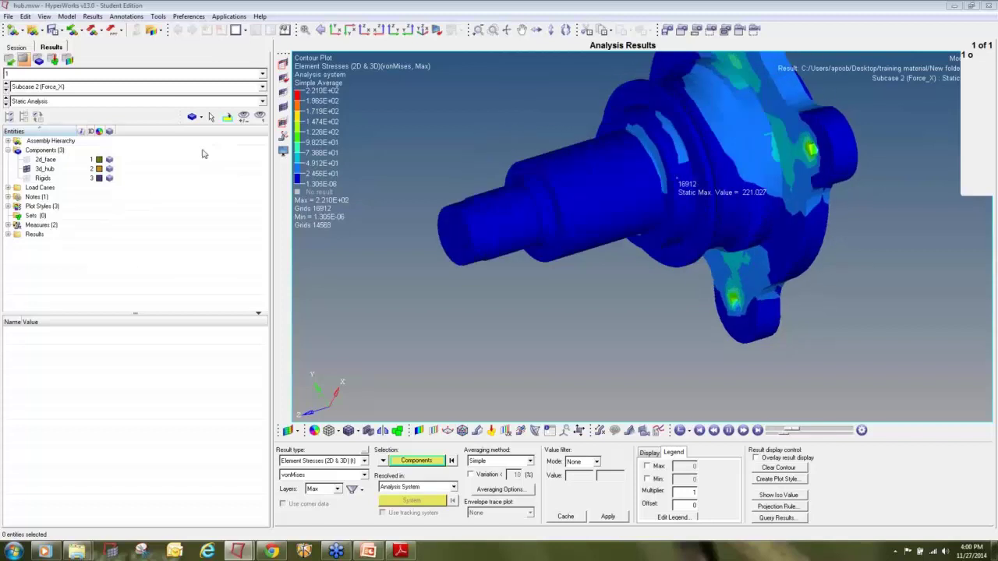
scroll(529, 291, "down", 3)
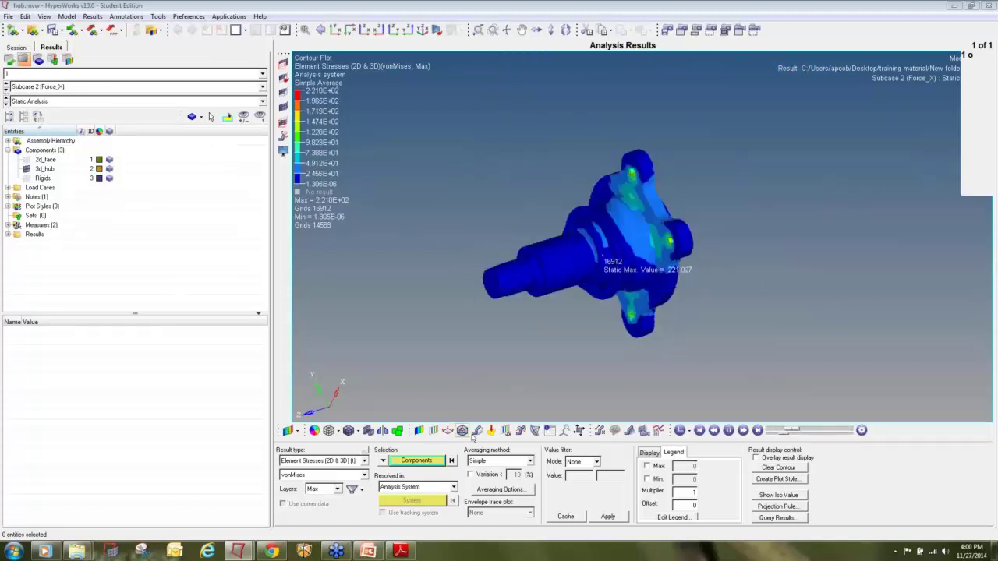
left_click(462, 430)
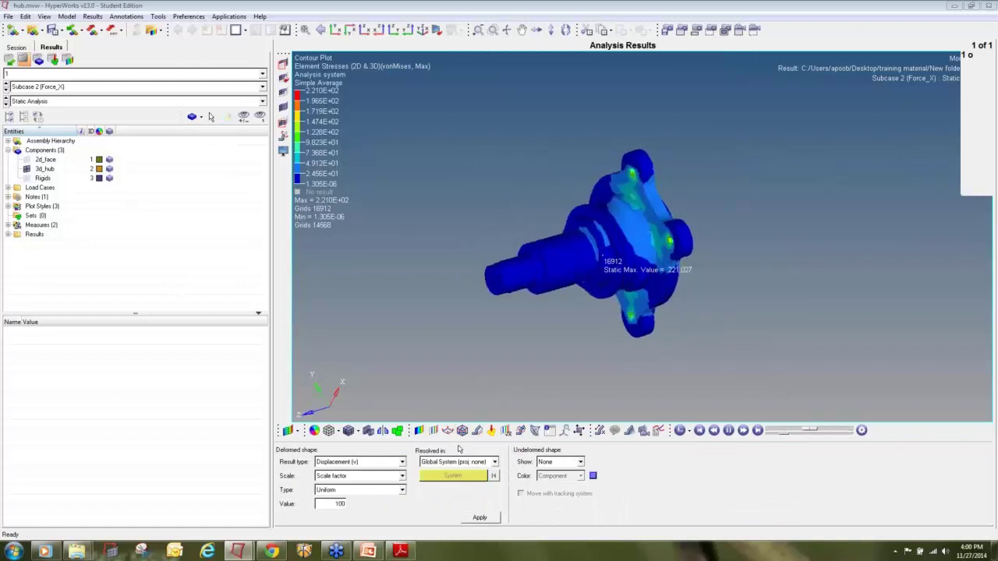
mouse_move(587, 332)
left_mouse_down("ctrl")
mouse_move(879, 176)
mouse_move(753, 234)
mouse_move(493, 197)
mouse_move(544, 283)
left_mouse_up("ctrl")
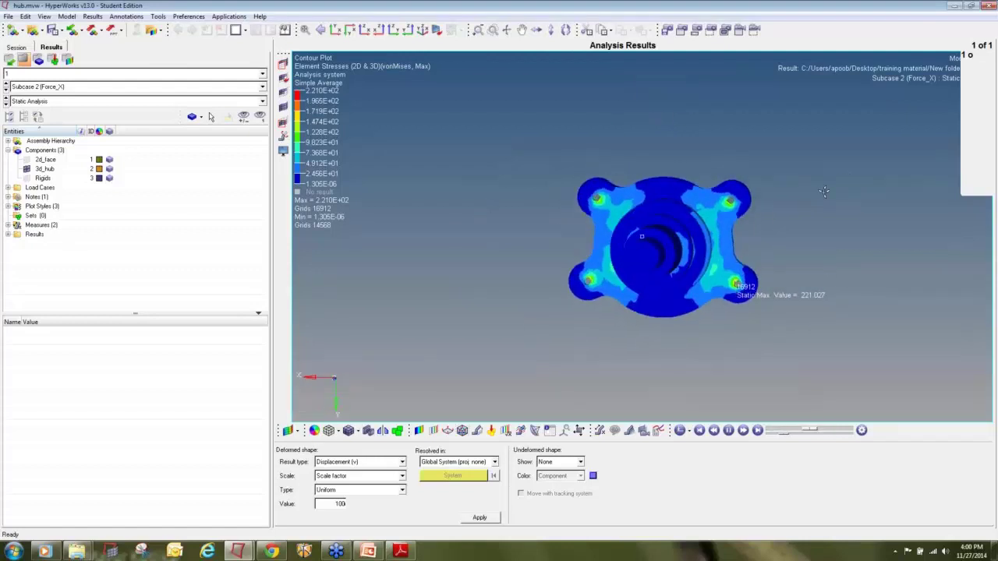
left_click_drag(825, 192, 846, 184, "ctrl")
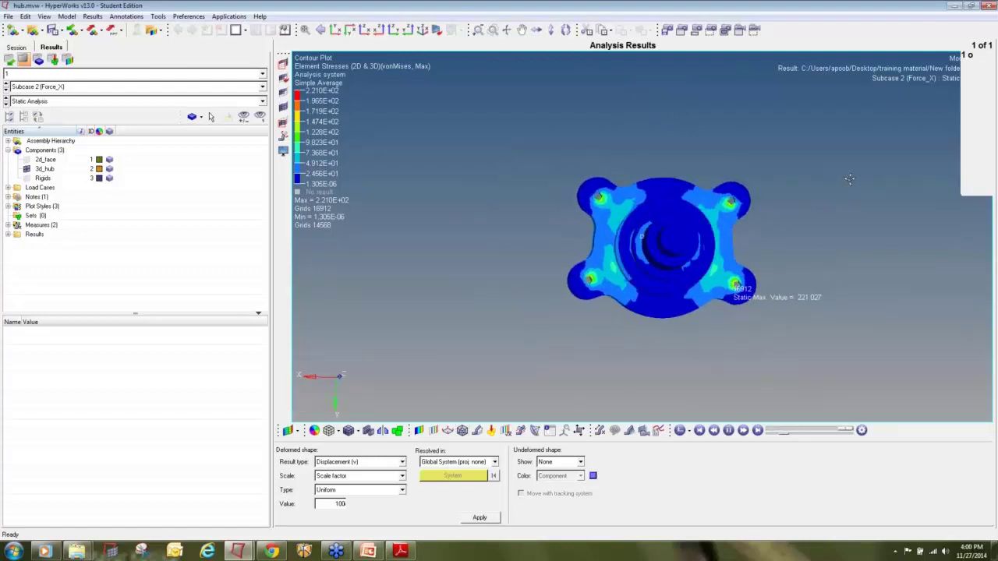
Contour the displacement magnitude on the hub for Subcase 2 (Force_X).
left_click(418, 431)
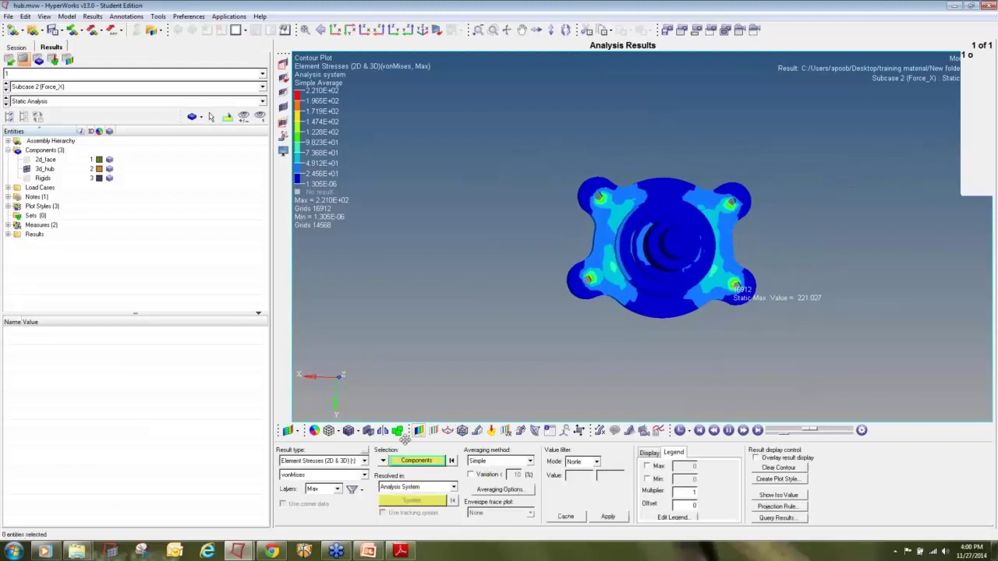
left_click(362, 461)
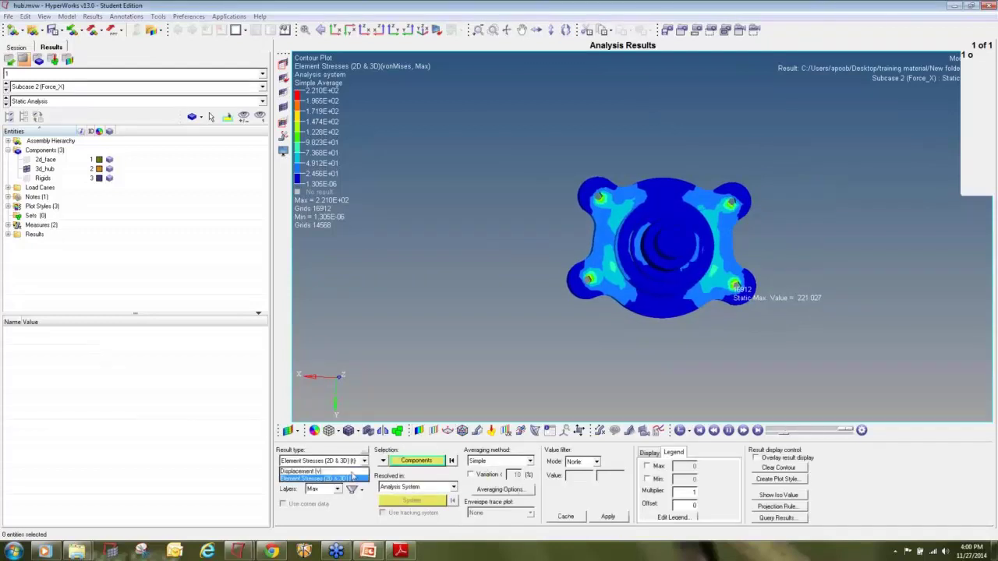
left_click(327, 471)
left_click(608, 517)
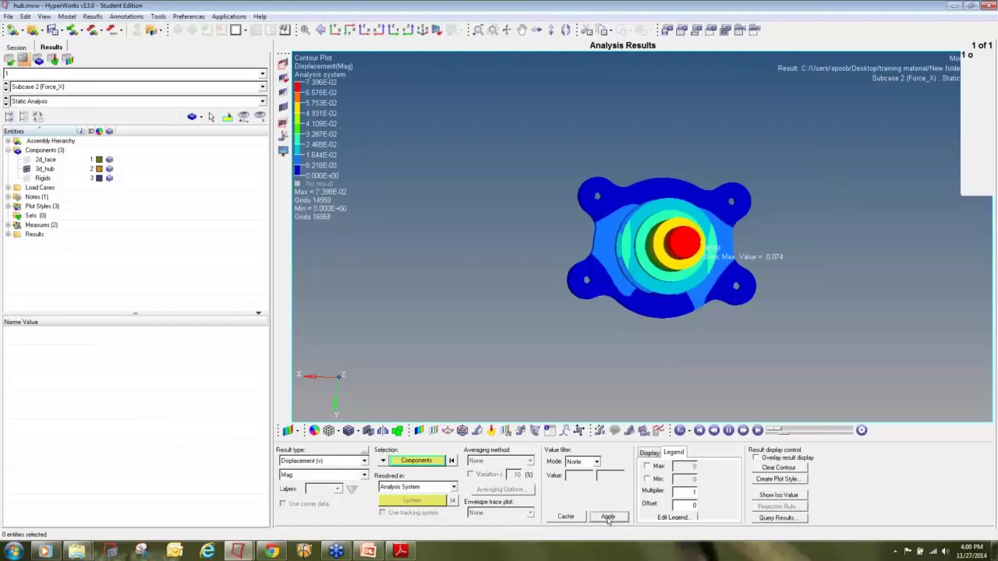
Switch the results to Subcase 3 (Force_Y) and contour the von Mises Element Stresses (2D & 3D) with Simple averaging.
left_click(6, 90)
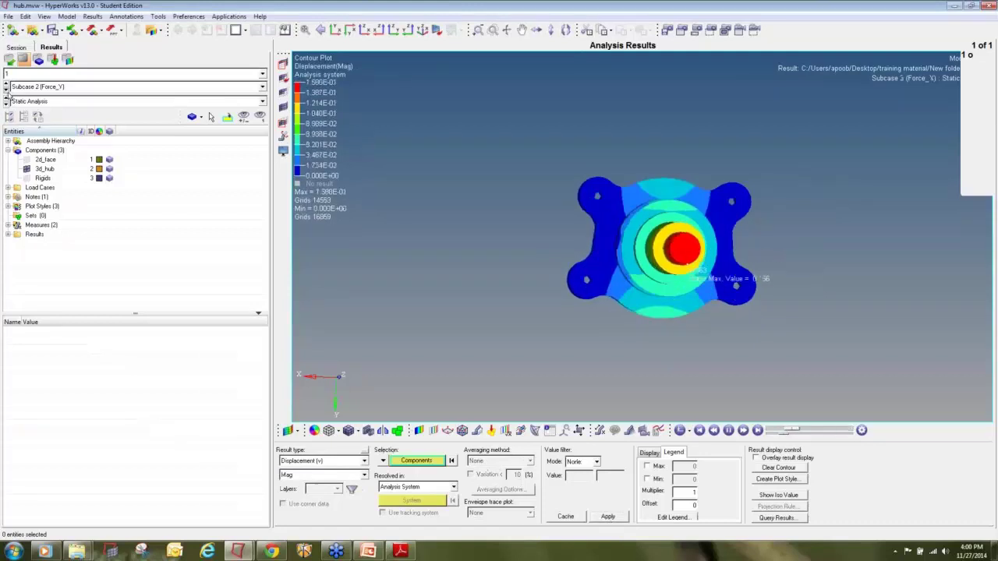
left_click(315, 460)
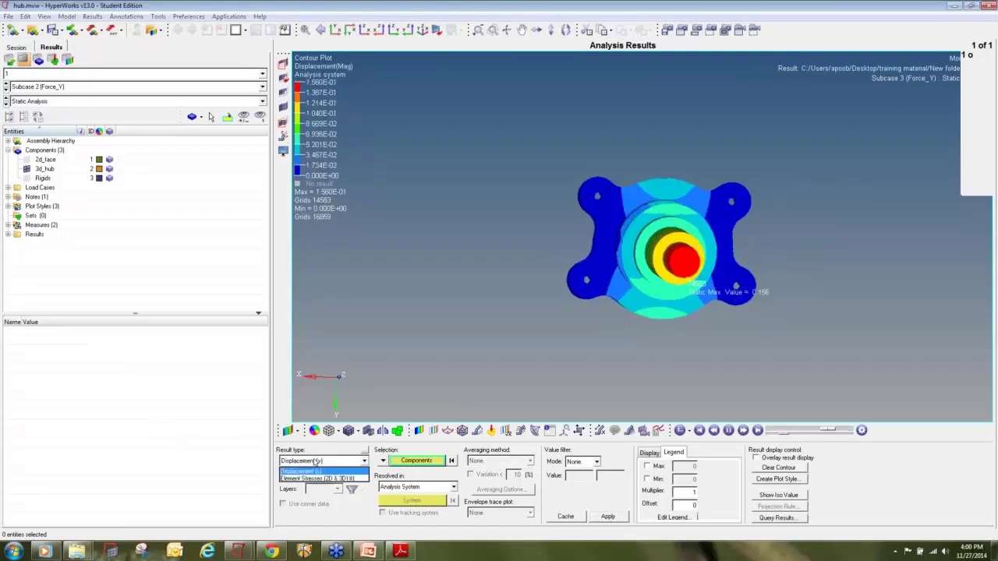
left_click(320, 478)
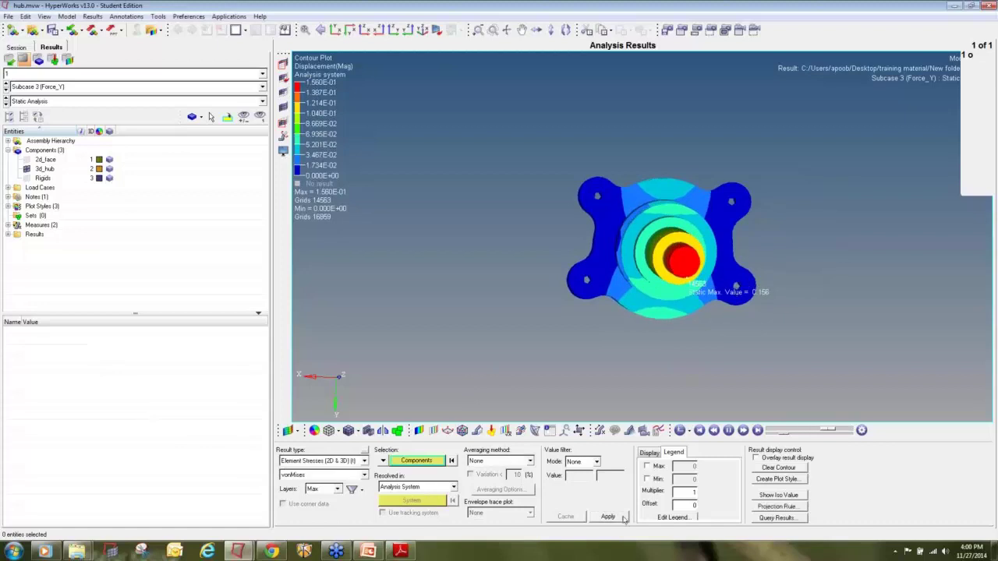
left_click(508, 462)
left_click(503, 478)
left_click(605, 518)
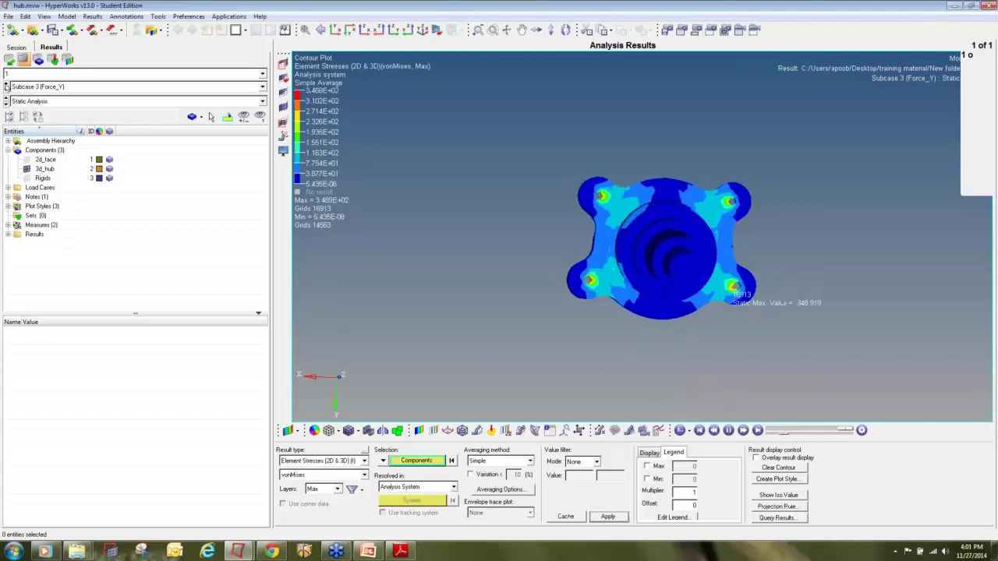
Switch the results to Subcase 4 (Combine_Torque_Force_x) and contour the displacement magnitude on the hub.
left_click(5, 89)
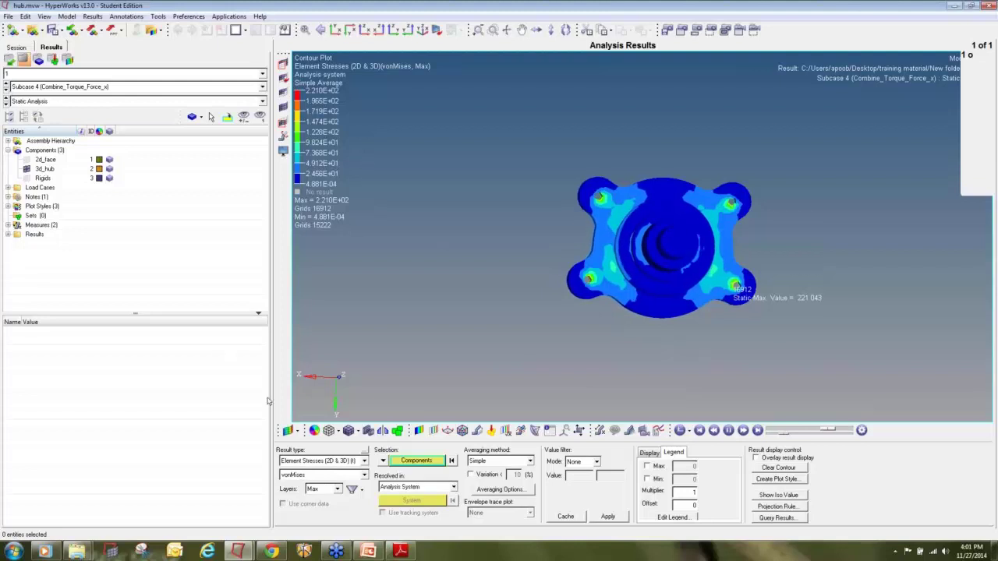
left_click(319, 461)
left_click(320, 471)
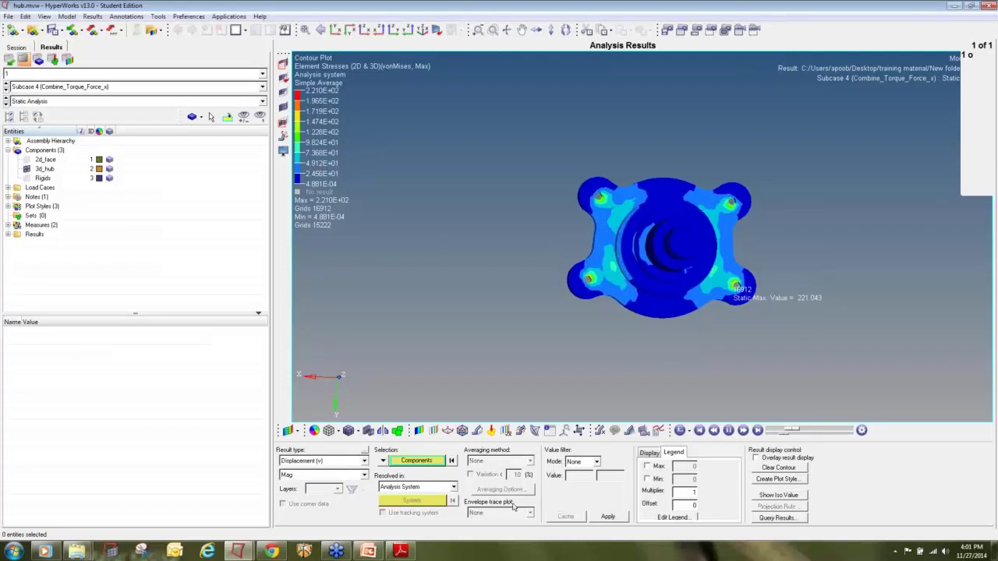
left_click(609, 517)
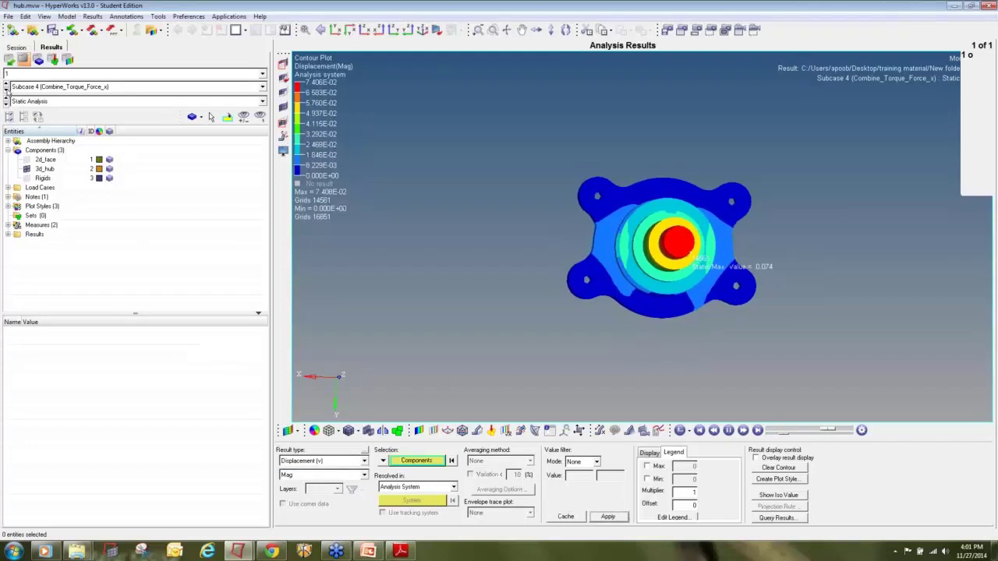
Step through Subcase 5 to Subcase 6 (Combine_Torque_Force_x_y) and contour the von Mises Element Stresses (2D & 3D) with Simple averaging.
left_click(6, 89)
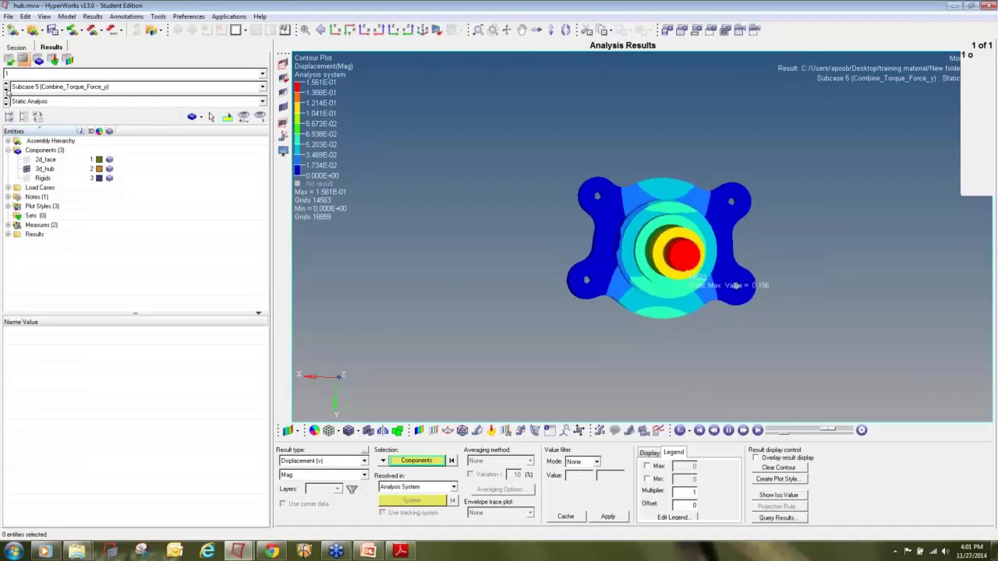
left_click(6, 90)
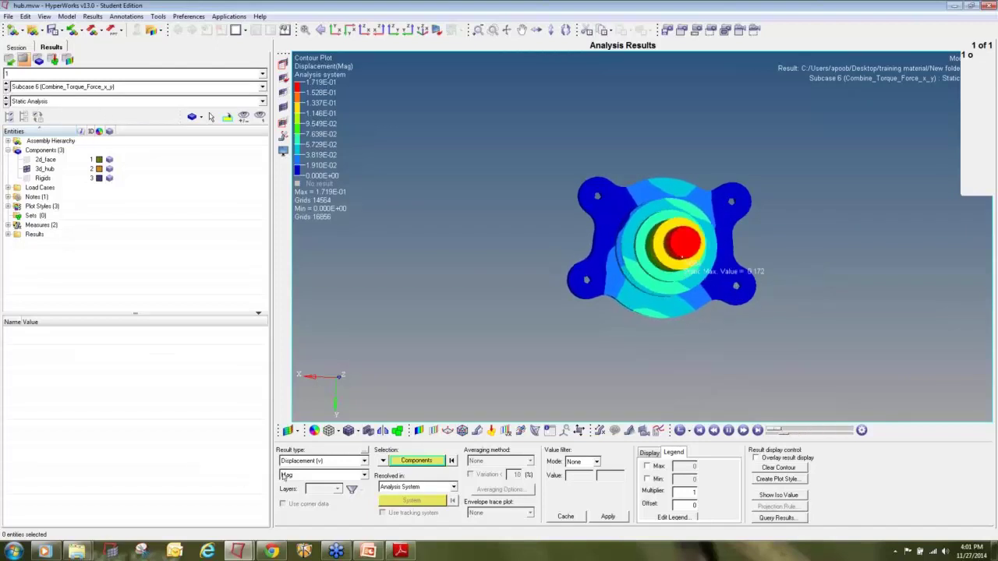
left_click(318, 461)
left_click(325, 480)
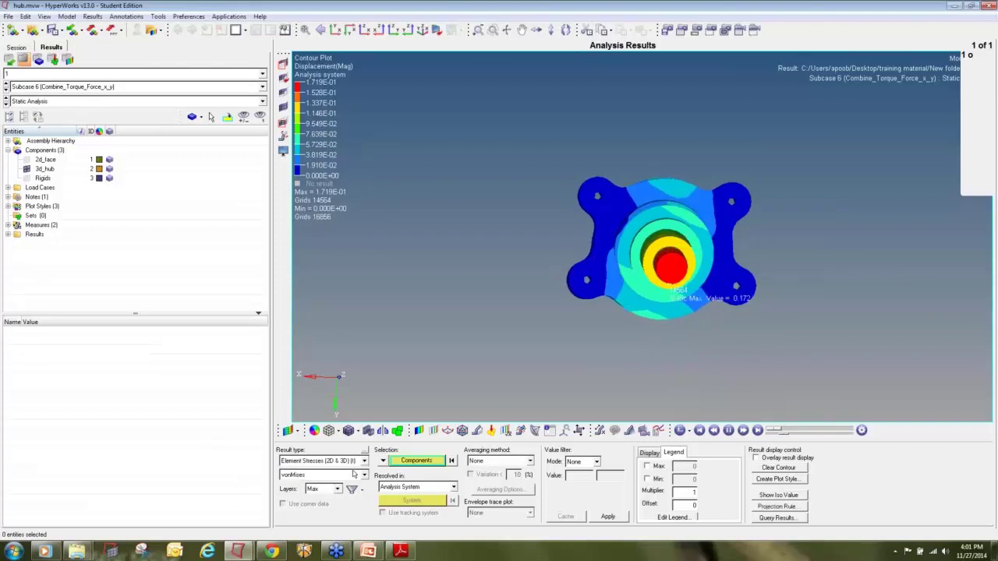
left_click(495, 463)
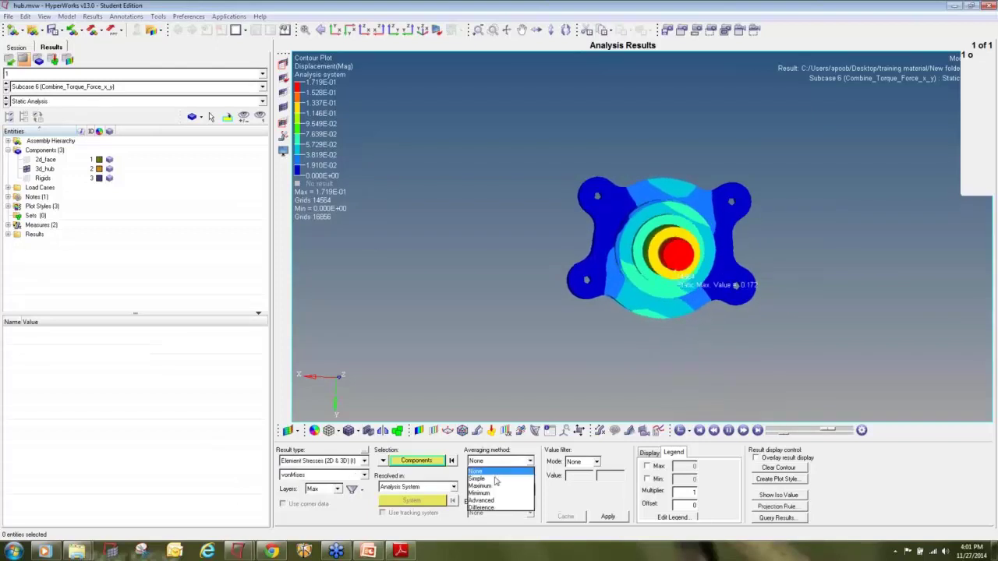
left_click(495, 479)
left_click(608, 516)
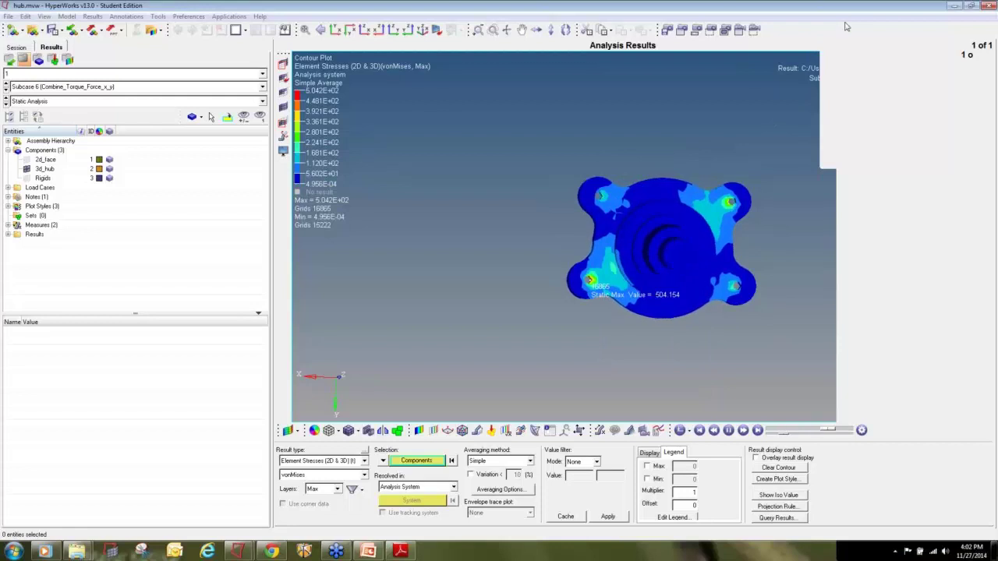
Close the hub results session and start a new, empty session.
left_click(14, 30)
left_click(530, 311)
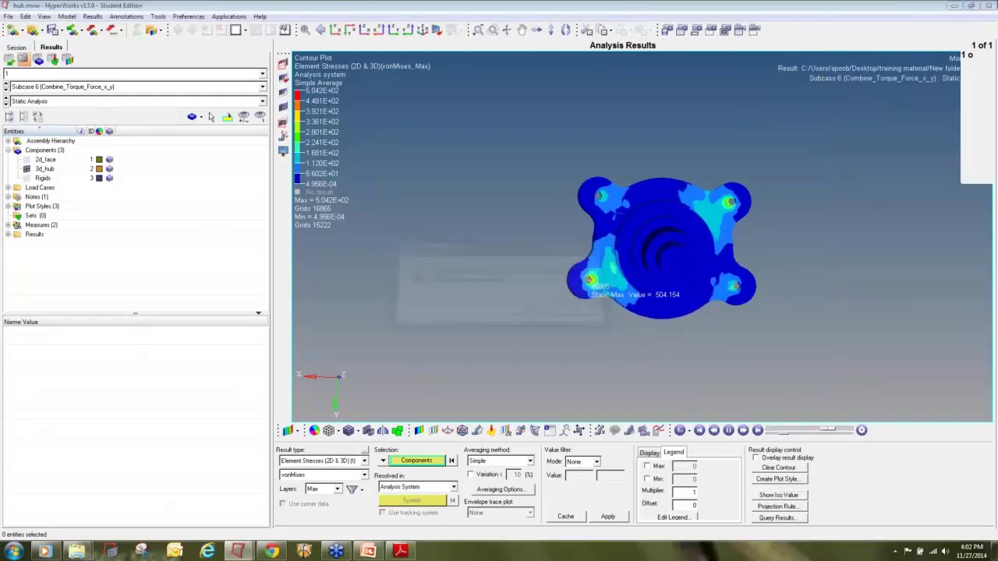
left_click(511, 310)
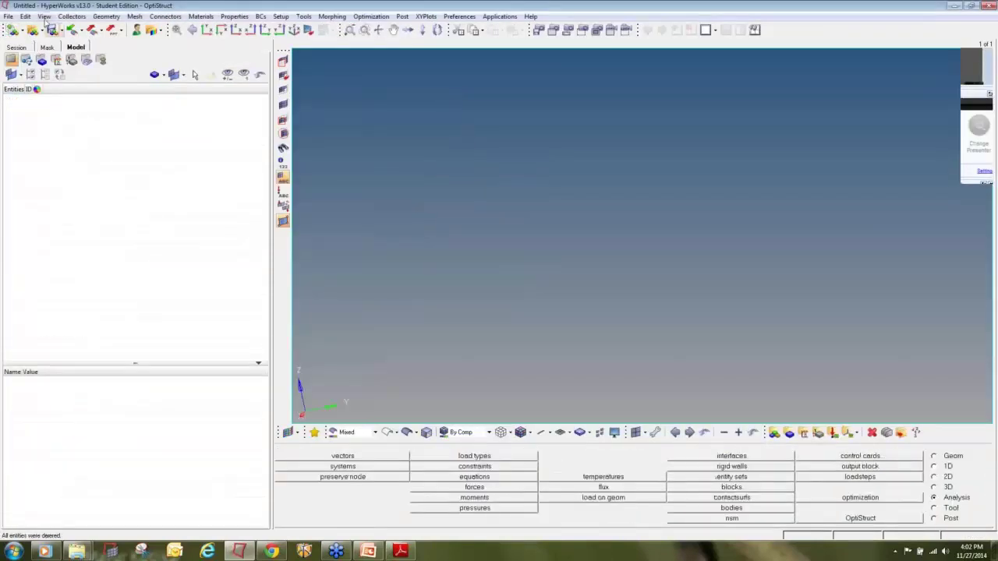
Open the knuckle_2.hm model from the training material folder and display its geometry shaded.
left_click(33, 30)
left_click(233, 39)
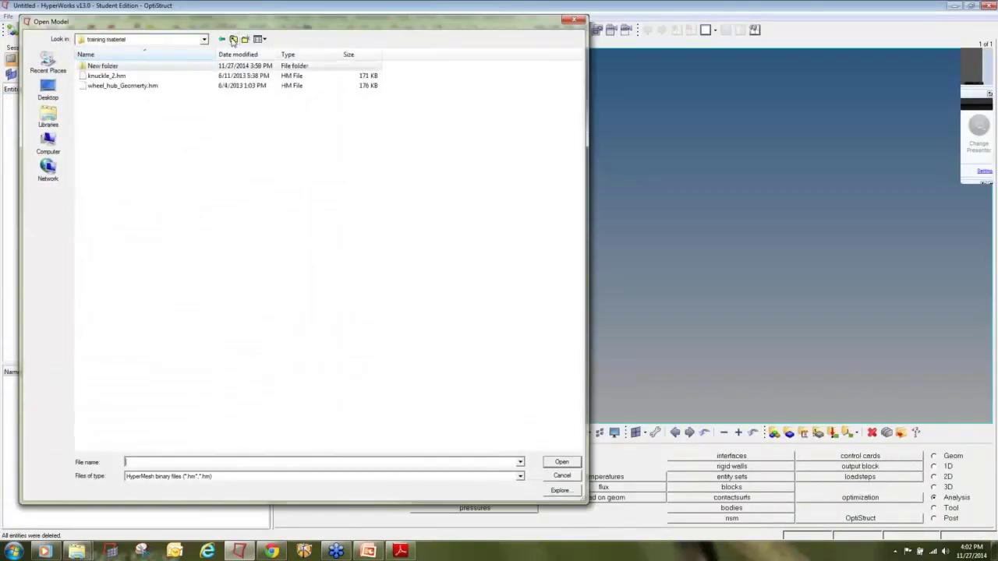
double_click(190, 76)
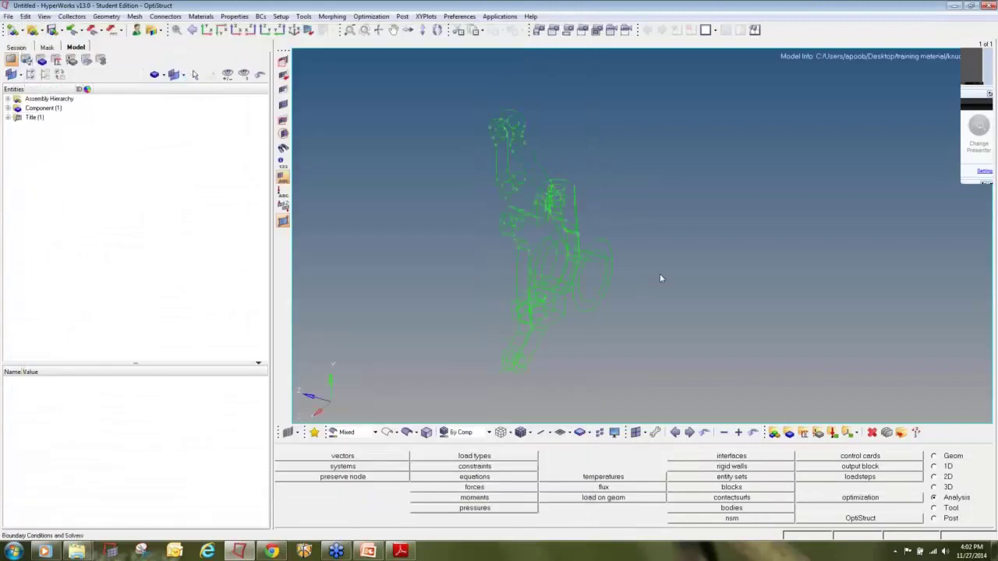
left_click(409, 434)
mouse_move(501, 277)
left_mouse_down("ctrl")
mouse_move(719, 237)
mouse_move(713, 266)
mouse_move(749, 250)
left_mouse_up("ctrl")
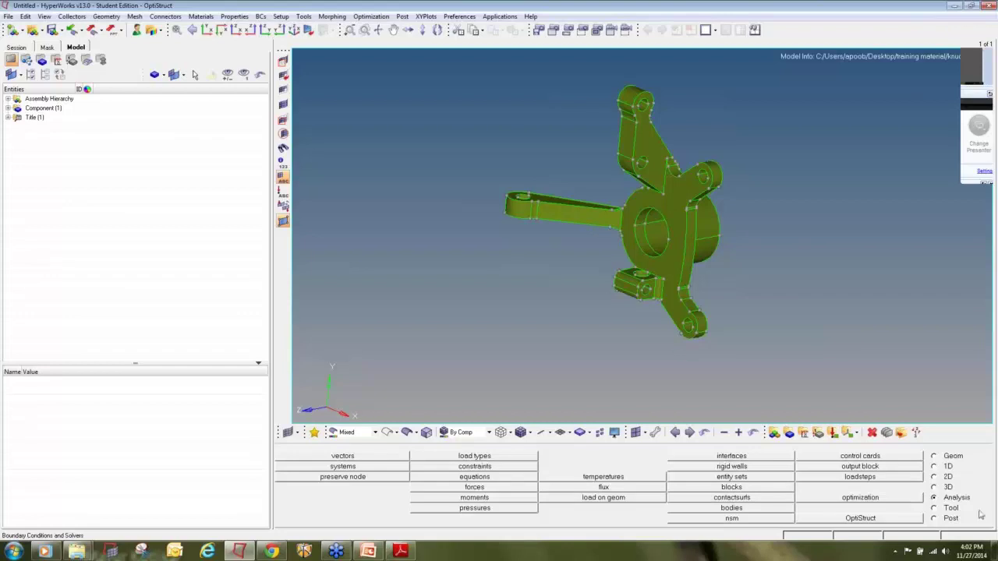
Set up a Volume tetra tetramesh with surfs as the enclosed volume and select the steering knuckle's surfaces.
left_click(946, 489)
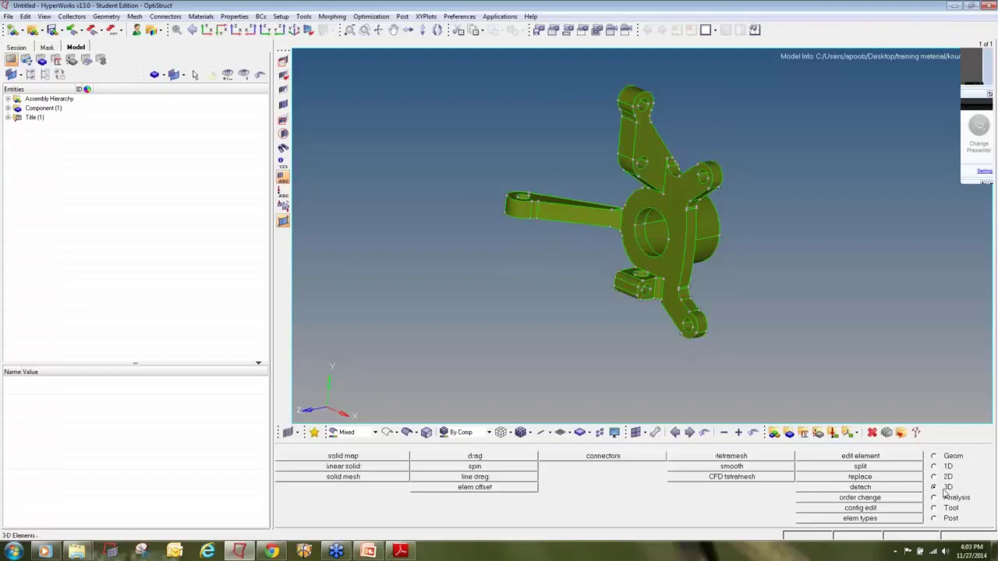
left_click(733, 457)
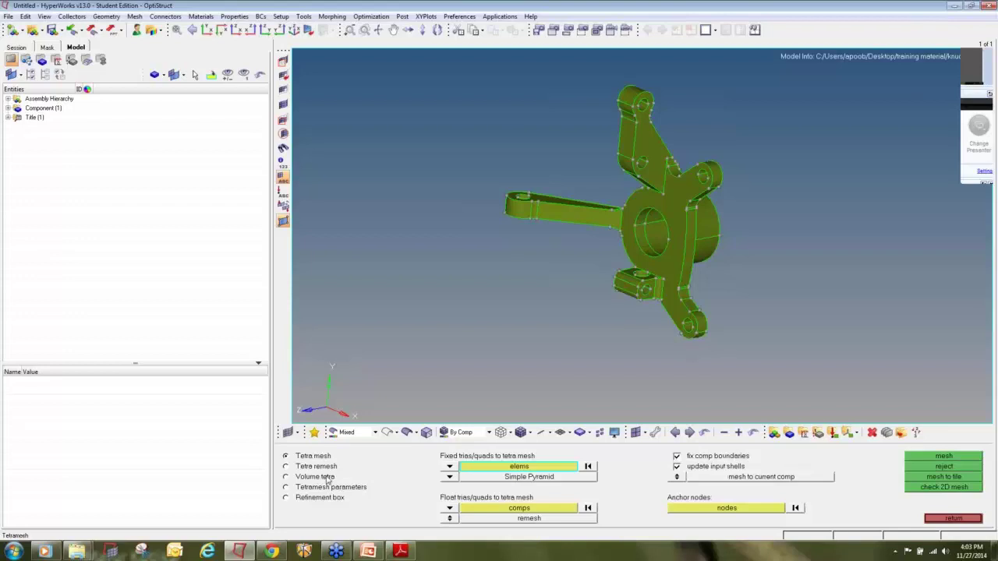
left_click(286, 476)
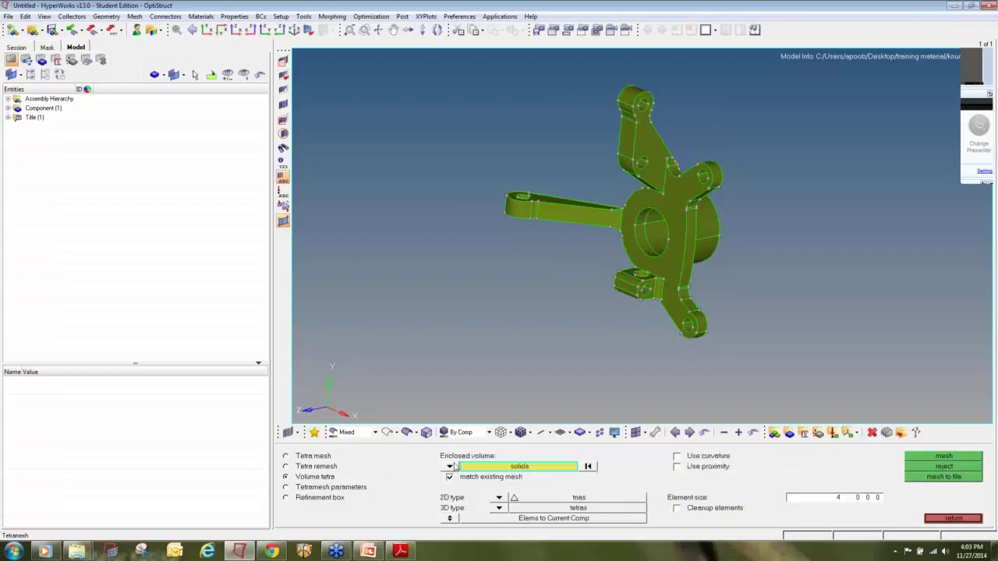
left_click(450, 467)
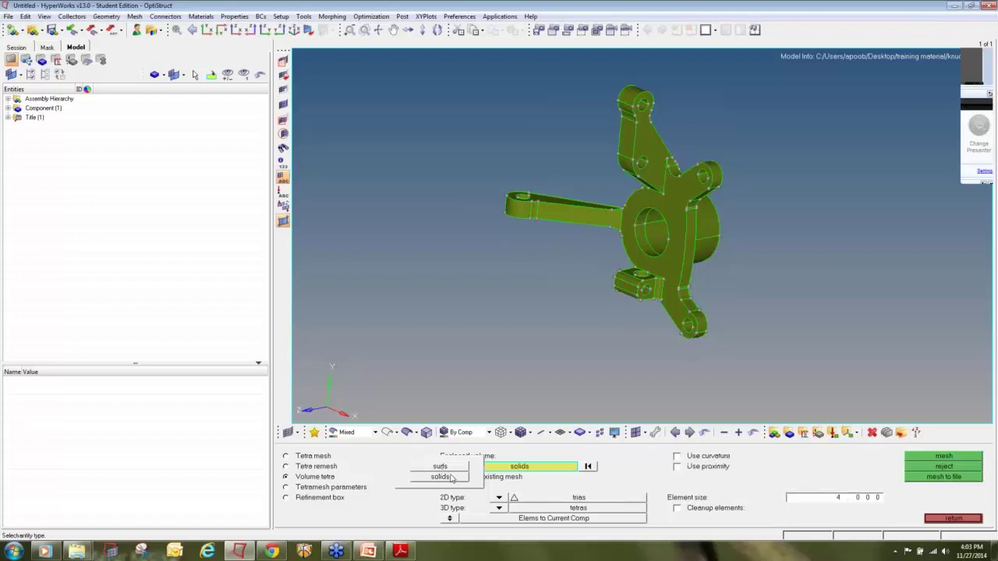
left_click(443, 466)
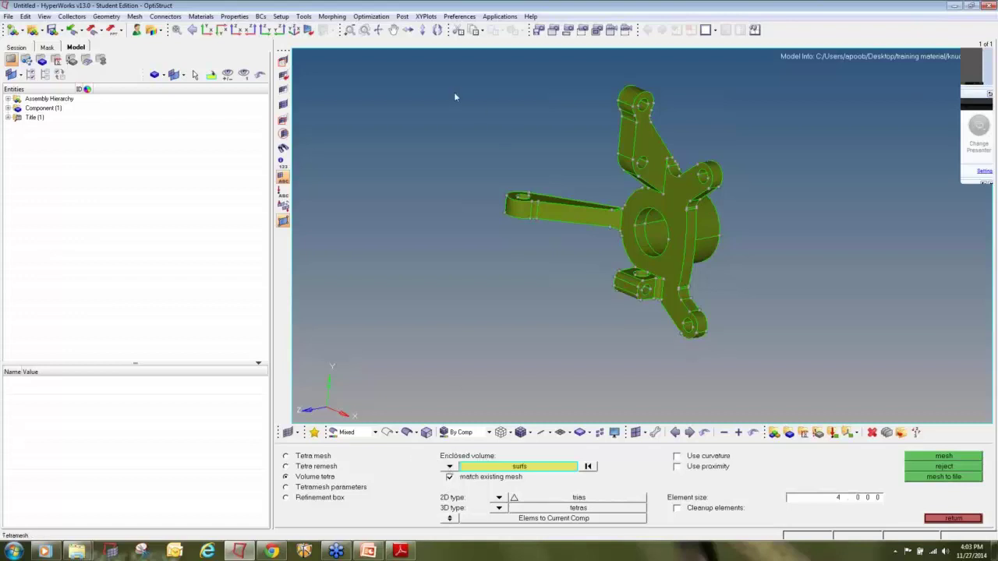
left_click(703, 324)
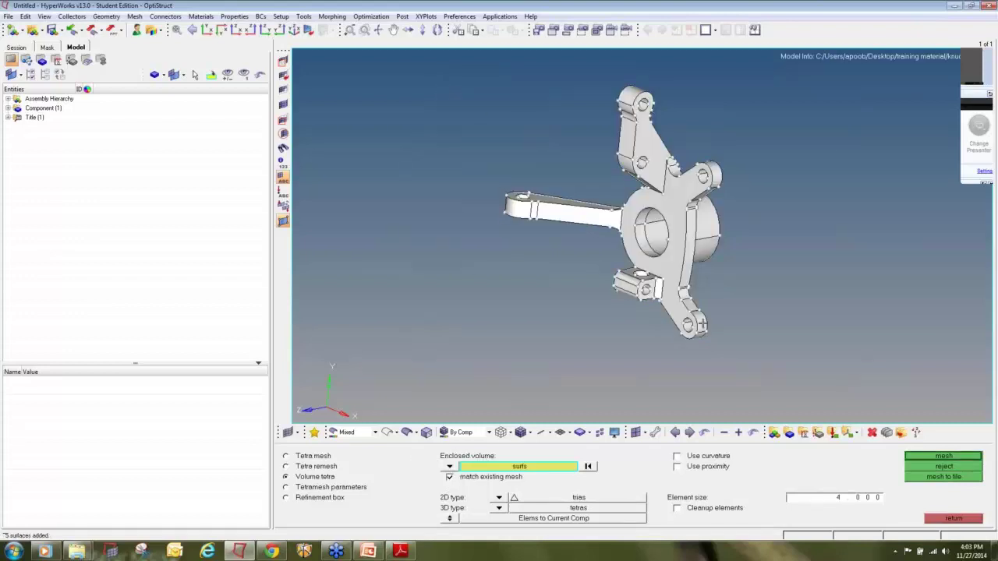
left_click(478, 276, "shift")
left_click(478, 278)
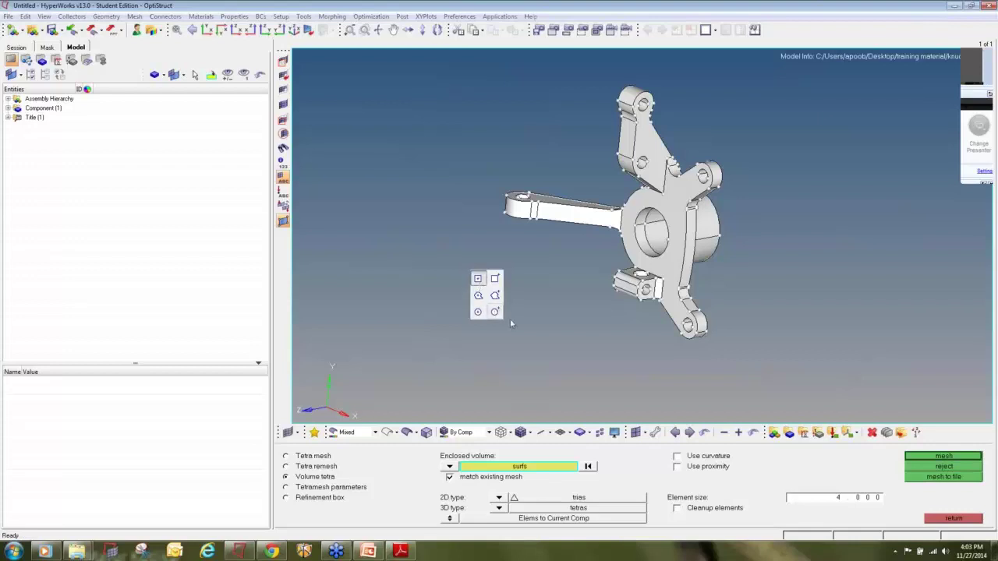
Generate the knuckle's tetra mesh with R-trias as the 2D type and with Use curvature and Use proximity enabled.
left_click(499, 498)
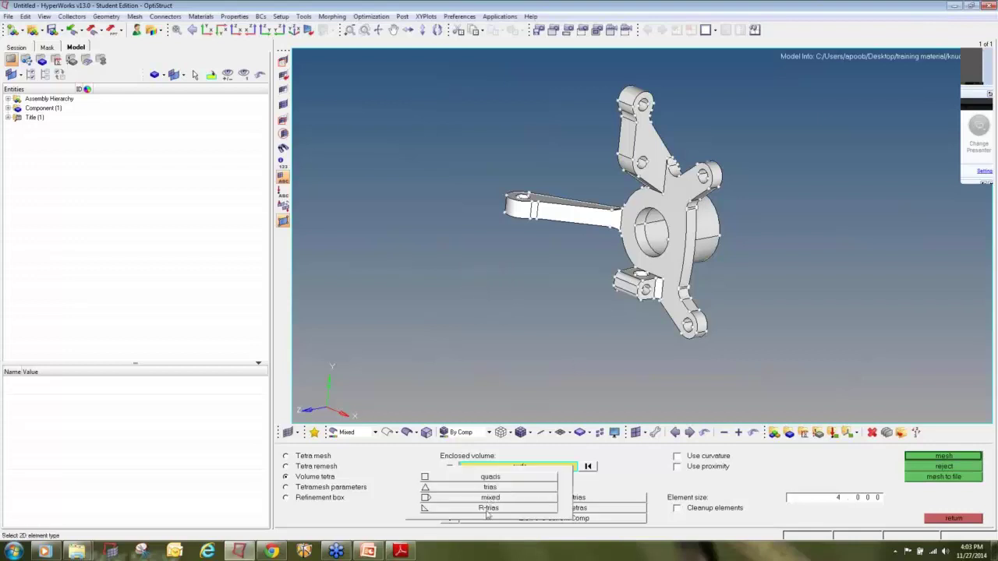
left_click(488, 510)
left_click(678, 457)
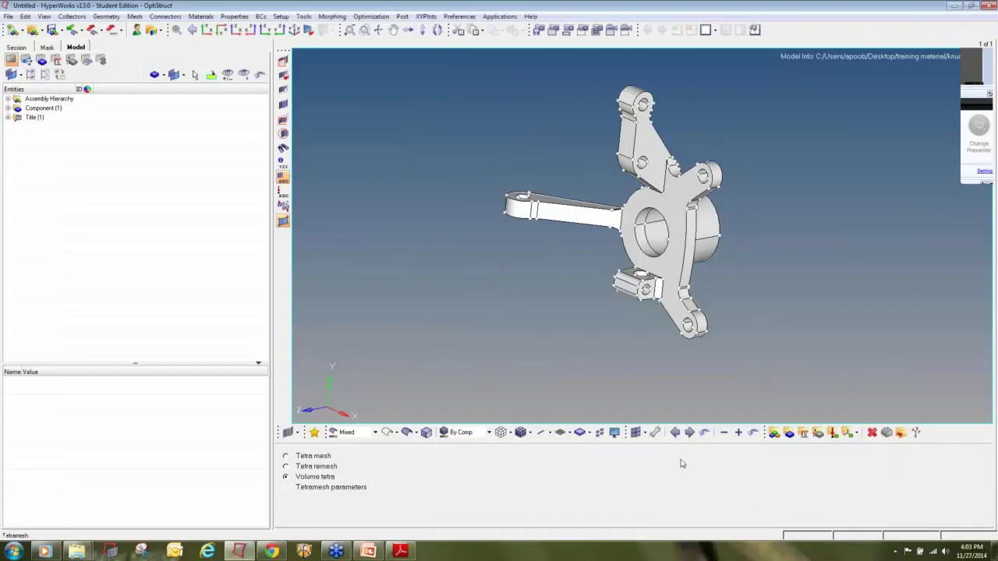
left_click(678, 467)
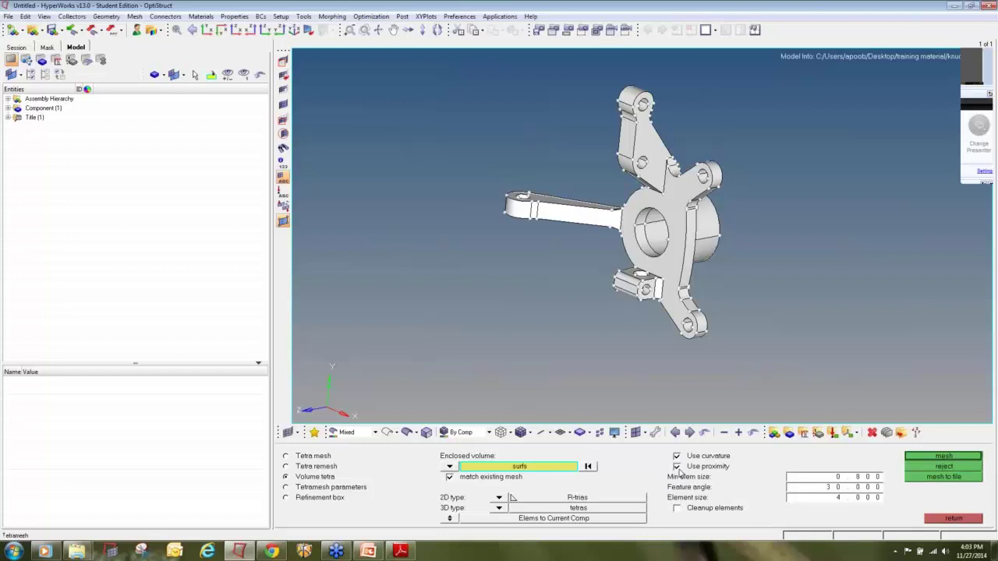
left_click(924, 457)
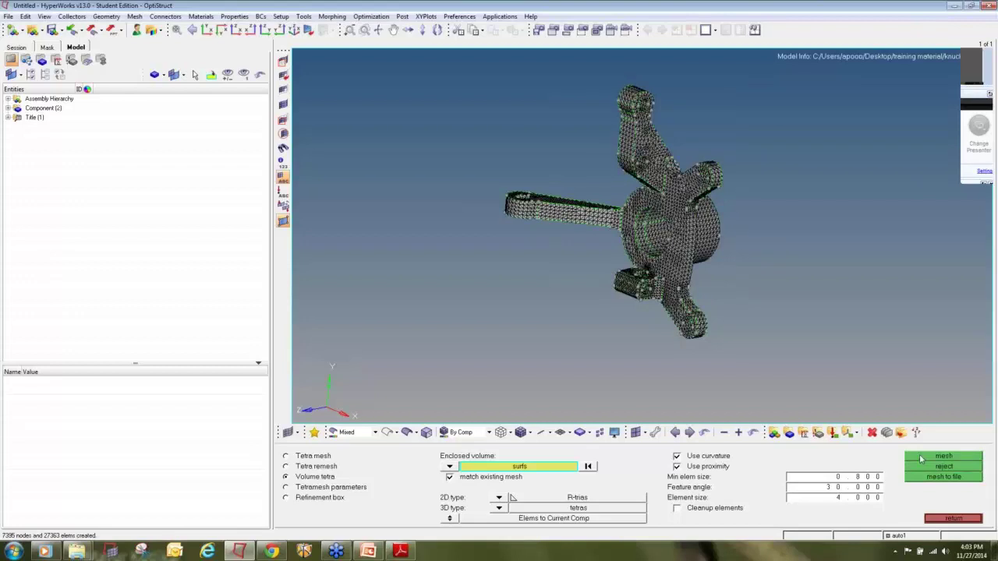
left_click(953, 518)
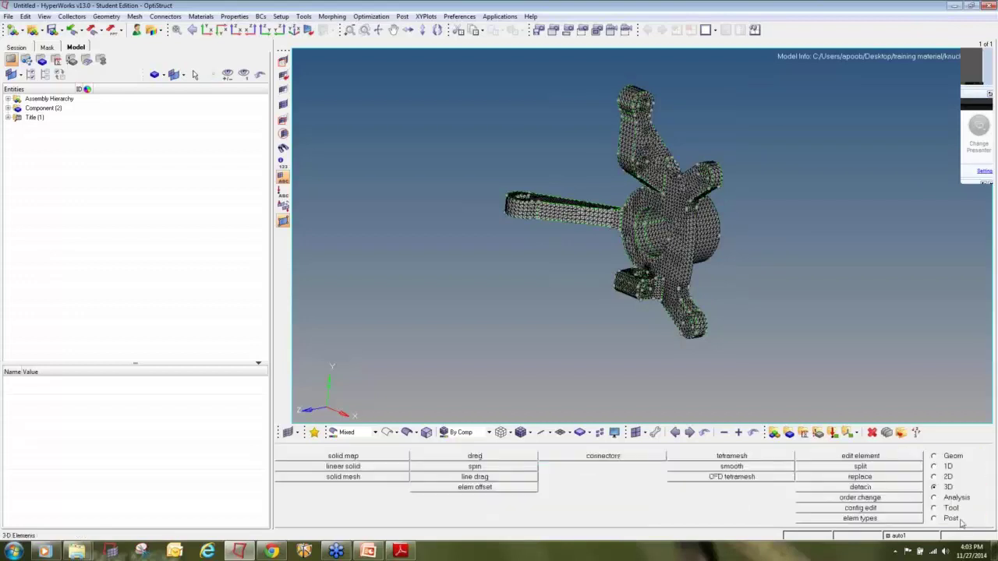
Recolour the auto1 mesh component olive green and hide the STEERING_KNUCKLE geometry so only the mesh is displayed.
left_click(8, 99)
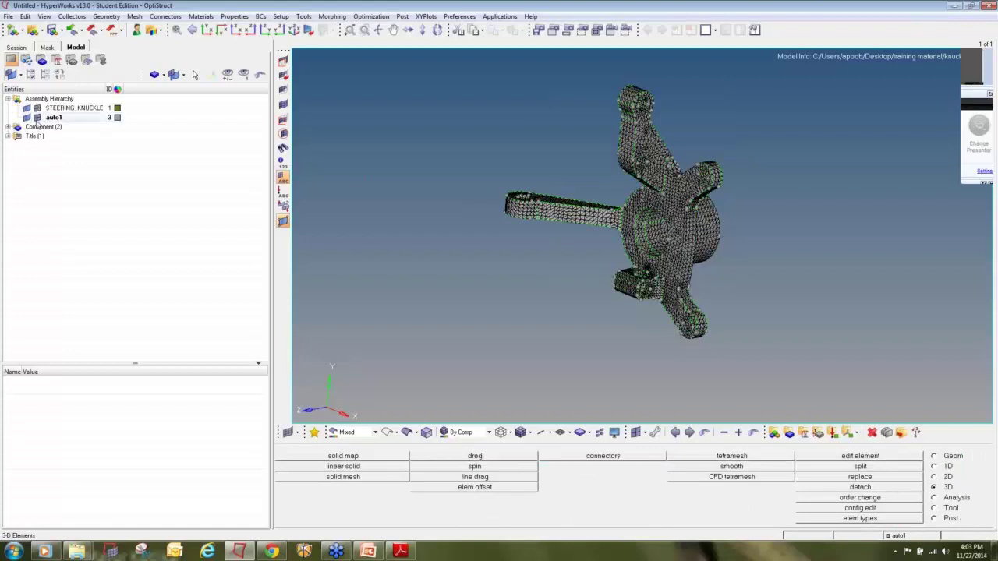
right_click(116, 118)
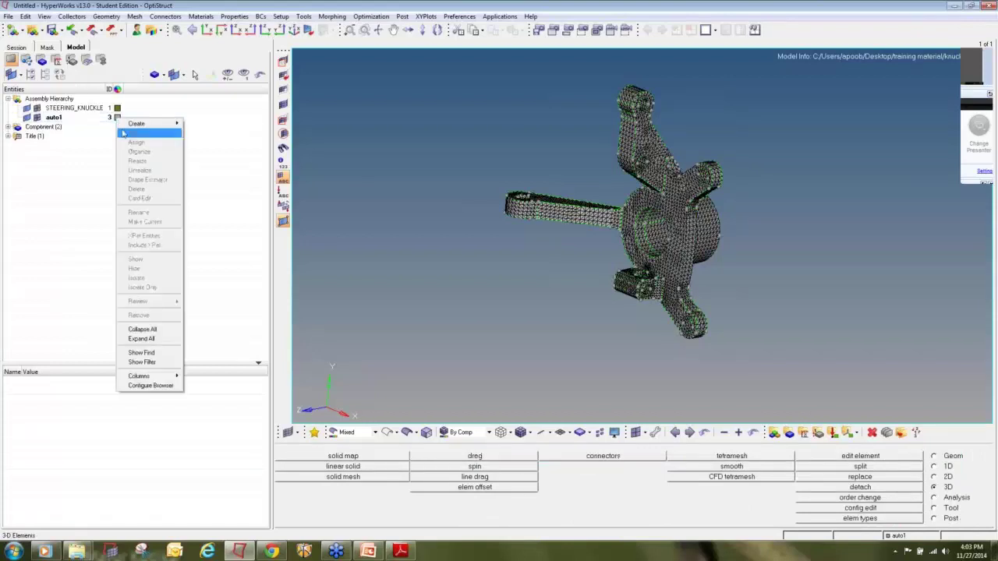
left_click(116, 125)
left_click(118, 119)
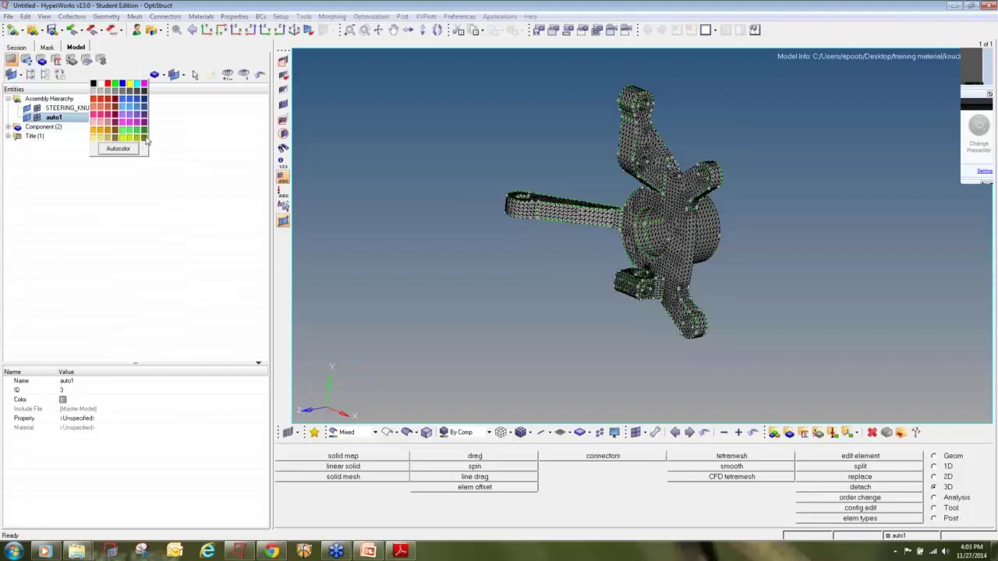
left_click(144, 138)
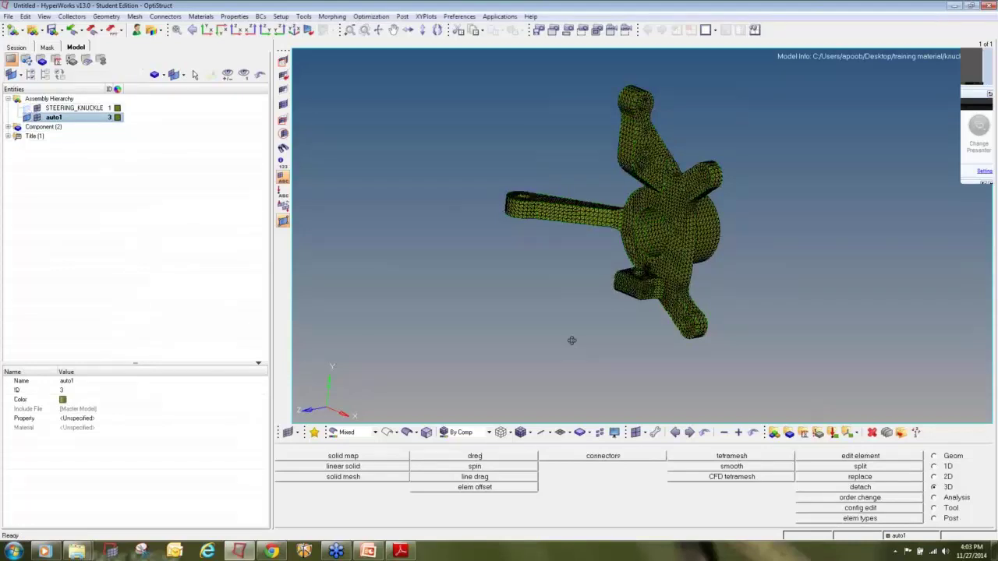
Mask a block of elements across the knuckle's hub to examine the tetras inside, and restore the full mesh.
left_click_drag(572, 341, 828, 245, "ctrl")
scroll(641, 136, "up", 4, "ctrl")
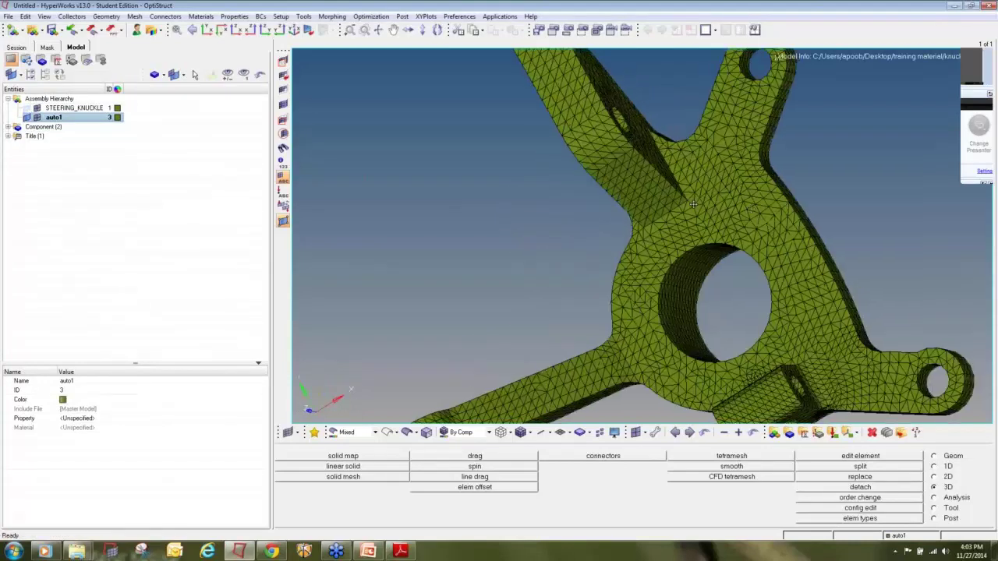
left_click_drag(694, 204, 293, 108, "ctrl")
scroll(653, 256, "down", 4, "ctrl")
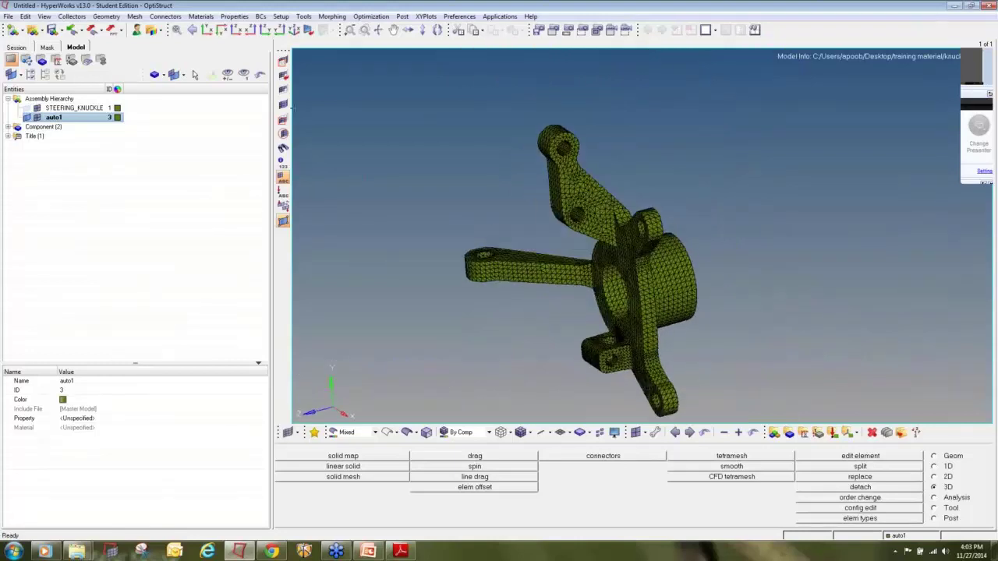
left_click(283, 61)
middle_click(721, 302)
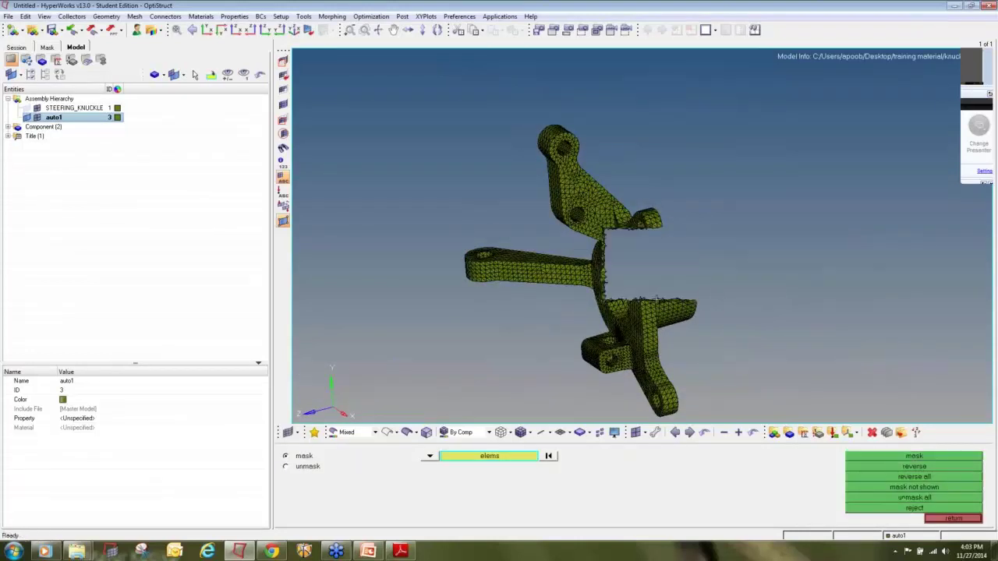
left_click_drag(662, 293, 564, 363, "ctrl")
scroll(641, 235, "up", 5)
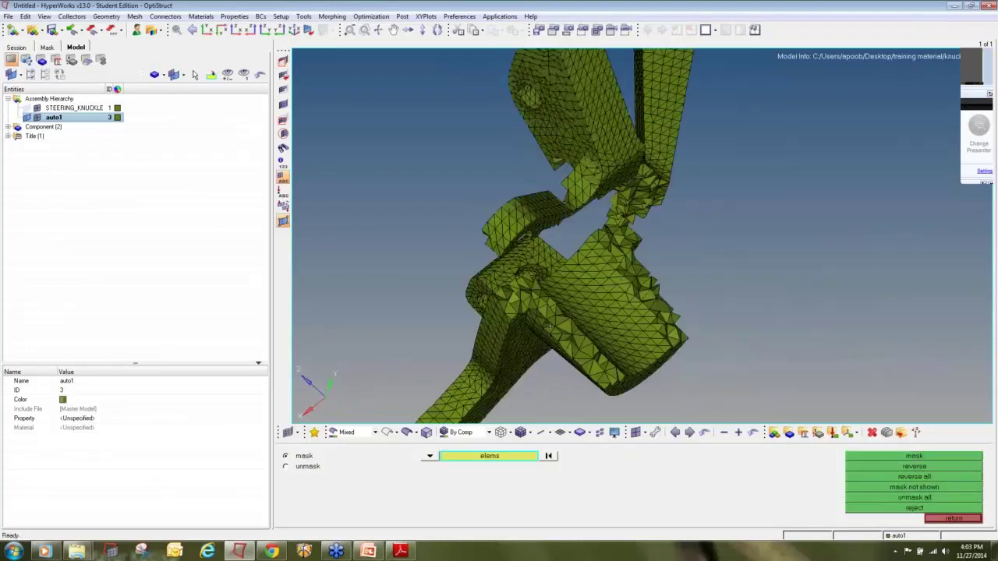
scroll(596, 242, "up", 2)
scroll(597, 242, "down", 5)
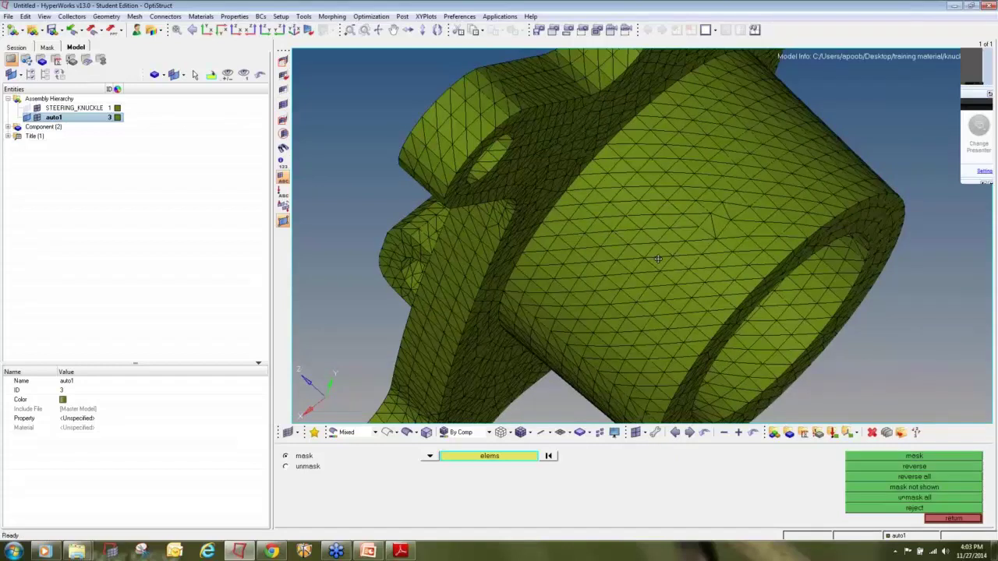
Mask some elements at the end of a mounting lug to examine its interior mesh, and restore the display.
left_click_drag(613, 204, 524, 196, "ctrl")
scroll(524, 197, "up", 3)
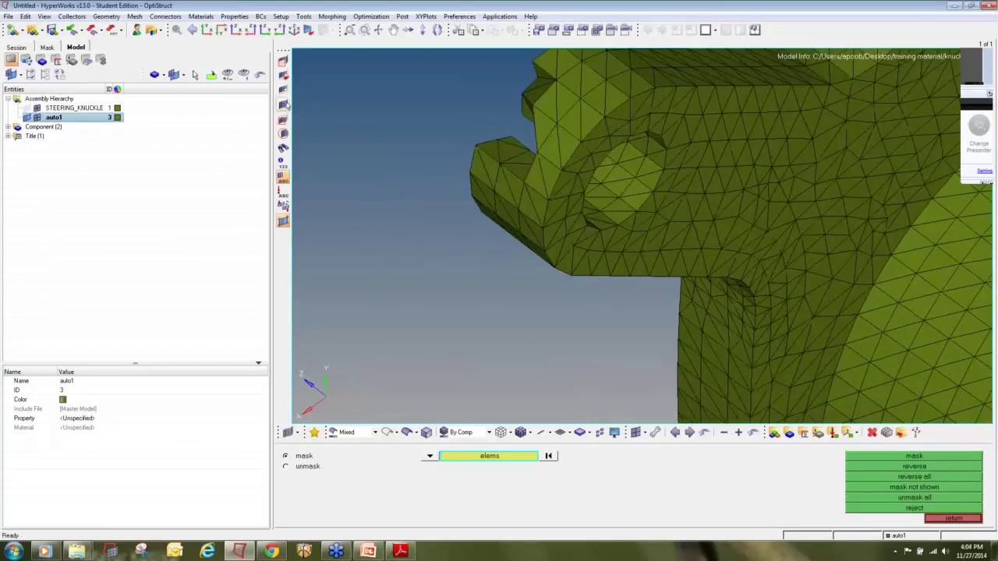
scroll(409, 193, "down", 3)
scroll(409, 193, "down", 3)
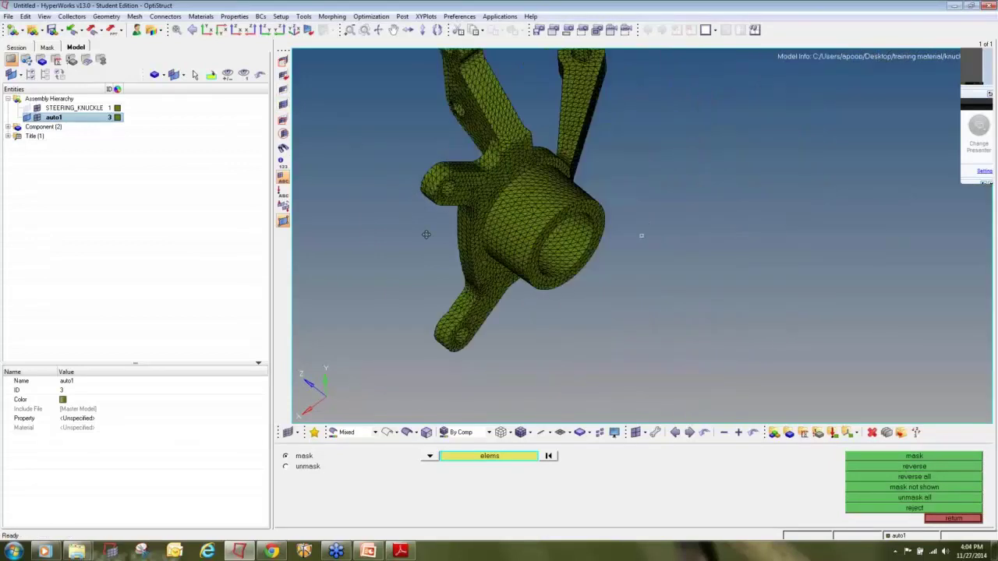
Delete all displayed tetra elements of the knuckle mesh.
left_click_drag(427, 234, 653, 294, "ctrl")
right_click_drag(653, 295, 824, 404, "ctrl")
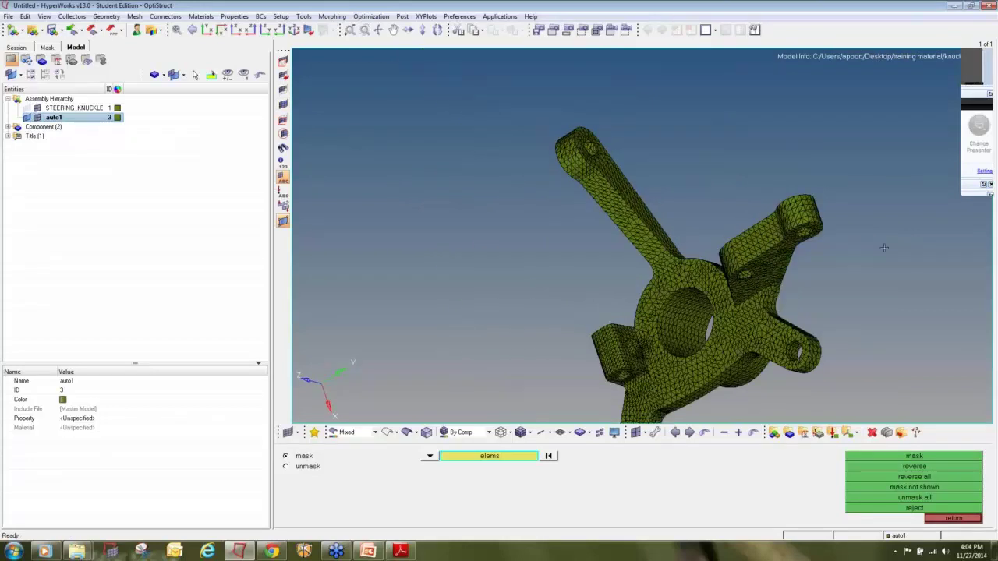
left_click_drag(884, 248, 849, 202, "ctrl")
left_click(989, 168)
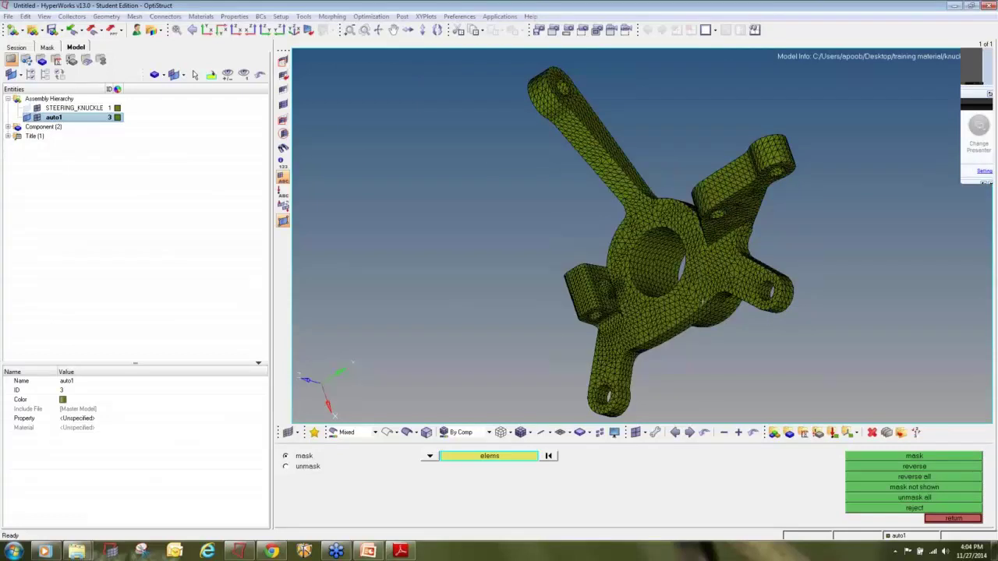
left_click(872, 432)
left_click(348, 456)
left_click(396, 485)
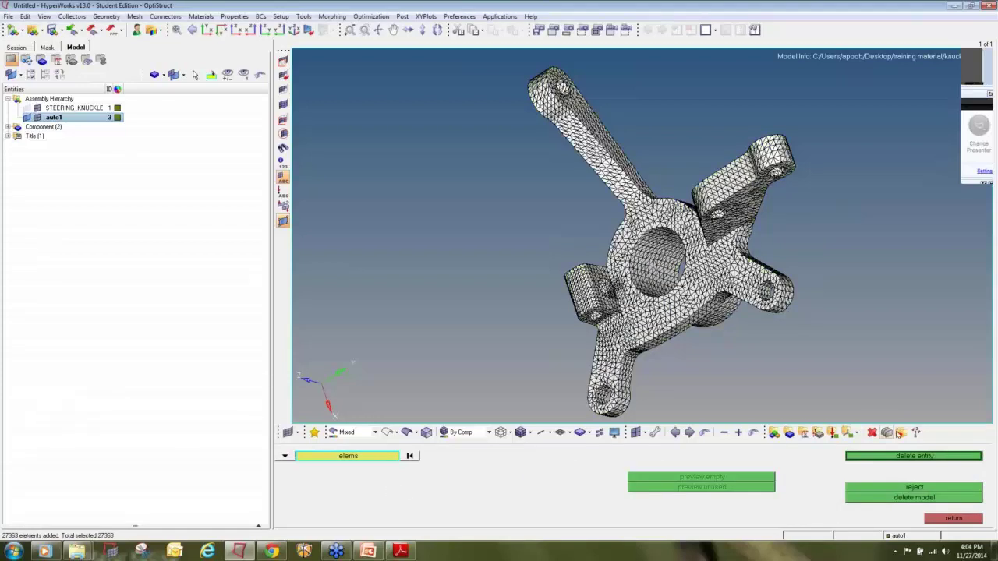
left_click(901, 457)
left_click(954, 519)
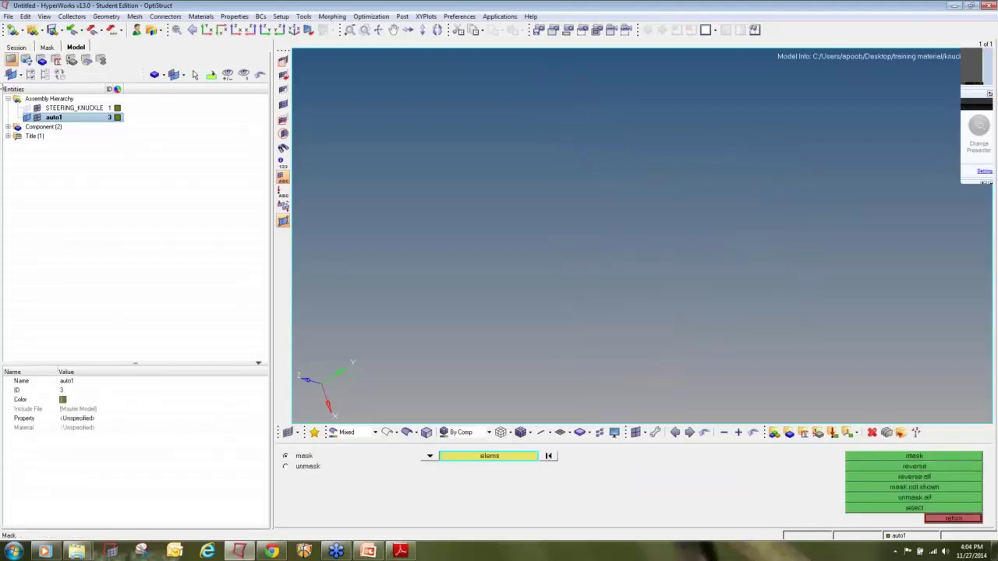
Show the STEERING_KNUCKLE geometry and delete the auto1 component.
left_click(27, 108)
right_click(59, 118)
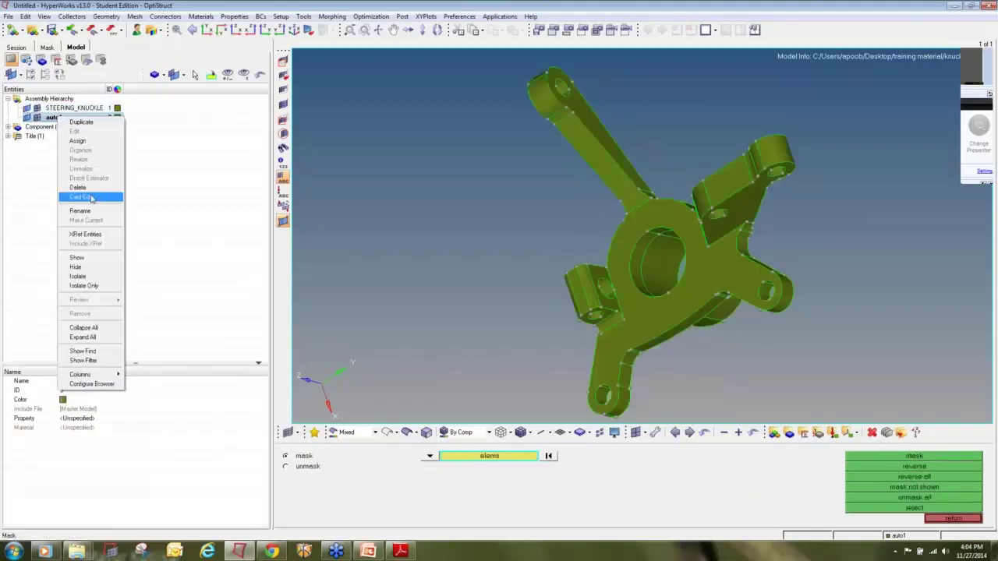
left_click(78, 187)
left_click(202, 241)
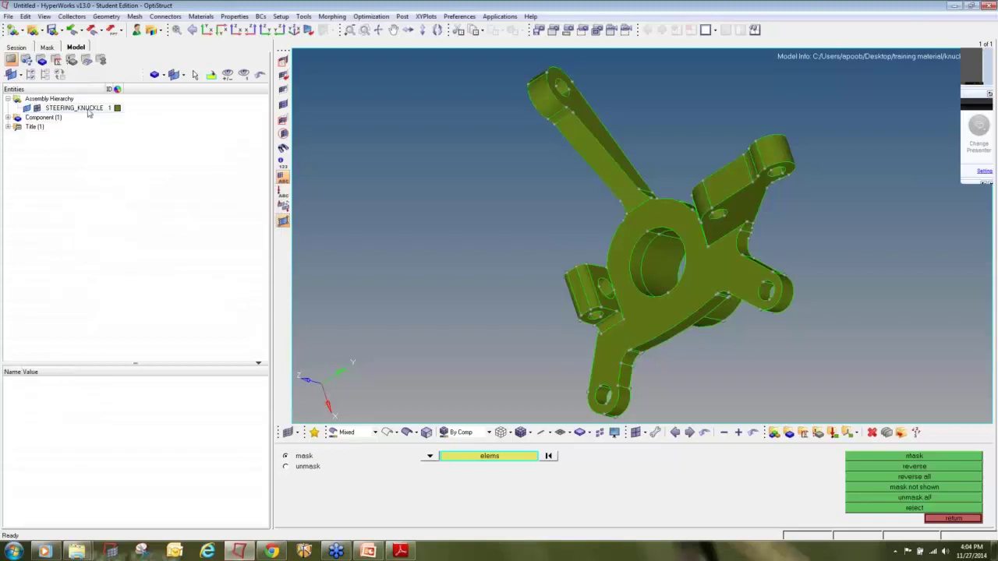
Make STEERING_KNUCKLE the current component and leave the mask tool.
right_click(88, 110)
left_click(117, 207)
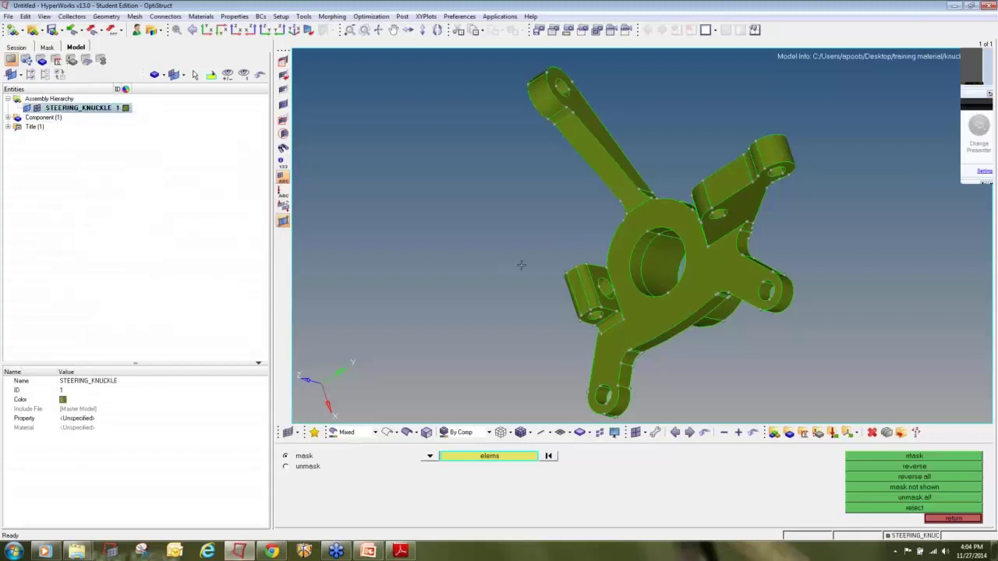
scroll(521, 265, "down", 2)
left_click(953, 519)
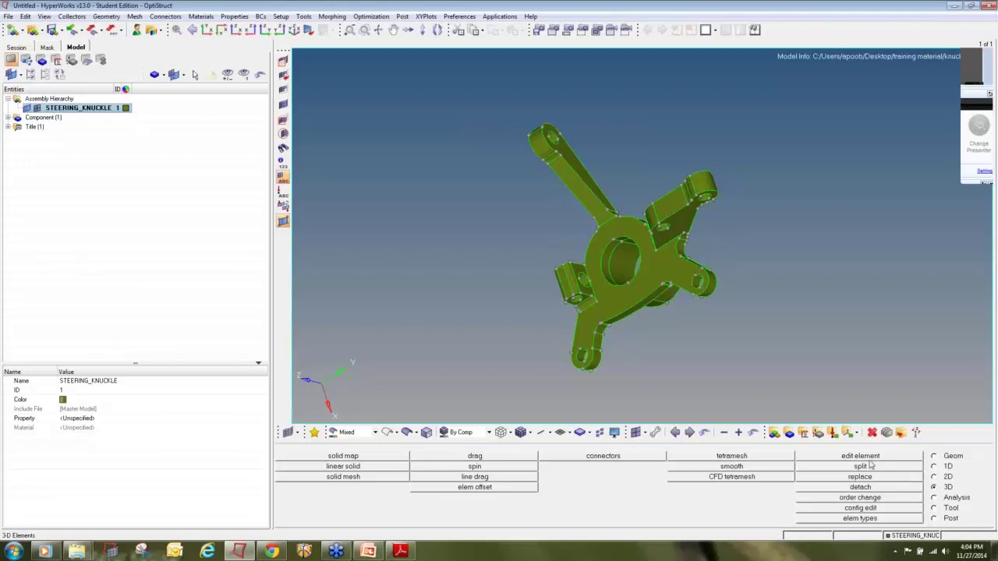
Start a Volume tetra tetramesh and select all of the knuckle's surfaces as the enclosed volume.
left_click(731, 456)
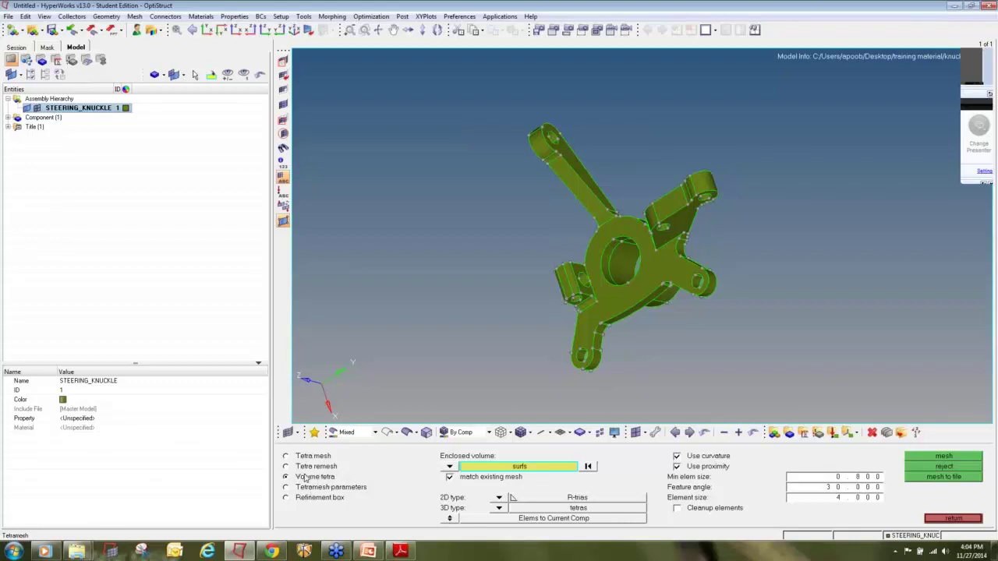
left_click(450, 466)
left_click_drag(400, 97, 807, 404)
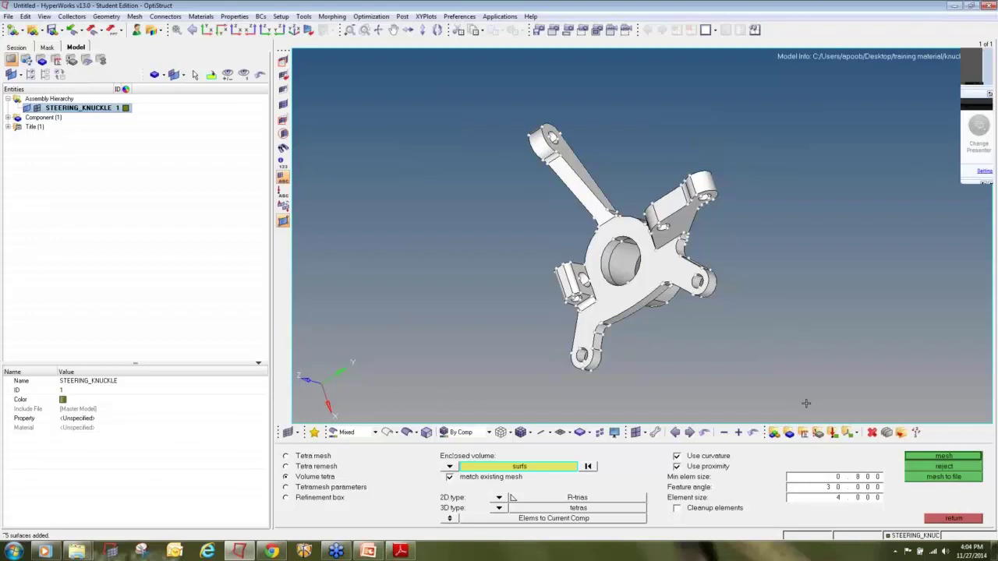
Mesh the knuckle with R-trias and tetras in the current component, and hide the STEERING_KNUCKLE geometry.
left_click(496, 498)
left_click(492, 509)
left_click(498, 507)
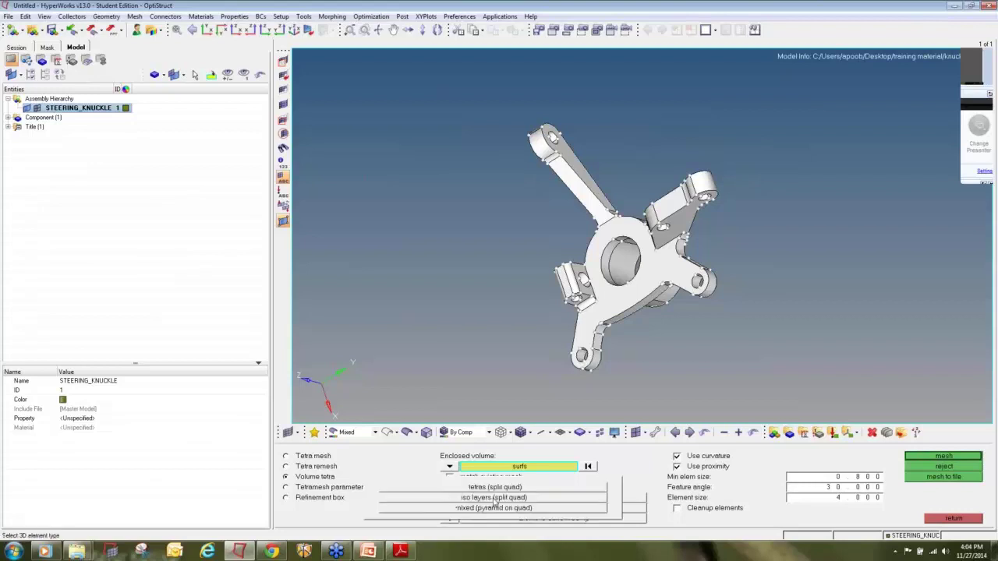
left_click(495, 488)
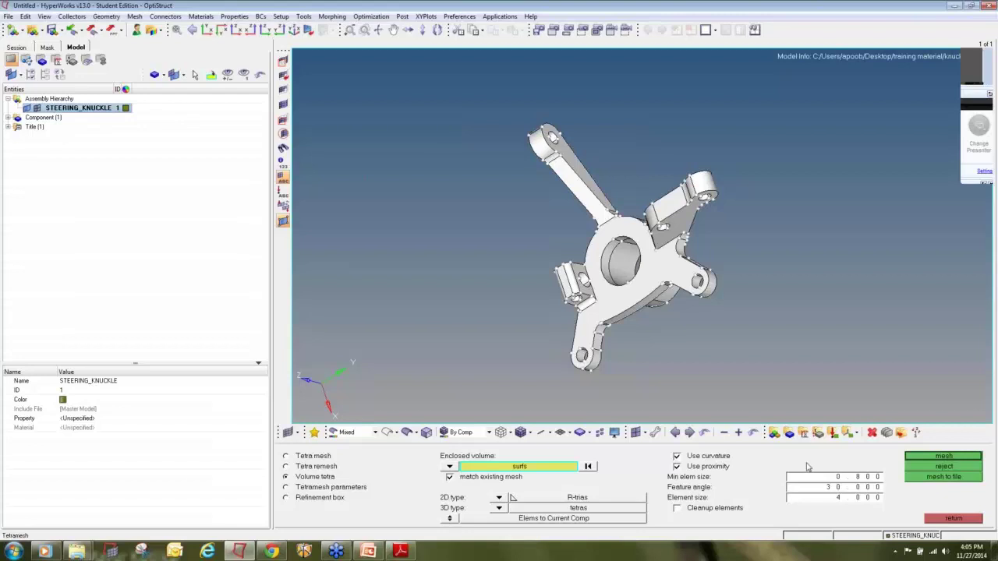
left_click(926, 460)
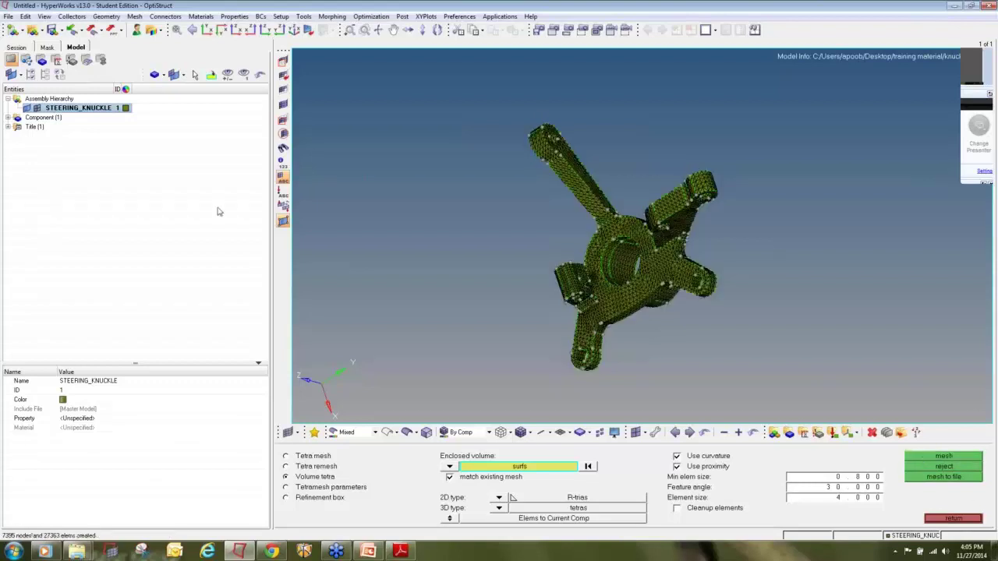
left_click(8, 117)
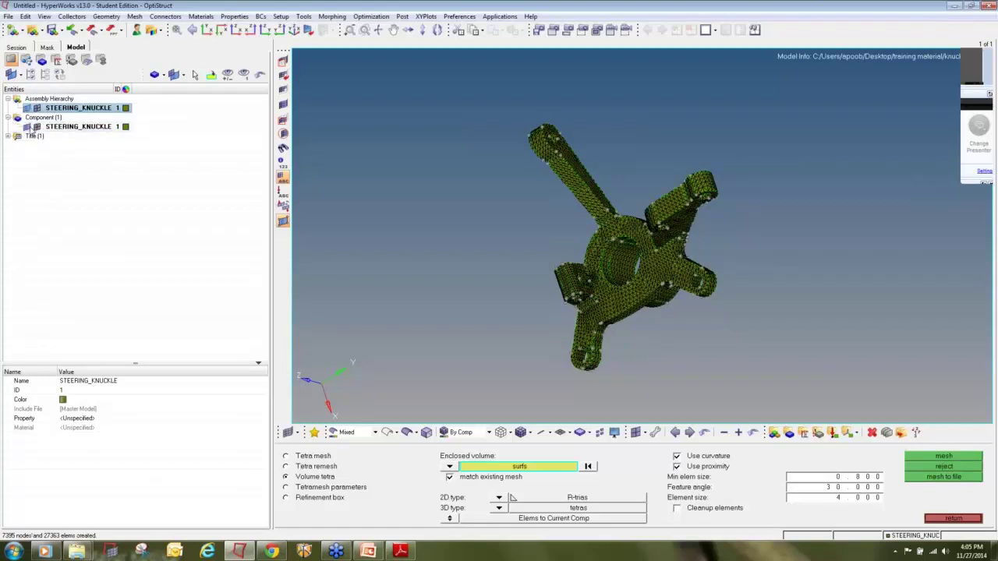
left_click(127, 230)
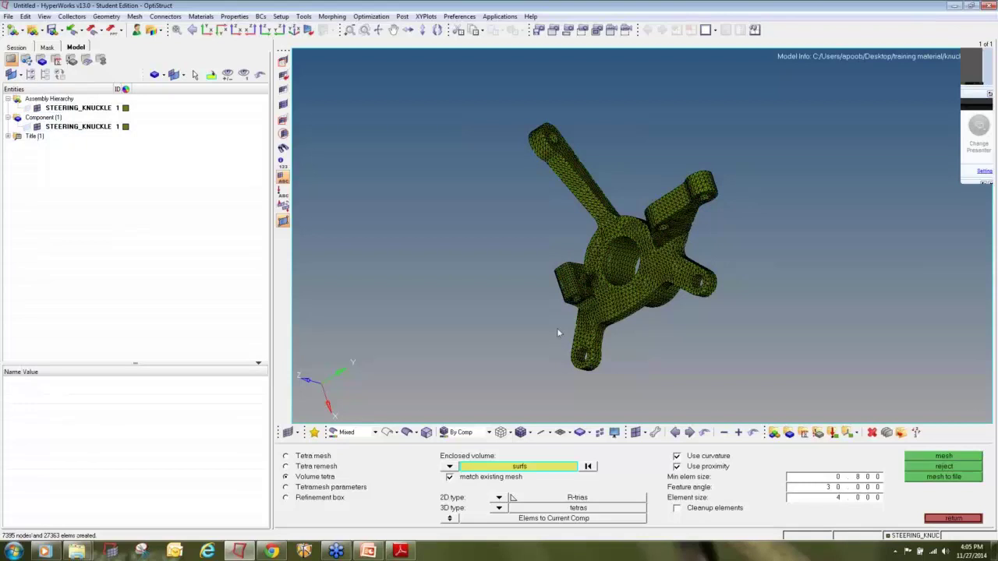
Mask a few elements on the block-shaped lug beside the bore to examine the tetras inside, and unmask them.
left_click_drag(557, 331, 537, 276, "ctrl")
scroll(601, 311, "up", 4, "ctrl")
key("F5")
left_click_drag(573, 316, 603, 347, "shift")
middle_click(602, 346)
left_click_drag(610, 312, 673, 304, "ctrl")
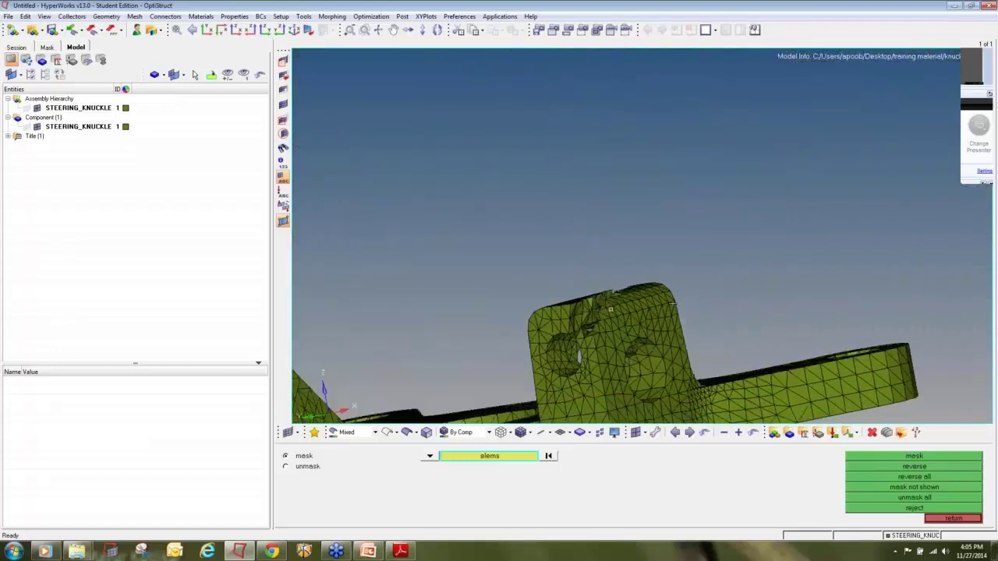
scroll(599, 312, "up", 5, "ctrl")
right_click_drag(626, 305, 633, 245, "ctrl")
left_click_drag(638, 247, 733, 238, "ctrl")
left_click(285, 103)
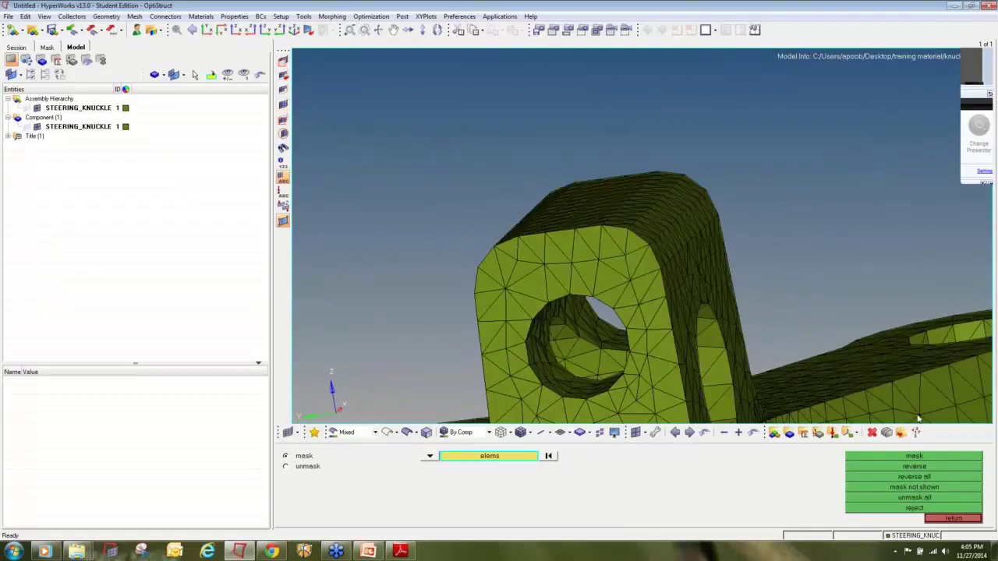
left_click(953, 519)
Leave the tetramesh setup and examine the finished knuckle mesh from several sides.
scroll(782, 216, "down", 9, "ctrl")
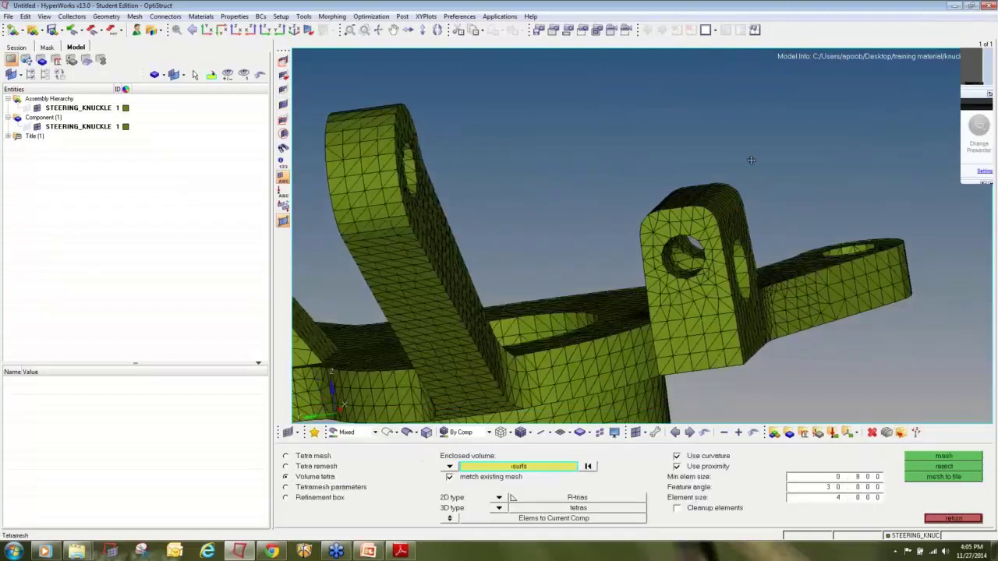
left_click_drag(788, 232, 671, 368, "ctrl")
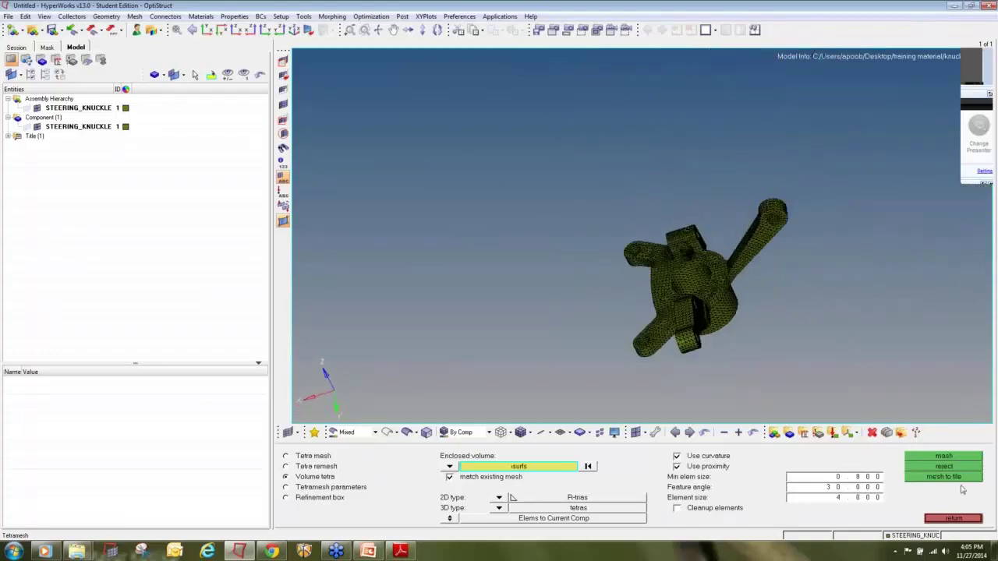
left_click(959, 518)
left_click_drag(766, 298, 659, 164, "ctrl")
scroll(659, 164, "up", 2)
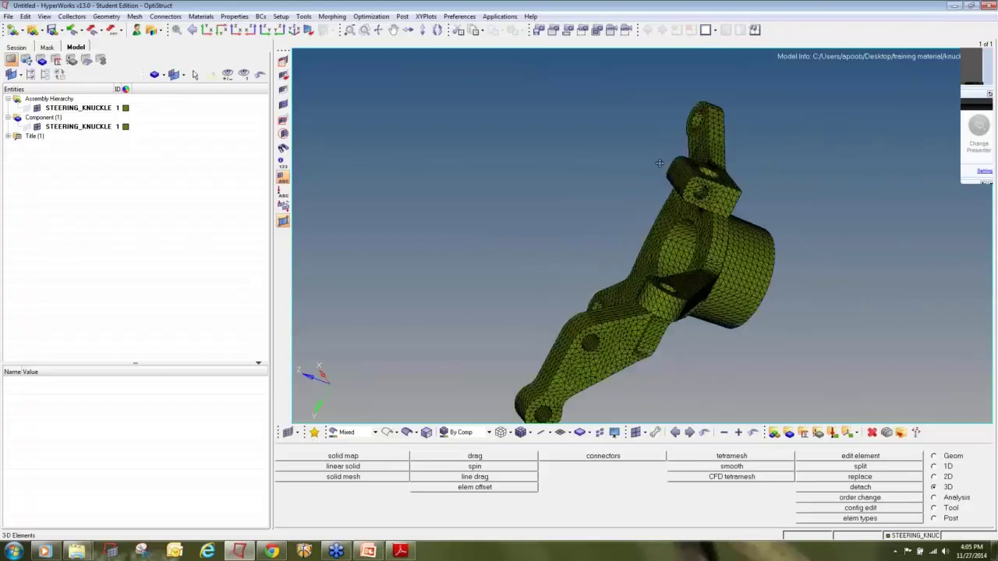
left_click_drag(558, 163, 641, 219, "ctrl")
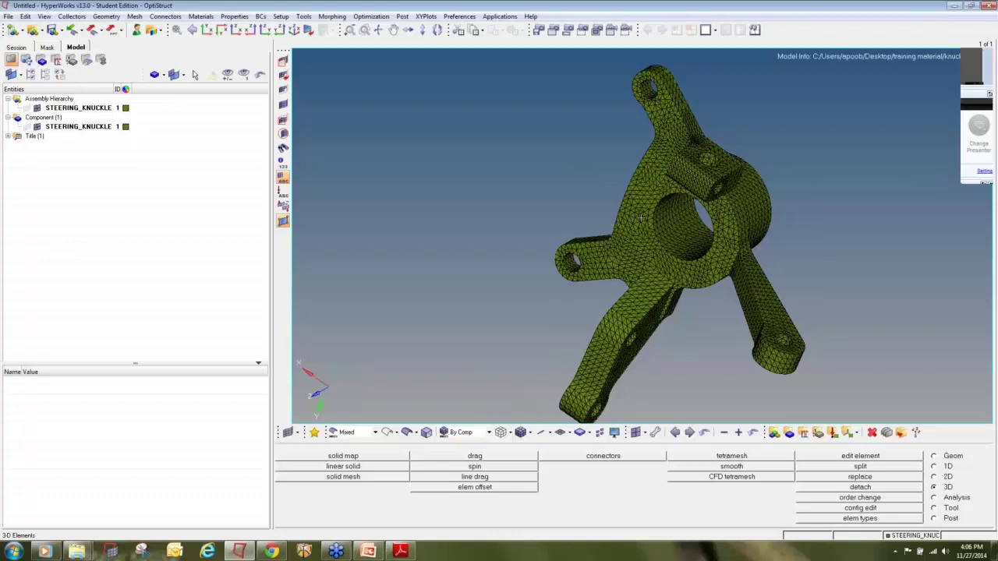
left_click_drag(732, 180, 688, 183, "ctrl")
scroll(688, 182, "up", 3)
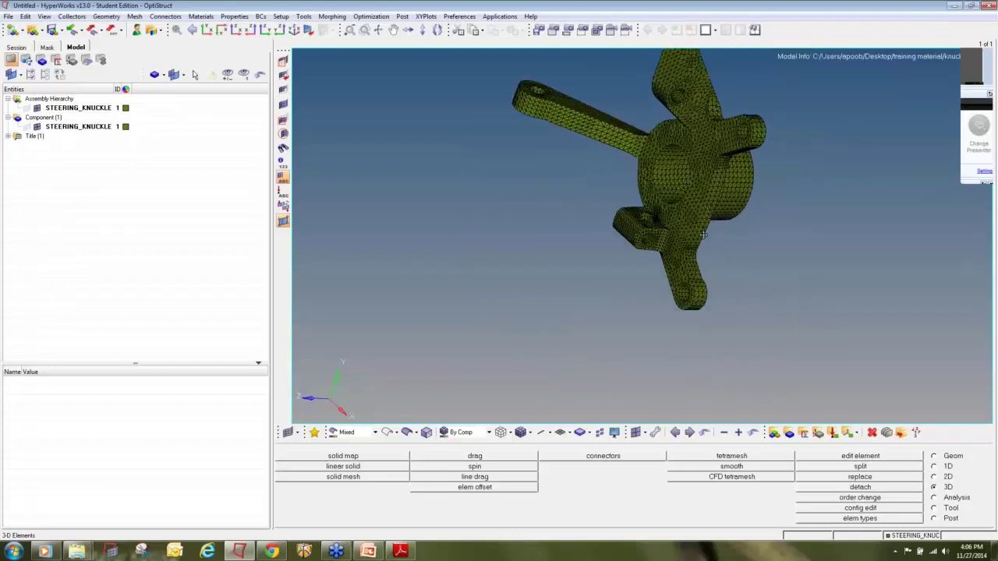
left_click_drag(703, 234, 803, 223, "ctrl")
scroll(789, 269, "up", 2)
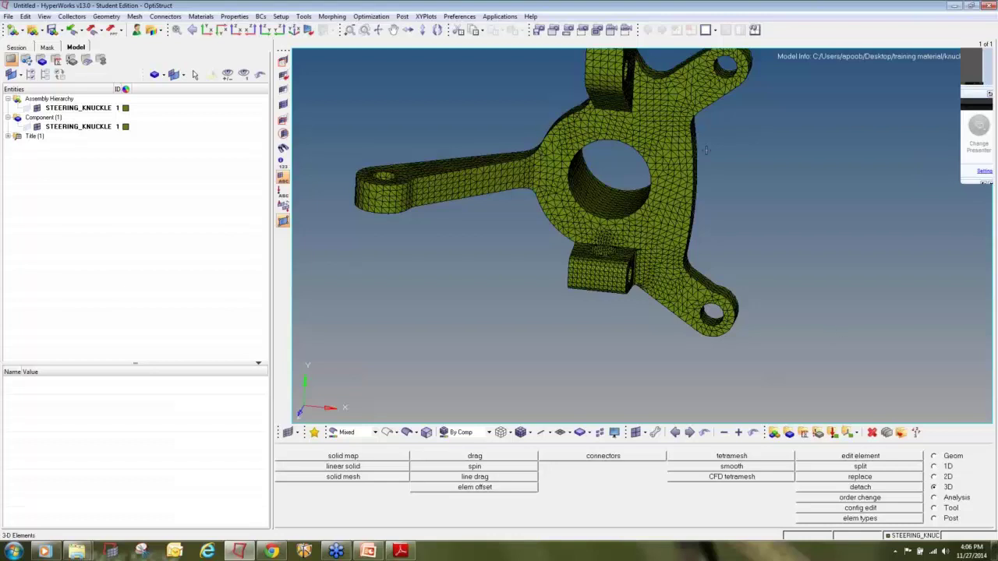
right_click_drag(783, 253, 796, 274, "ctrl")
scroll(795, 275, "down", 2, "ctrl")
left_click_drag(796, 275, 669, 286, "ctrl")
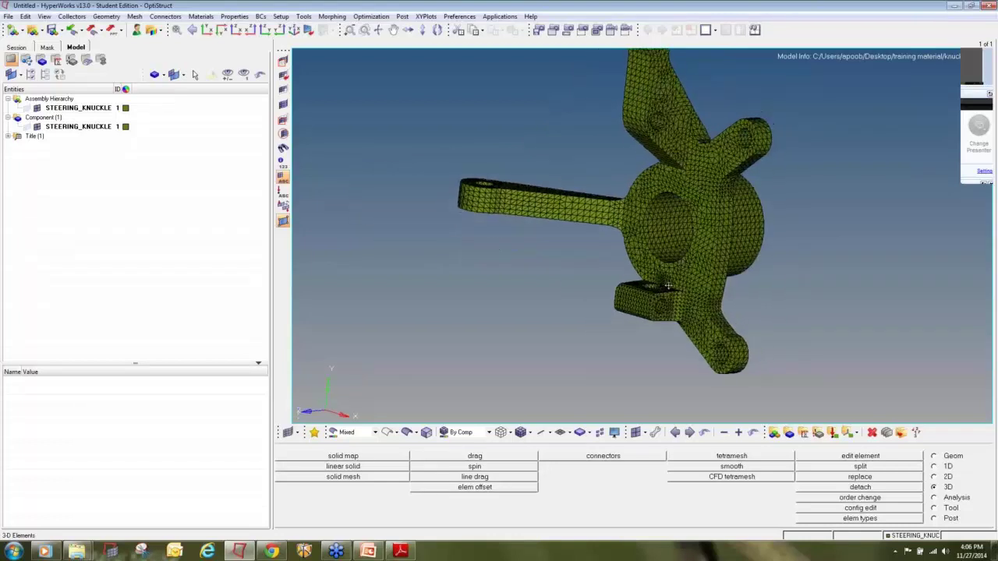
Create a circle-center node from three nodes on the front rim of the hole in the short upper arm.
scroll(668, 285, "down", 3, "ctrl")
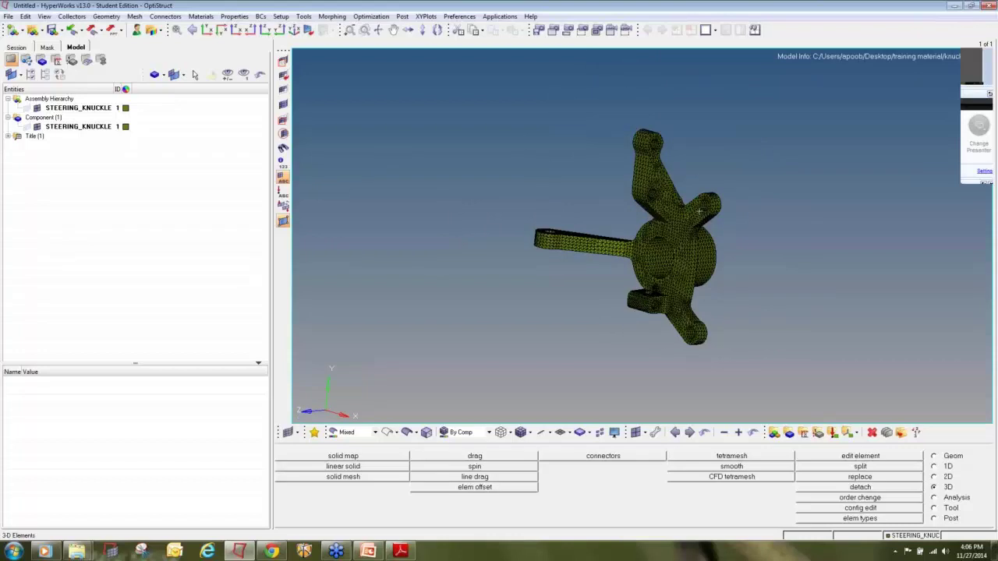
left_click_drag(685, 156, 643, 238, "ctrl")
scroll(643, 239, "up", 3, "ctrl")
scroll(642, 238, "up", 2, "ctrl")
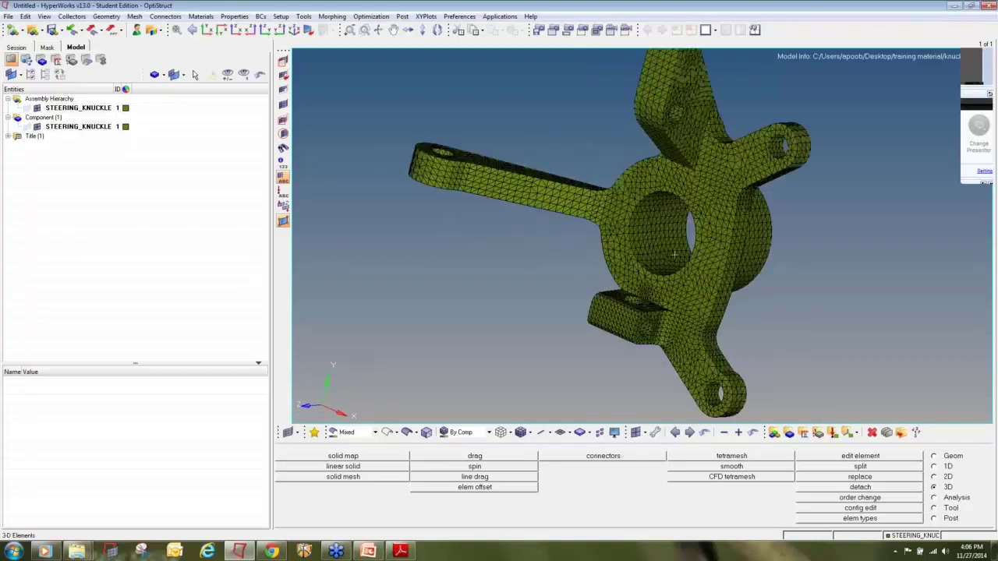
key("F4")
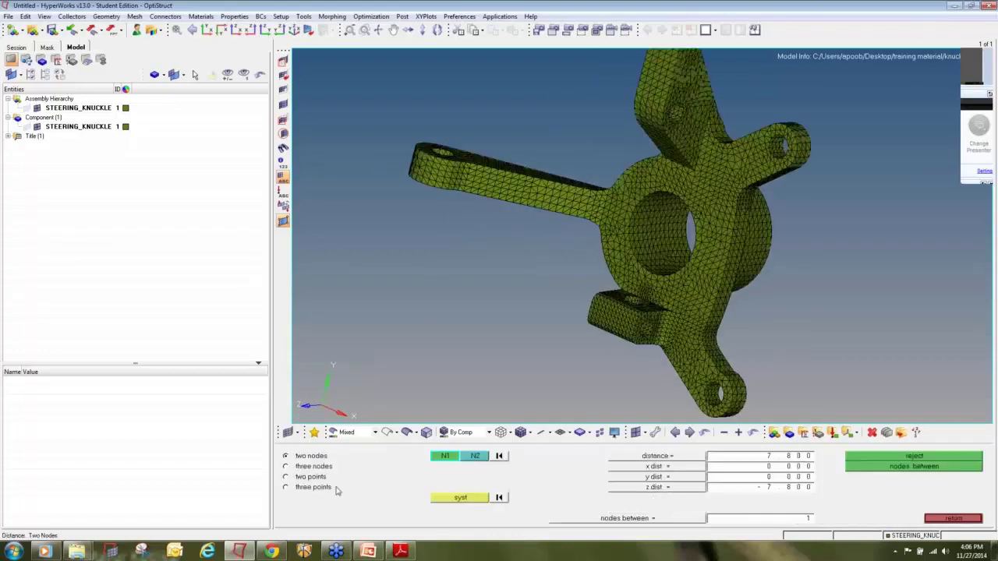
left_click(316, 467)
left_click_drag(720, 225, 754, 212, "ctrl")
scroll(812, 146, "up", 7, "ctrl")
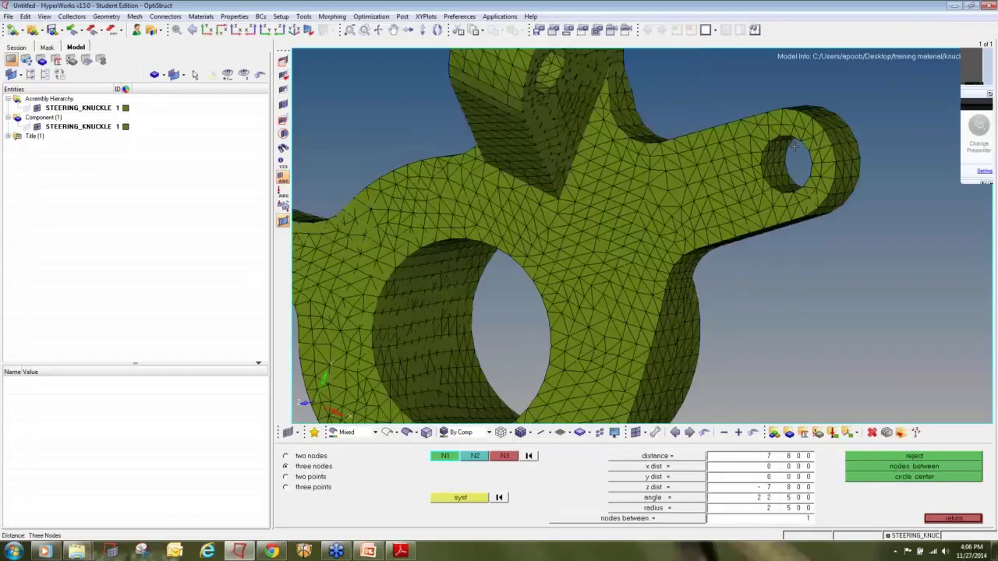
left_click(733, 206)
left_click(732, 156)
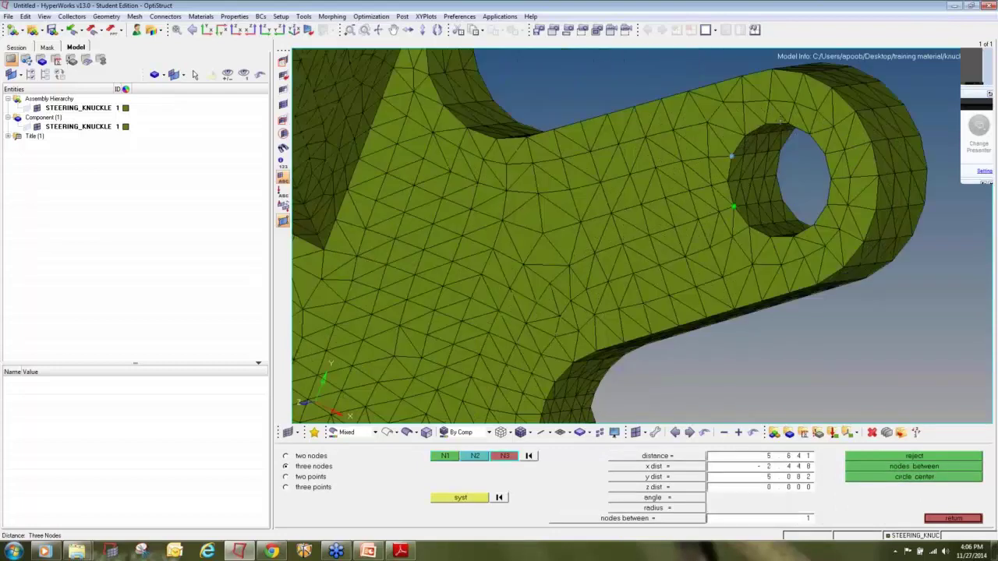
left_click(767, 125)
left_click(915, 477)
Create a circle-center node from three nodes on the rear rim of the short upper arm's hole.
scroll(768, 191, "up", 2, "ctrl")
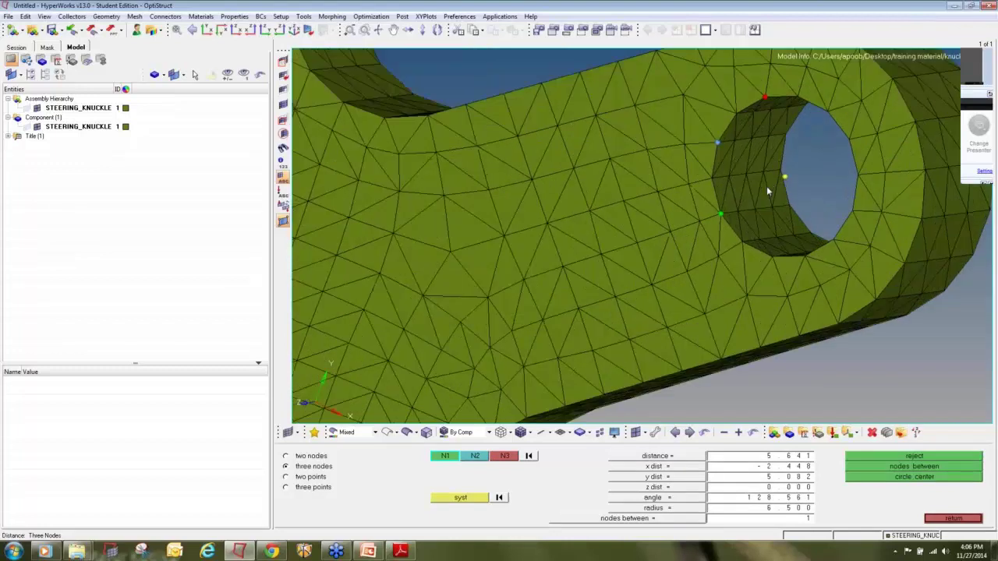
scroll(768, 191, "up", 2, "ctrl")
left_click(800, 211)
left_click(787, 161)
left_click(794, 110)
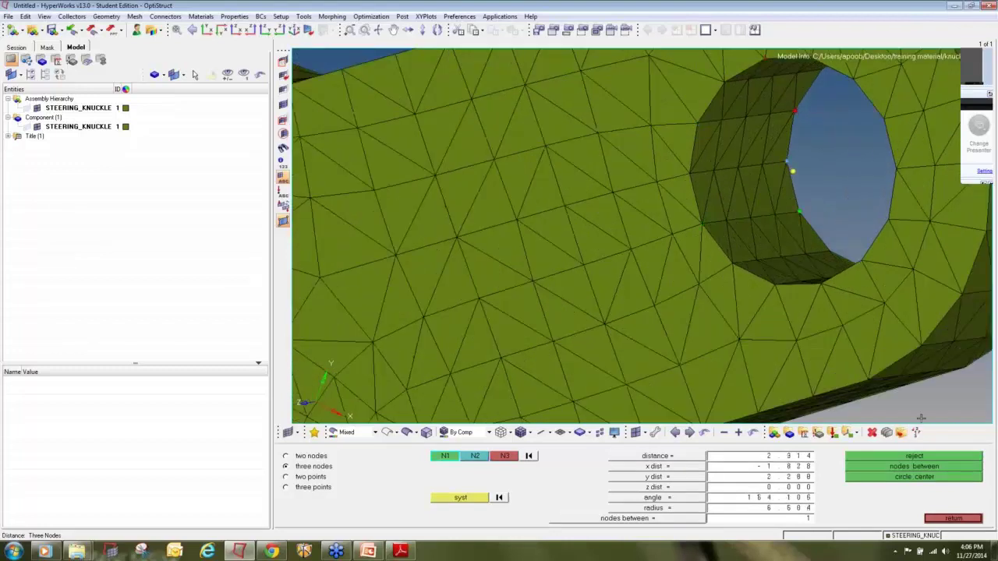
left_click(930, 477)
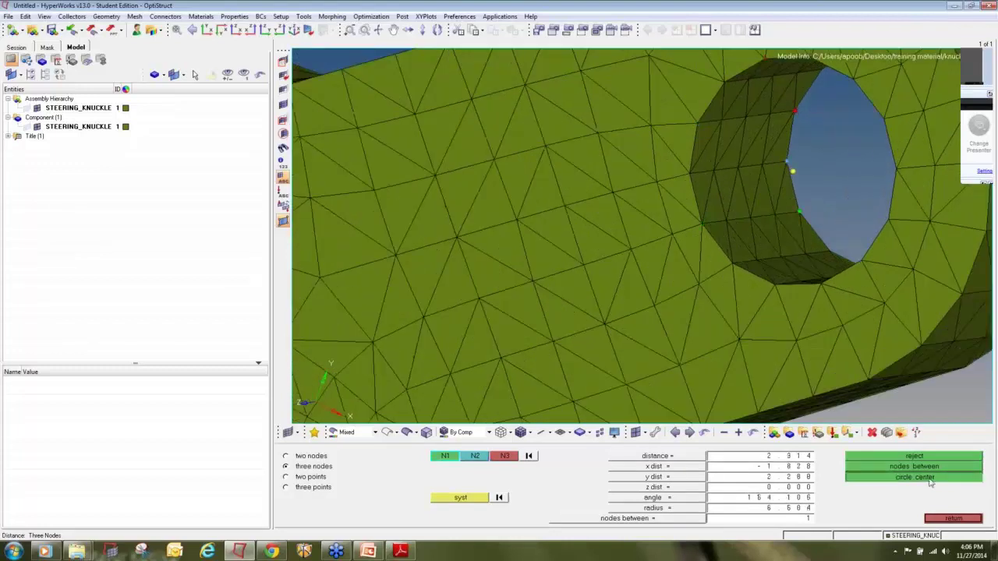
Create one node midway between the two rim centers of the short upper arm's hole.
left_click(311, 456)
left_click(793, 170)
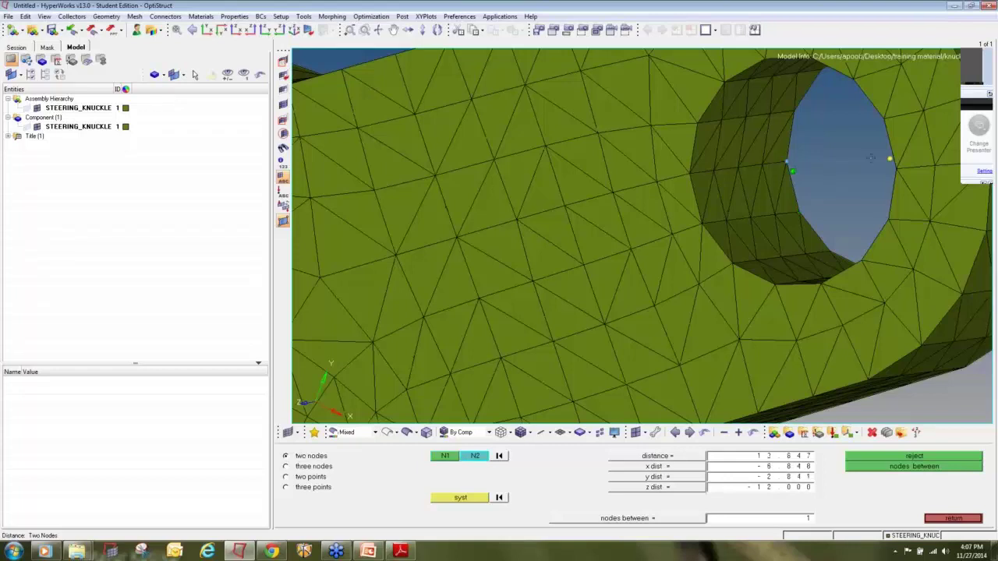
left_click(890, 159)
Create a circle-center node from three nodes on the front rim of the hole in the lower arm.
scroll(595, 131, "down", 8, "ctrl")
right_click_drag(602, 389, 635, 189, "ctrl")
scroll(583, 327, "up", 6, "ctrl")
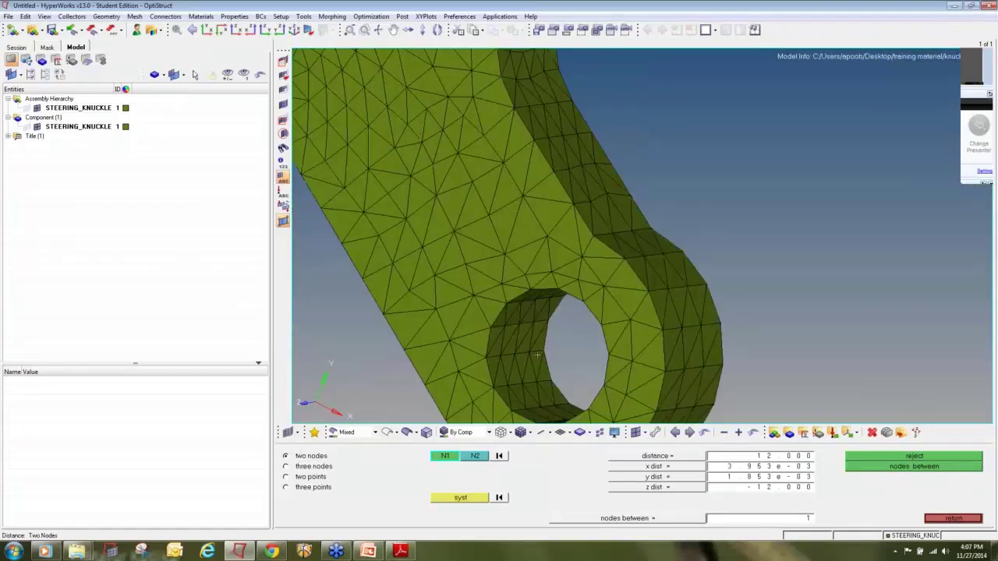
right_click_drag(538, 355, 573, 243, "ctrl")
scroll(573, 243, "up", 4, "ctrl")
scroll(573, 244, "down", 3, "ctrl")
left_click(314, 468)
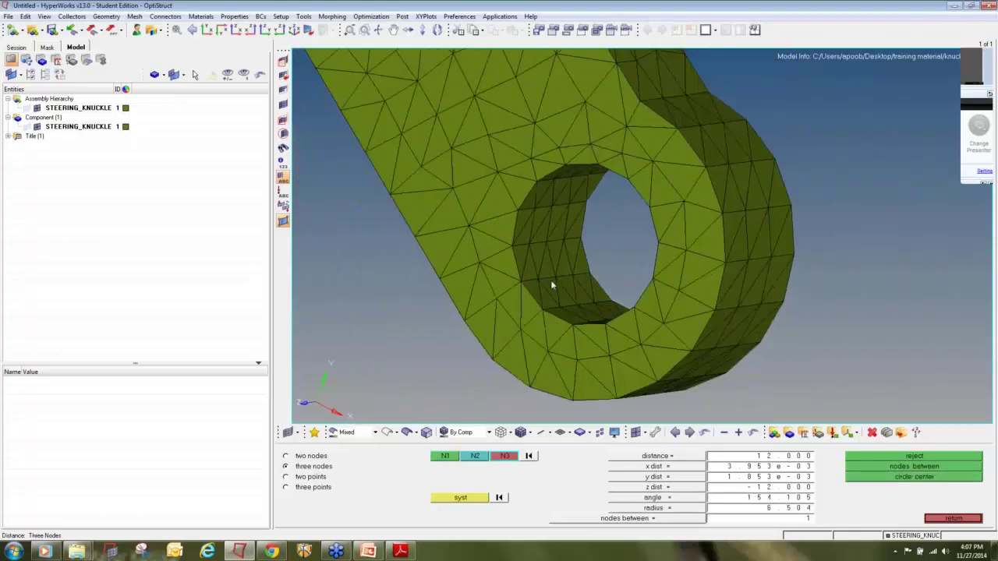
left_click(521, 281)
left_click(512, 246)
left_click(518, 209)
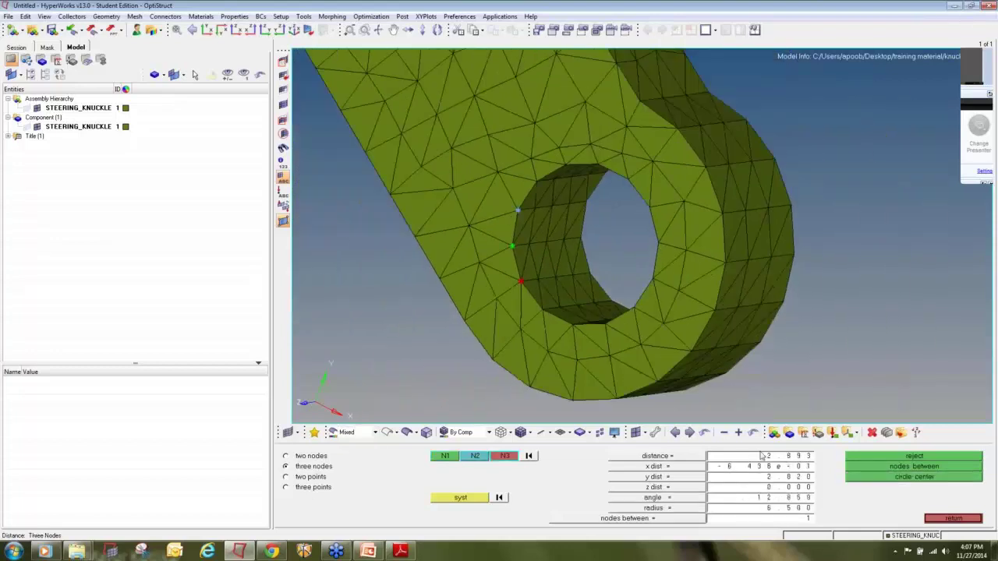
left_click(865, 479)
Create the center node of the lower arm hole's rear rim and one node midway between its two rim centers.
left_click(581, 238)
left_click(310, 458)
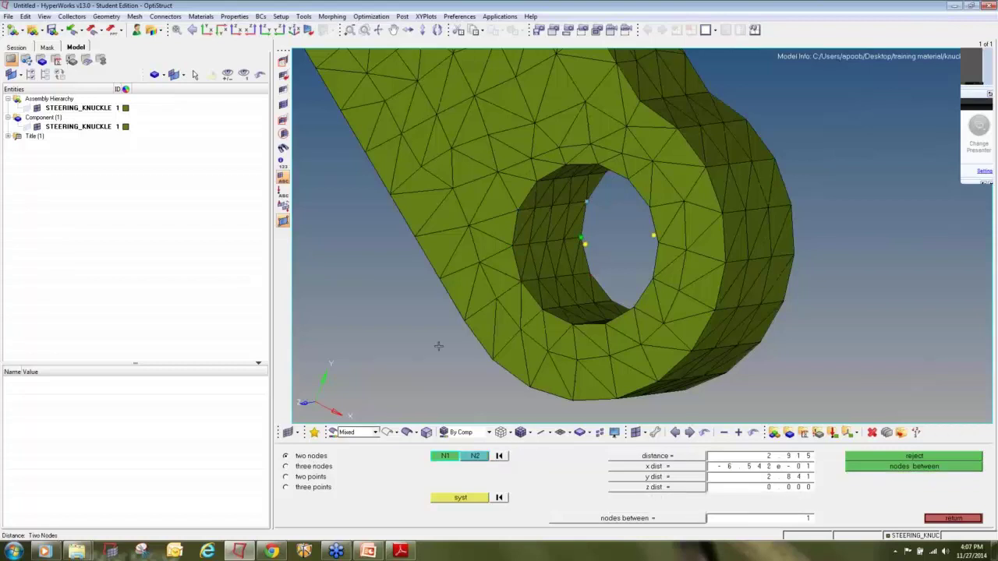
left_click_drag(618, 251, 630, 251, "ctrl")
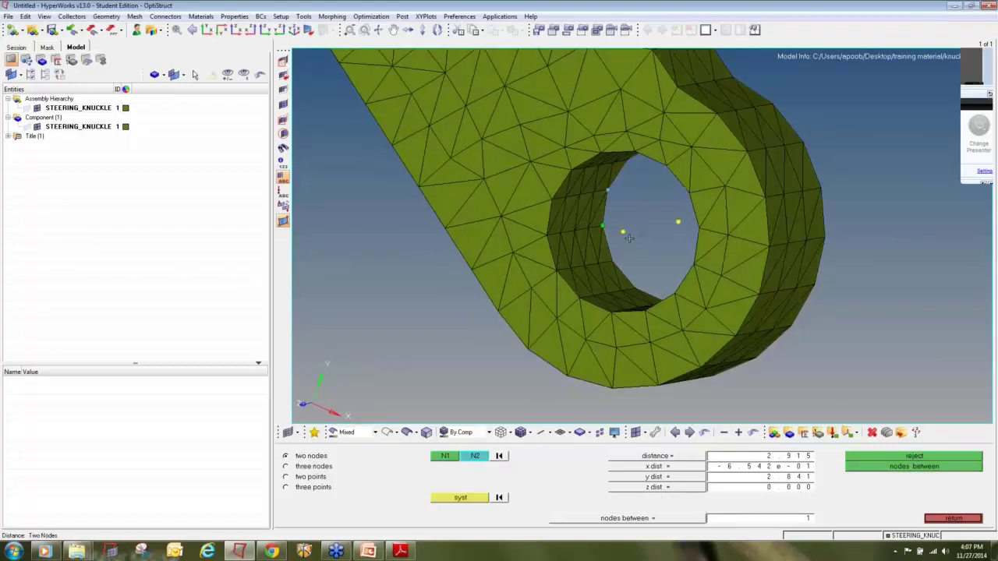
left_click(624, 232)
left_click(680, 224)
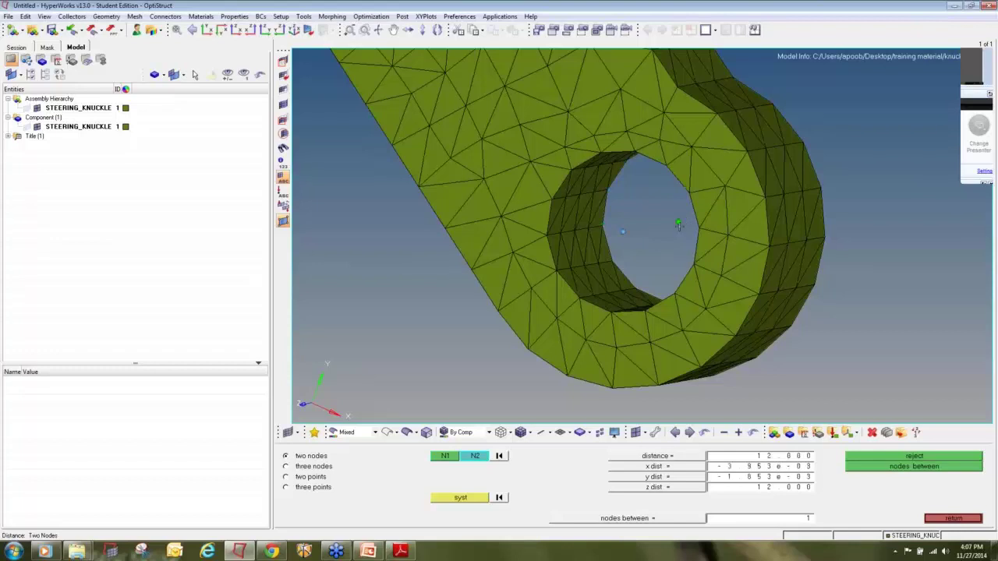
left_click(940, 465)
Examine the knuckle from several sides for the new center nodes and the holes still without one.
scroll(690, 261, "down", 6, "ctrl")
right_click_drag(685, 262, 644, 417, "ctrl")
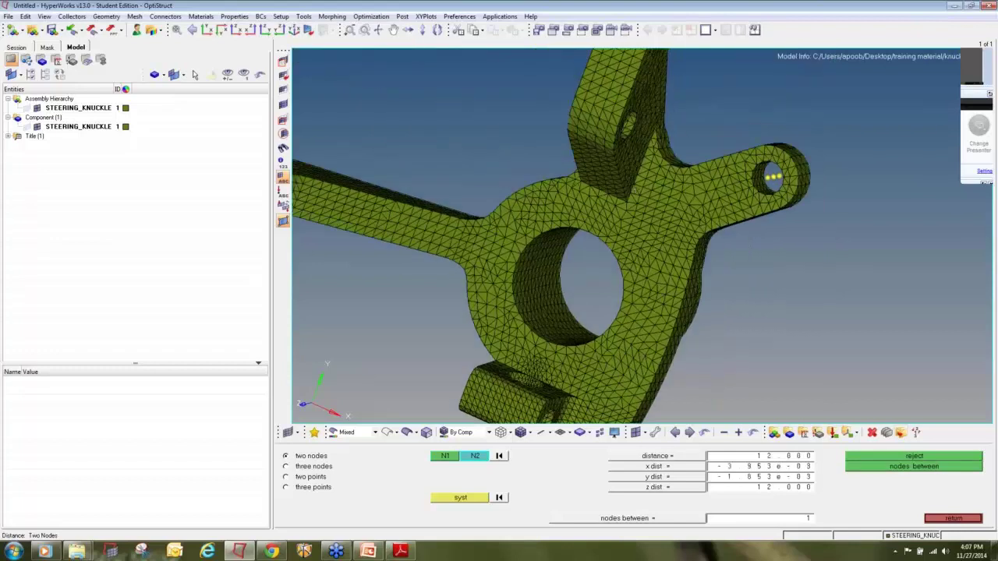
right_click_drag(633, 166, 649, 290, "ctrl")
scroll(654, 255, "up", 5, "ctrl")
left_click_drag(663, 356, 603, 177, "ctrl")
scroll(603, 177, "down", 5, "ctrl")
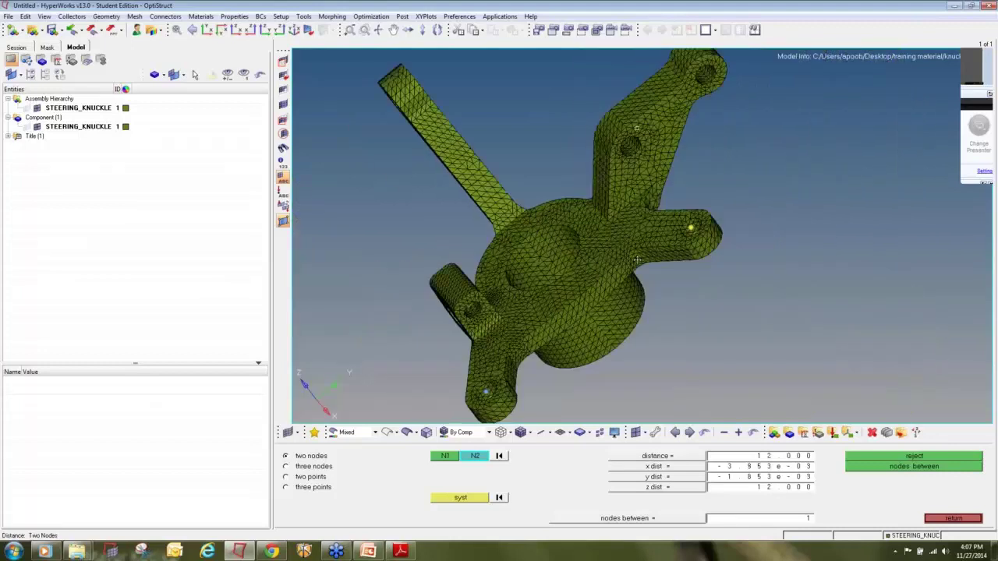
left_click_drag(638, 260, 730, 138, "ctrl")
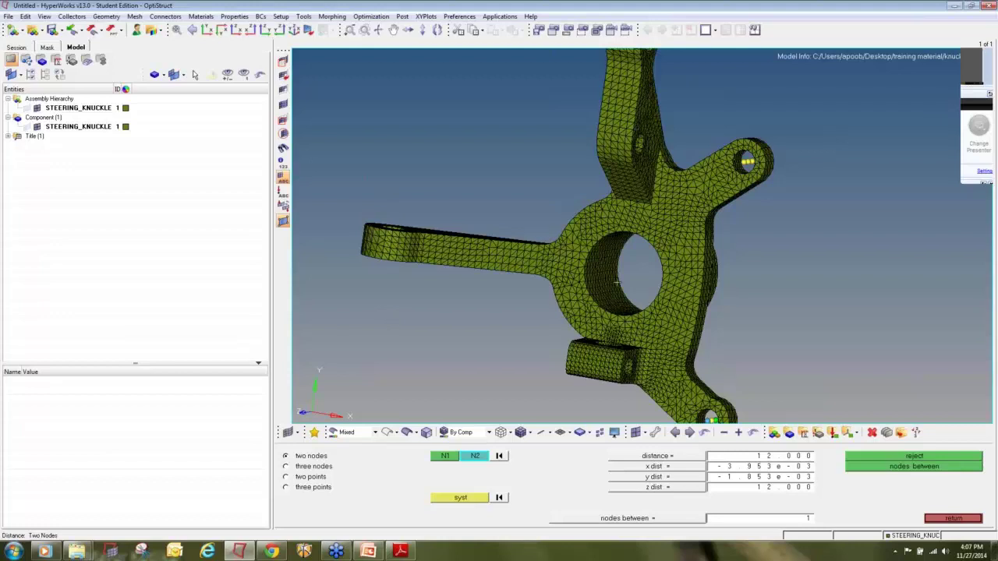
scroll(617, 282, "up", 3, "ctrl")
scroll(423, 222, "down", 6, "ctrl")
Create a circle-center node from three nodes on the upper rim of the hole at the long arm's end.
right_click_drag(423, 221, 523, 203, "ctrl")
scroll(524, 203, "up", 6, "ctrl")
left_click(523, 203, "ctrl")
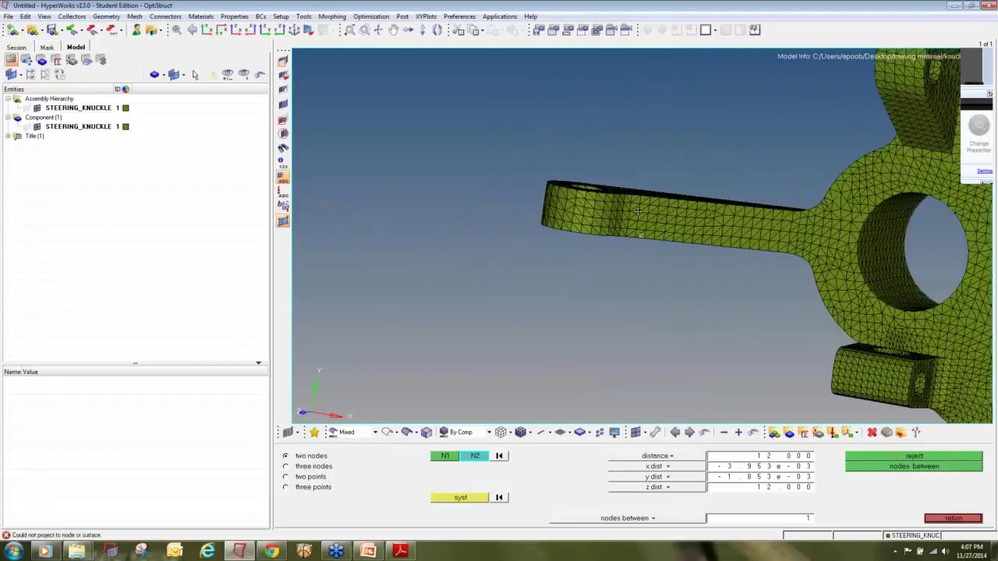
left_click_drag(638, 211, 633, 289, "ctrl")
scroll(575, 201, "up", 6, "ctrl")
left_click(568, 241)
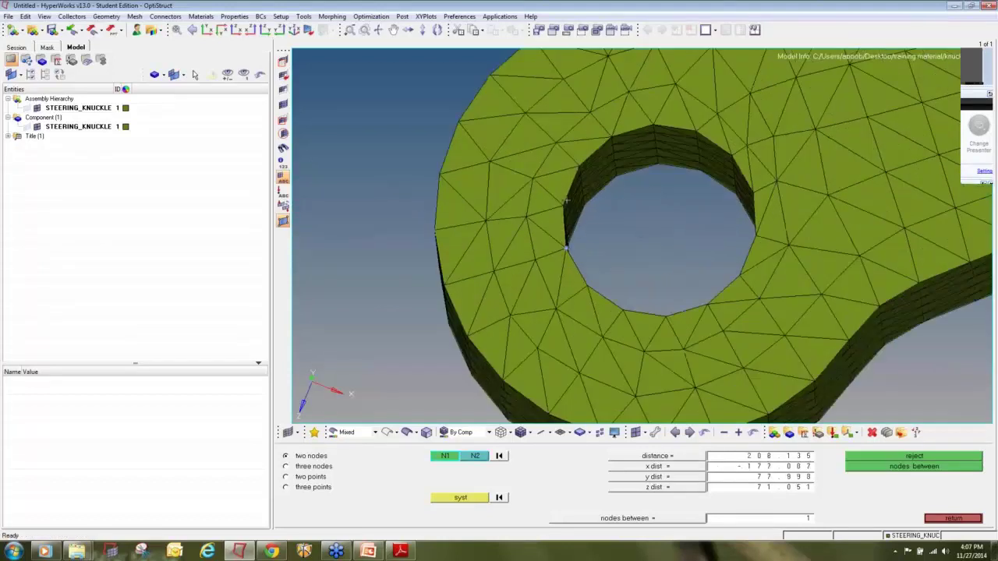
left_click(577, 169)
left_click(325, 468)
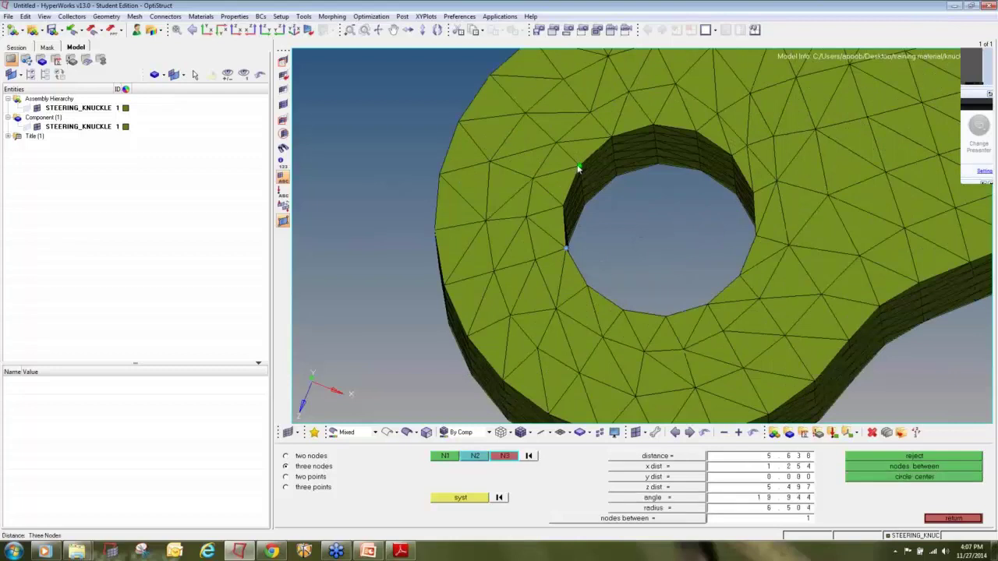
left_click(655, 130)
left_click(858, 476)
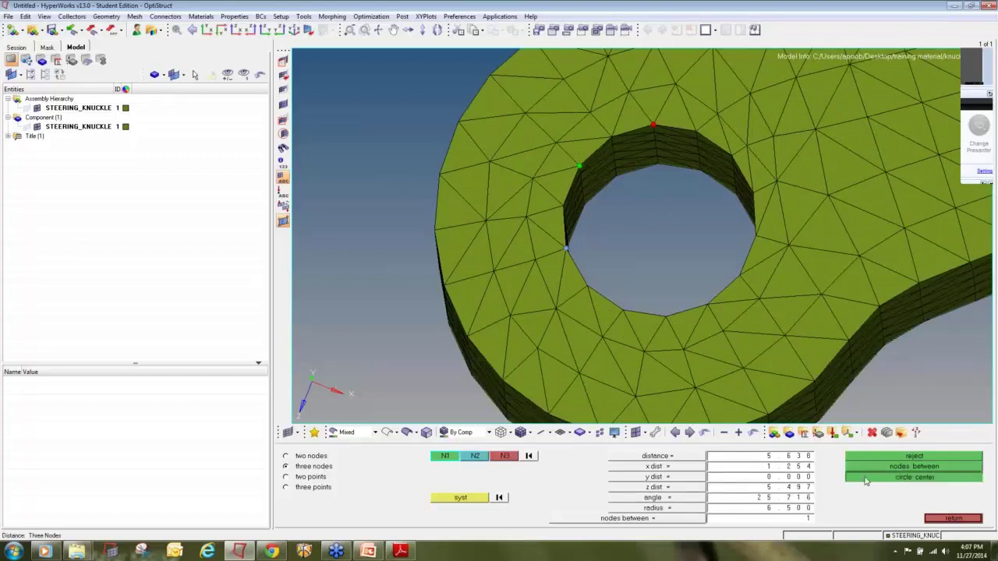
Create a circle-center node from three nodes on the lower rim of the long arm's end hole.
mouse_move(628, 278)
left_mouse_down("ctrl")
mouse_move(642, 234)
mouse_move(536, 412)
left_mouse_up("ctrl")
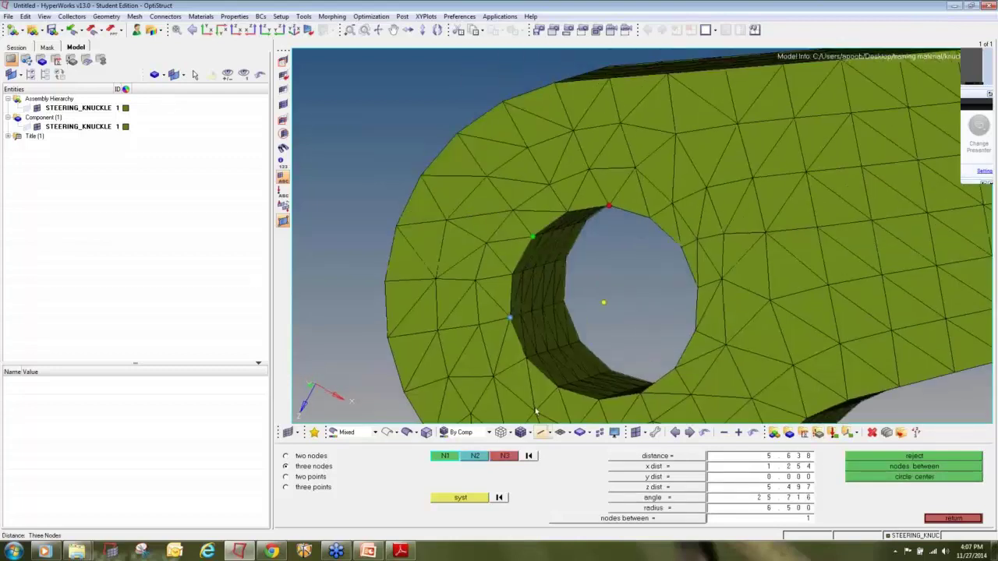
left_click(565, 299)
left_click(568, 261)
left_click_drag(624, 262, 569, 312, "ctrl")
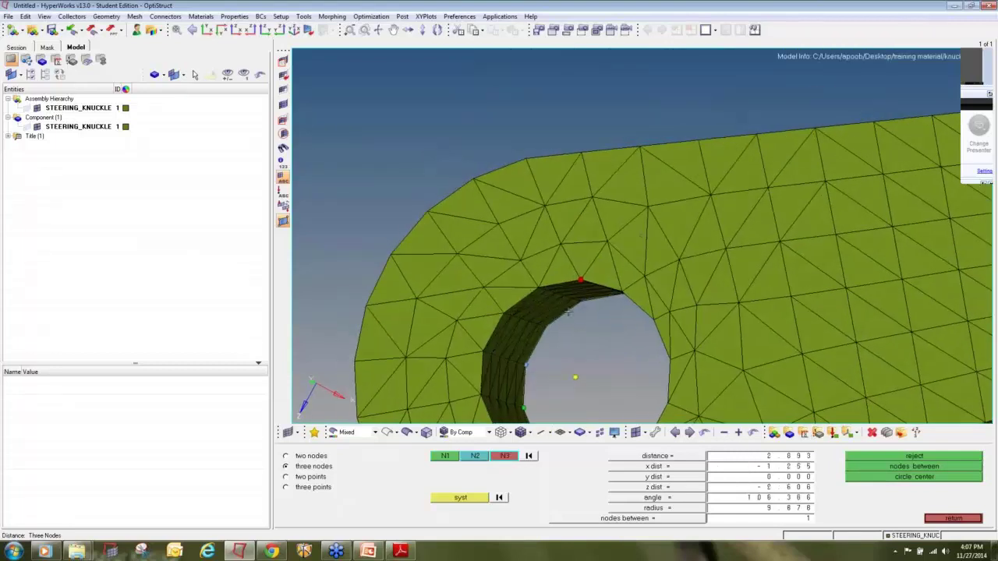
left_click(549, 326)
left_click(919, 477)
Create one node midway between the upper and lower rim centers of the long arm's hole.
right_click_drag(675, 364, 642, 286, "ctrl")
left_click(316, 457)
left_click(542, 298)
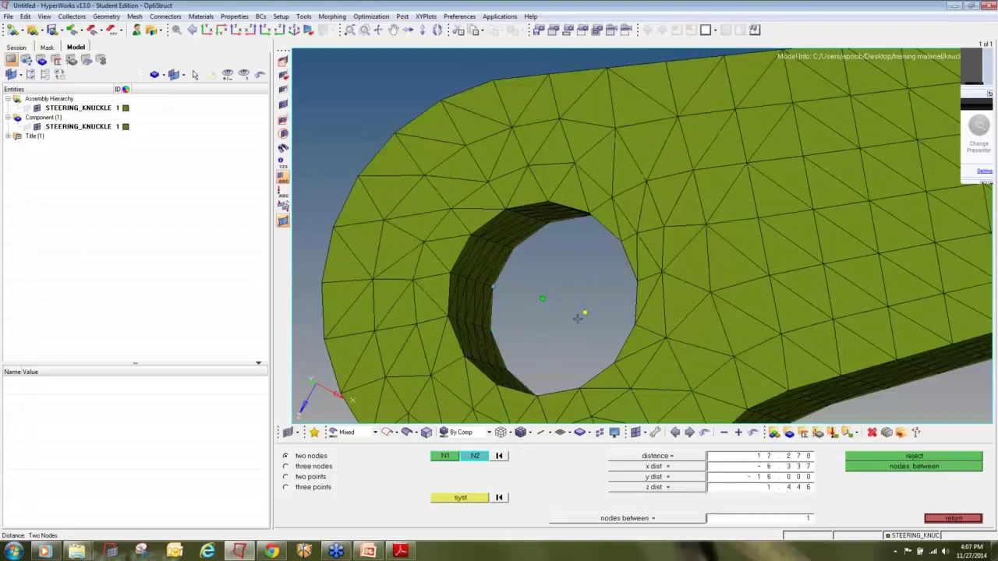
left_click(585, 313)
left_click(872, 470)
Try to create a circle-center node for the large central bore from widely spaced nodes on its front rim.
scroll(593, 340, "down", 10, "ctrl")
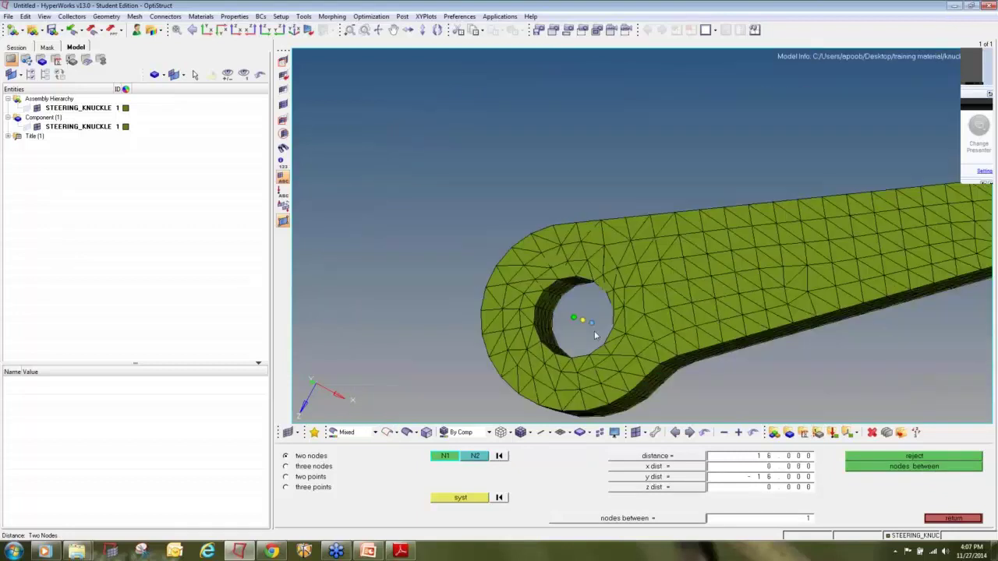
left_click_drag(641, 330, 711, 353, "ctrl")
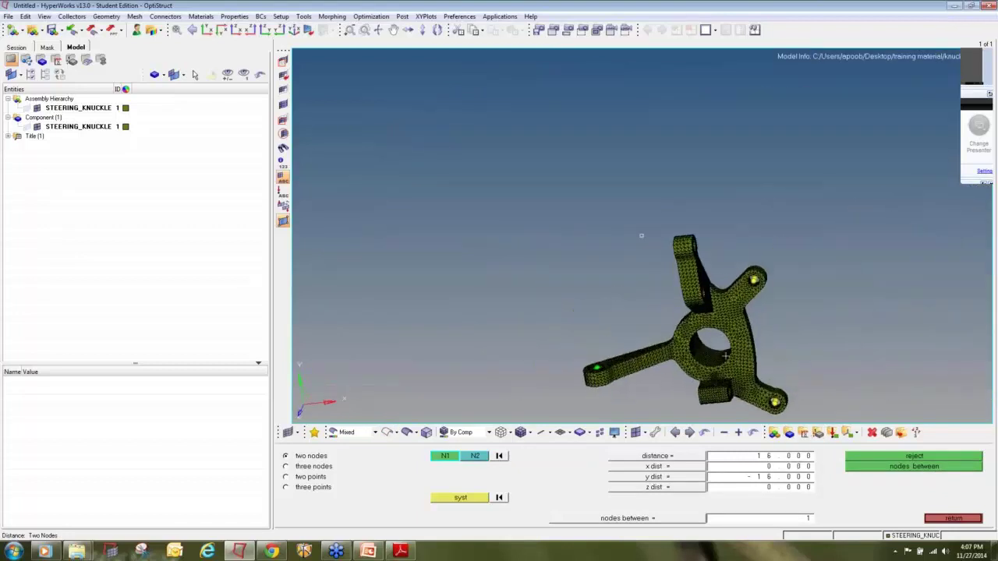
scroll(711, 351, "up", 7, "ctrl")
scroll(614, 341, "up", 4, "ctrl")
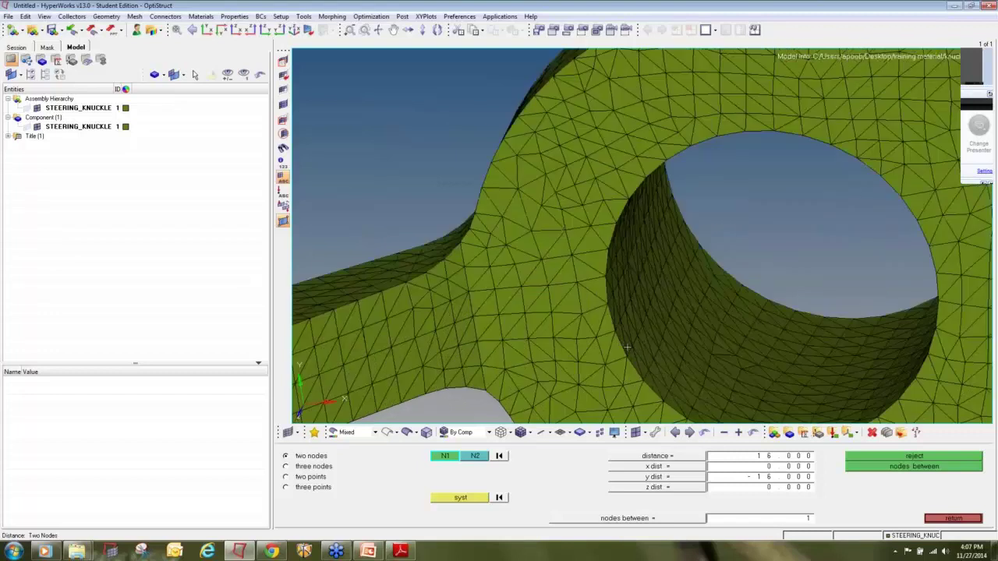
left_click(626, 357)
left_click(313, 466)
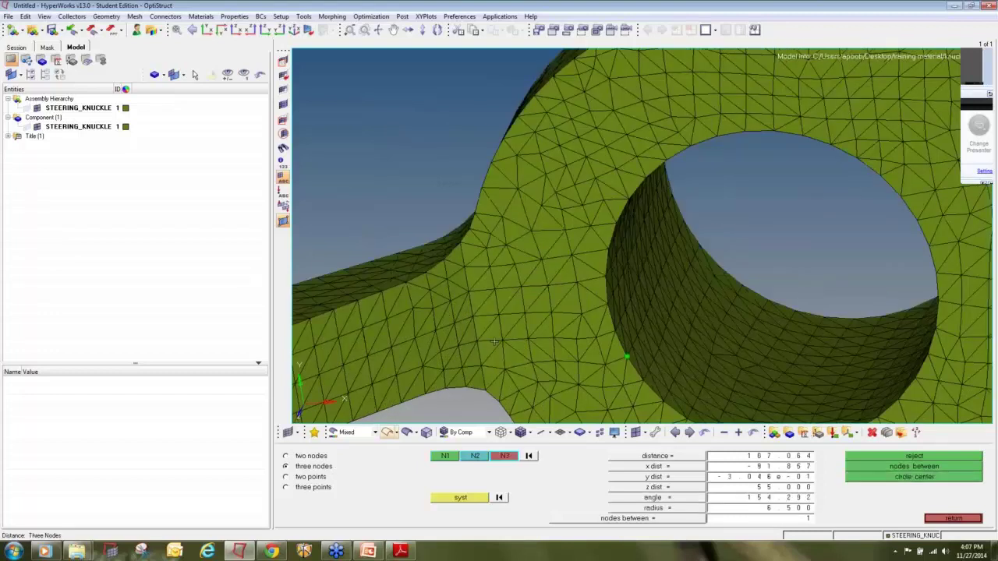
left_click(616, 223)
left_click(716, 137)
left_click(957, 481)
Create the large central bore's front center node from three neighboring nodes along the bottom of its front rim.
scroll(705, 299, "down", 4, "ctrl")
right_click_drag(704, 299, 677, 264, "ctrl")
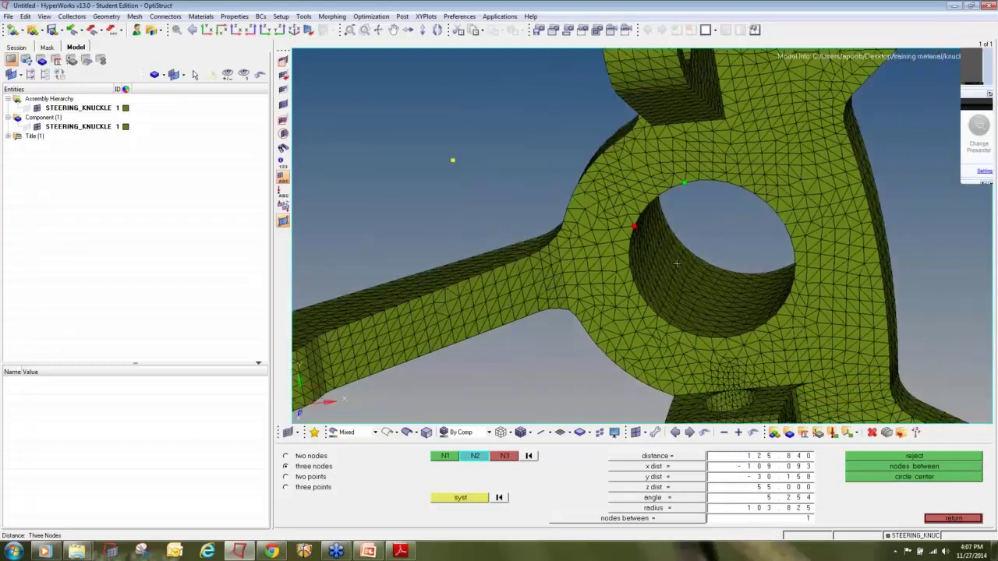
left_click(683, 331)
left_click(708, 337)
left_click(724, 338)
left_click(916, 476)
Create a circle-center node from three nodes on the rear rim of the large central bore.
scroll(706, 265, "up", 3, "ctrl")
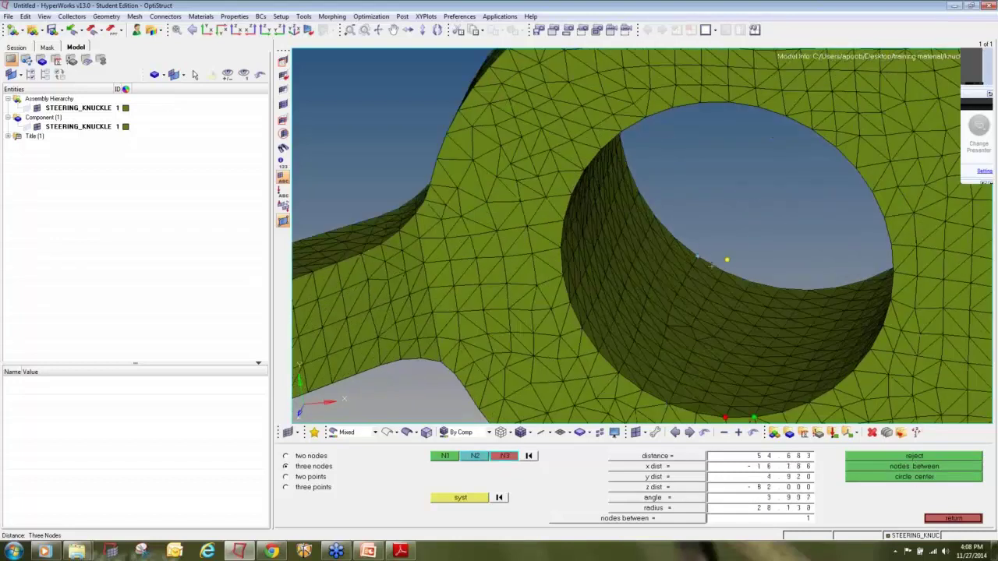
left_click(751, 284)
left_click(940, 477)
Create one node midway between the front and rear rim centers of the large central bore.
scroll(775, 273, "down", 3, "ctrl")
left_click(327, 459)
right_click_drag(787, 201, 786, 195, "ctrl")
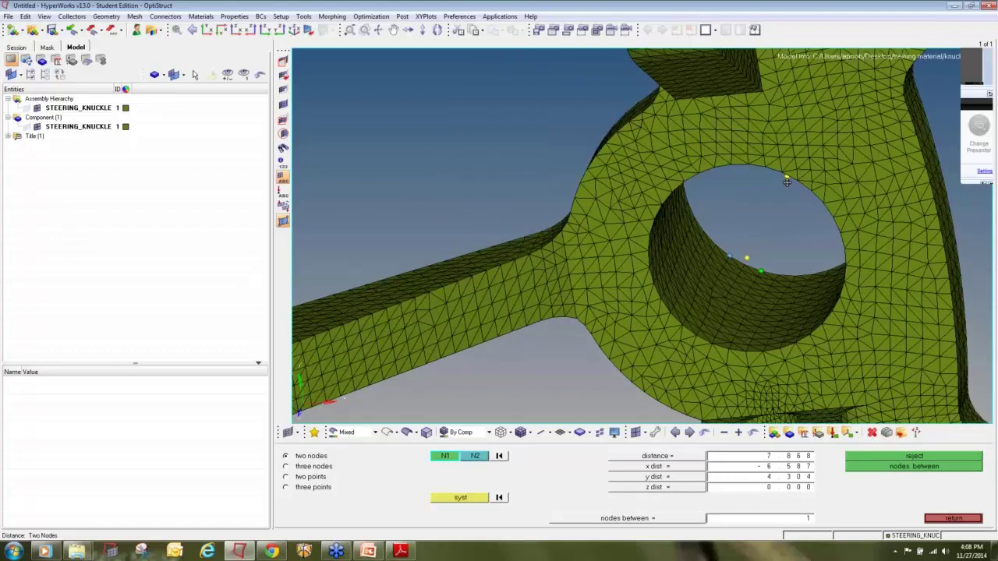
scroll(784, 184, "down", 3, "ctrl")
left_click_drag(785, 184, 793, 176, "ctrl")
left_click(771, 212)
left_click(784, 179)
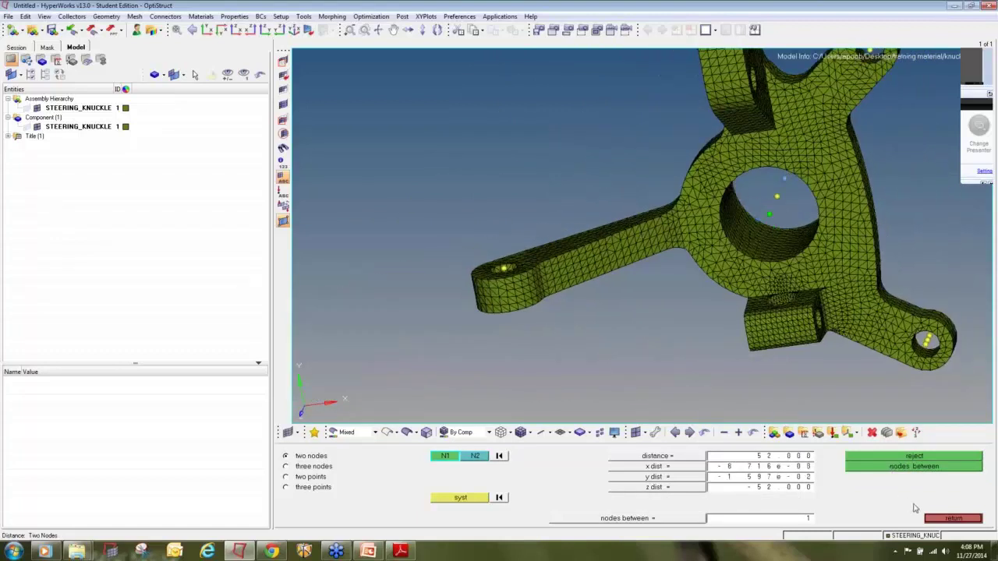
Hide the STEERING_KNUCKLE mesh and clear the two outer temporary nodes of the long arm hole.
left_click(953, 518)
left_click(37, 126)
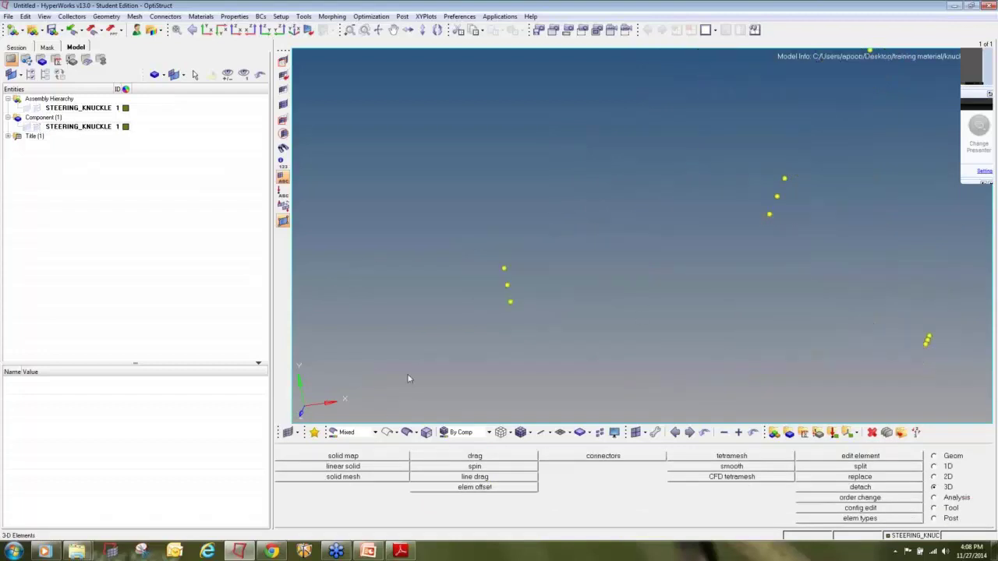
key("shift+F2")
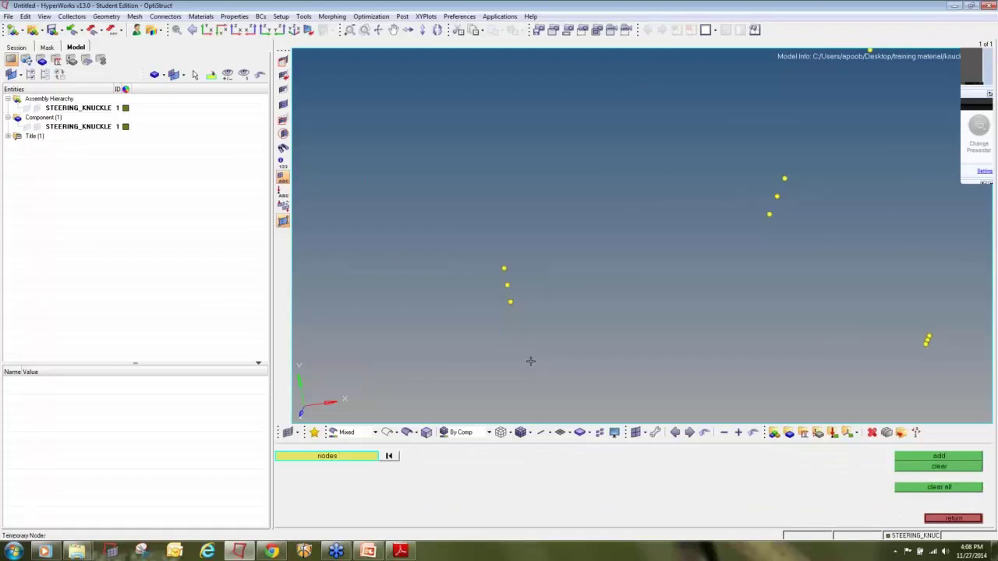
left_click(510, 302)
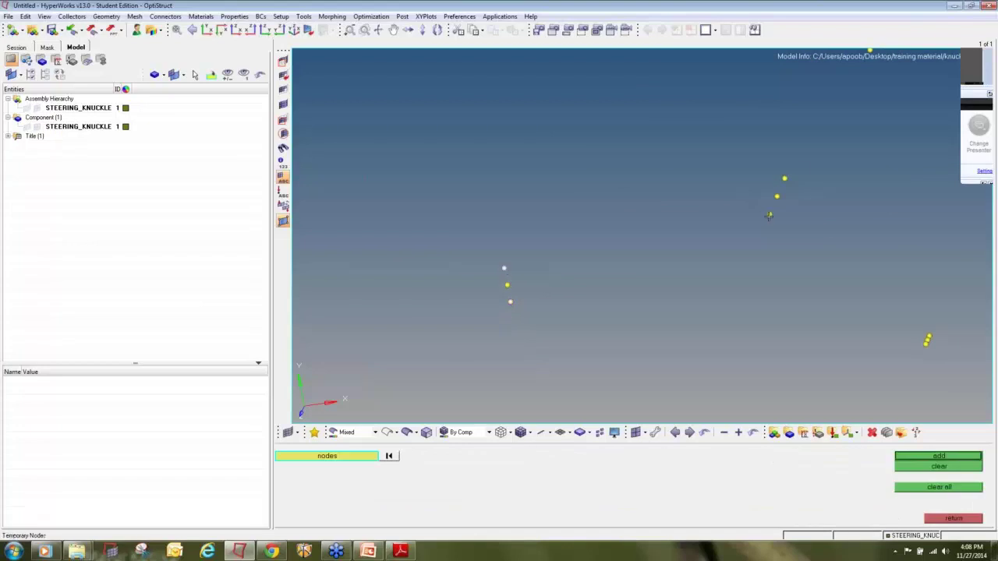
Clear the outer temporary nodes of the central bore and both lug holes, keeping their middle nodes, and redisplay the knuckle mesh.
right_click_drag(908, 314, 779, 281, "ctrl")
scroll(794, 310, "up", 5, "ctrl")
left_click(797, 306)
scroll(813, 280, "down", 2, "ctrl")
right_click_drag(789, 81, 738, 283, "ctrl")
scroll(737, 283, "down", 1, "ctrl")
right_click_drag(710, 216, 733, 281, "ctrl")
scroll(733, 280, "up", 1, "ctrl")
scroll(749, 296, "up", 2, "ctrl")
scroll(715, 243, "down", 3, "ctrl")
left_click_drag(713, 317, 687, 227, "ctrl")
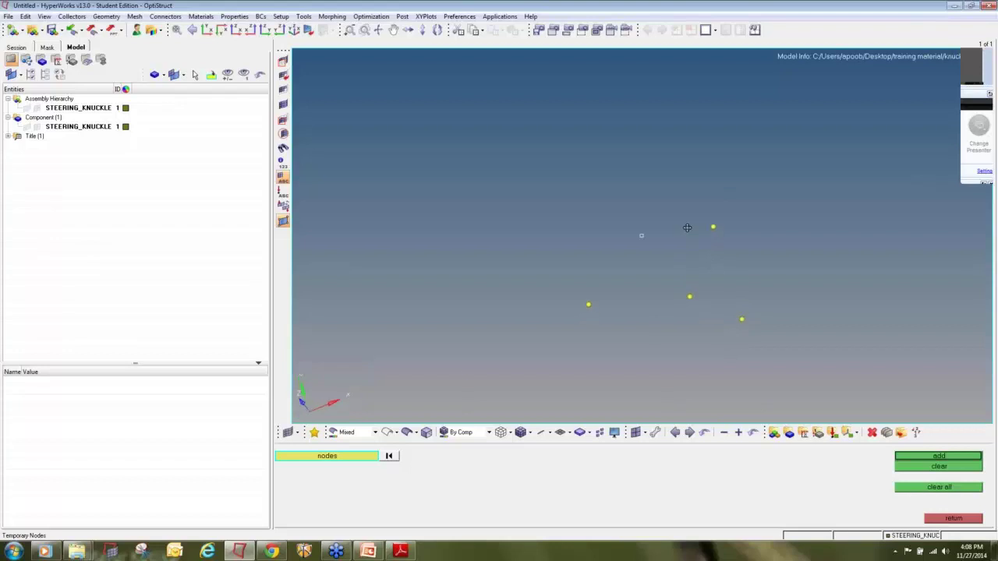
left_click(37, 126)
left_click_drag(578, 376, 581, 335, "ctrl")
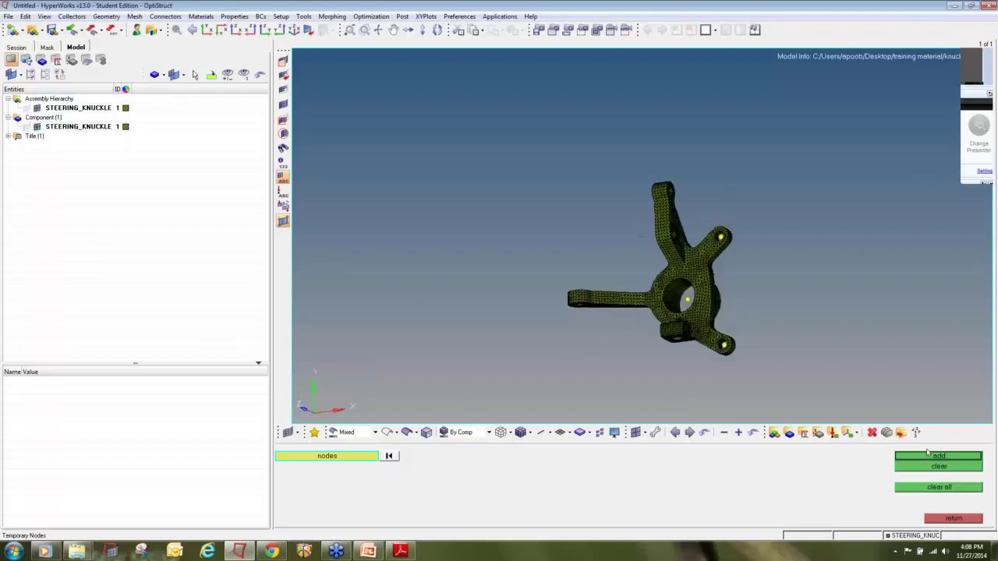
Create a component named Rigids with no card image and no property.
left_click(788, 432)
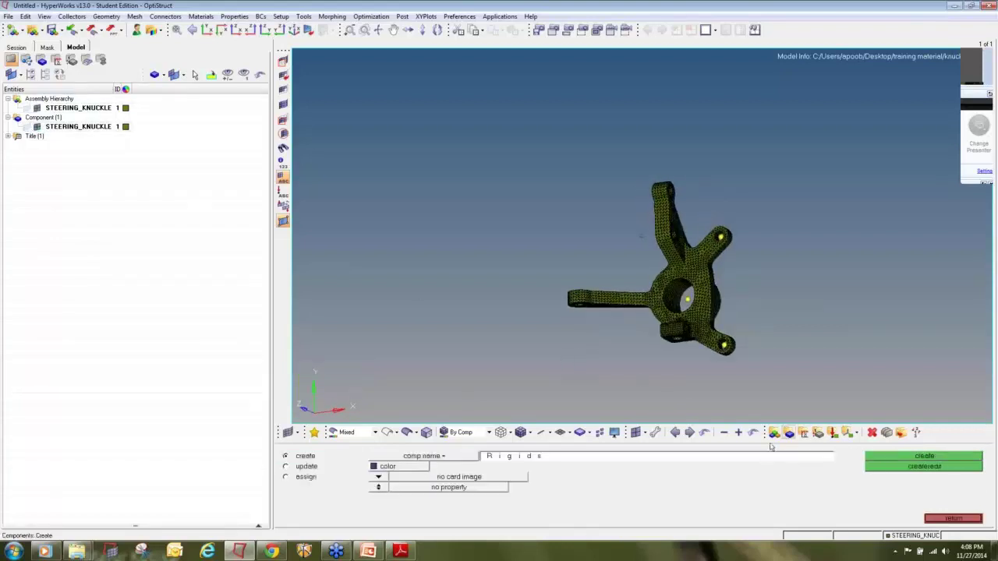
left_click(882, 467)
left_click(952, 519)
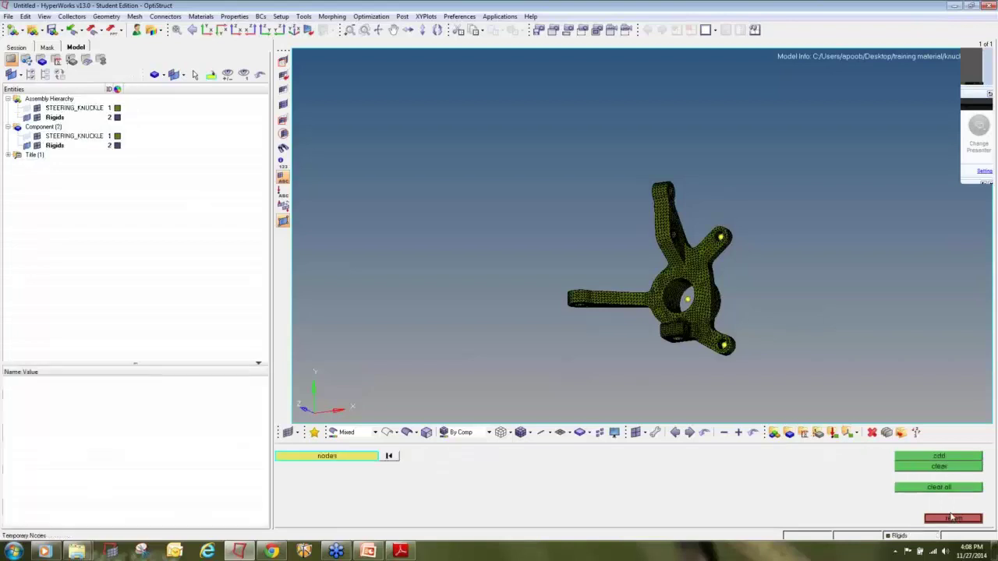
Create an RBE2 rigid with all six dofs from the upper lug hole's center node to all nodes on the hole's inner face.
left_click(941, 468)
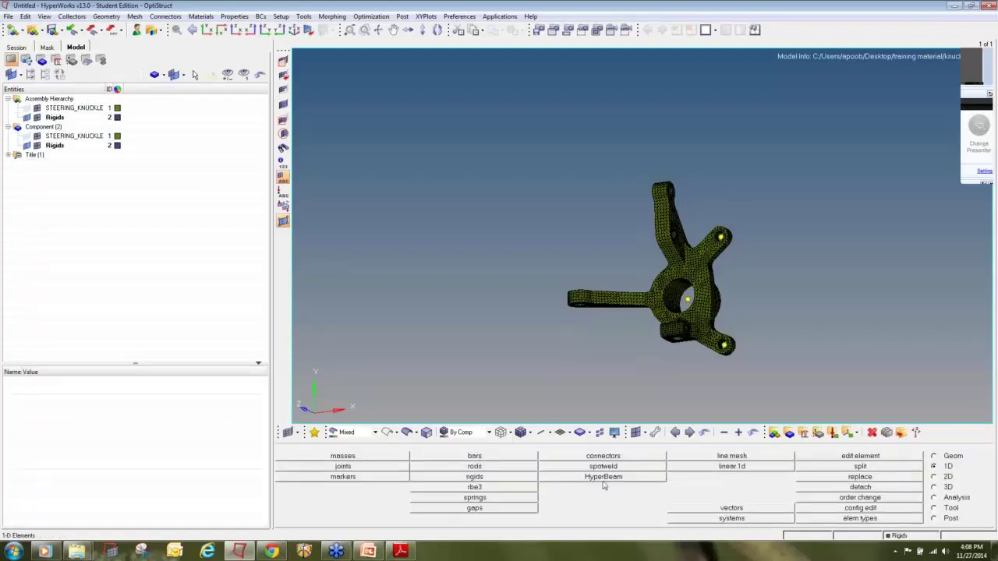
left_click(531, 479)
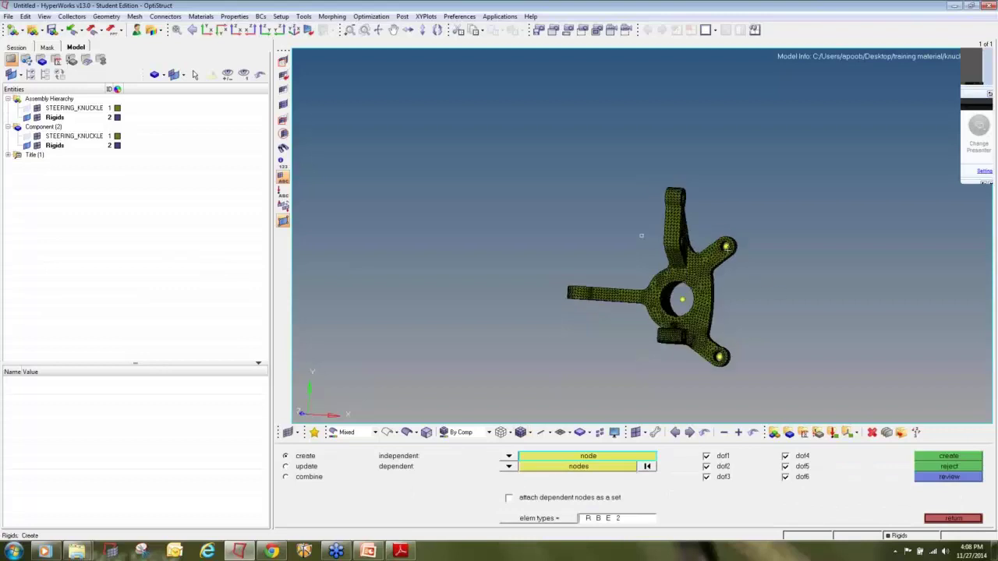
scroll(727, 238, "up", 3)
scroll(725, 240, "up", 3)
left_click(719, 269)
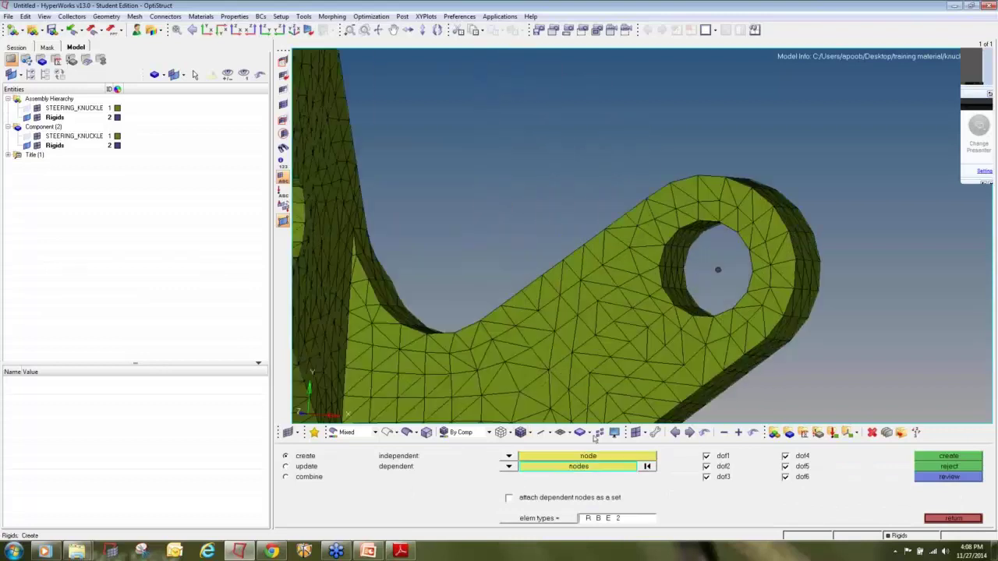
left_click(676, 269)
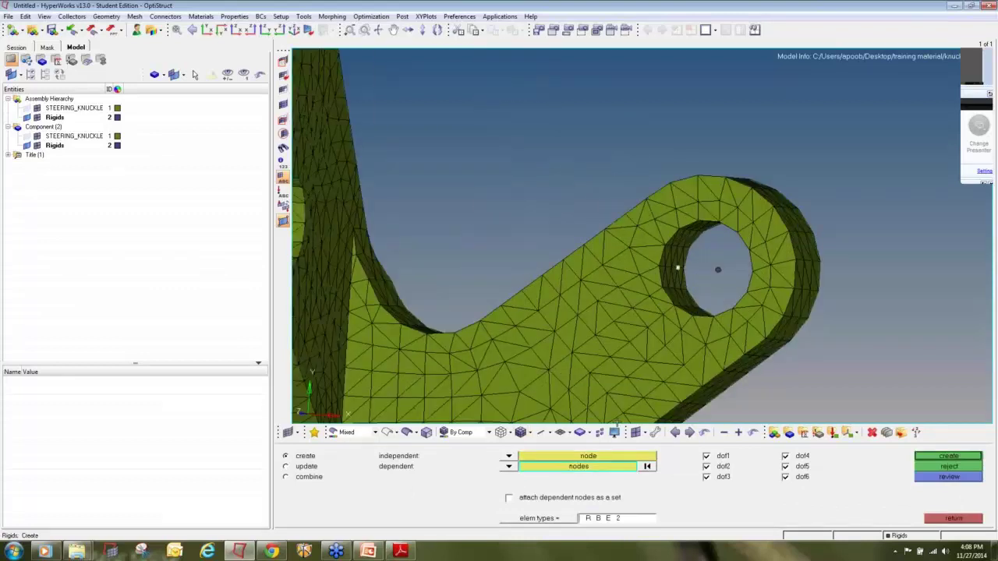
left_click(598, 468)
left_click(652, 497)
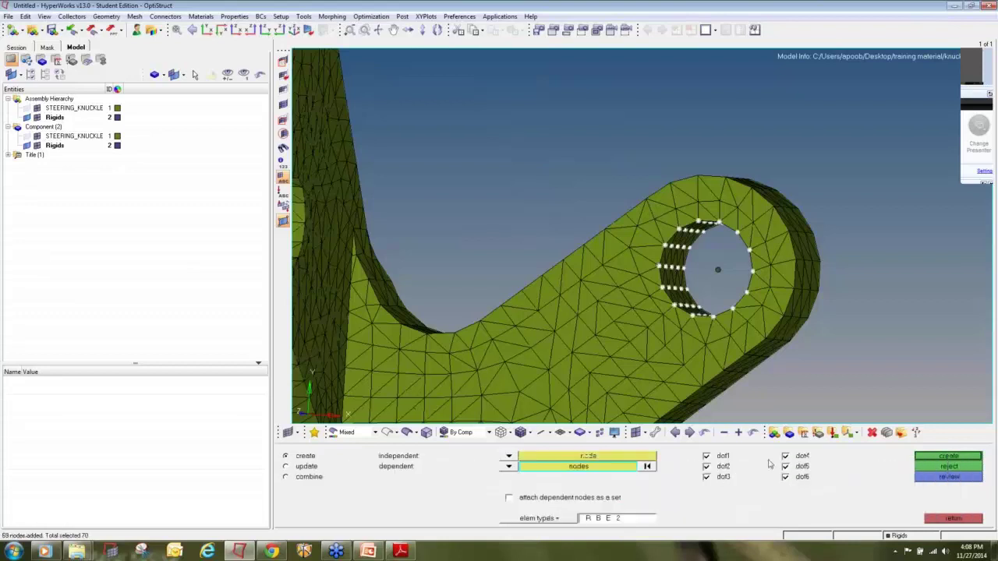
left_click(965, 458)
Create an RBE2 rigid from the lower lug hole's center node to all nodes on its inner face.
scroll(792, 269, "down", 10, "ctrl")
right_click_drag(795, 336, 757, 286, "ctrl")
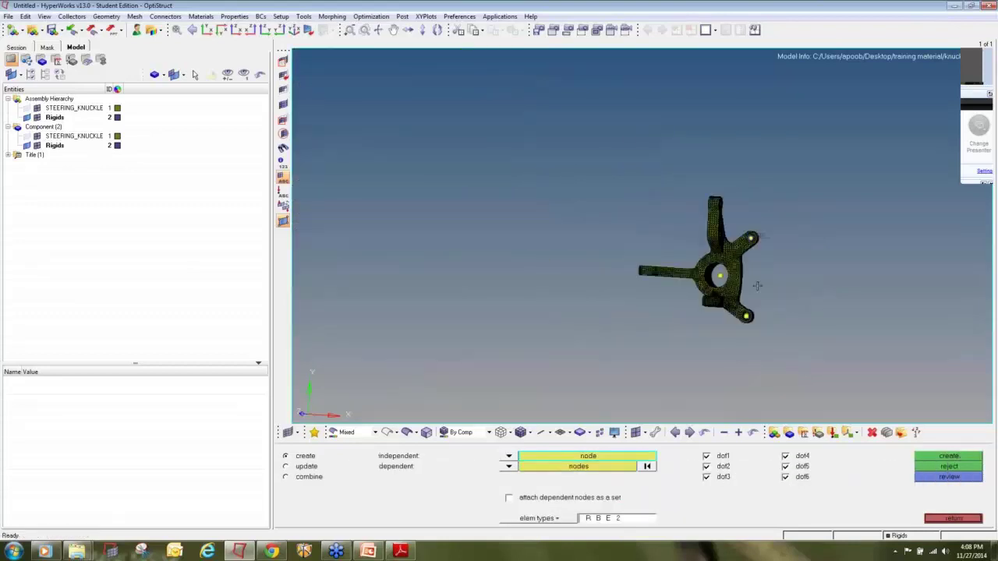
scroll(757, 286, "up", 10)
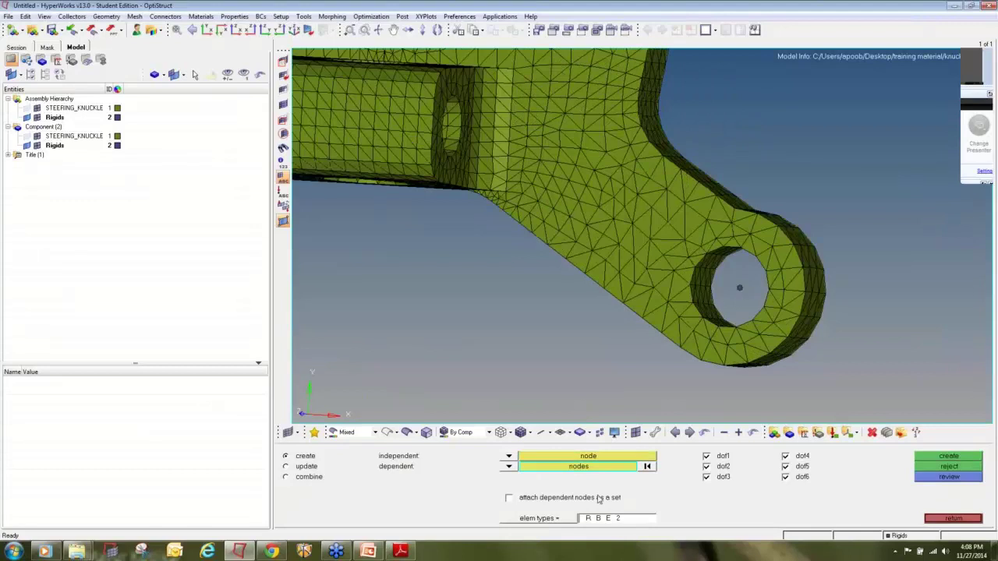
left_click(701, 287)
left_click(599, 468)
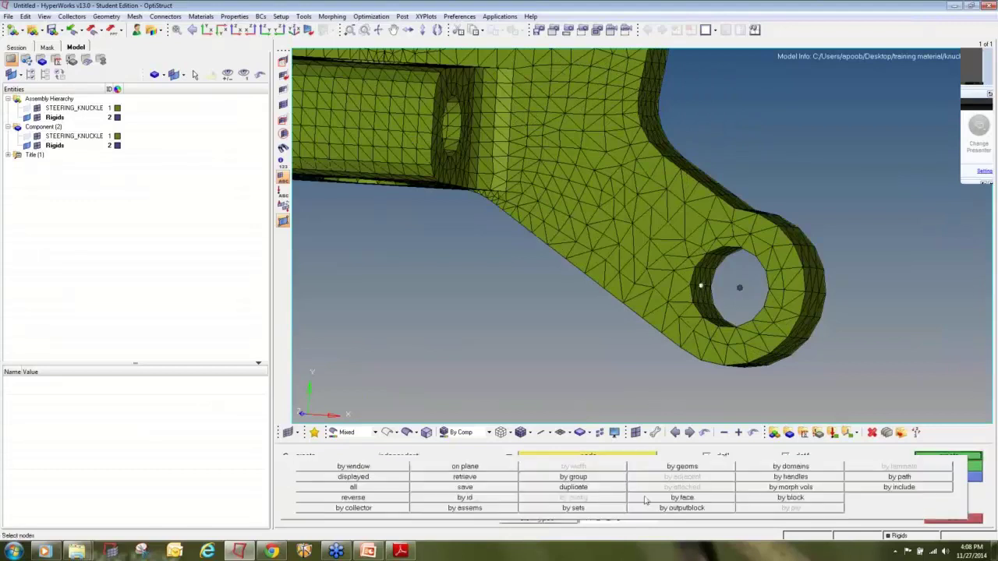
left_click(652, 497)
left_click(937, 456)
Create an RBE2 rigid from the large central bore's middle node to all nodes on the bore's inner face.
scroll(697, 288, "down", 8)
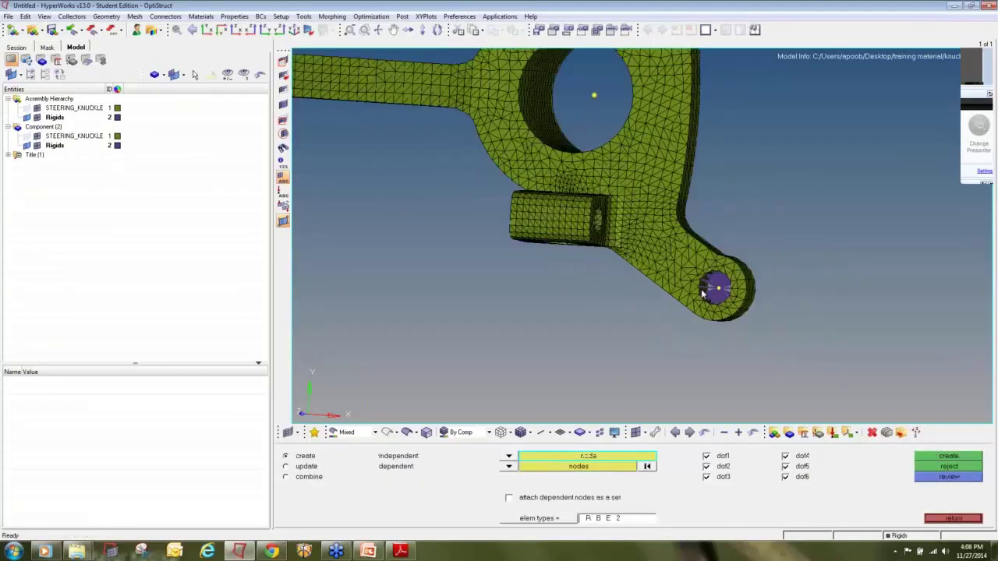
scroll(654, 199, "up", 5)
scroll(653, 198, "up", 4)
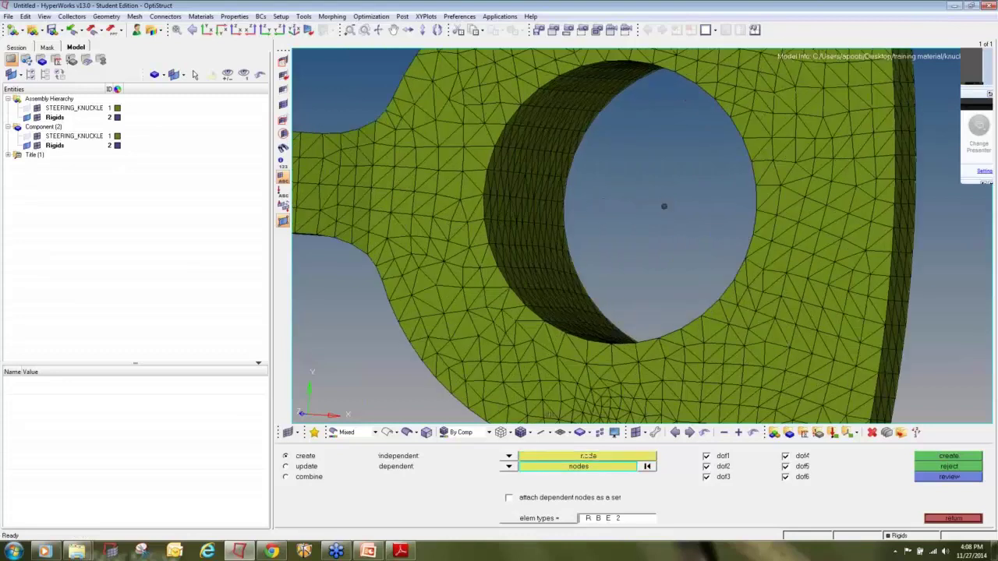
left_click(544, 246)
left_click(600, 468)
left_click(648, 500)
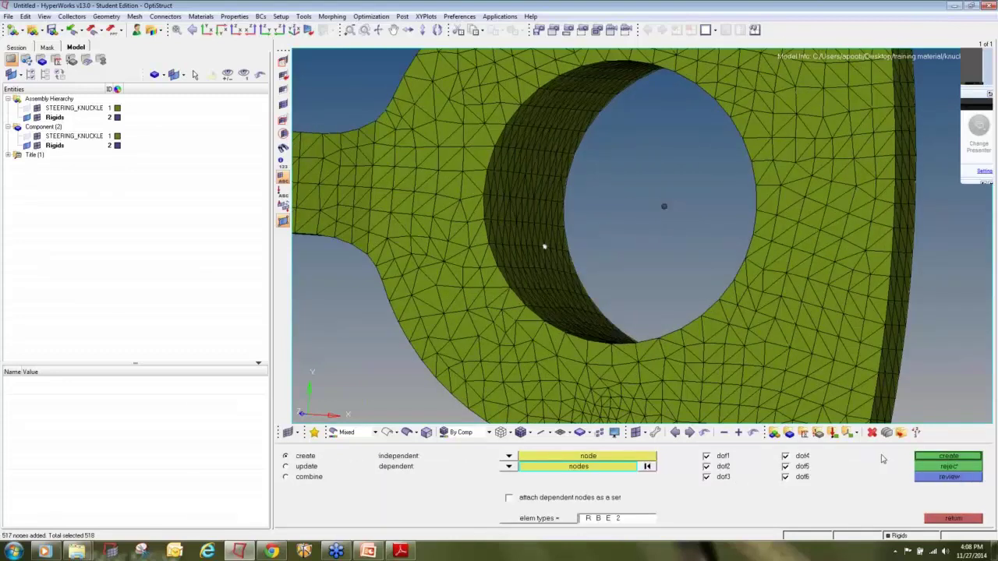
left_click(920, 457)
Create an RBE2 rigid from the long arm hole's center node to all nodes on its inner face.
scroll(685, 290, "down", 5)
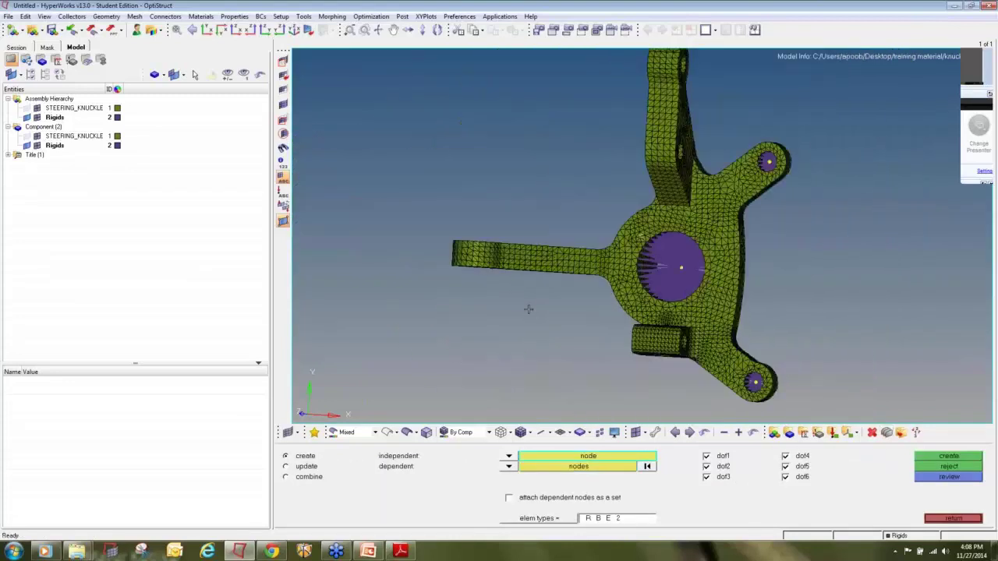
left_click_drag(585, 308, 588, 382, "ctrl")
scroll(510, 313, "up", 7)
left_click_drag(510, 305, 567, 370, "ctrl")
right_click_drag(599, 365, 629, 296, "ctrl")
scroll(630, 295, "up", 4)
left_click(630, 286)
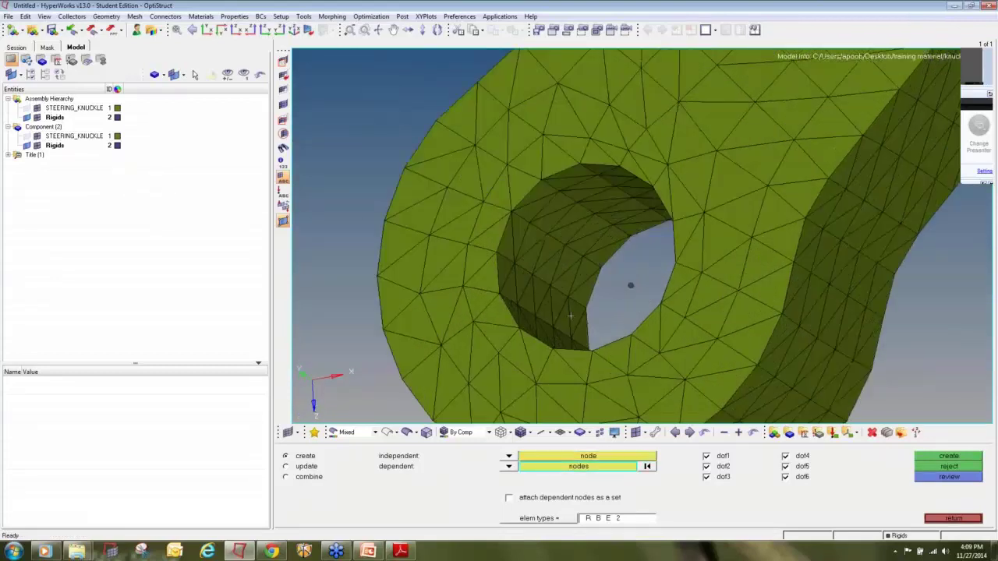
left_click(532, 274)
left_click(594, 466)
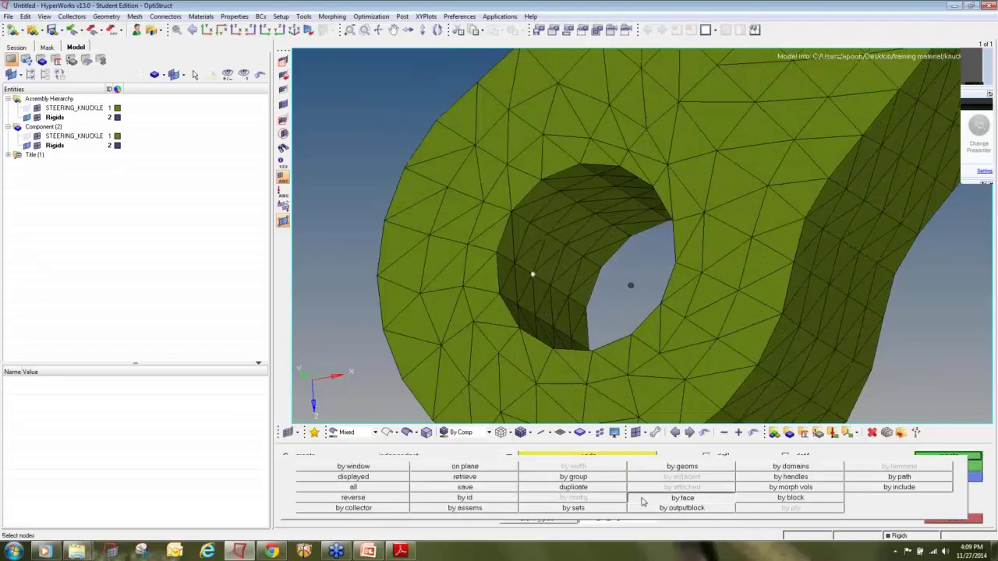
left_click(642, 499)
left_click(935, 460)
left_click(949, 520)
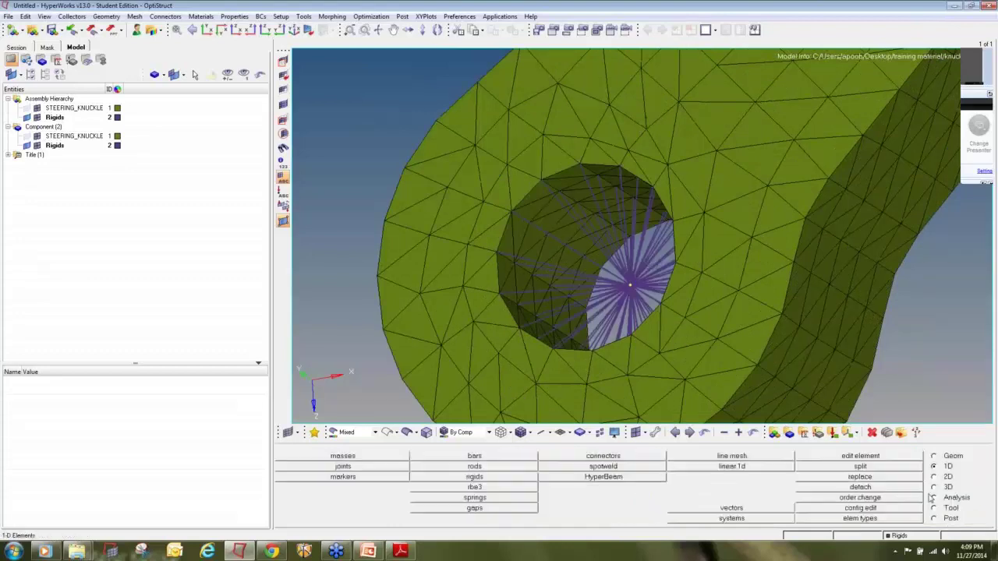
Create an isotropic MAT1 material named Steel with E set to 2.1e+05 and the NU and RHO fields enabled at their defaults.
scroll(805, 314, "down", 5)
scroll(806, 318, "down", 5)
mouse_move(831, 351)
left_mouse_down("ctrl")
mouse_move(716, 258)
mouse_move(872, 348)
mouse_move(694, 323)
mouse_move(704, 325)
left_mouse_up("ctrl")
right_click_drag(906, 355, 775, 276, "ctrl")
scroll(722, 250, "up", 5)
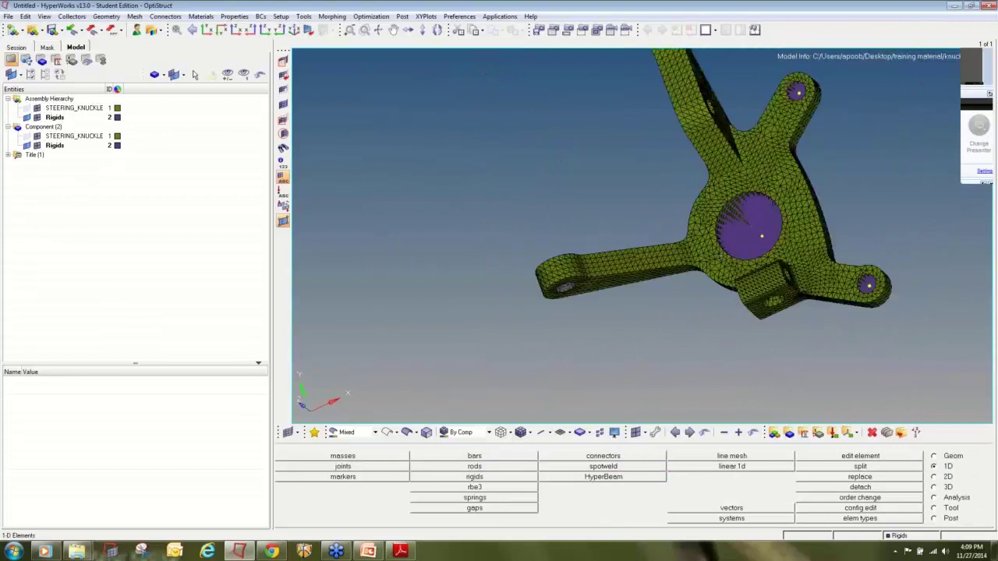
left_click(803, 435)
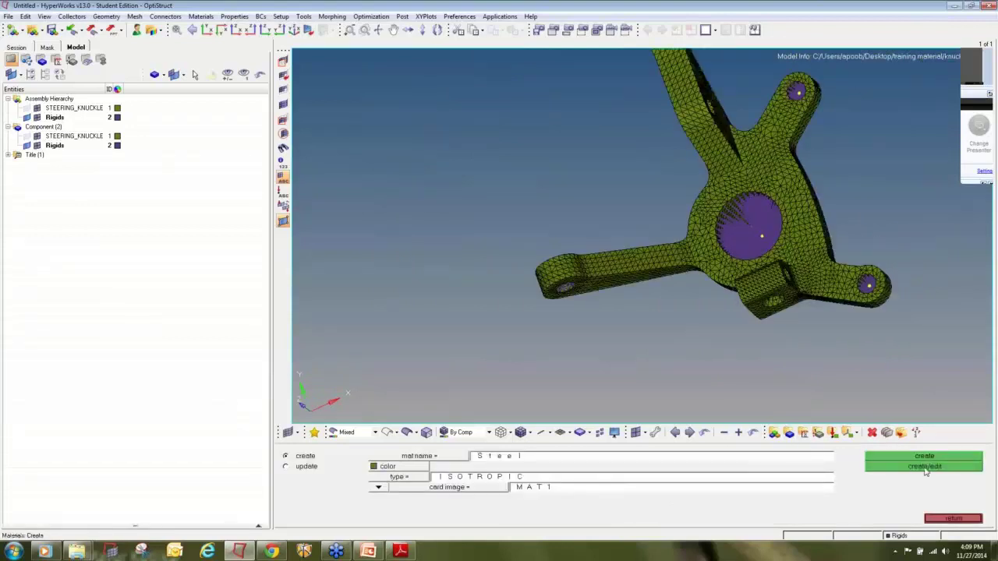
left_click(925, 469)
left_click(467, 390)
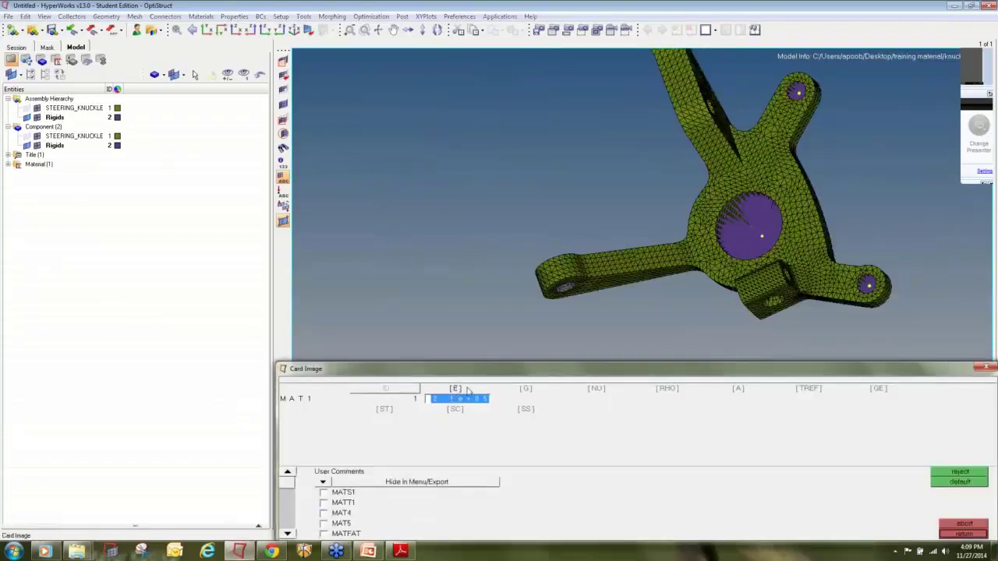
left_click(595, 392)
left_click(668, 390)
left_click(964, 534)
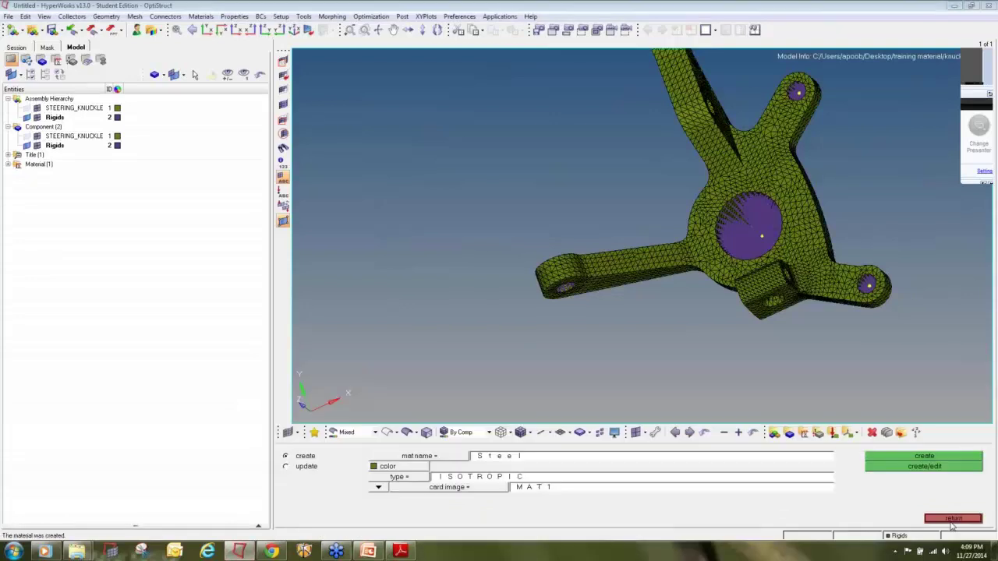
left_click(949, 519)
Start a new property and name it knuckle.
left_click(818, 434)
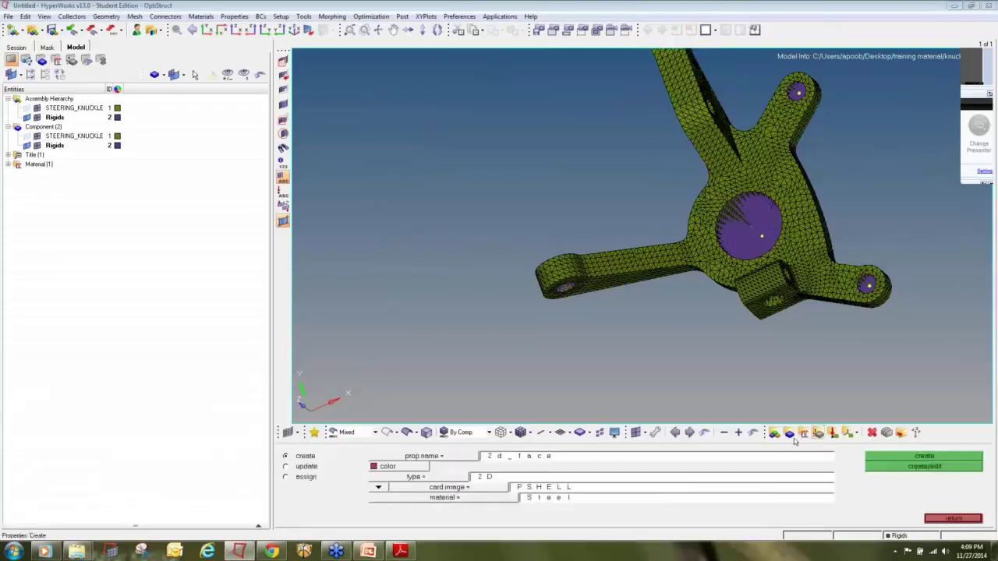
left_click(507, 457)
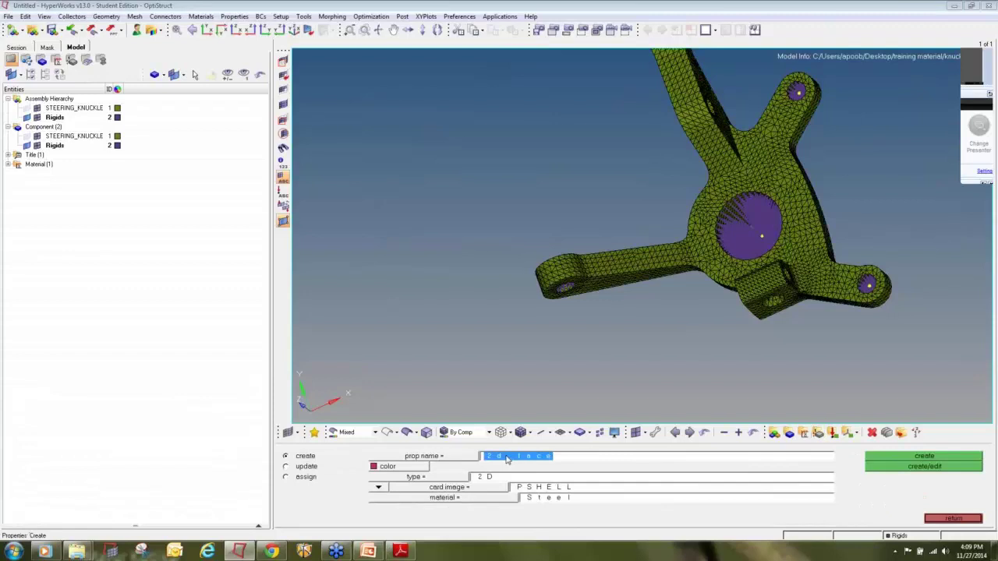
type("knucke")
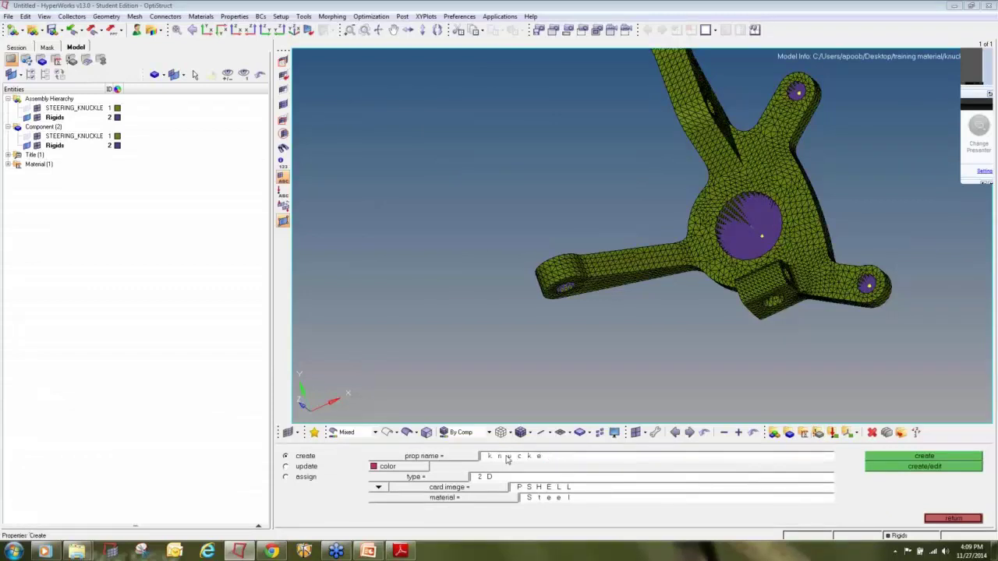
left_click(507, 458)
type("kn")
Create the knuckle property as type 3D with the PSOLID card image and the Steel material.
left_click(466, 479)
left_click(501, 474)
left_click(483, 486)
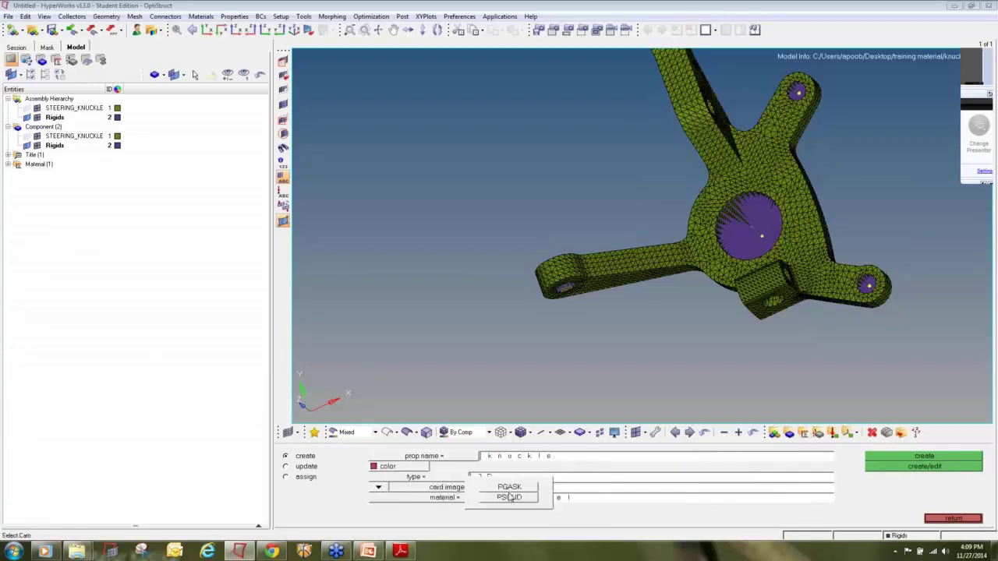
left_click(509, 497)
left_click(351, 462)
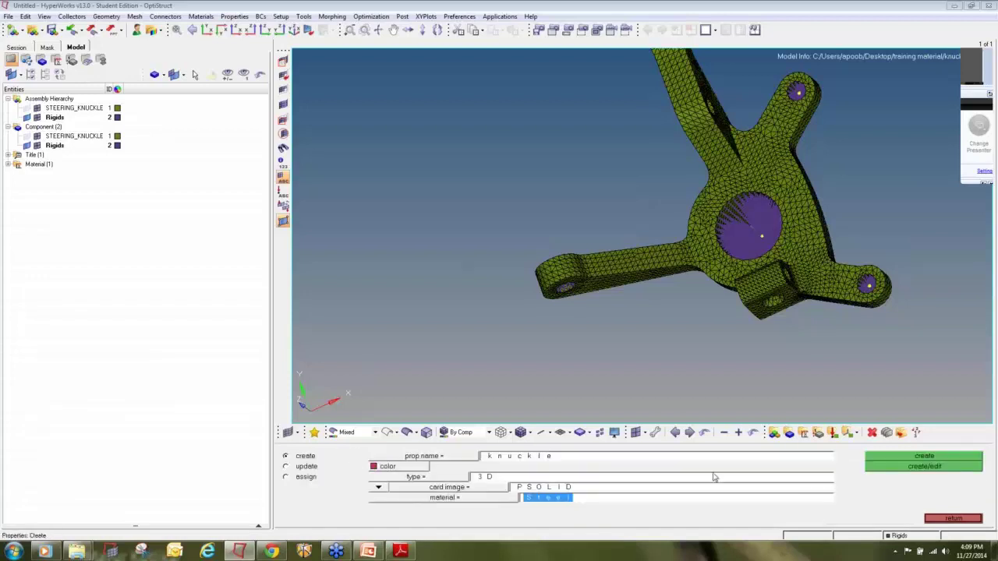
left_click(870, 468)
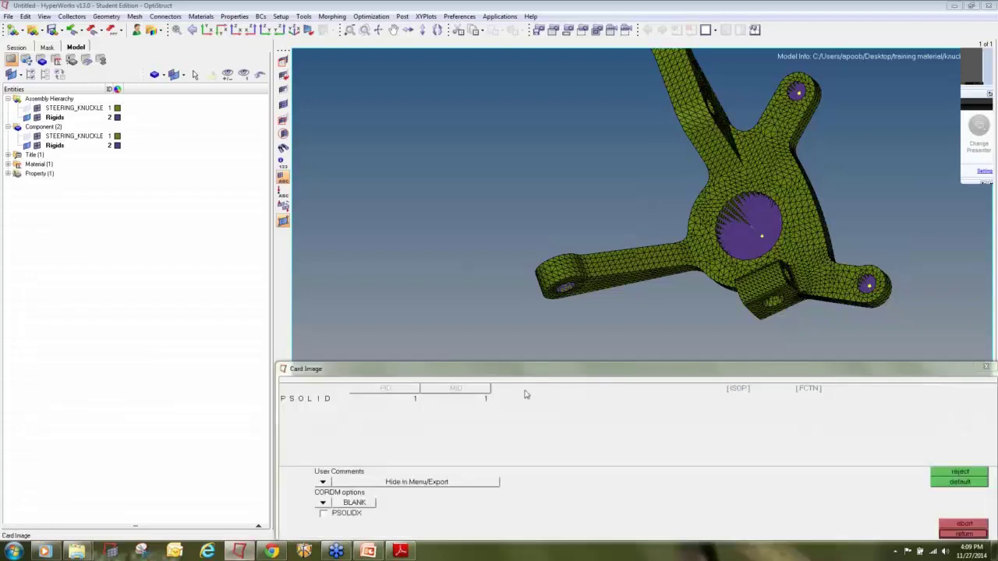
left_click(964, 534)
left_click(962, 524)
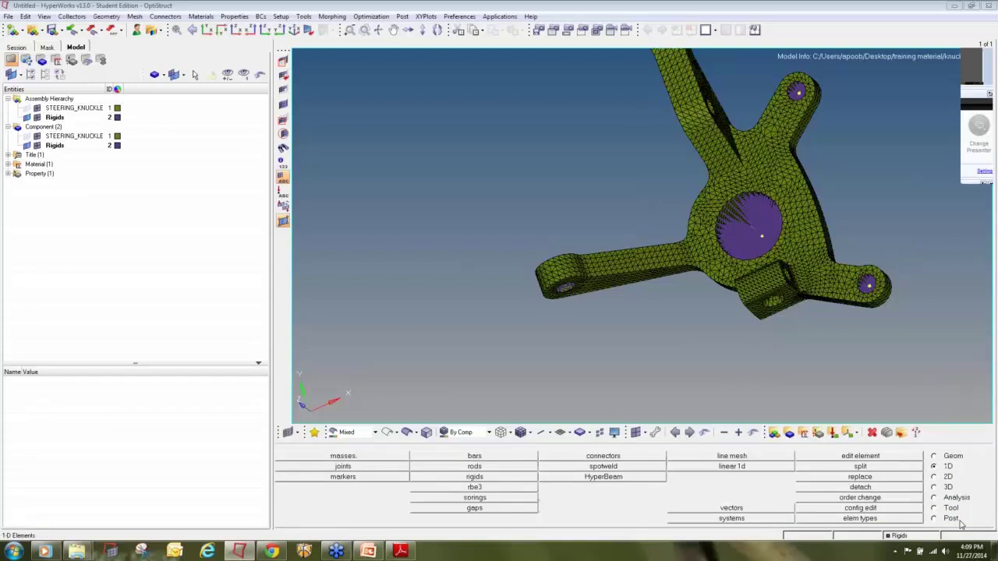
Update the STEERING_KNUCKLE component so that it uses the knuckle property.
left_click(789, 432)
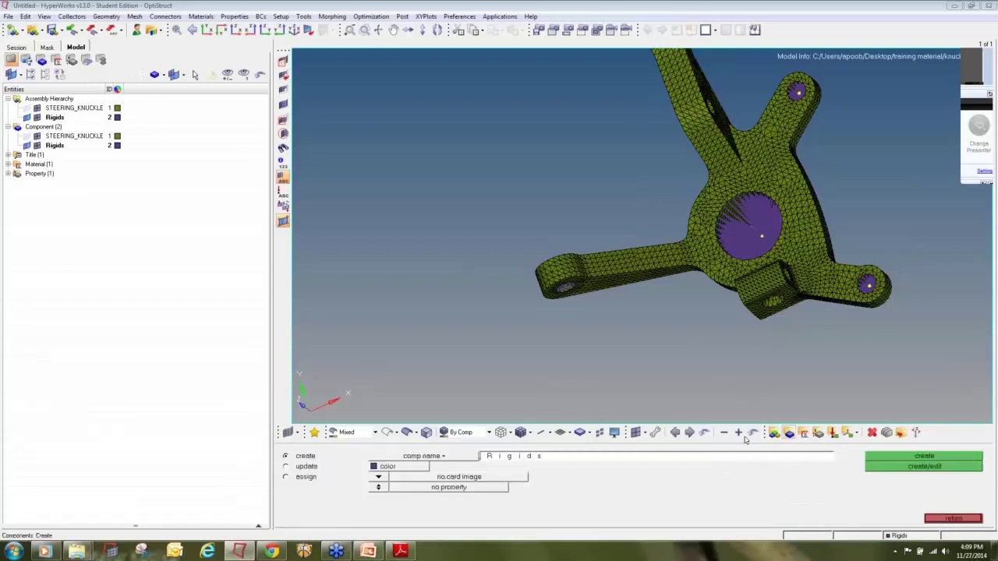
left_click(304, 468)
left_click(325, 458)
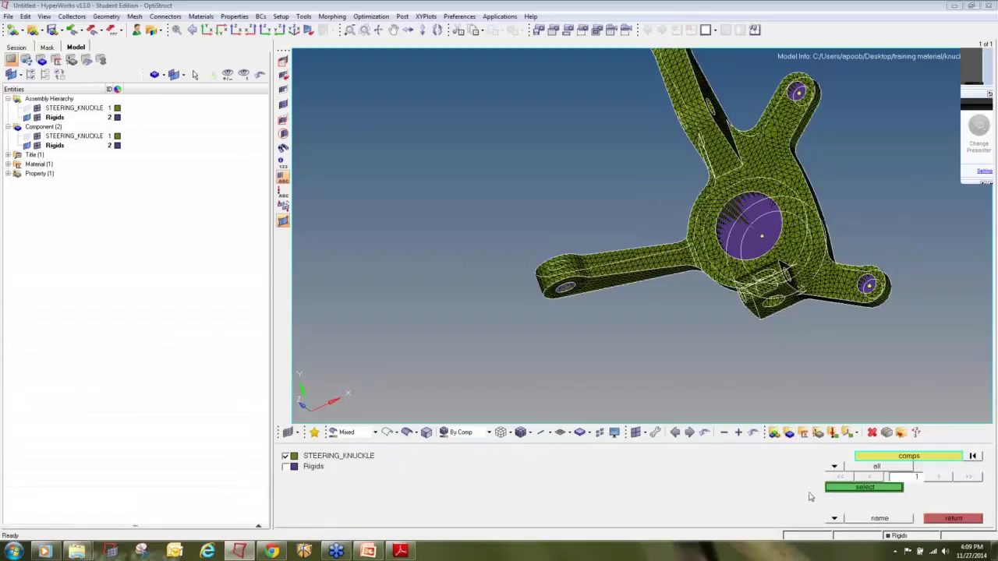
left_click(847, 489)
left_click(411, 490)
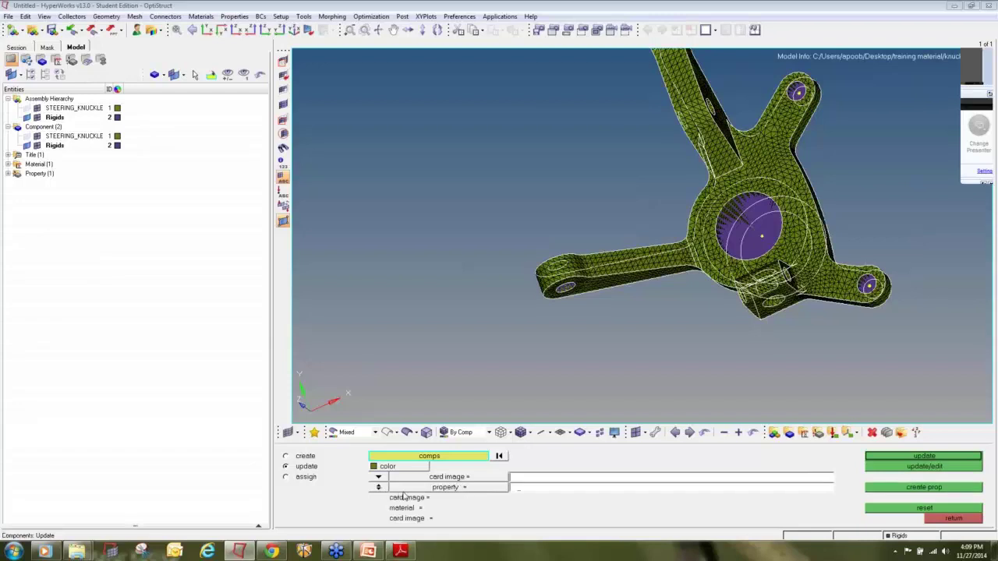
left_click(335, 465)
left_click(893, 458)
left_click(953, 518)
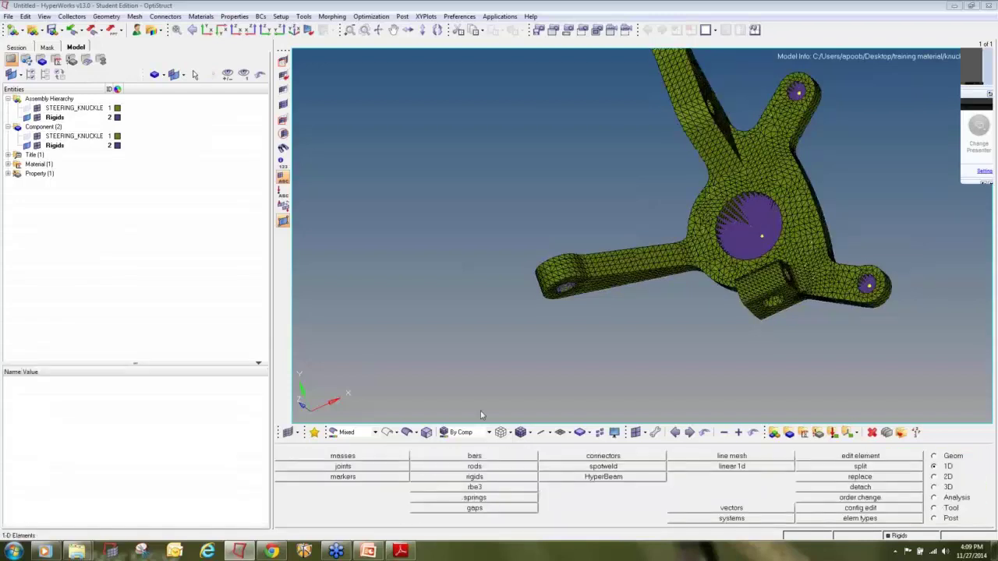
Color the model by property and by material to check the knuckle's assignments.
left_click(466, 433)
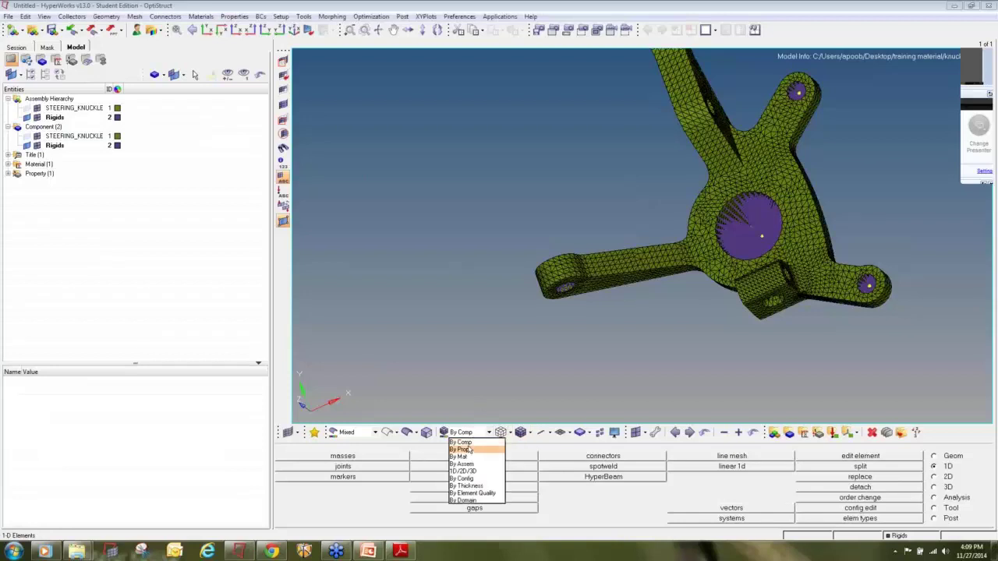
left_click(469, 450)
left_click(467, 433)
left_click(463, 457)
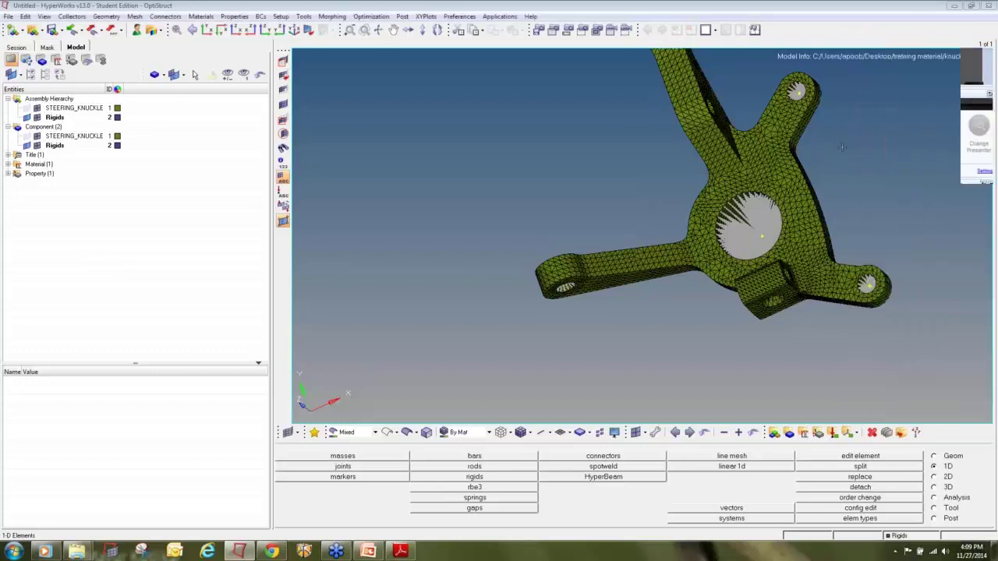
right_click_drag(833, 160, 750, 225, "ctrl")
mouse_move(748, 250)
left_mouse_down("ctrl")
mouse_move(660, 262)
mouse_move(704, 219)
mouse_move(707, 235)
mouse_move(760, 251)
left_mouse_up("ctrl")
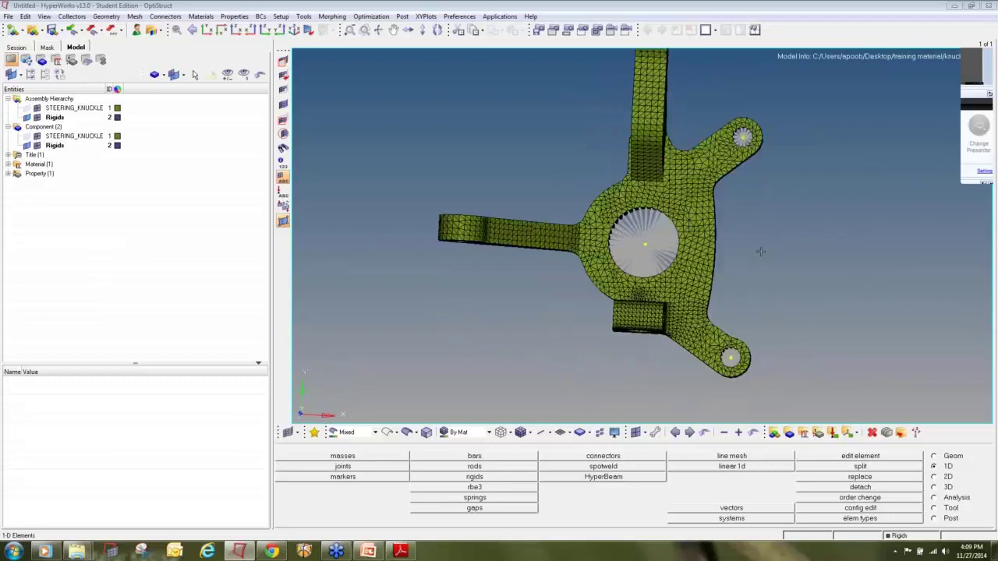
Create a load collector named Force with no card image.
left_click(832, 433)
left_click(711, 459)
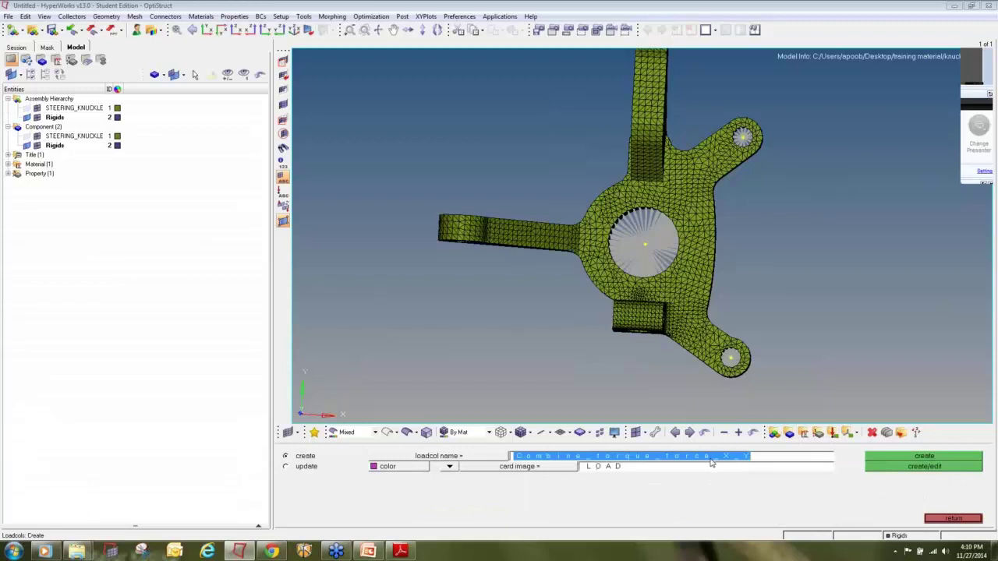
type("Force")
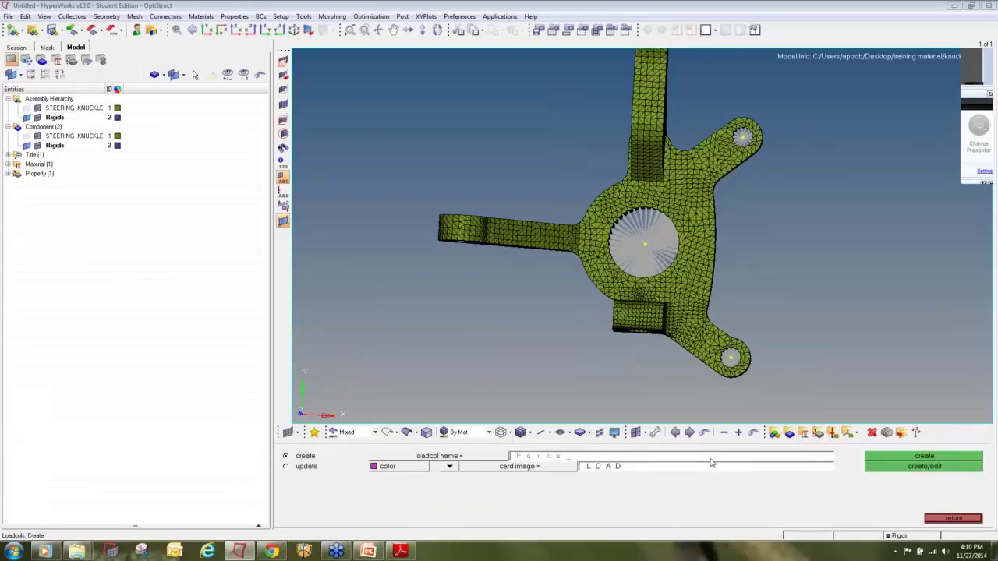
left_click(448, 468)
left_click(445, 470)
left_click(445, 470)
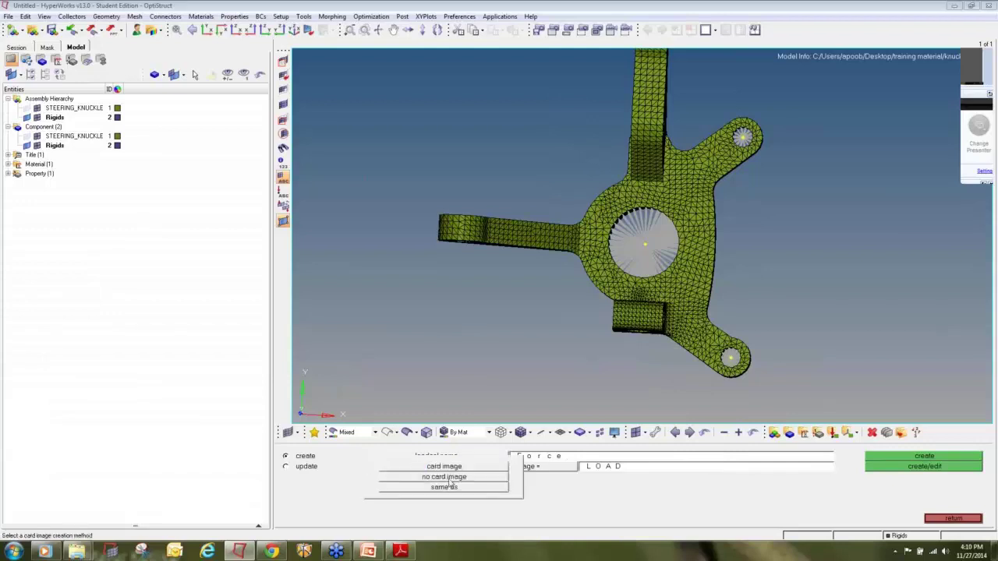
left_click(446, 478)
left_click(870, 459)
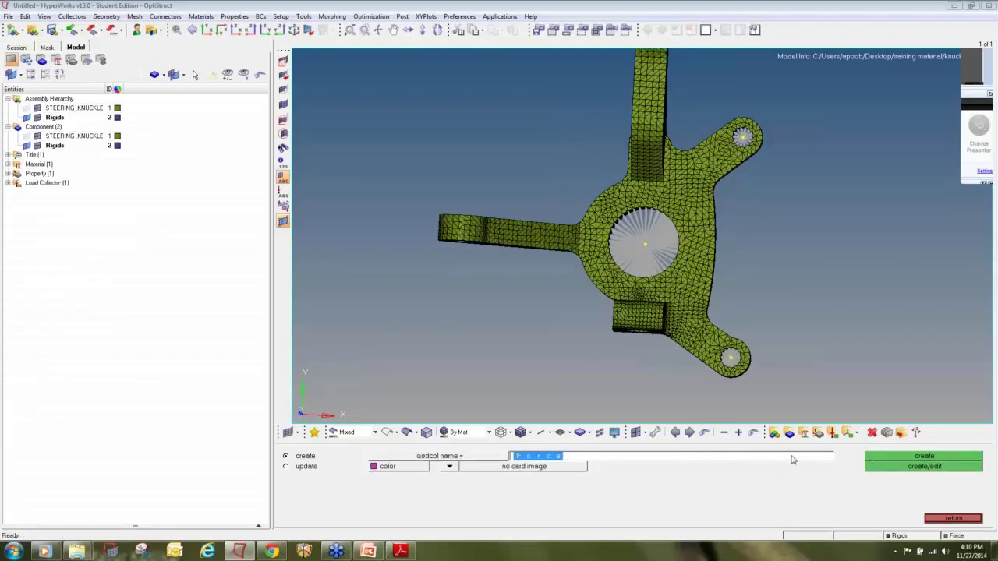
Create a red load collector named torque with no card image.
type("tprque")
double_click(745, 462)
key("BackSpace")
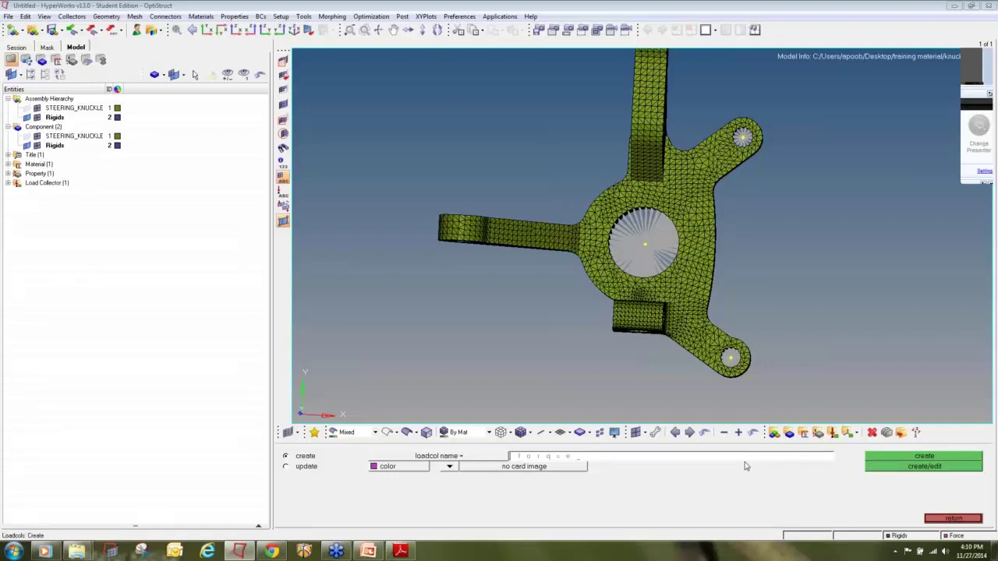
type("torque")
left_click(411, 469)
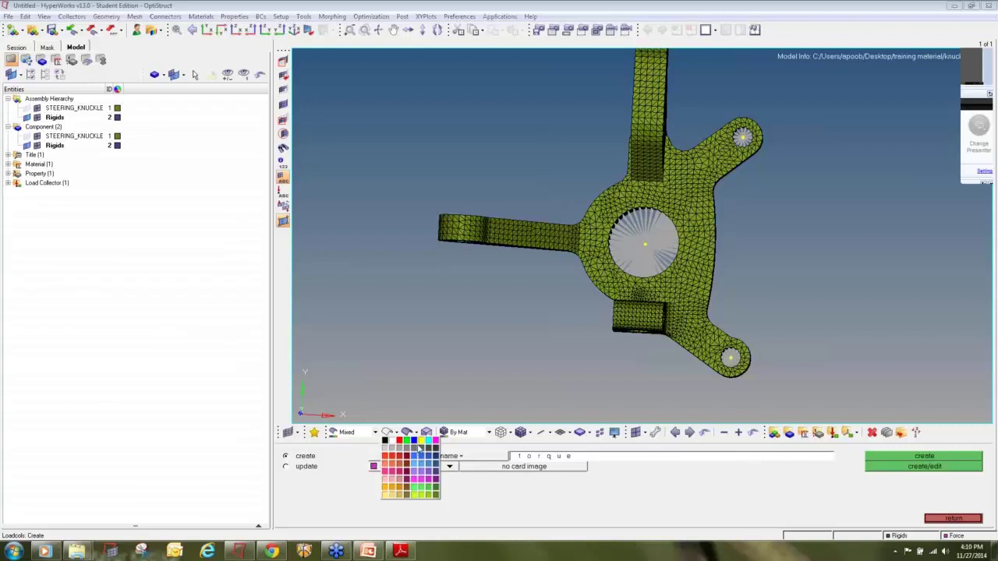
left_click(399, 441)
left_click(871, 460)
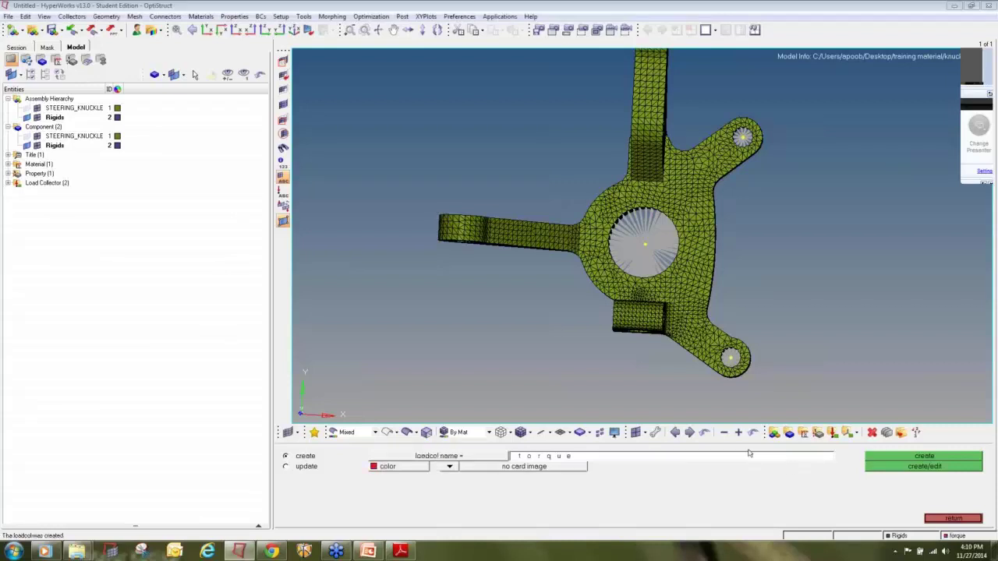
Create a blue load collector named SPC with no card image.
left_click(748, 457)
type("SPC")
left_click(423, 466)
left_click(422, 443)
left_click(422, 466)
left_click(423, 441)
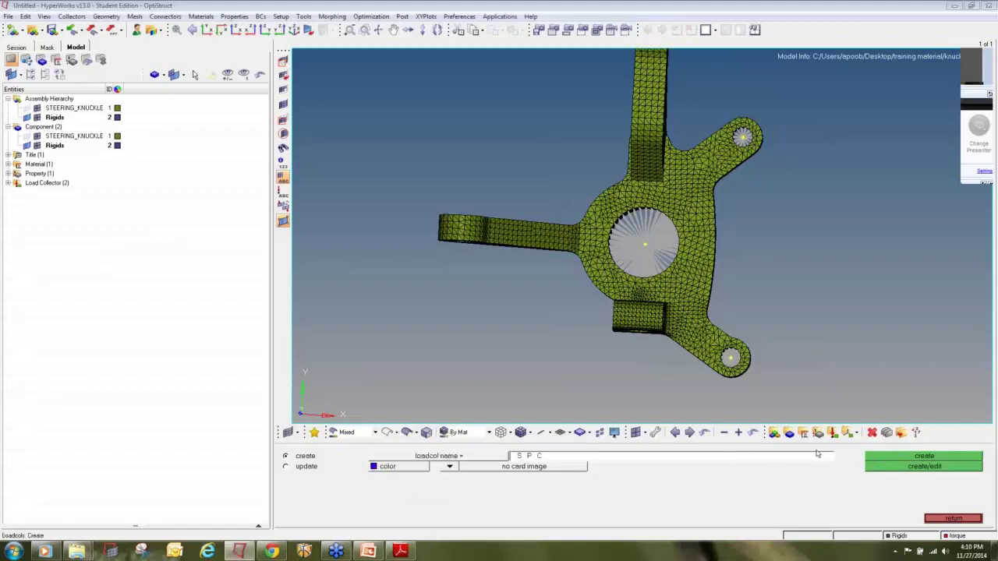
left_click(873, 460)
left_click(953, 518)
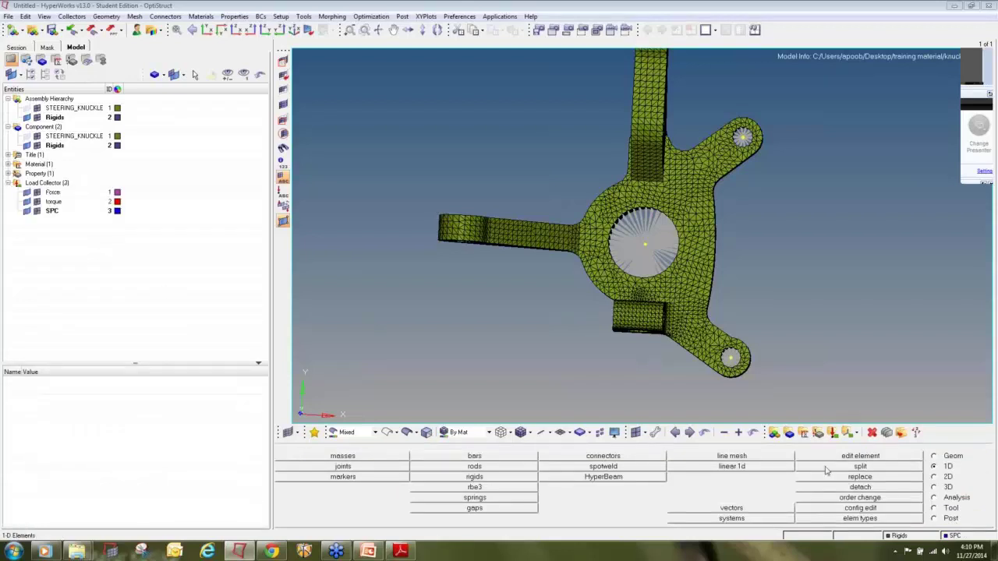
Create SPC constraints with dof1 to dof6 fixed at the center nodes of the two short lug holes.
left_click(936, 499)
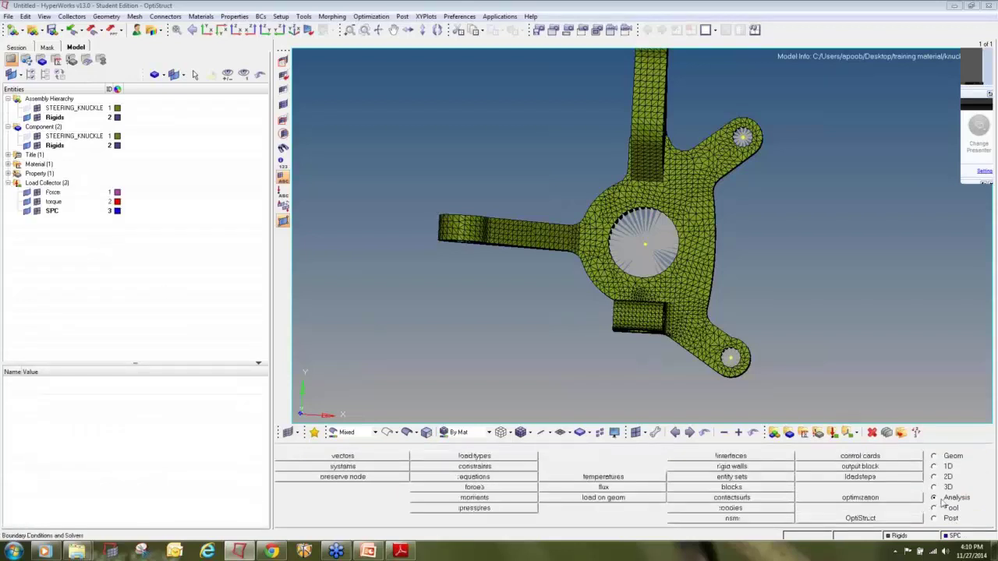
left_click(475, 467)
scroll(741, 370, "up", 5)
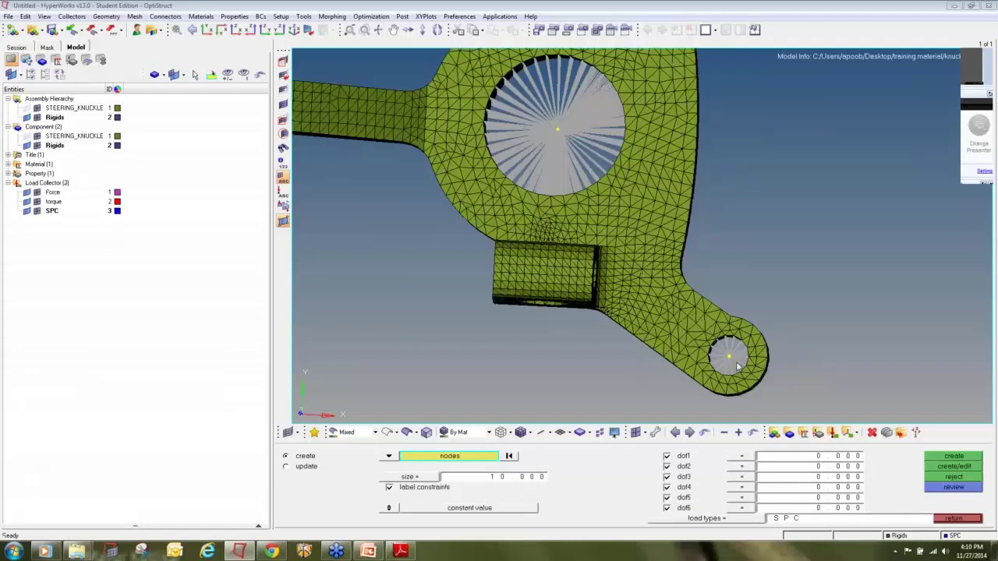
scroll(719, 357, "down", 2)
scroll(719, 356, "down", 4, "ctrl")
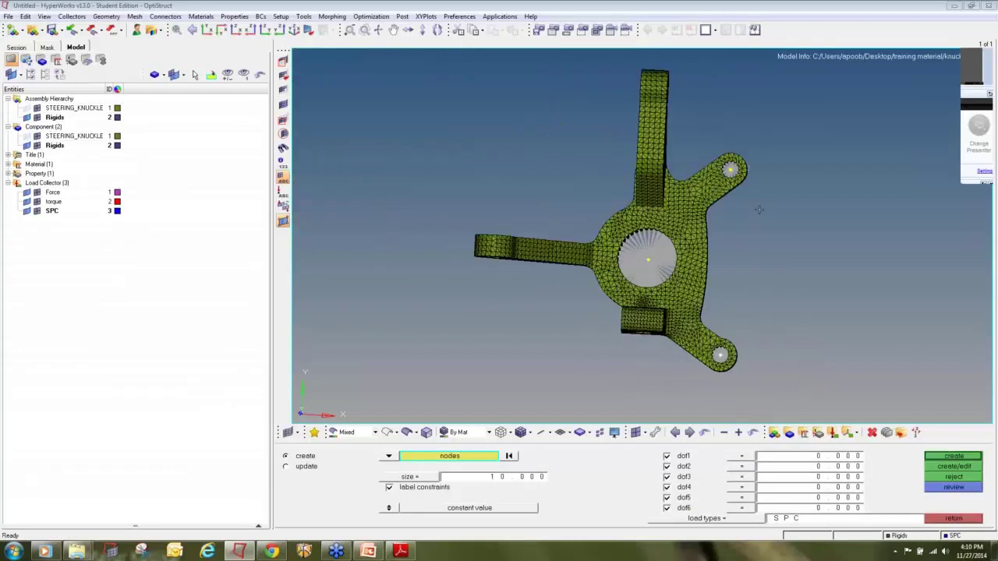
right_click_drag(754, 188, 725, 260, "ctrl")
scroll(720, 218, "up", 3, "ctrl")
scroll(692, 268, "up", 6, "ctrl")
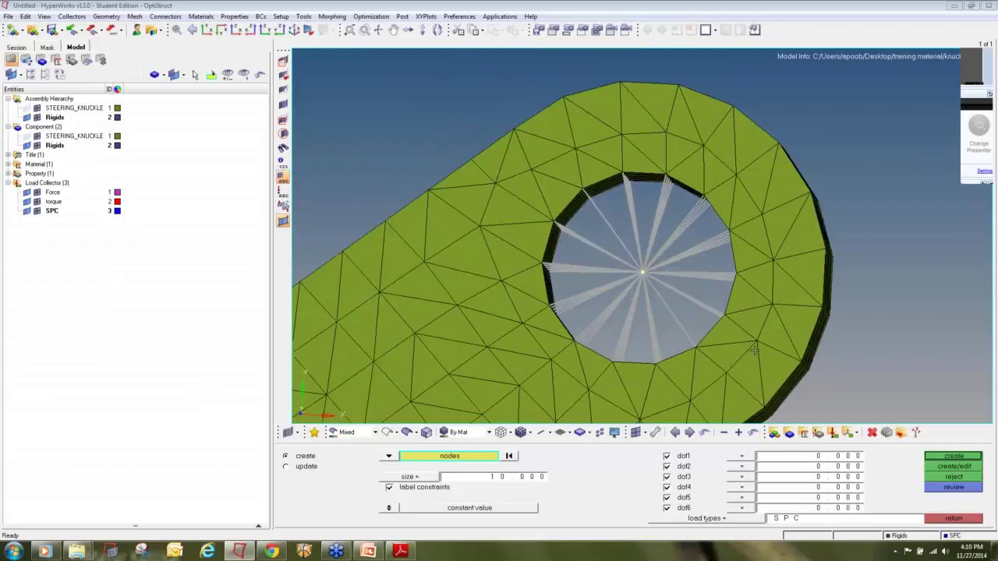
scroll(599, 234, "down", 9, "ctrl")
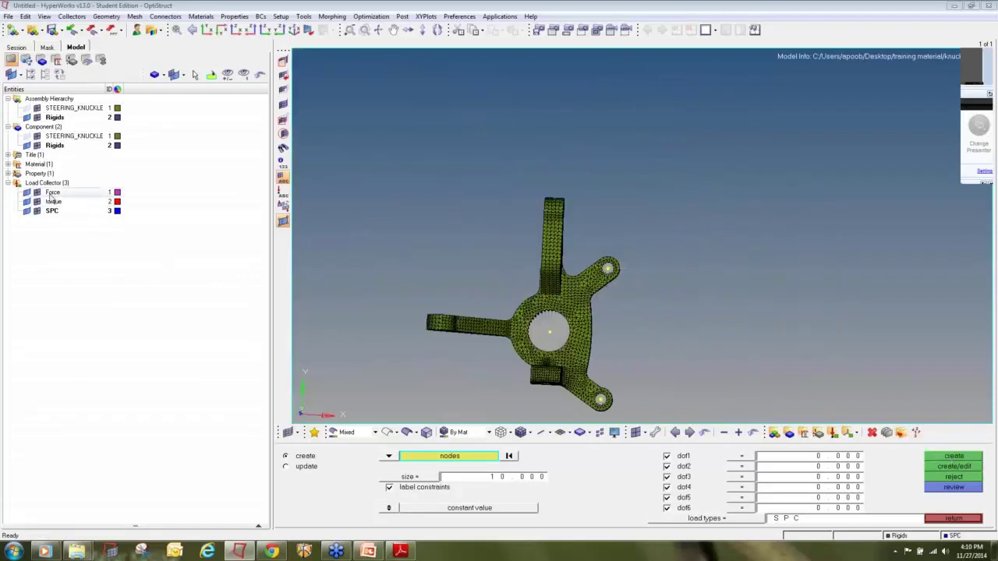
Make the Force collector current and create a force of magnitude 10000 along the y-axis at the long arm hole's center node.
right_click(51, 197)
left_click(71, 296)
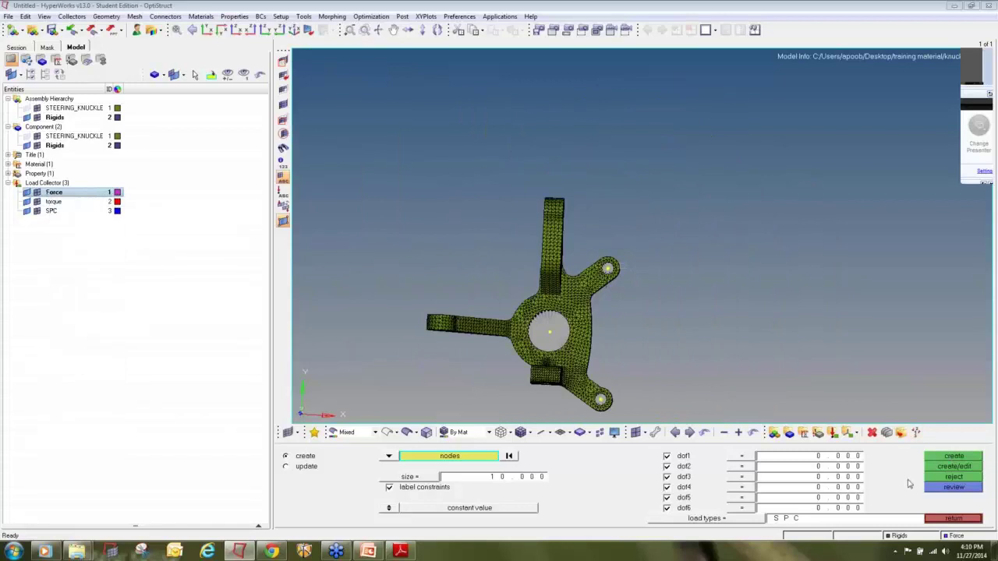
left_click(956, 518)
left_click(515, 477)
scroll(489, 255, "down", 3)
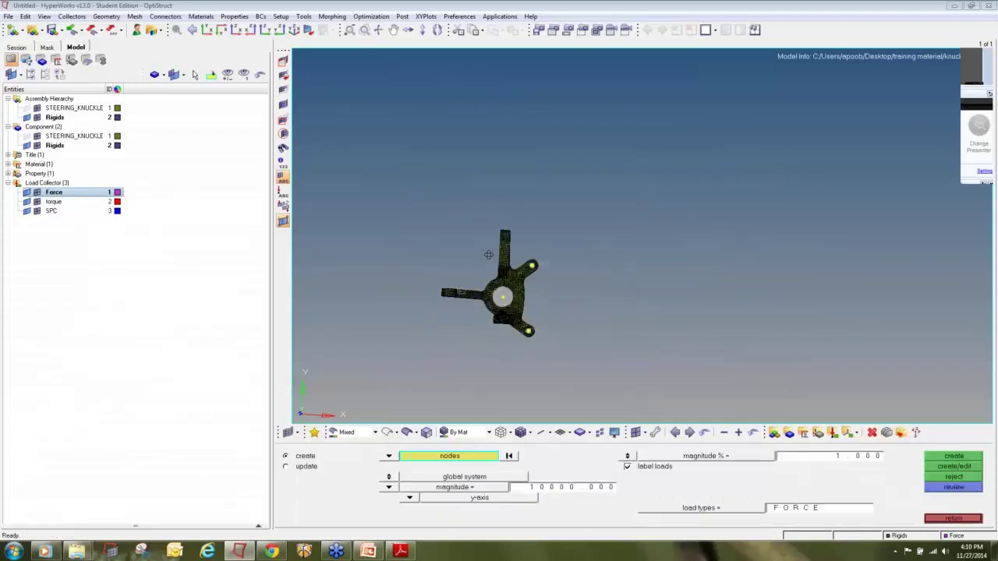
scroll(488, 255, "up", 6)
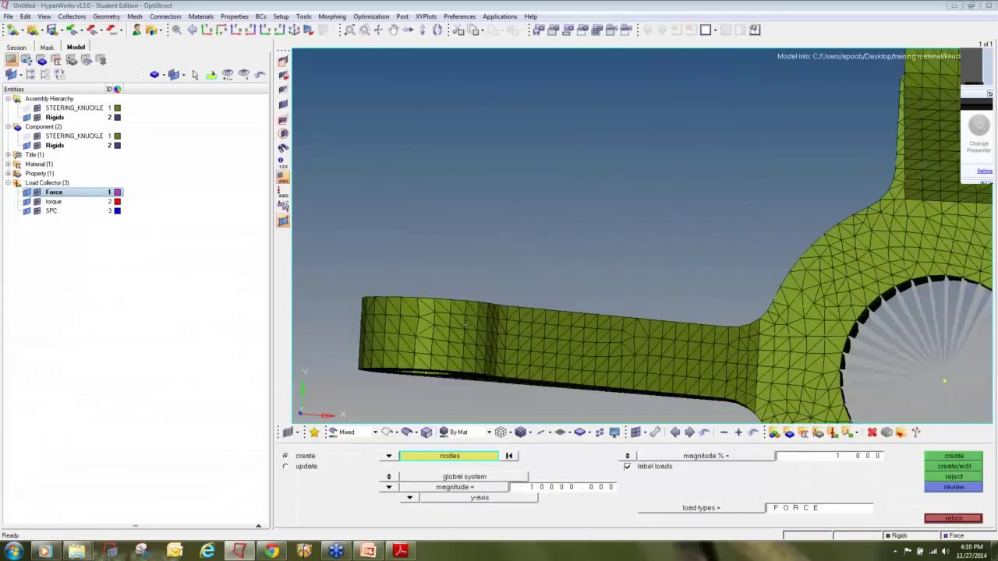
scroll(466, 325, "down", 3, "ctrl")
left_click_drag(466, 325, 460, 371, "ctrl")
scroll(435, 326, "up", 6, "ctrl")
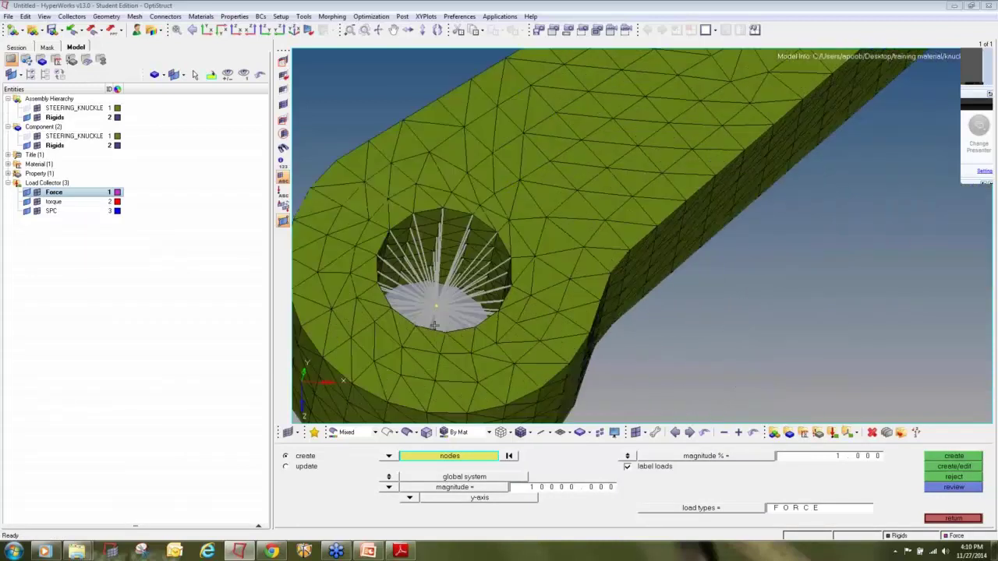
middle_click(435, 307)
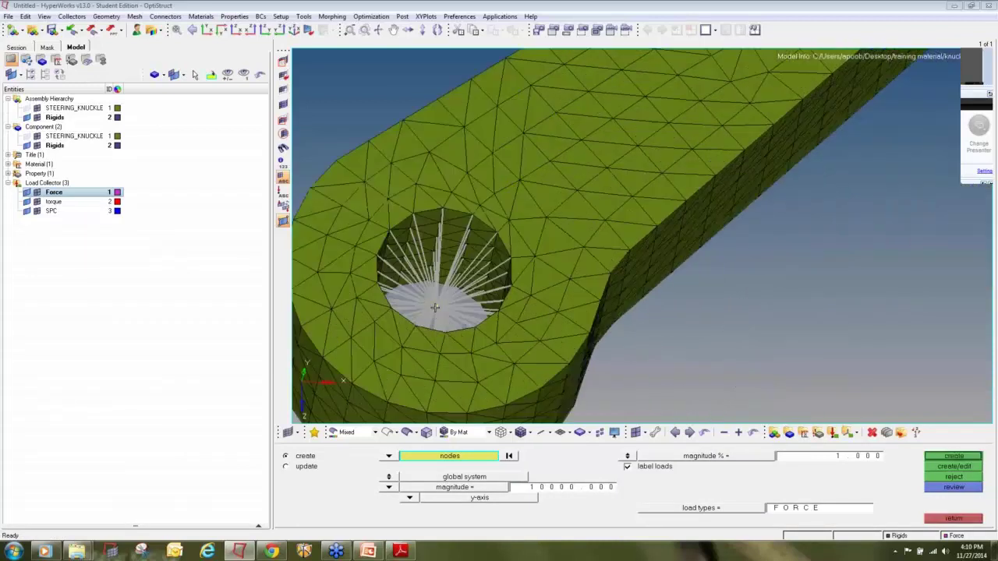
left_click(929, 460)
scroll(648, 300, "down", 5, "ctrl")
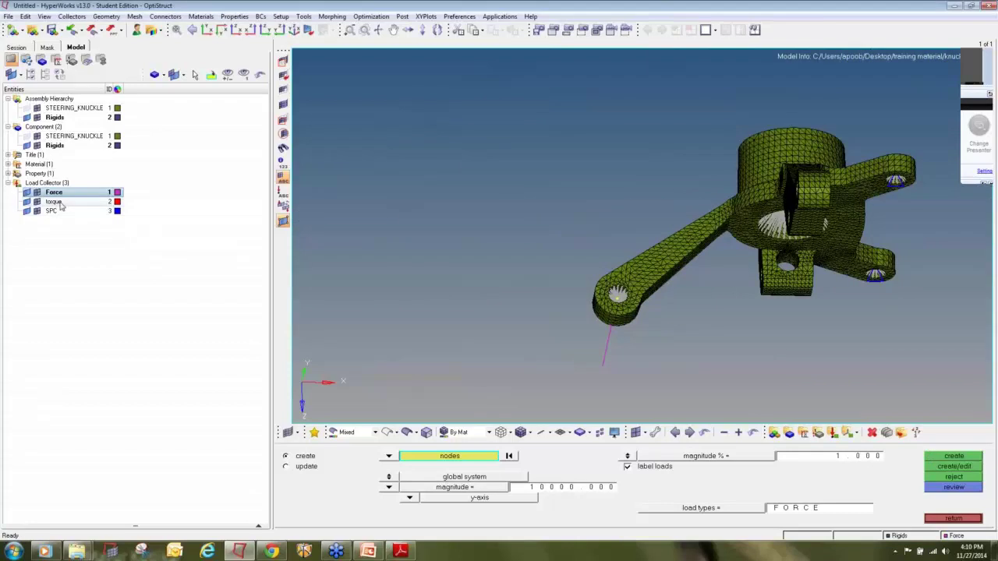
Make the torque collector current and create a moment of magnitude -5000 about the z-axis at the large central hole's center node.
right_click(60, 203)
left_click(86, 306)
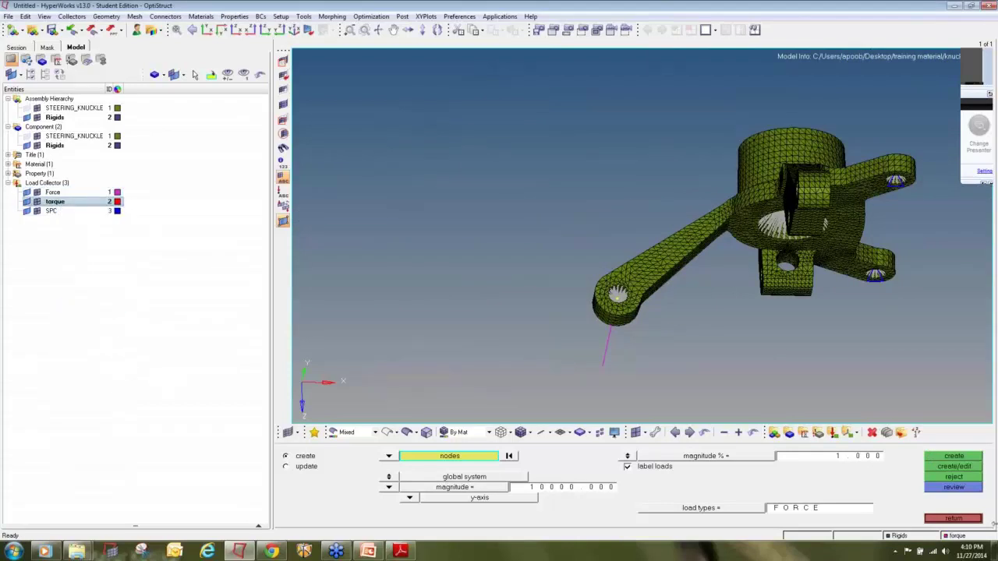
left_click(967, 519)
left_click(506, 500)
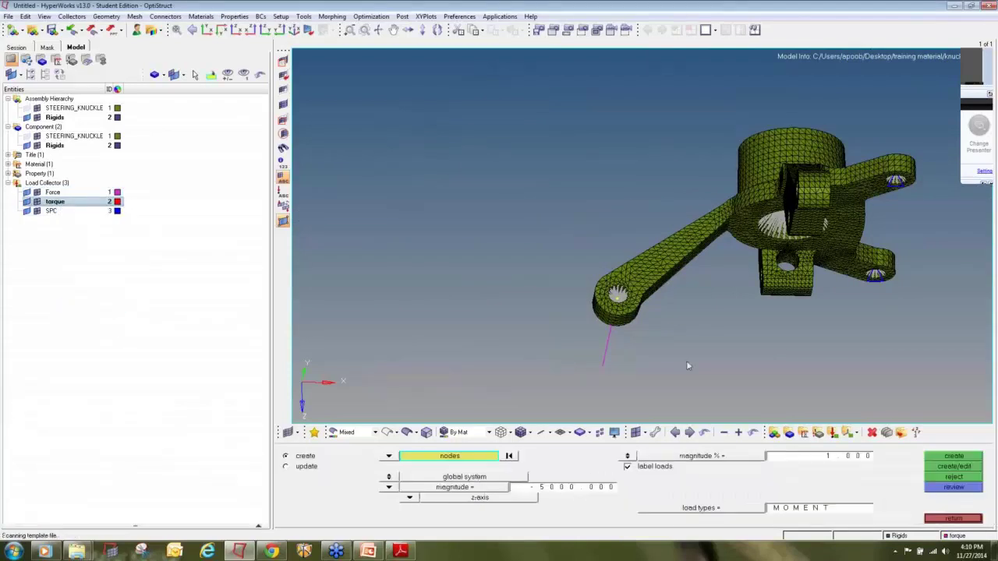
left_click_drag(689, 363, 721, 281, "ctrl")
scroll(753, 342, "up", 4, "ctrl")
scroll(753, 342, "up", 3, "ctrl")
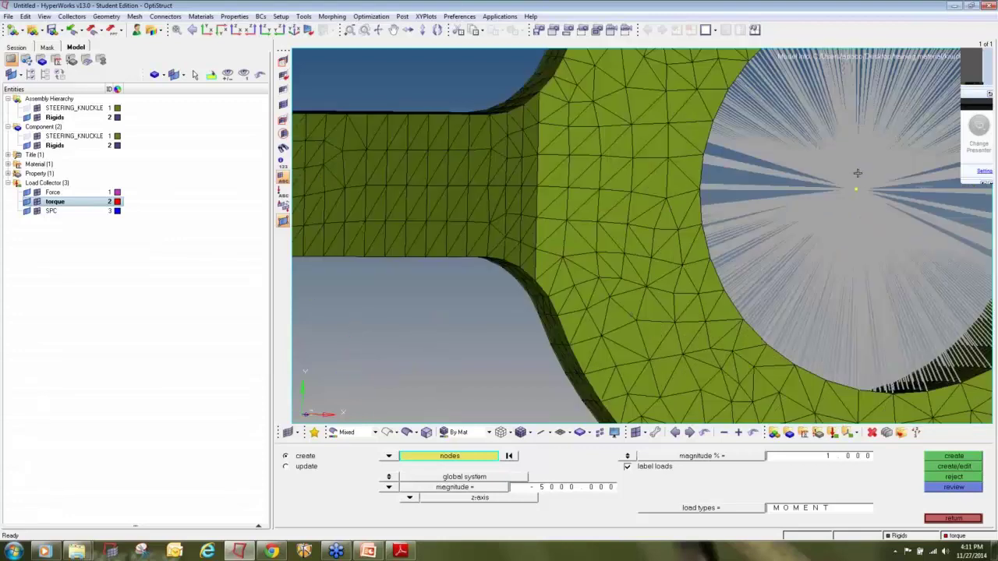
left_click(953, 457)
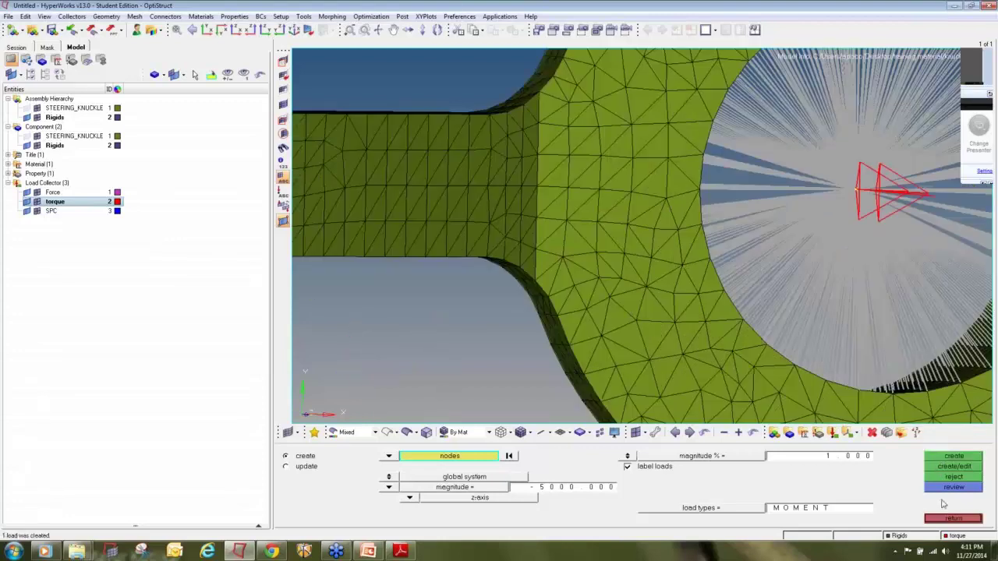
left_click(953, 519)
scroll(812, 248, "down", 6, "ctrl")
left_click_drag(815, 248, 674, 326, "ctrl")
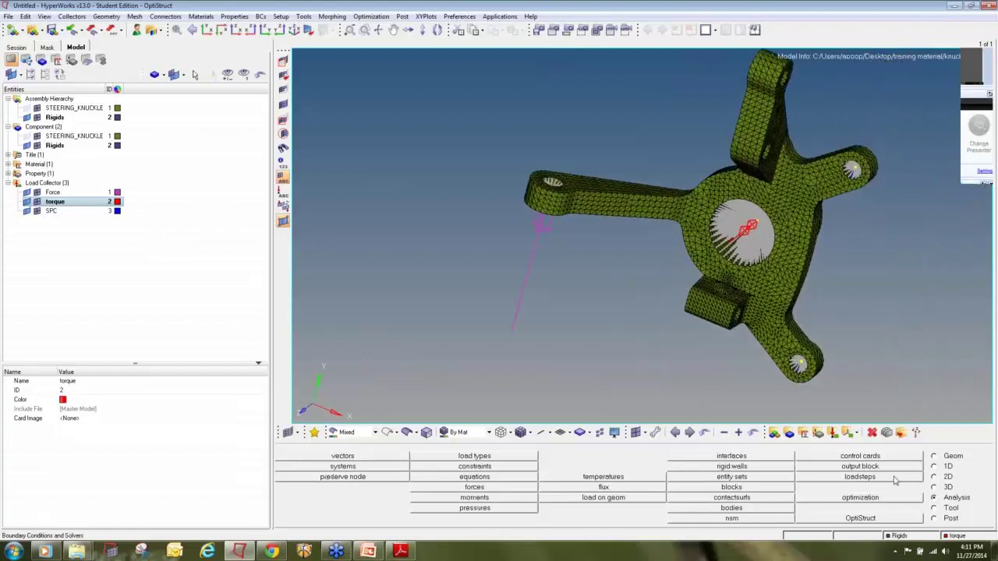
Create a load collector named combine with the LOAD card image and open its card for editing.
left_click(833, 434)
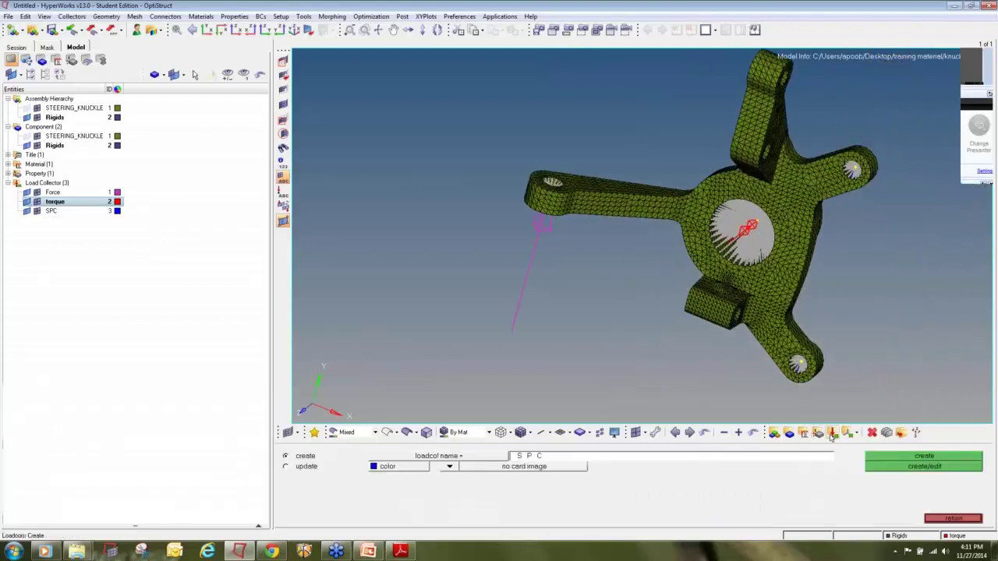
left_click(525, 458)
type("combine")
left_click(464, 466)
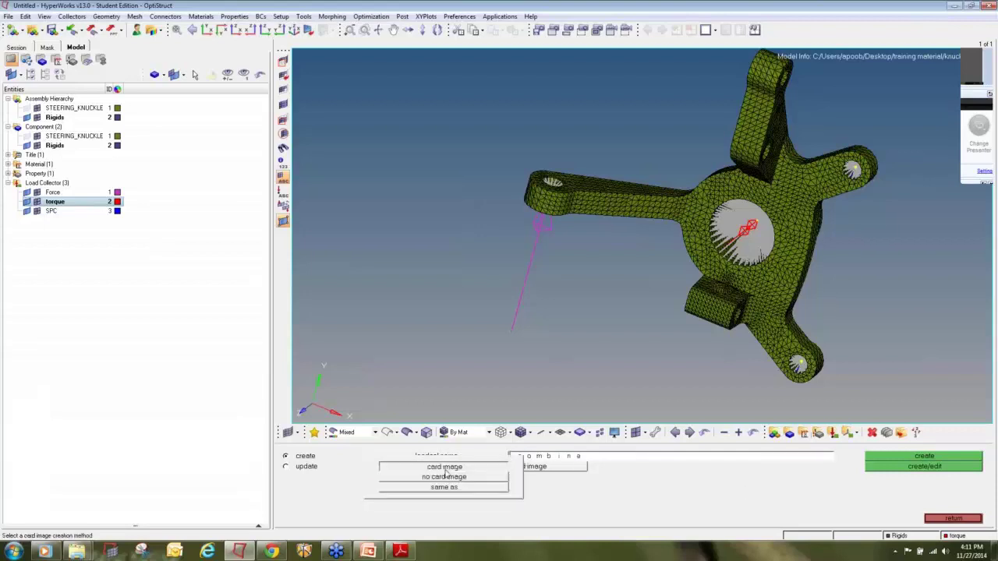
left_click(444, 467)
left_click(447, 501)
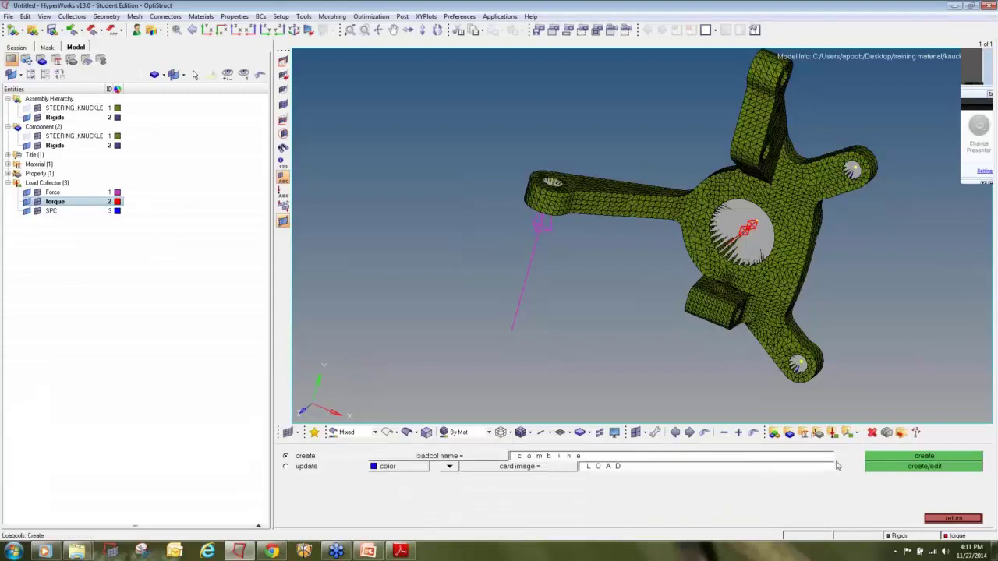
left_click(874, 467)
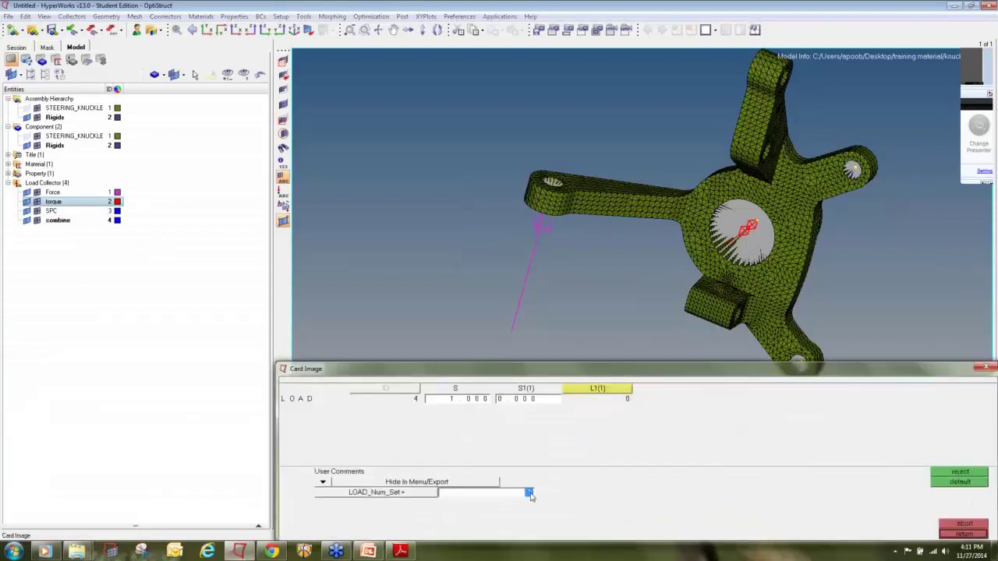
Define two load sets in the combine card, pairing a scale factor of 1 with Force and 1 with torque.
key("Return")
left_click(534, 402)
type("1")
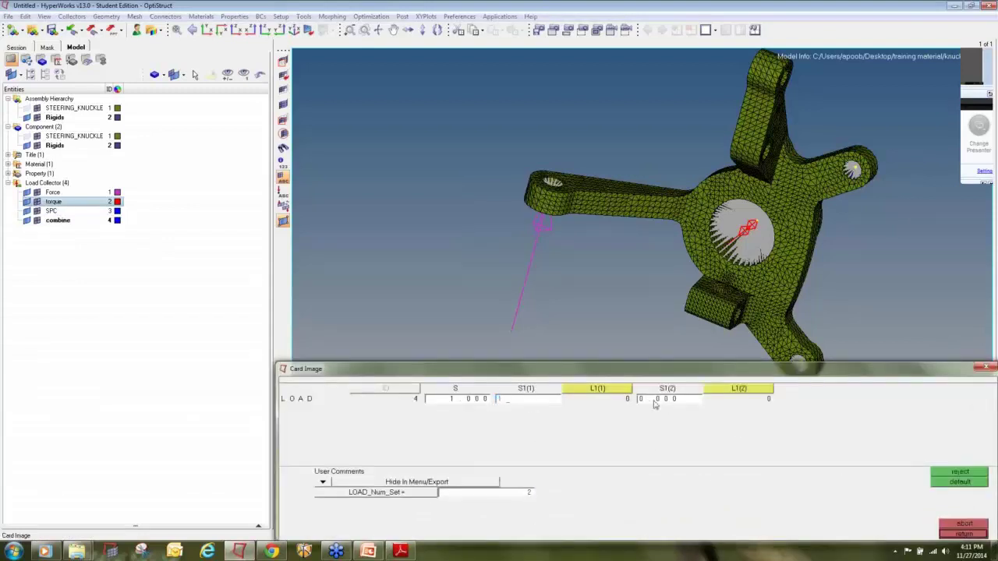
left_click(654, 401)
type("1")
left_click(597, 398)
left_click(591, 396)
left_click(327, 472)
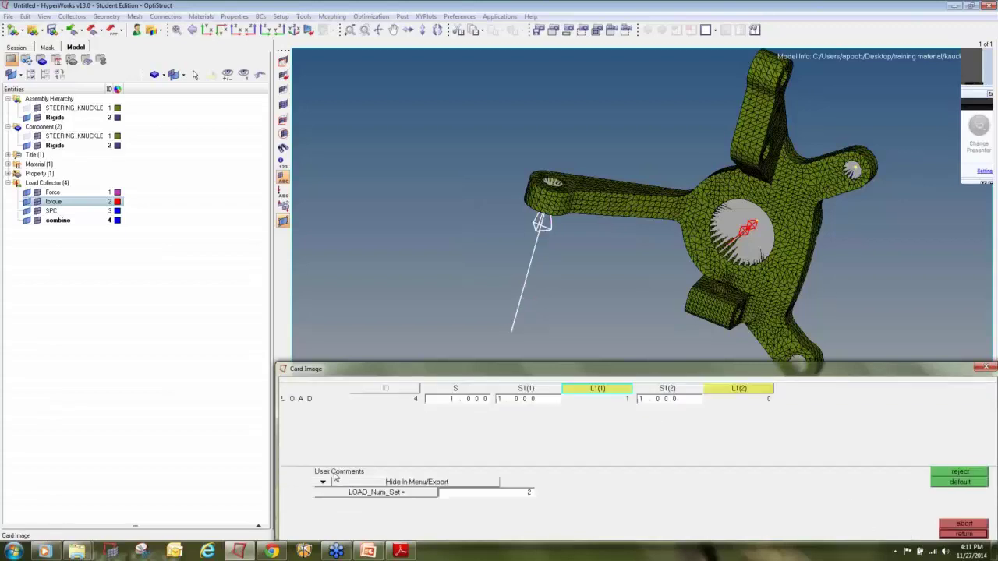
left_click(704, 399)
left_click(345, 483)
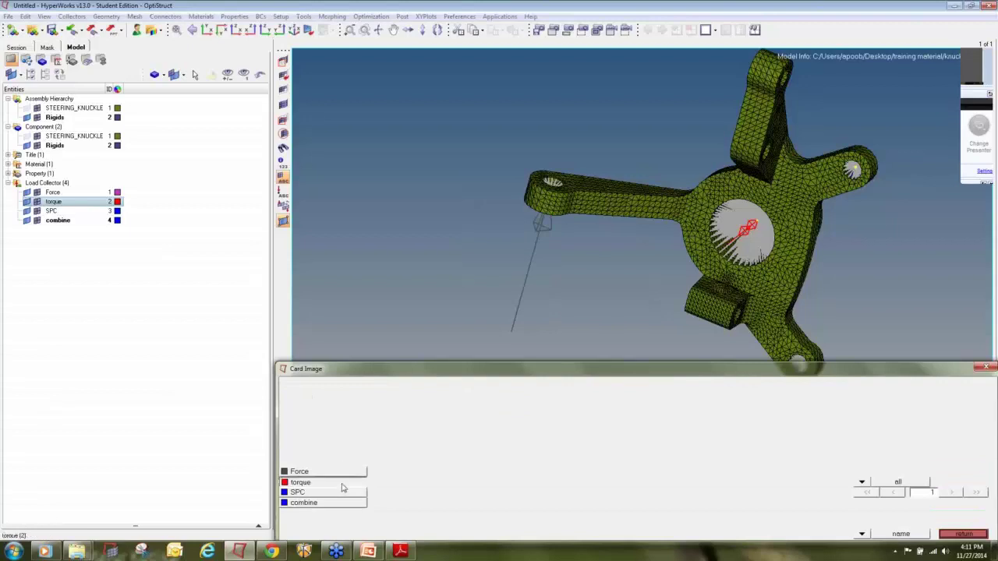
left_click(964, 534)
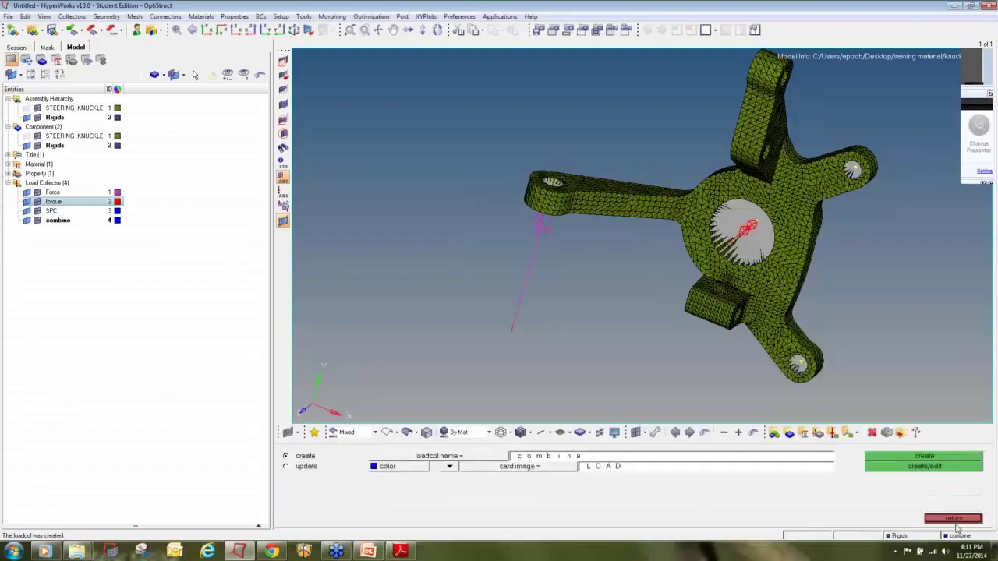
left_click(959, 529)
Set the combine load collector's color to orange.
left_click(117, 220)
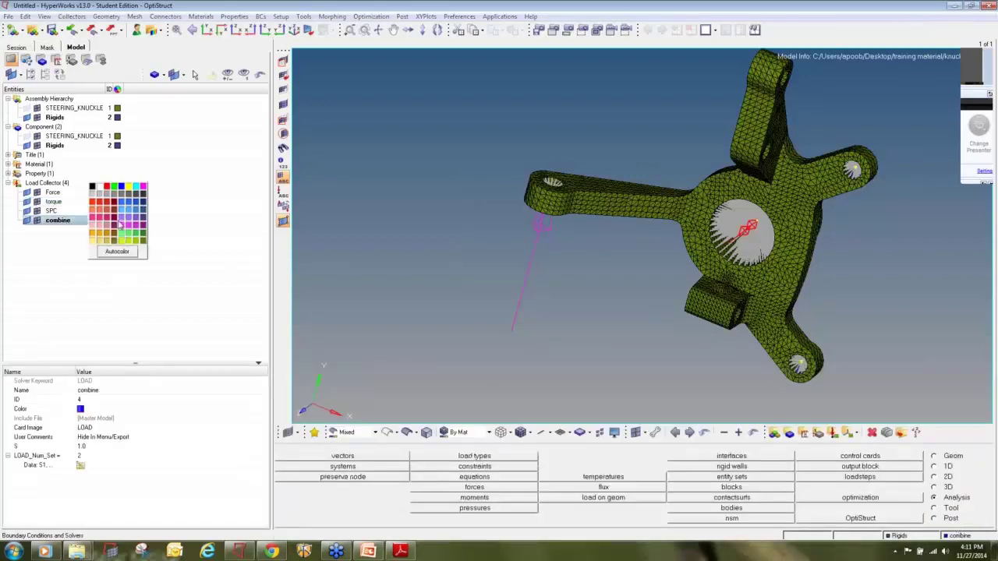
left_click(113, 239)
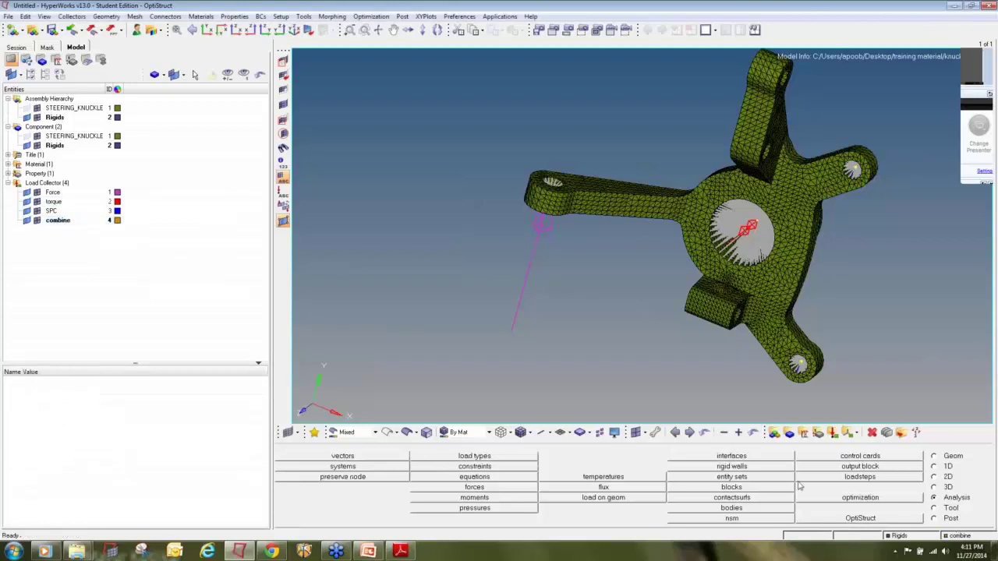
Create a linear static load step named combine using the SPC collector as SPC and the combine collector as LOAD.
left_click(895, 479)
left_click(466, 460)
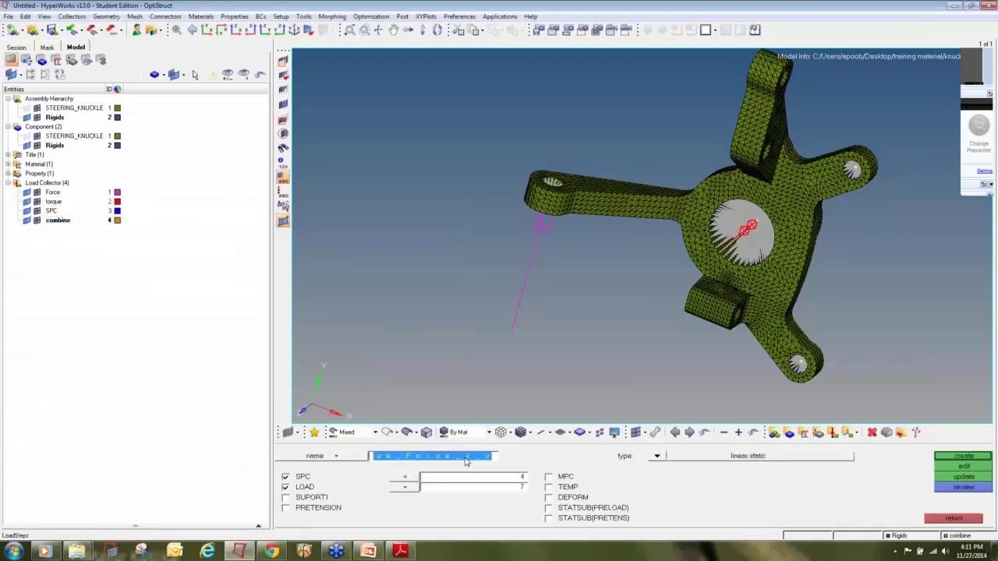
type("combine")
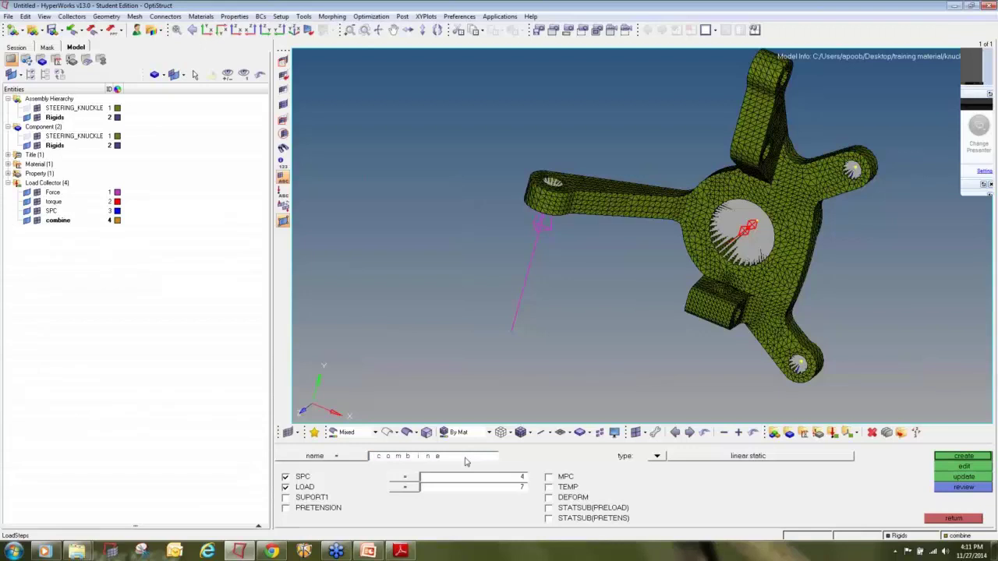
left_click(469, 479)
left_click(363, 478)
left_click(434, 490)
left_click(369, 488)
left_click(982, 458)
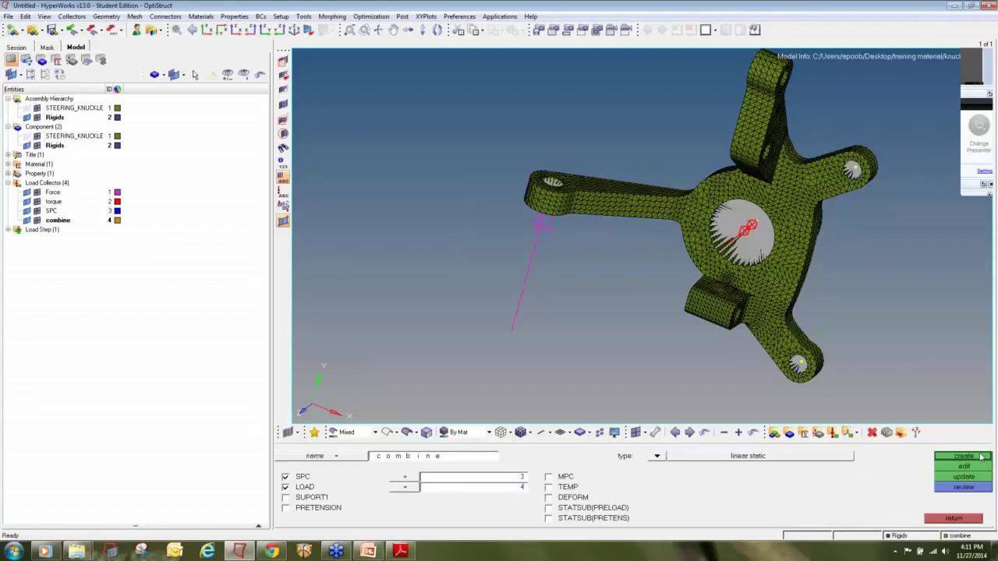
left_click(961, 520)
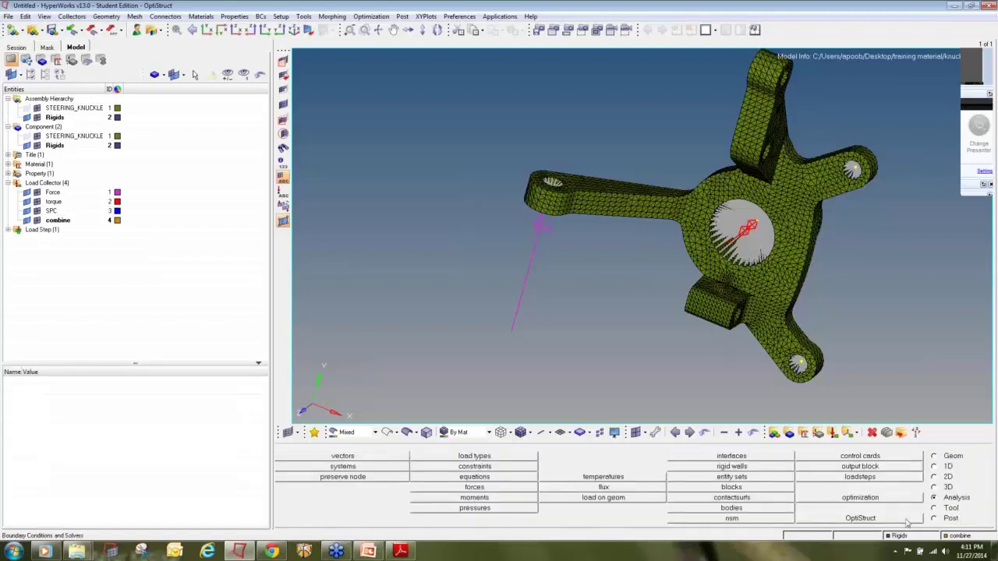
Save the model as knuckle_2 in a newly created folder, New folder (2), inside training material.
left_click(8, 16)
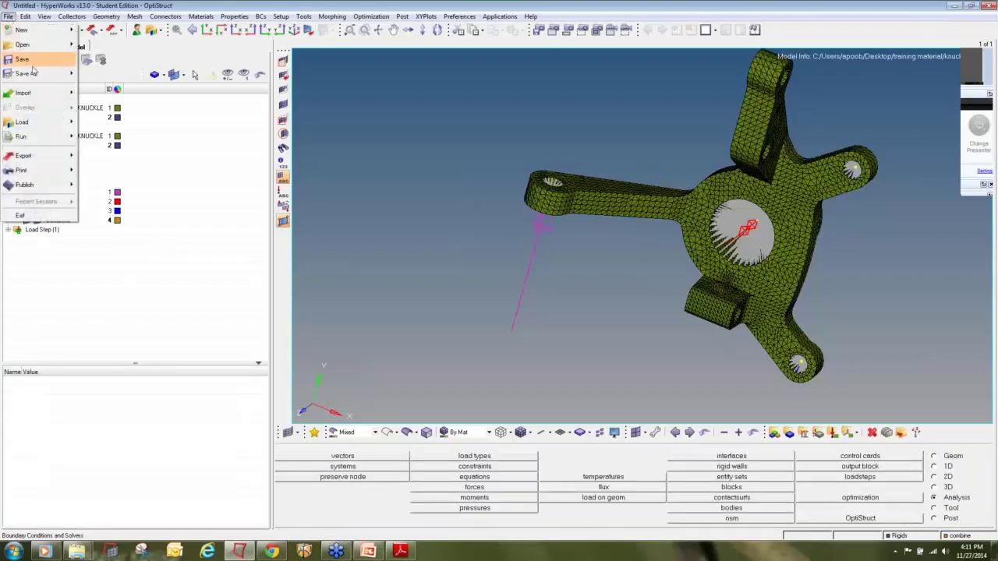
left_click(100, 102)
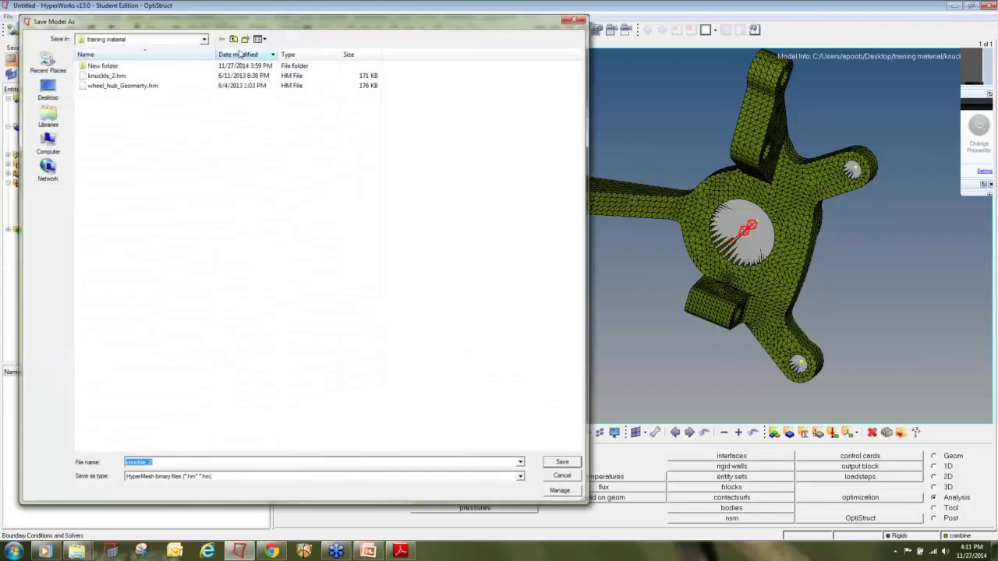
left_click(244, 42)
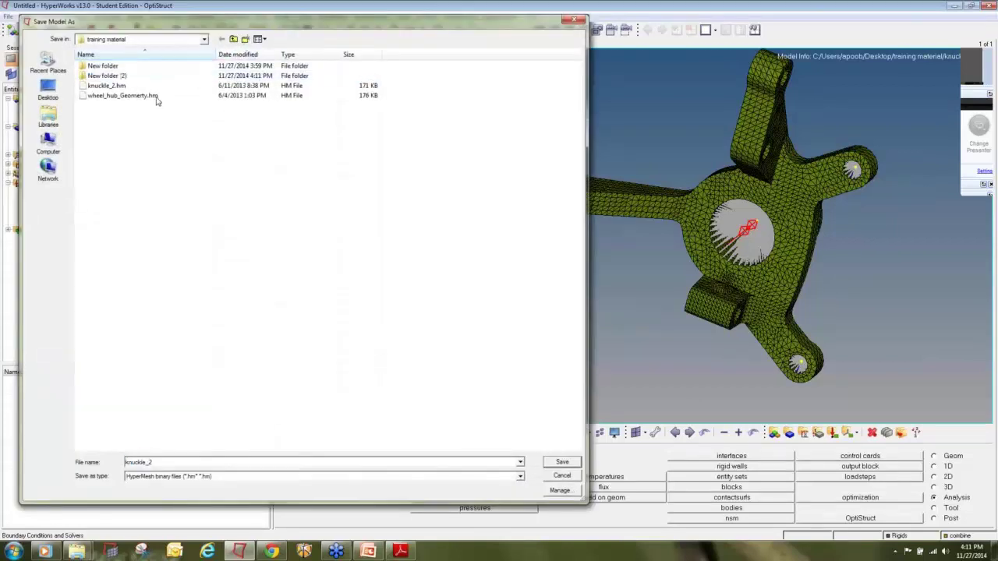
left_click(151, 77)
double_click(152, 77)
left_click(562, 463)
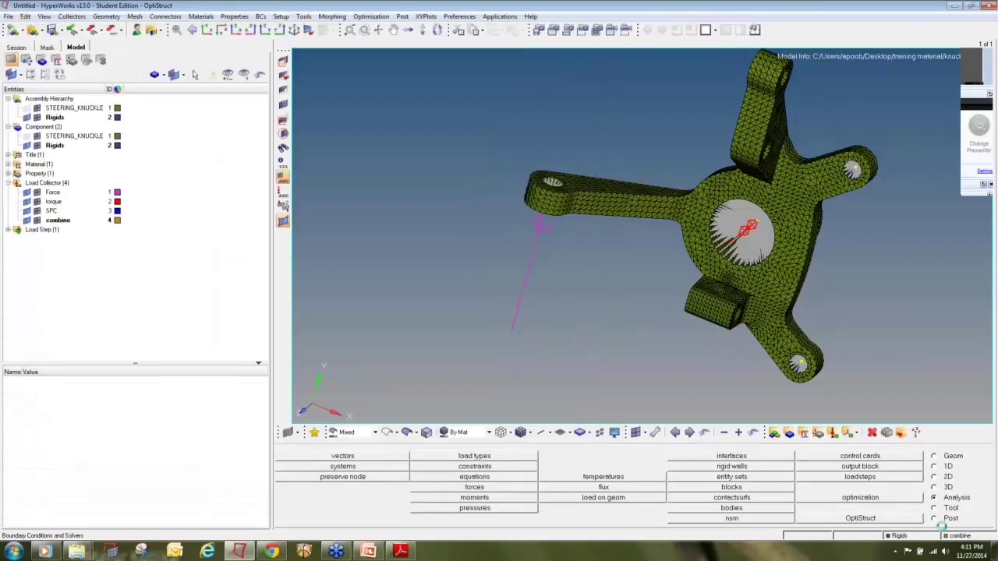
Run knuckle_2.fem in OptiStruct as an analysis and close the solver view.
left_click(897, 521)
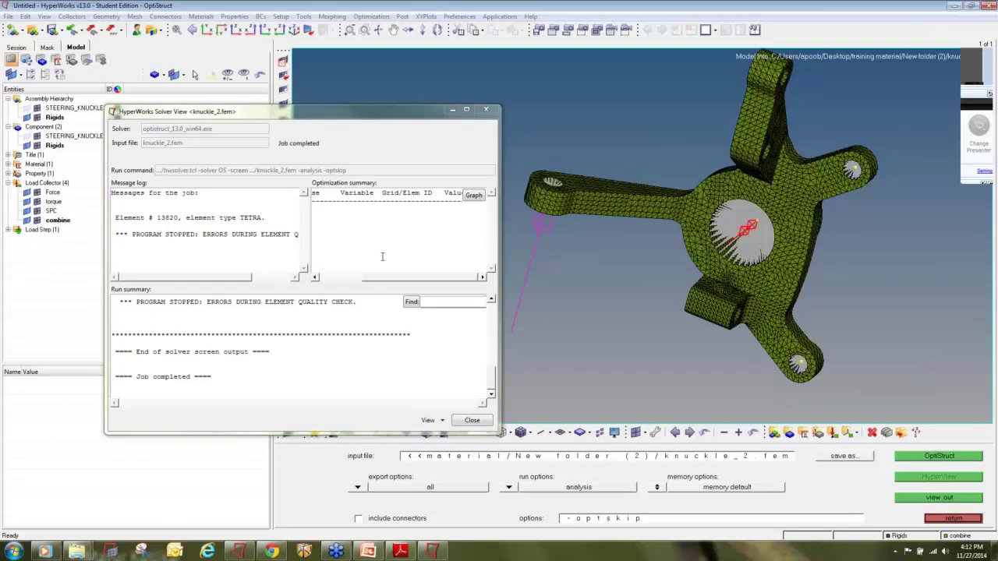
left_click(486, 109)
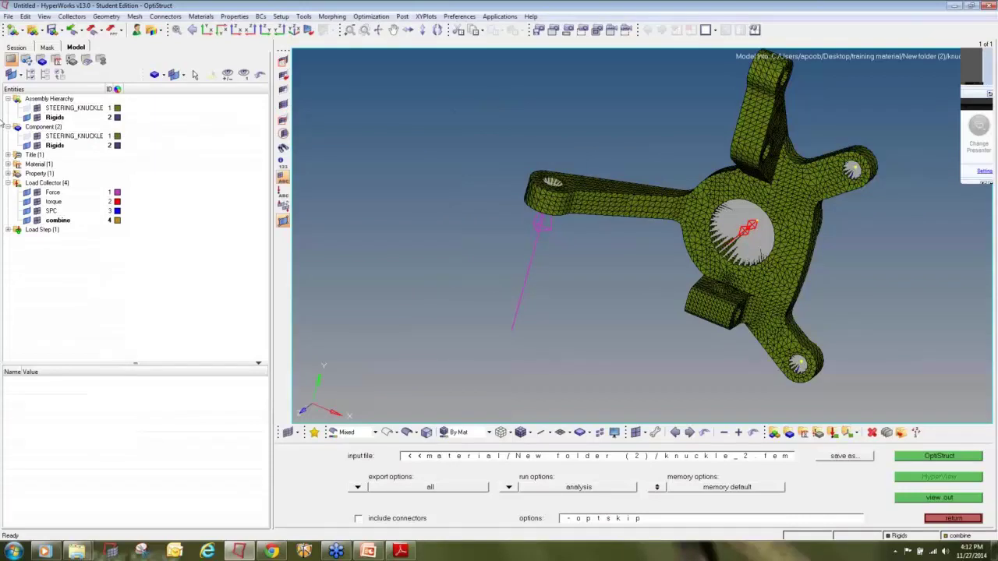
Toggle the STEERING_KNUCKLE component's element display and check its assigned property and material without changing them.
left_click(37, 136)
left_click(37, 135)
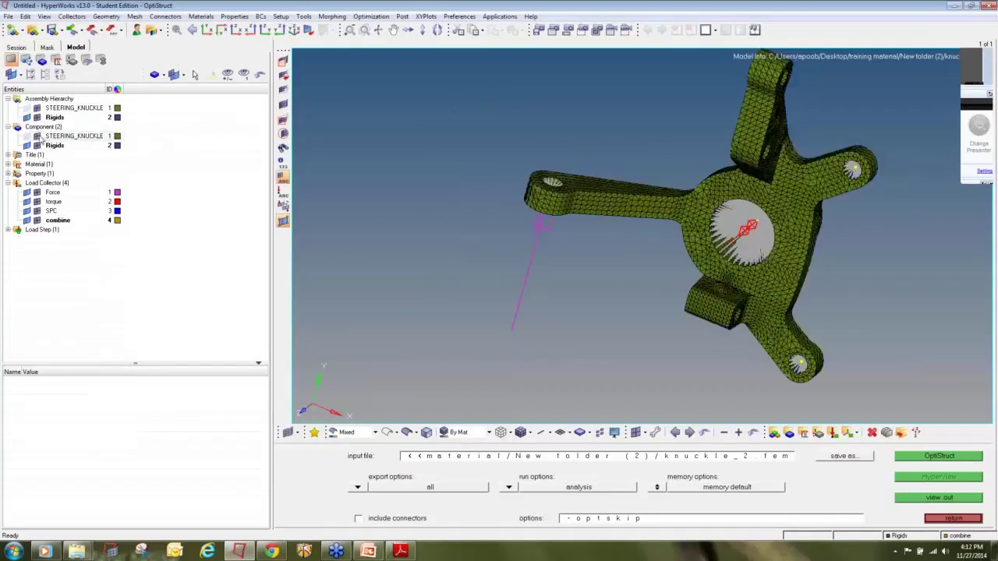
left_click(37, 135)
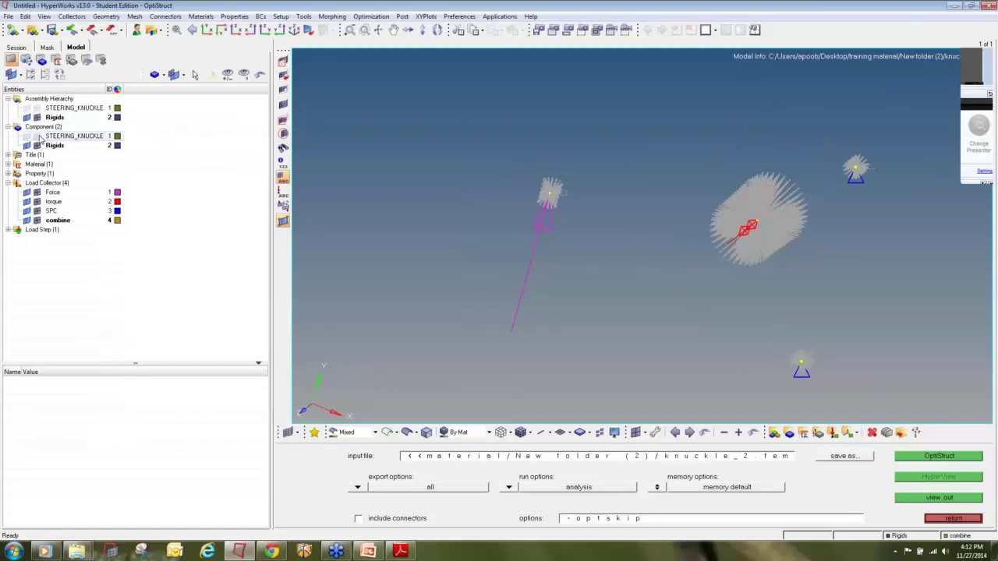
left_click(37, 136)
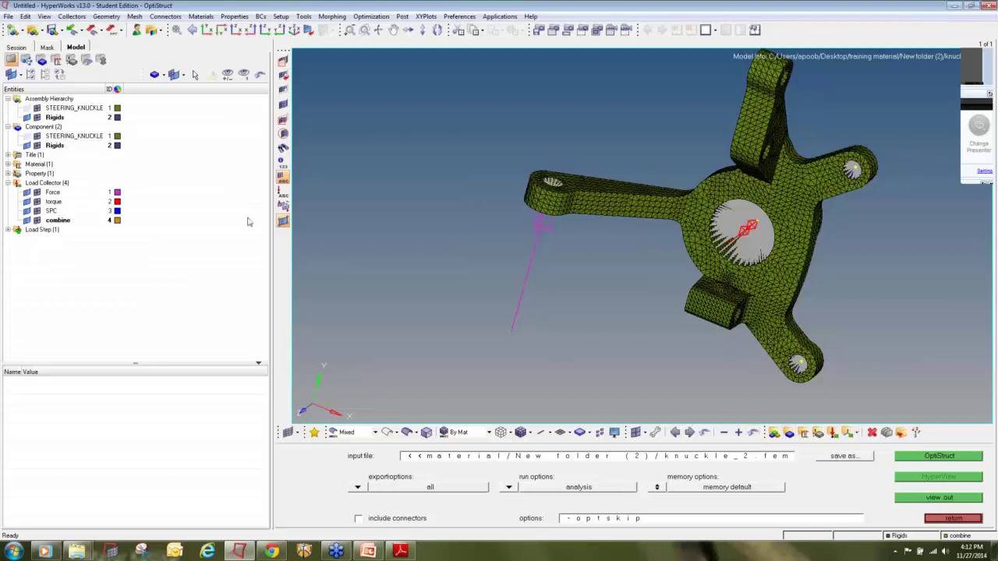
left_click(74, 136)
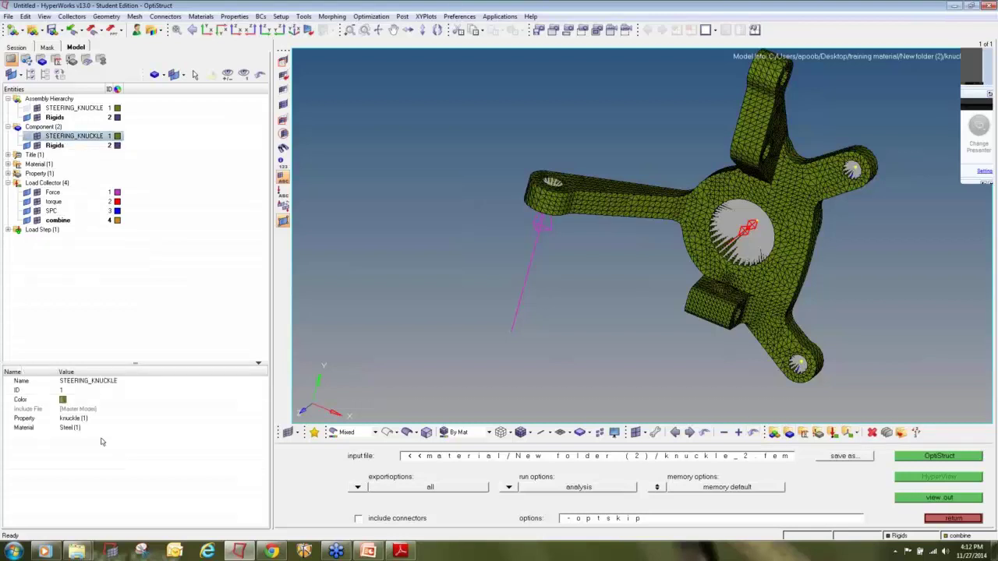
left_click(83, 420)
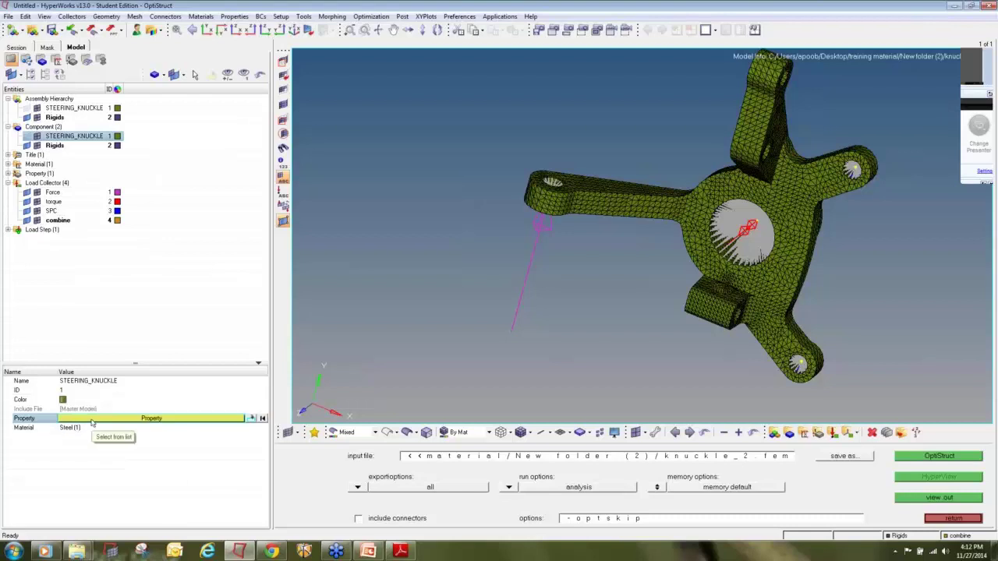
left_click(91, 420)
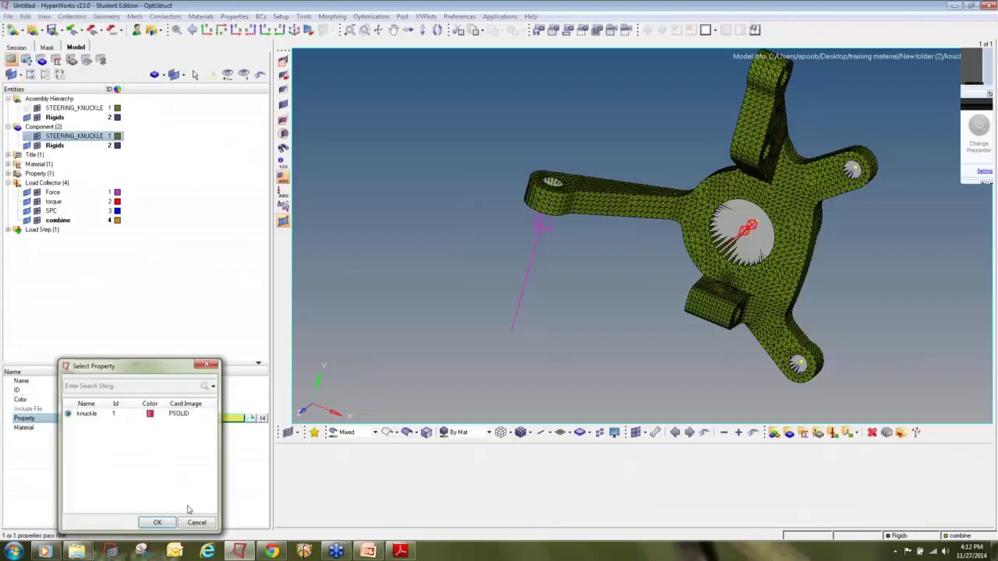
left_click(197, 523)
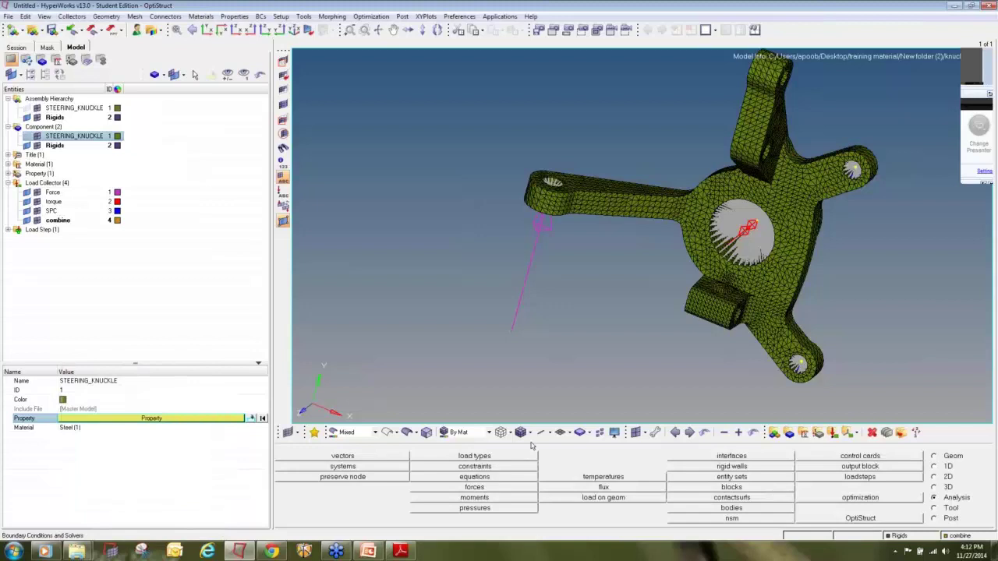
Check the mesh coloring by property, component and material against the model's listed properties and materials.
left_click(465, 432)
left_click(470, 450)
left_click(465, 432)
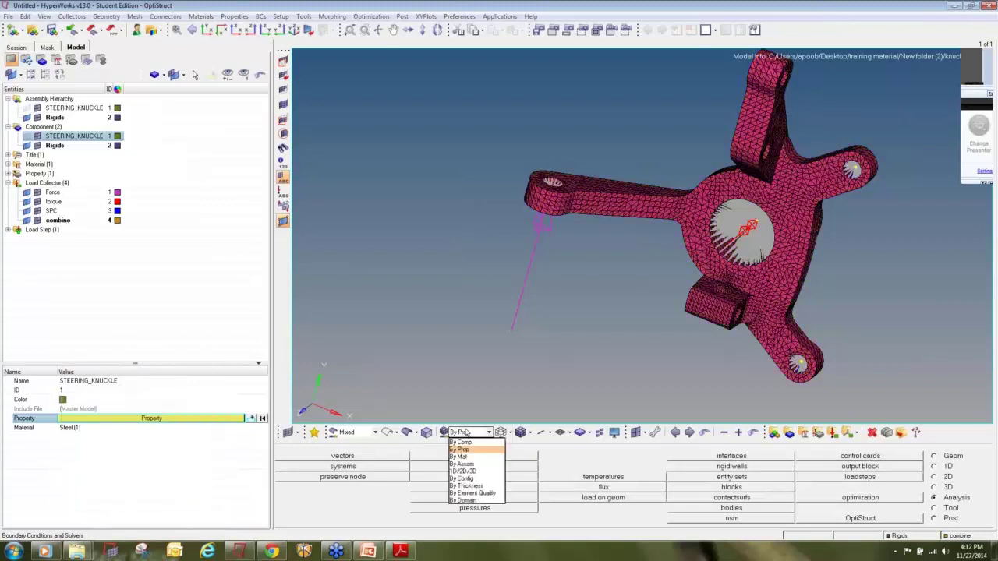
left_click(469, 443)
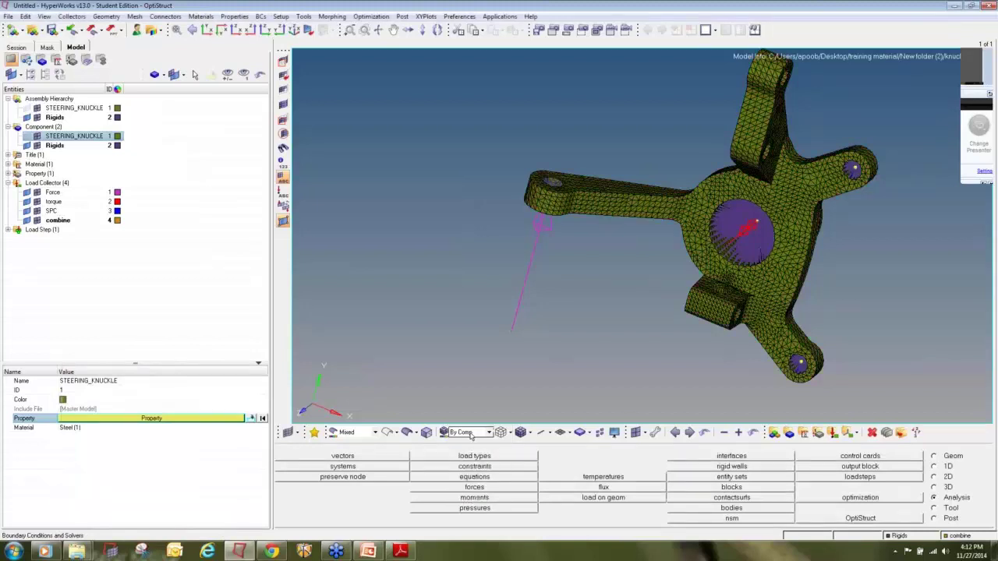
left_click(465, 432)
left_click(471, 450)
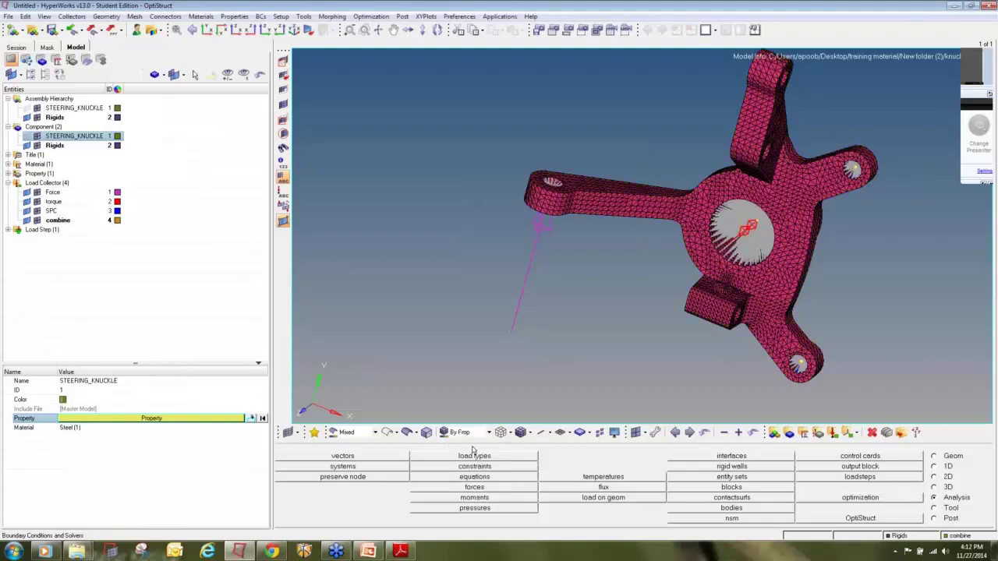
left_click(8, 173)
left_click(8, 165)
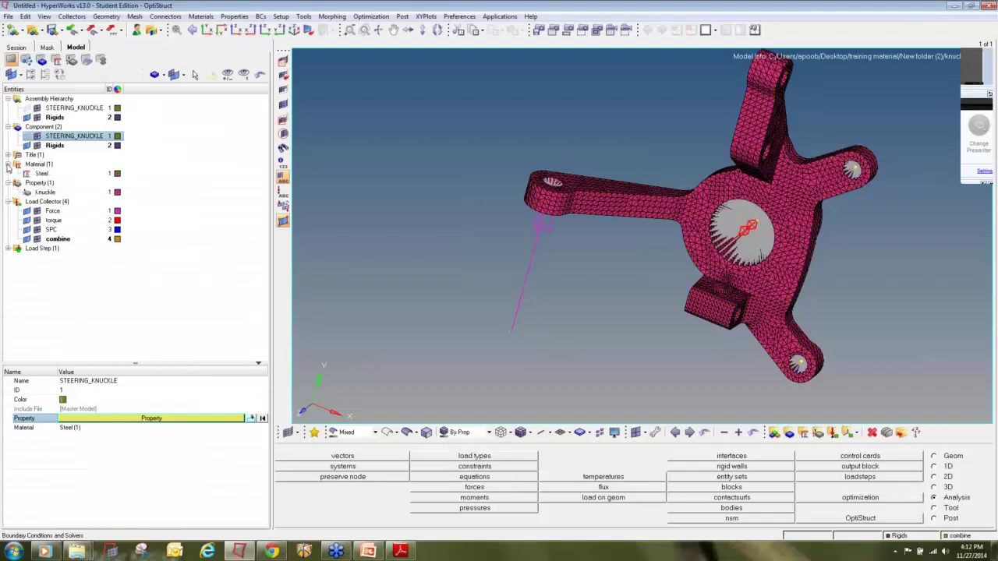
left_click(468, 432)
left_click(478, 460)
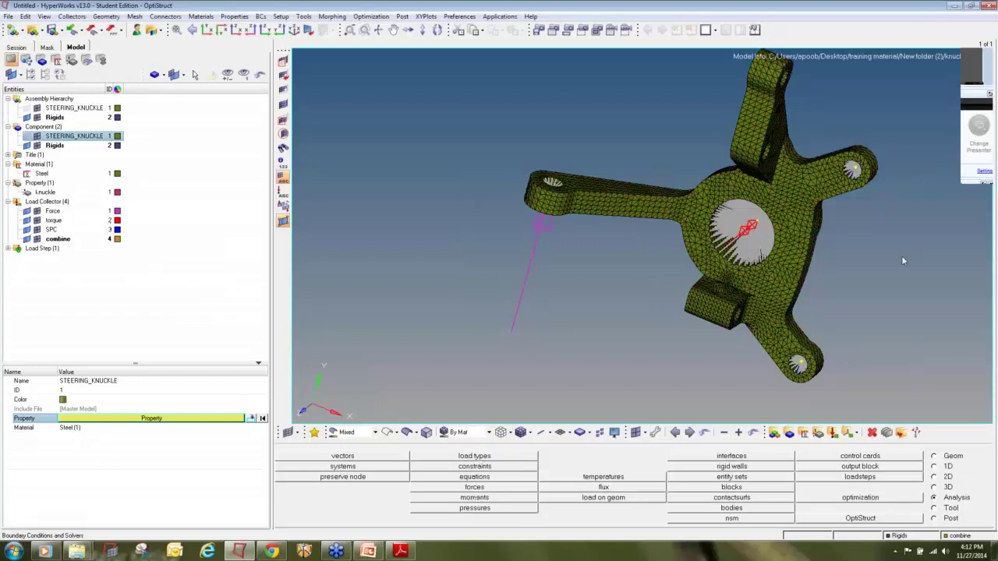
Rerun the OptiStruct analysis on knuckle_2.fem.
mouse_move(903, 260)
left_mouse_down("ctrl")
mouse_move(894, 260)
mouse_move(917, 248)
left_mouse_up("ctrl")
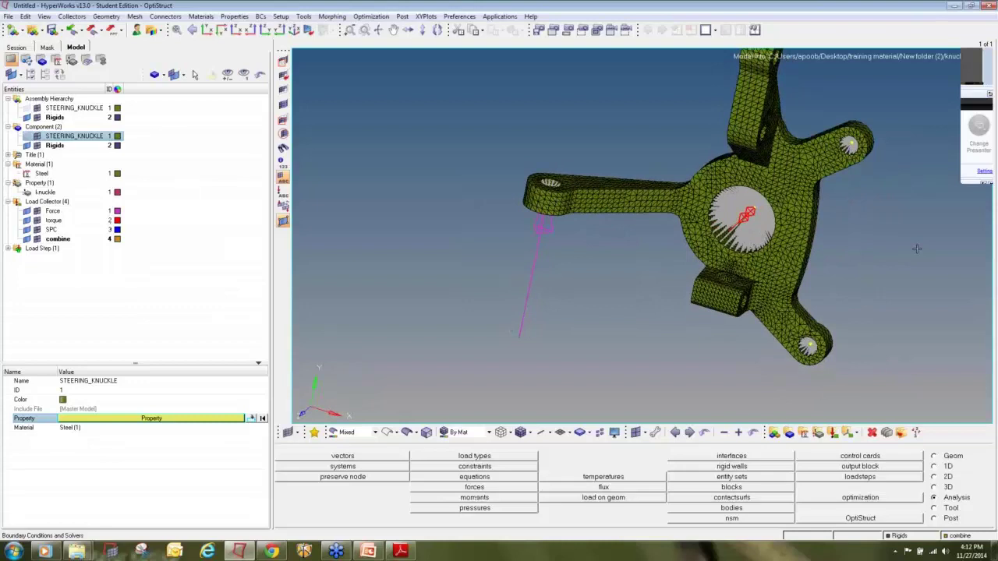
left_click(860, 519)
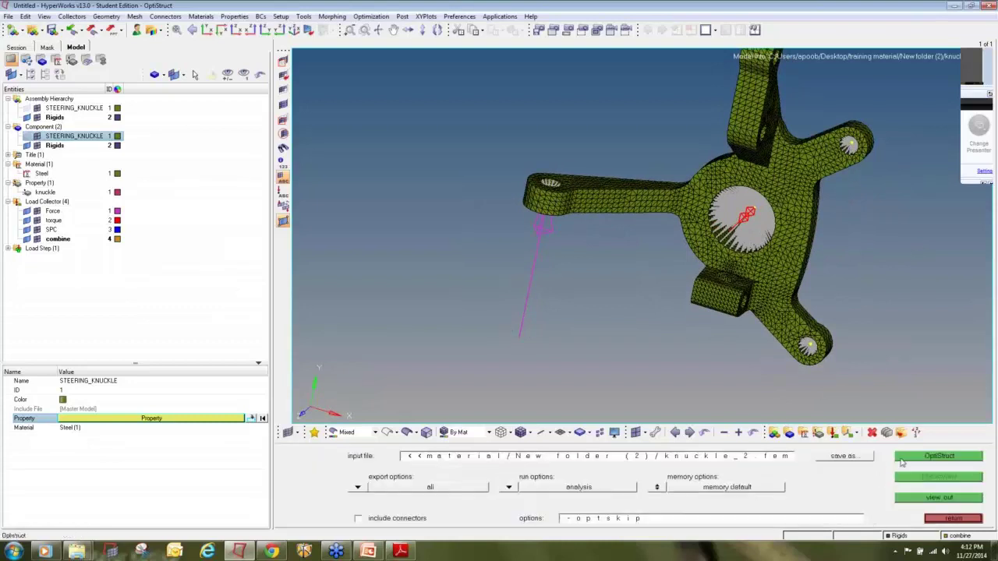
left_click(902, 458)
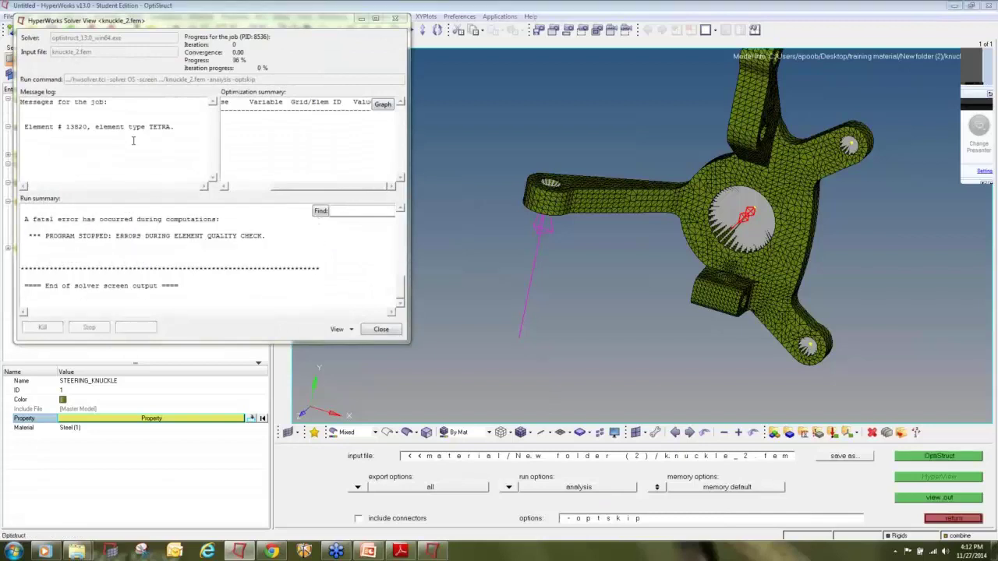
Copy the ID of the flagged TETRA element, 13820, from the solver message log.
double_click(69, 126)
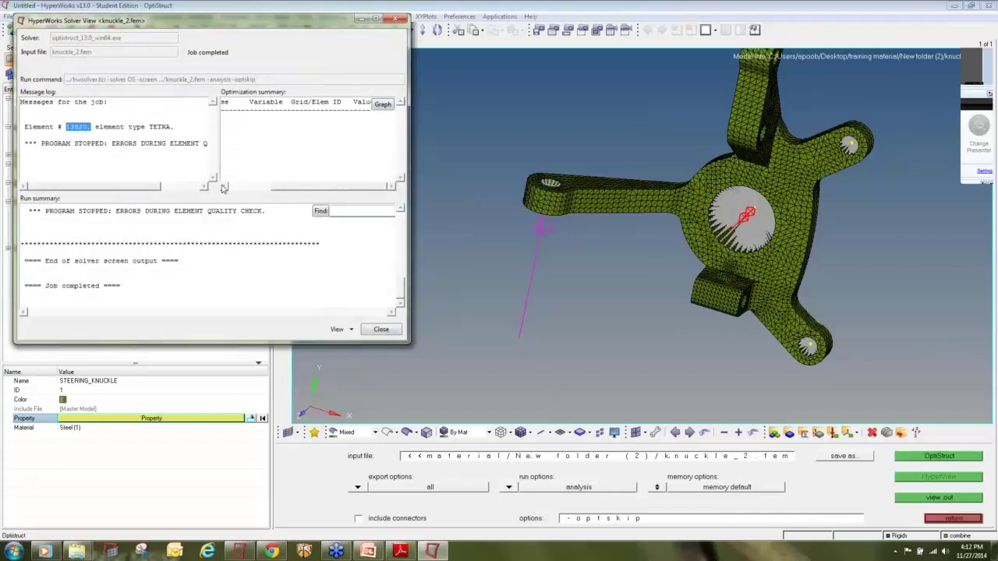
left_click(79, 126)
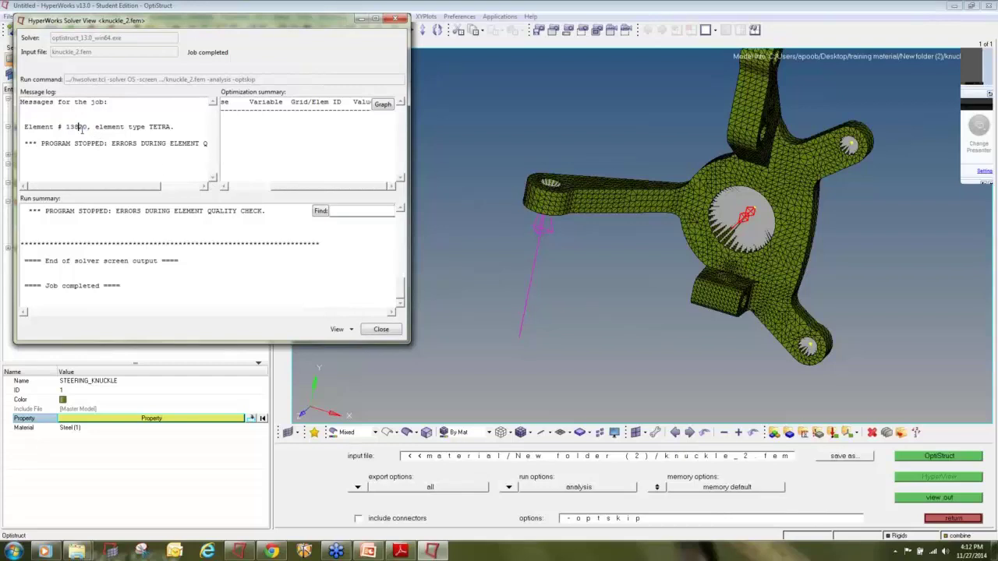
double_click(79, 126)
key("ctrl+c")
left_click(493, 273)
Isolate element 13820 on screen by selecting it by ID and reversing the mask.
left_click(283, 62)
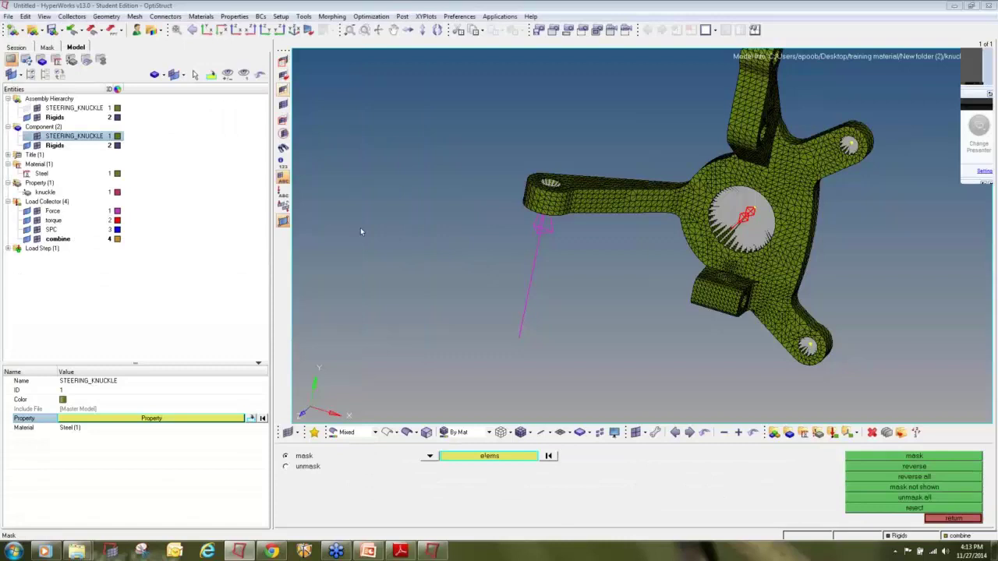
left_click(478, 460)
left_click(499, 494)
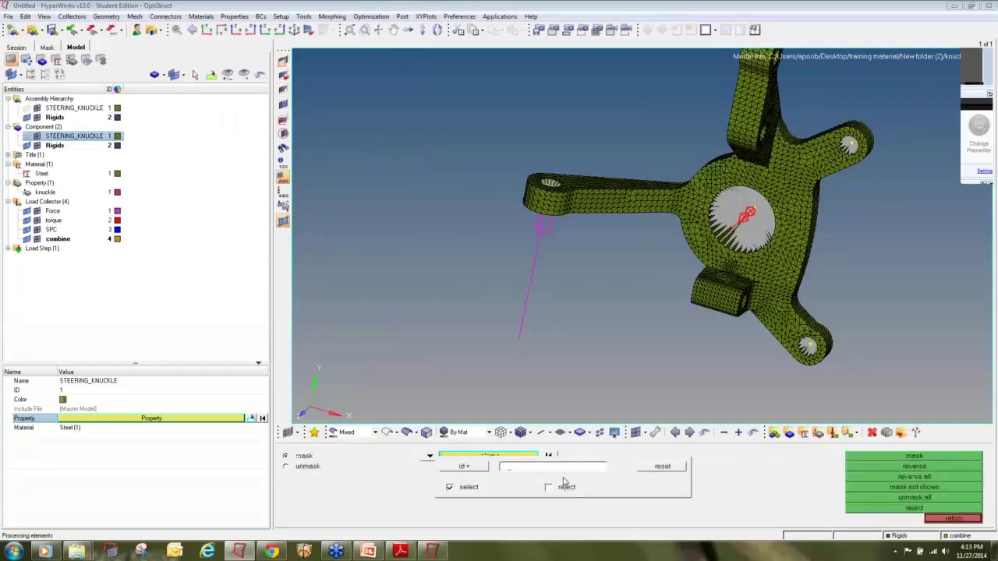
key("ctrl+v")
key("Return")
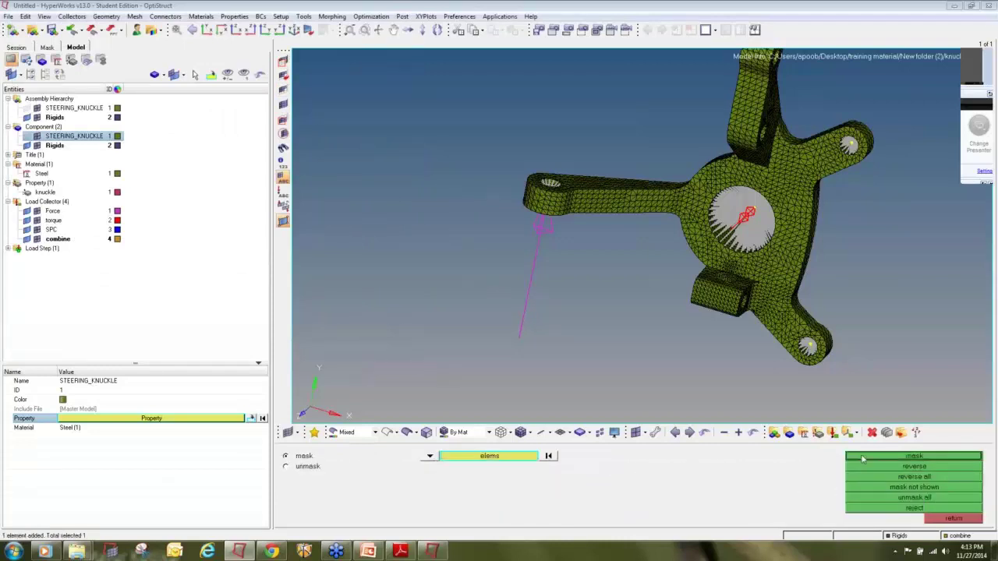
left_click(863, 457)
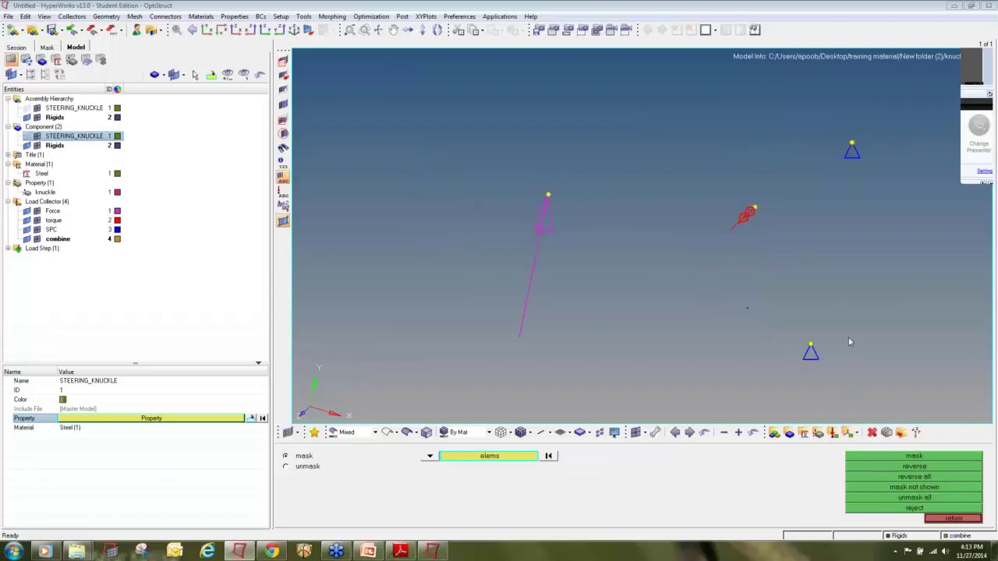
Mark all nodes of the isolated tetra element with temporary nodes.
key("shift+F2")
left_click_drag(816, 359, 663, 221, "shift")
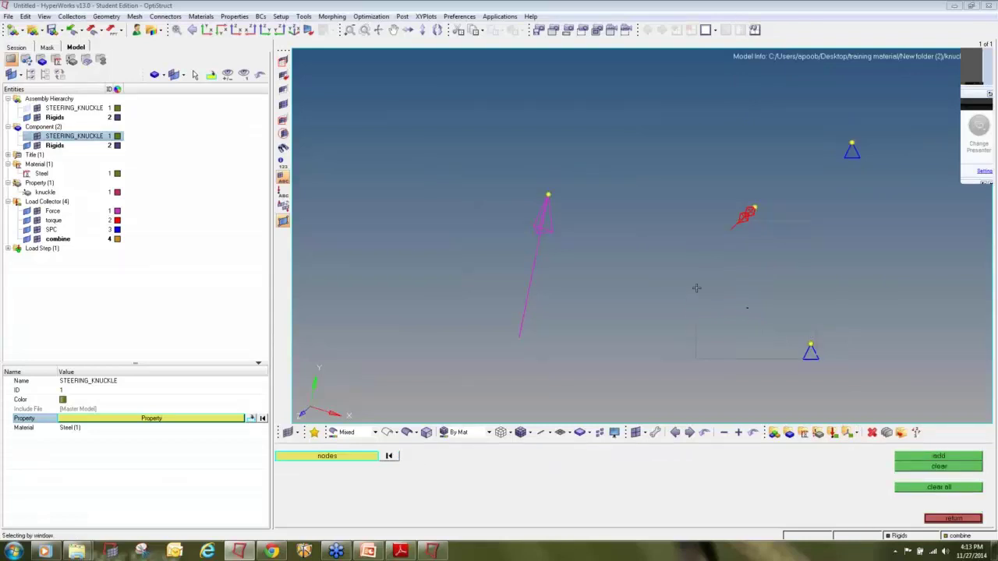
left_click_drag(696, 288, 697, 287, "shift")
scroll(737, 309, "up", 10)
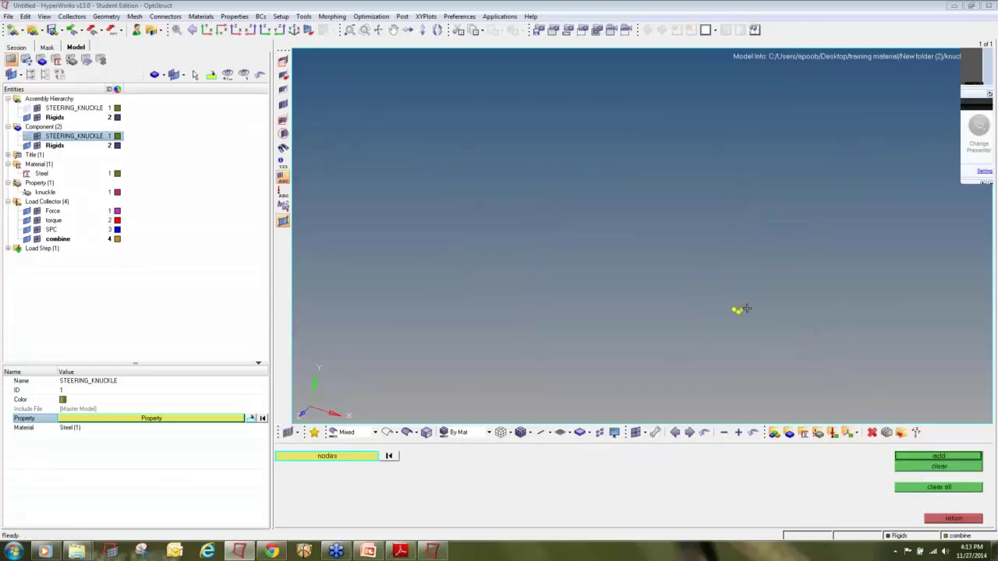
scroll(698, 302, "up", 4)
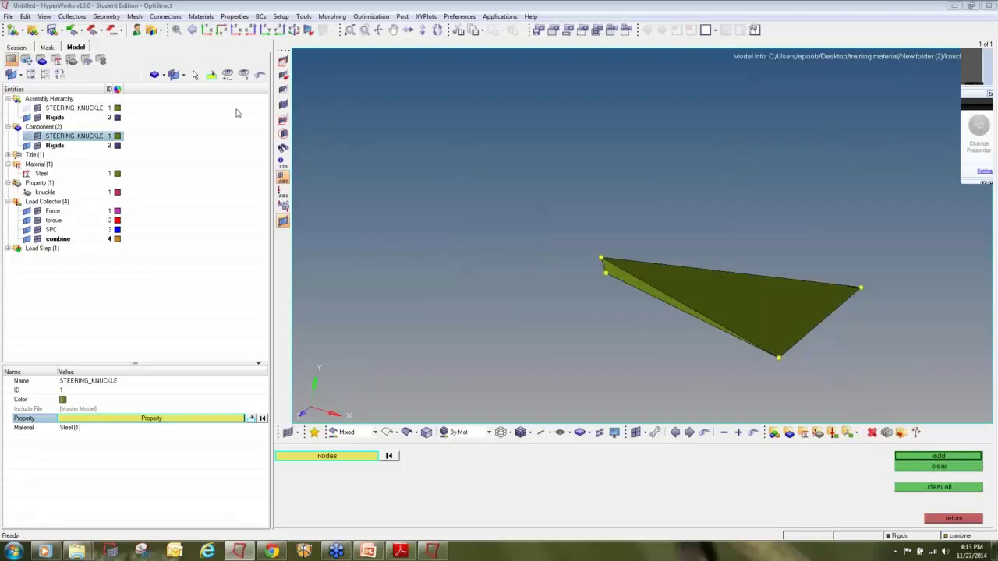
Unmask the rest of the mesh and locate the marked element's nodes on the knuckle surface.
left_click(284, 106)
scroll(662, 288, "down", 6)
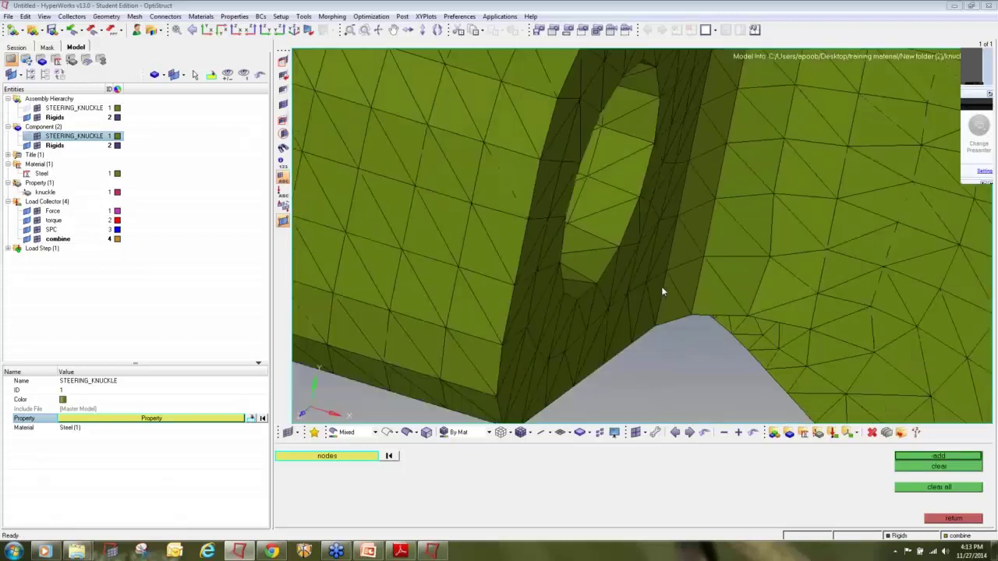
scroll(662, 289, "down", 9)
left_click_drag(702, 308, 596, 307, "ctrl")
scroll(635, 260, "up", 10)
scroll(544, 307, "up", 3)
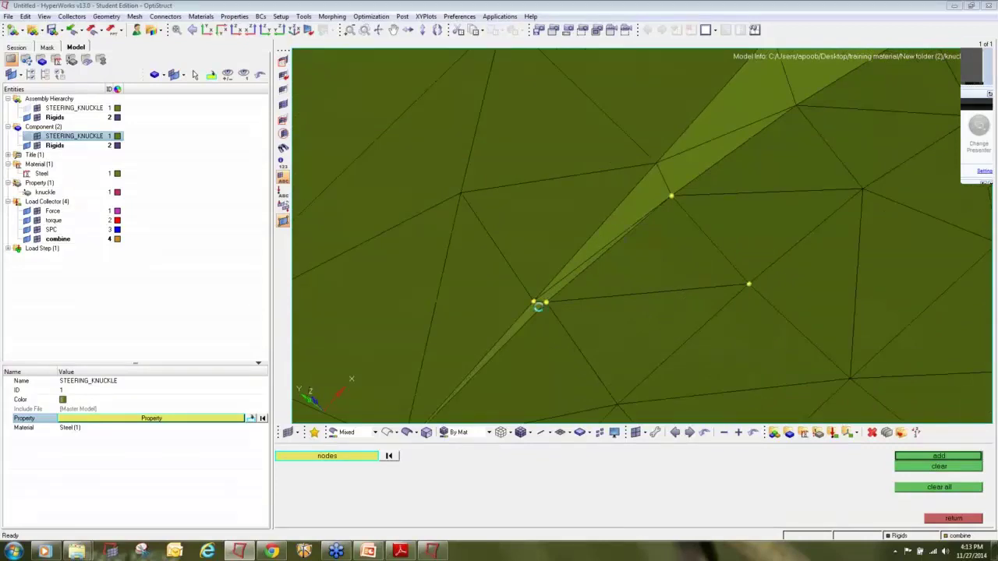
Set the distance between the marked element's two nearly coincident nodes to 1, and reduce it to 0.5.
key("F4")
left_click(534, 302)
left_click(547, 303)
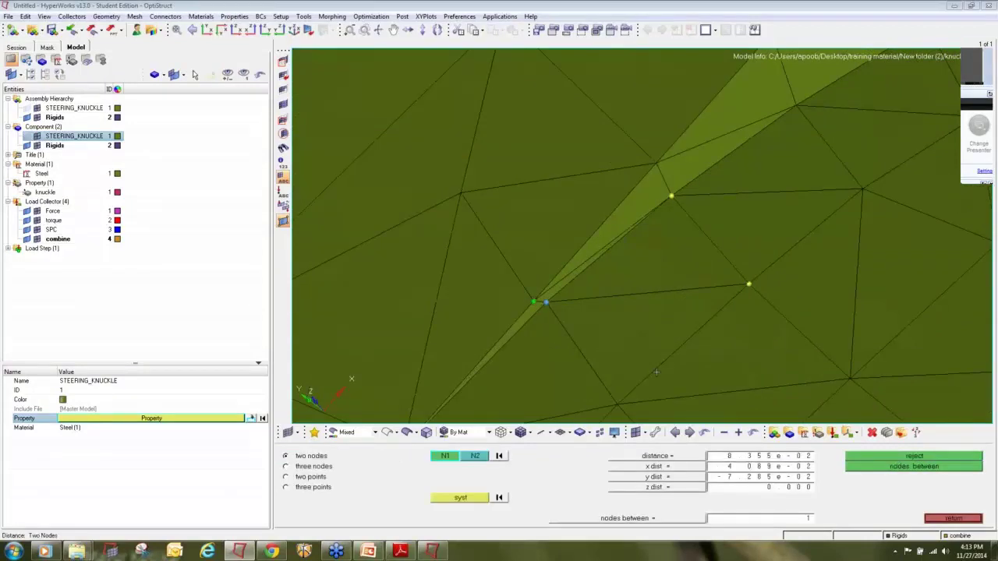
left_click(759, 458)
type("1")
key("Return")
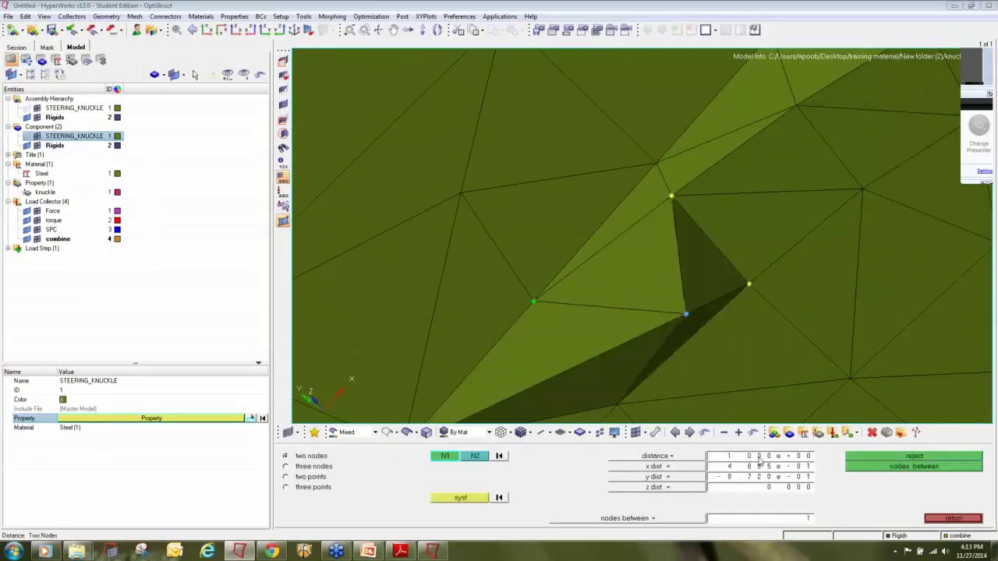
left_click(744, 463)
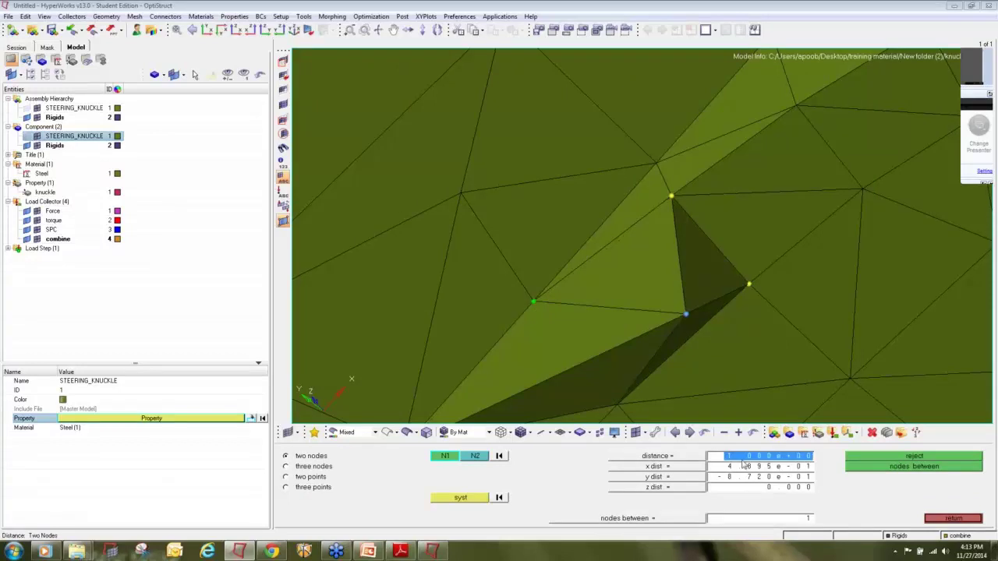
type("0.5")
key("Return")
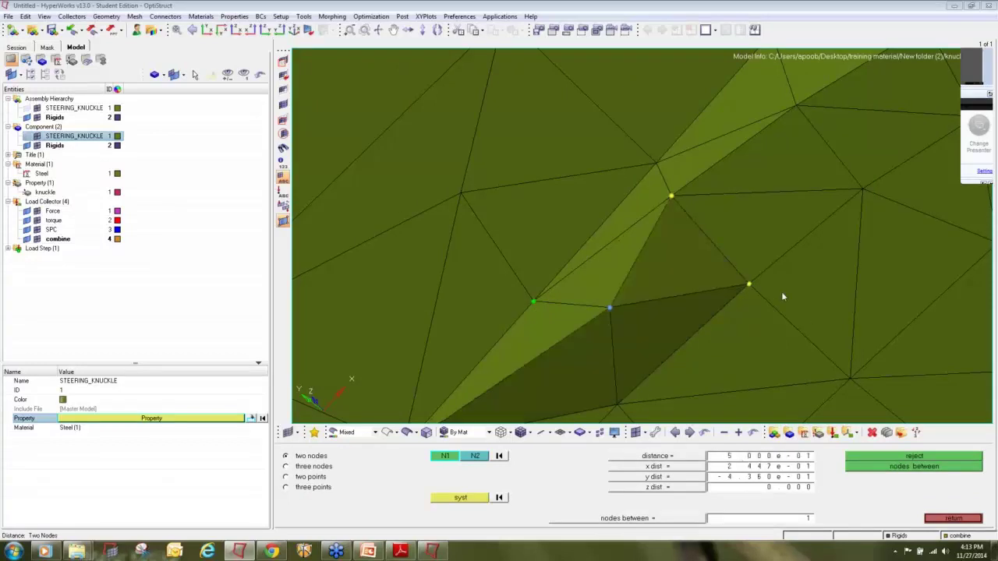
key("Escape")
key("Escape")
Save the model and rerun the OptiStruct analysis on knuckle_2.fem.
left_click(50, 31)
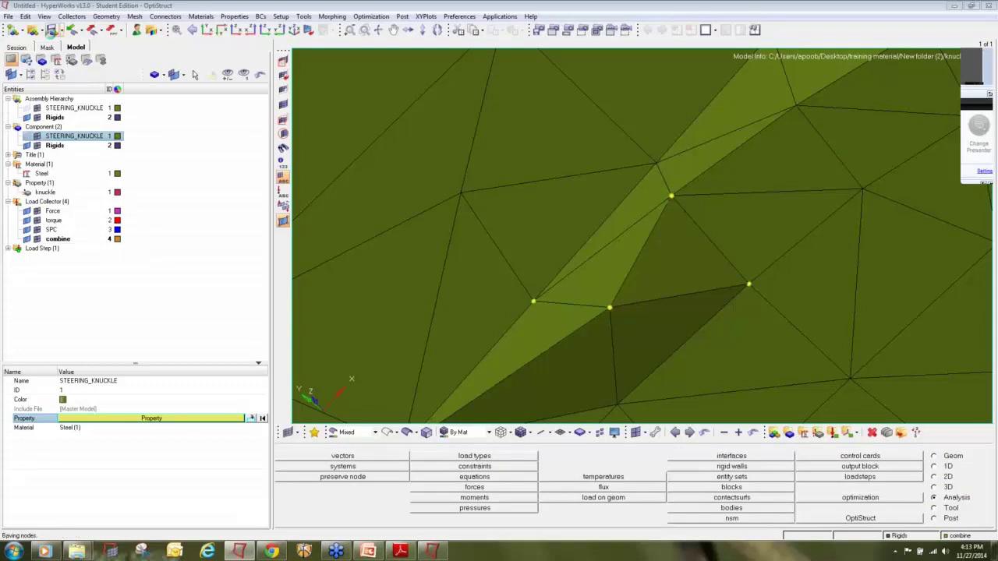
left_click(877, 520)
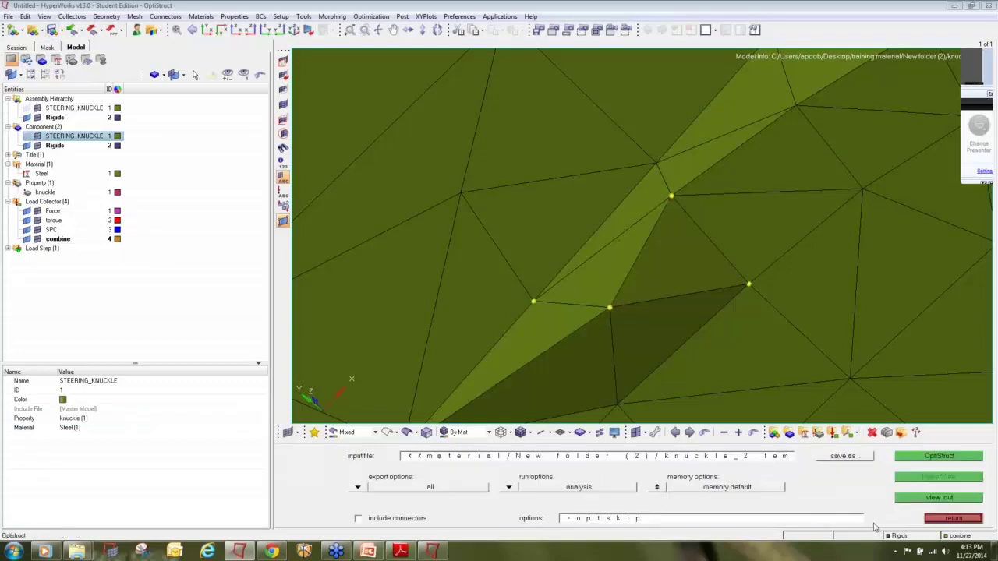
left_click(938, 457)
left_click(614, 497)
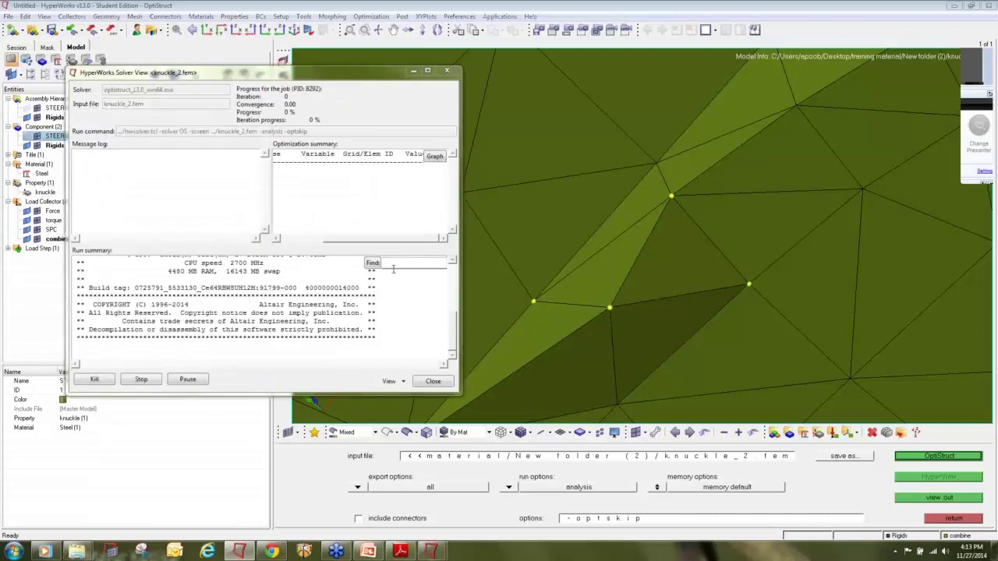
Copy the ID of the newly flagged TETRA element, 12579, from the solver message log.
double_click(128, 179)
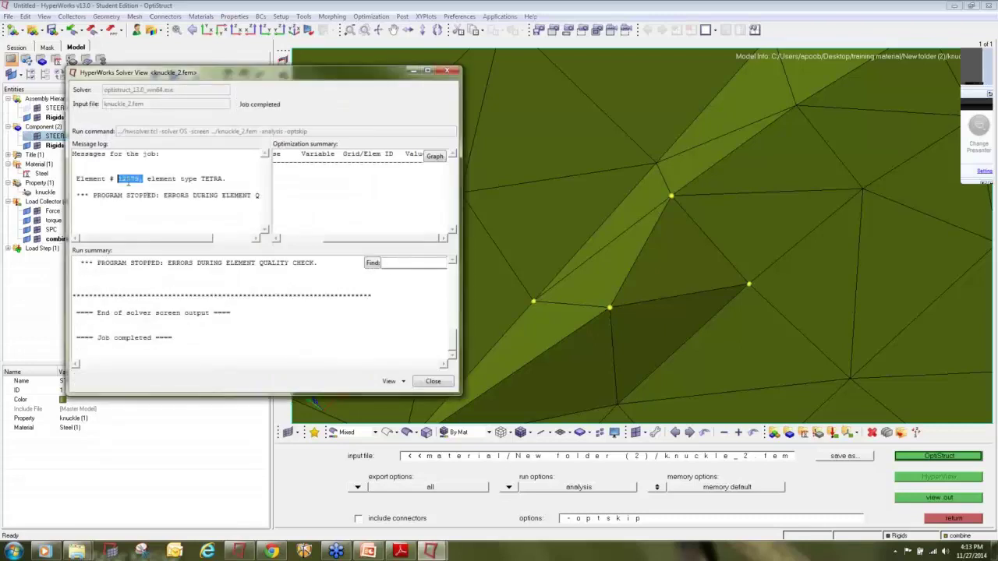
left_click(115, 175)
left_click_drag(119, 177, 141, 179)
left_click(563, 4)
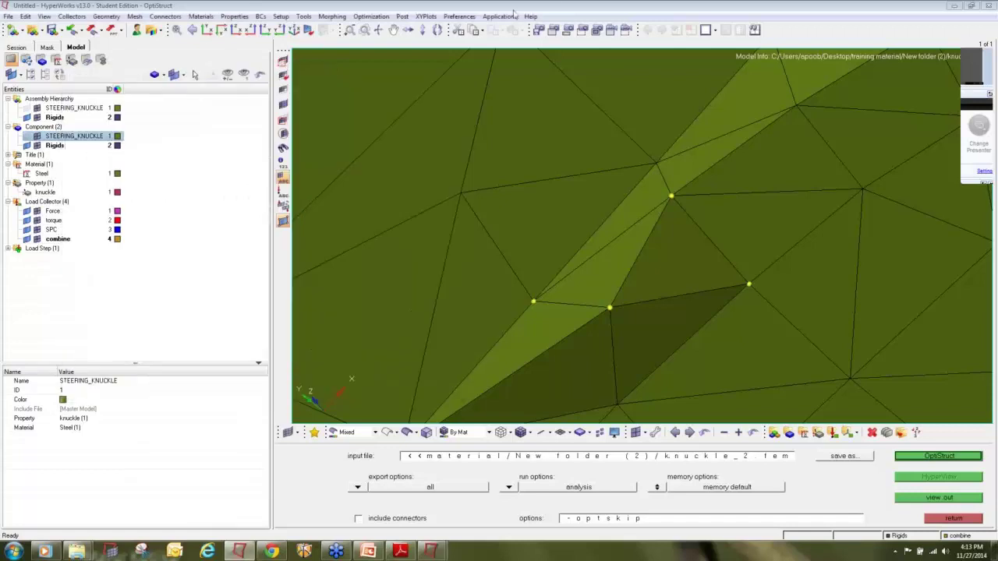
Isolate element 12579 on screen by selecting it by ID and reversing the mask.
left_click(283, 62)
left_click(493, 454)
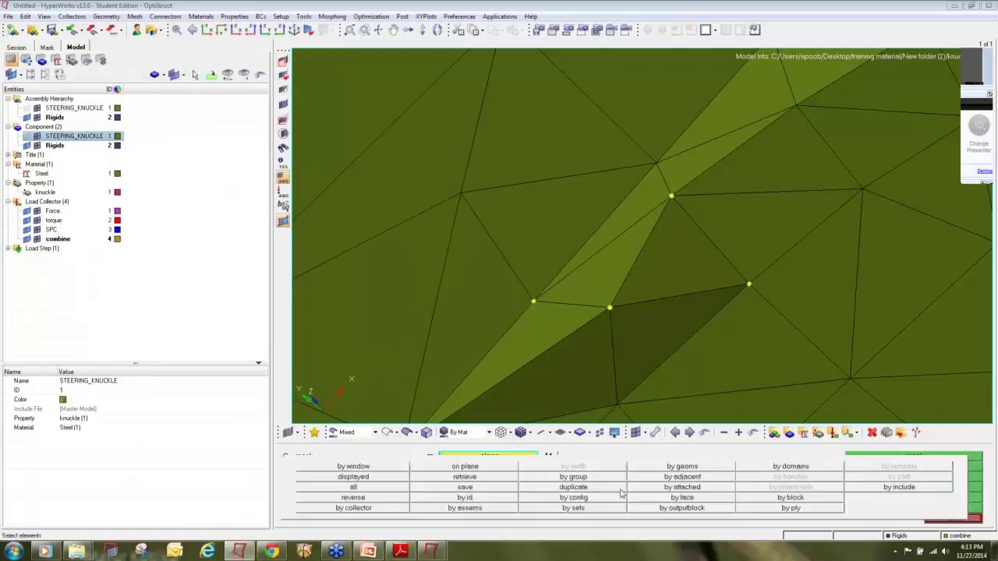
left_click(464, 498)
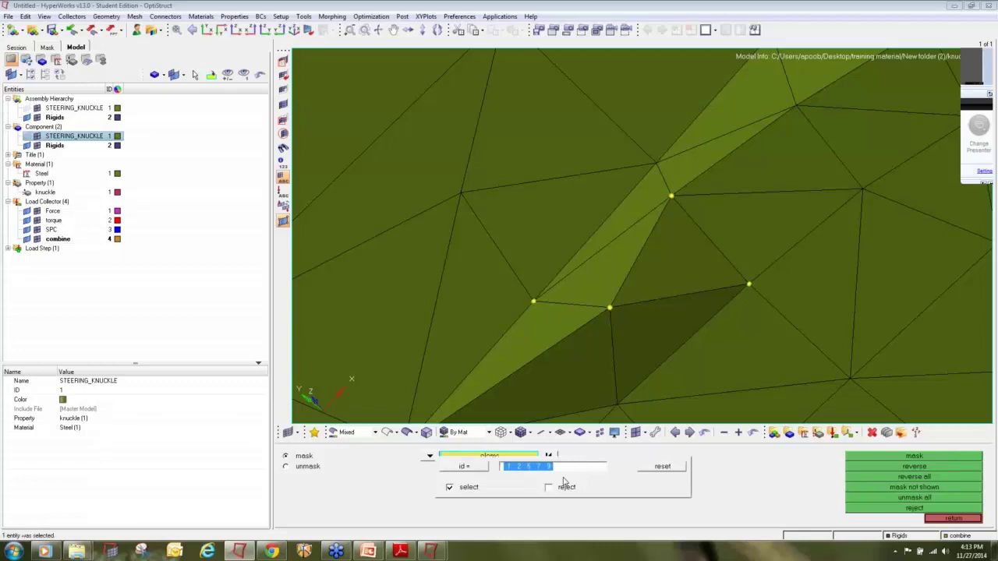
left_click(940, 457)
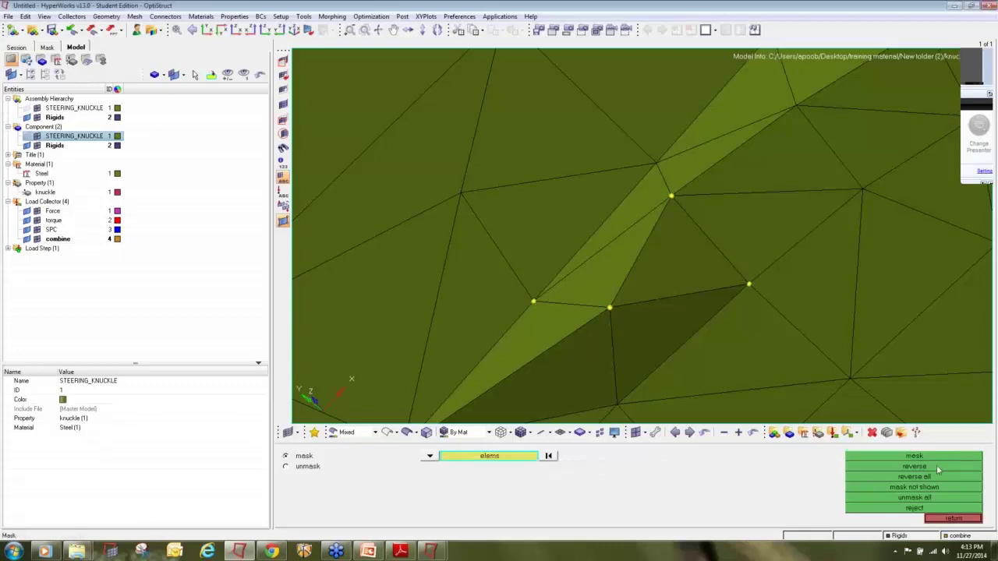
left_click(937, 466)
key("f")
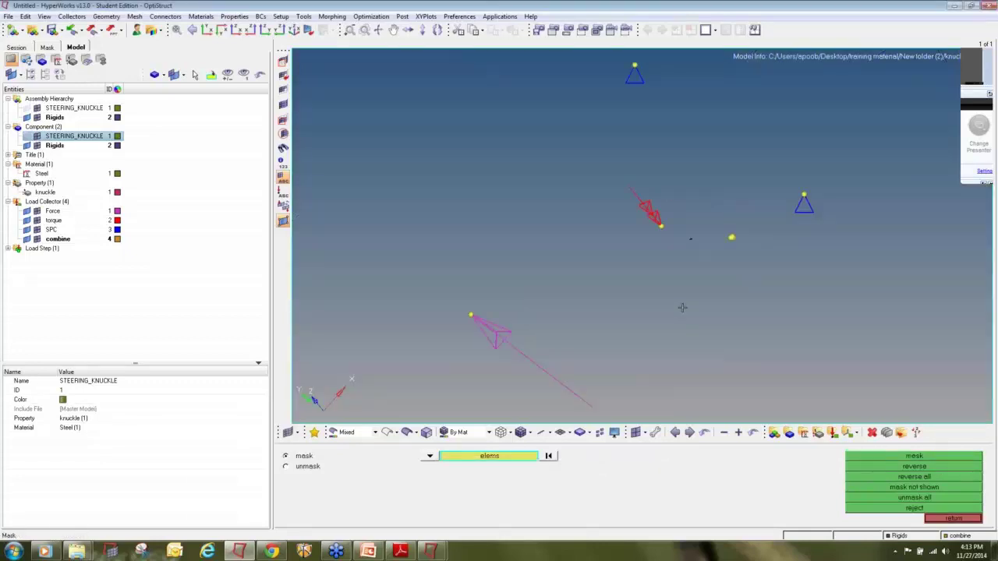
scroll(705, 241, "up", 5)
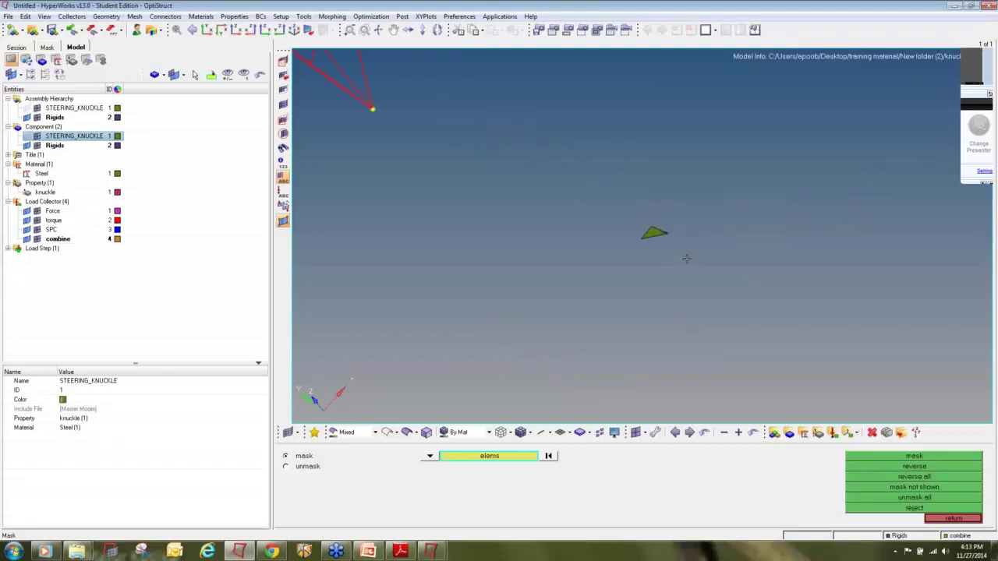
Mark the nodes of isolated element 12579 with temporary nodes.
key("shift+F2")
left_click_drag(693, 260, 618, 191, "shift")
middle_click(637, 226)
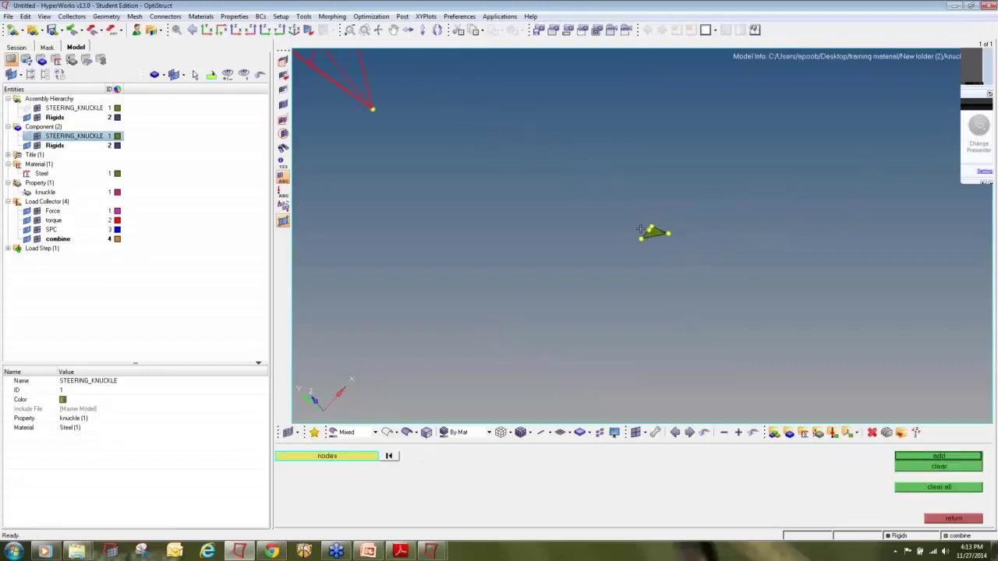
Bring back the full mesh and locate element 12579's marked nodes at the base of the boss near the central bore.
scroll(651, 234, "up", 2)
scroll(657, 221, "up", 4)
left_click_drag(656, 222, 637, 216, "ctrl")
scroll(632, 207, "up", 6)
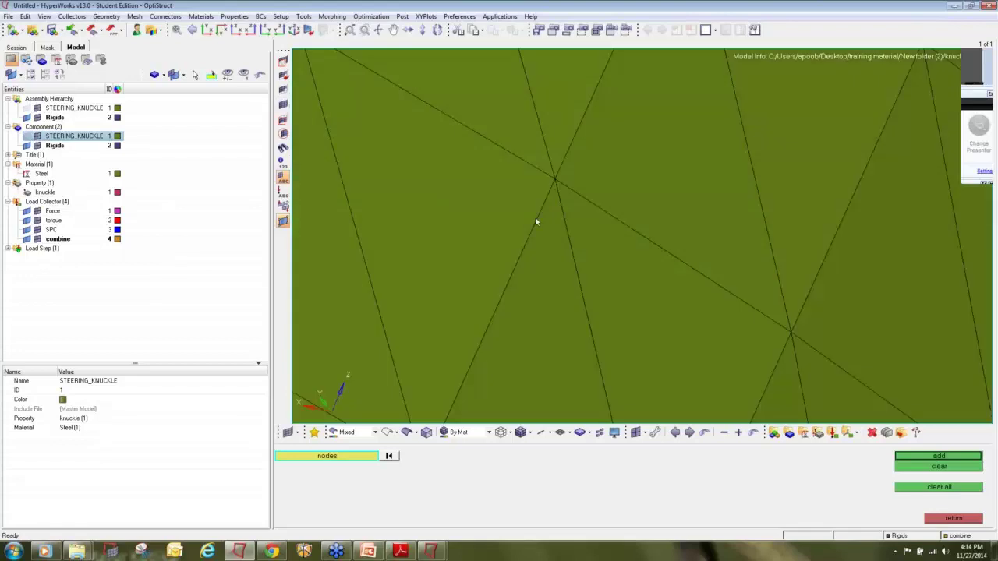
scroll(628, 201, "down", 10)
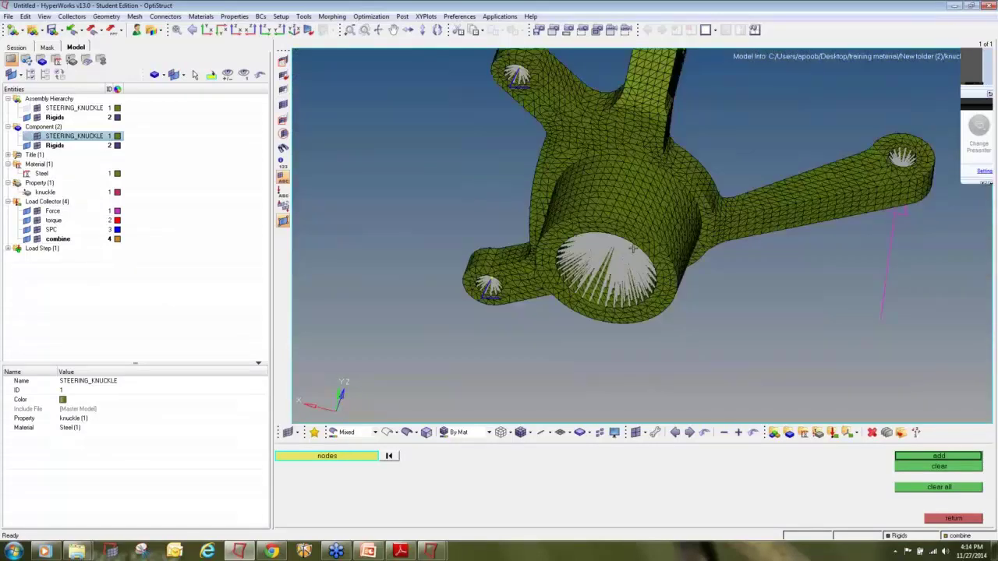
left_click_drag(596, 279, 686, 239, "ctrl")
scroll(637, 245, "up", 8)
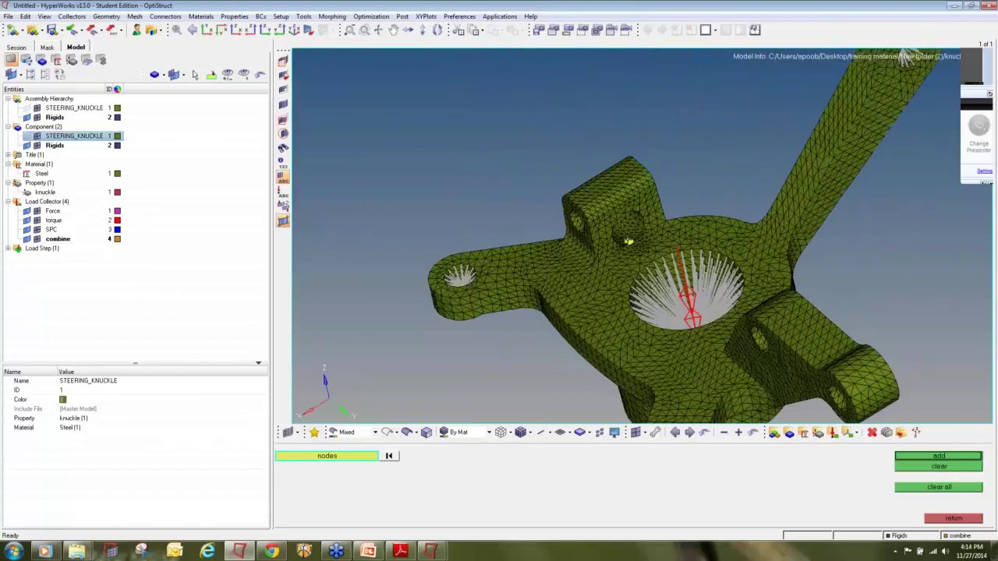
scroll(637, 244, "up", 5)
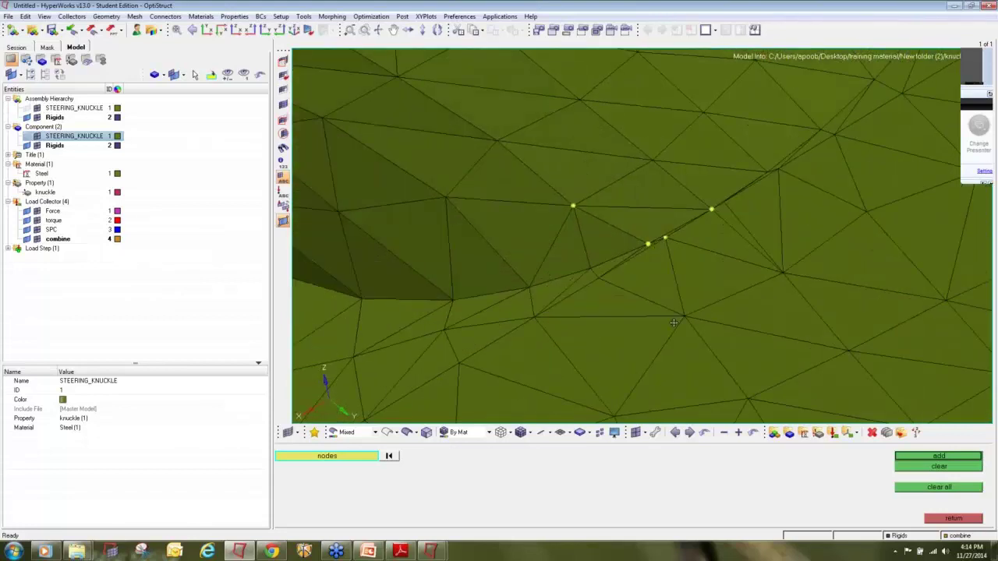
left_click_drag(674, 322, 623, 281, "ctrl")
left_click_drag(700, 241, 626, 236, "ctrl")
key("F4")
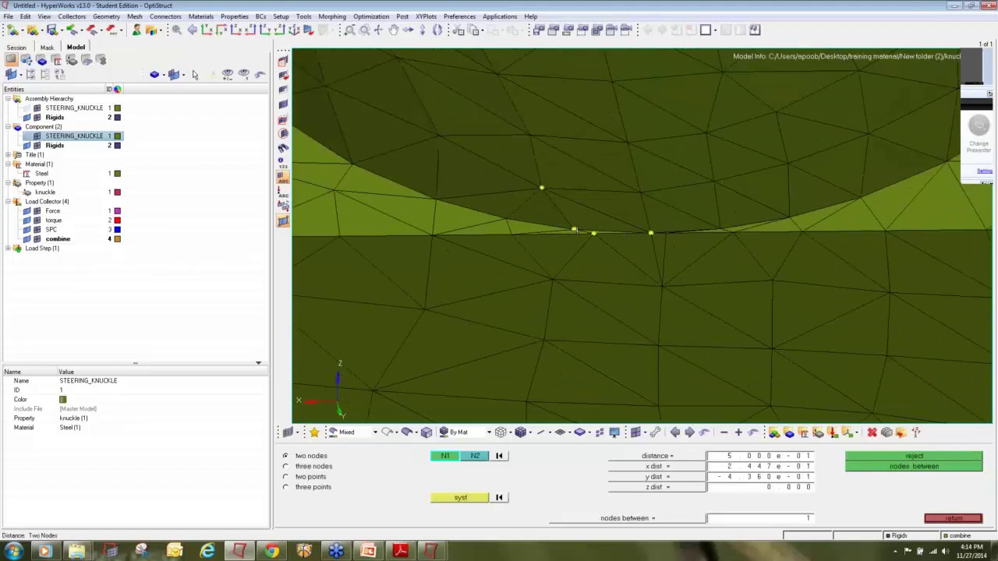
scroll(576, 230, "up", 2, "ctrl")
left_click(574, 226)
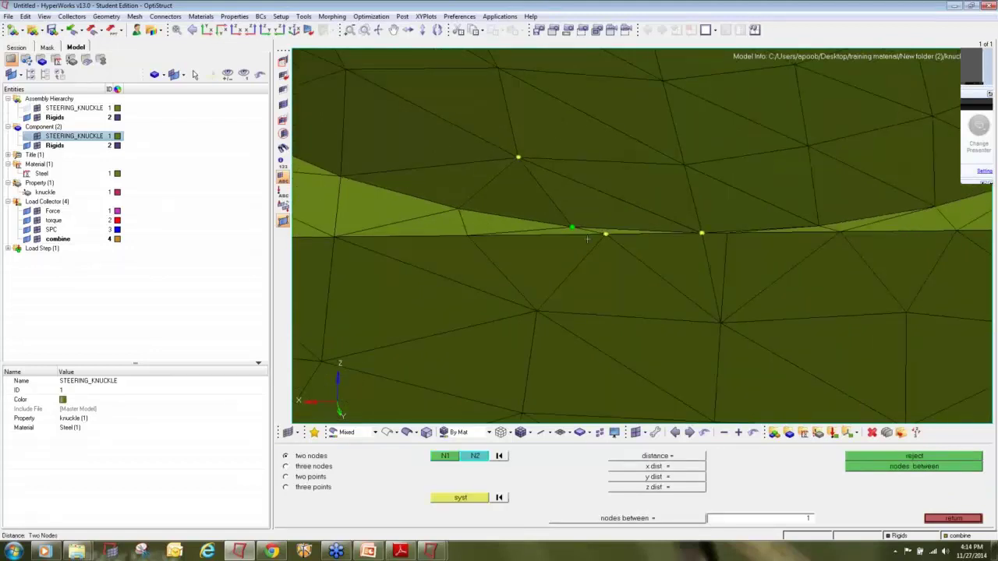
scroll(575, 231, "up", 2)
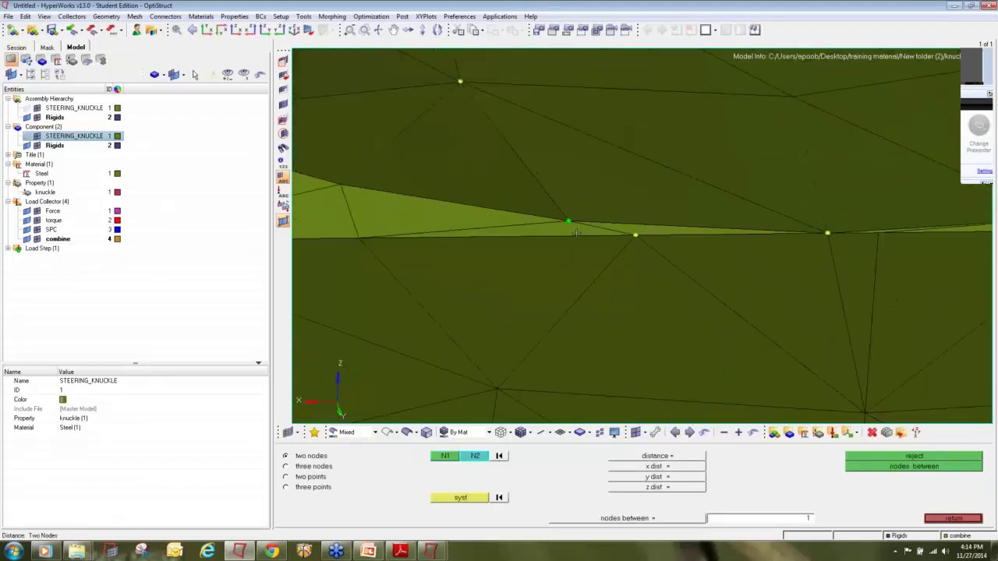
Translate two of element 12579's nodes on the boss base edge by 0.1 along a direction defined by three nodes below.
key("shift+F4")
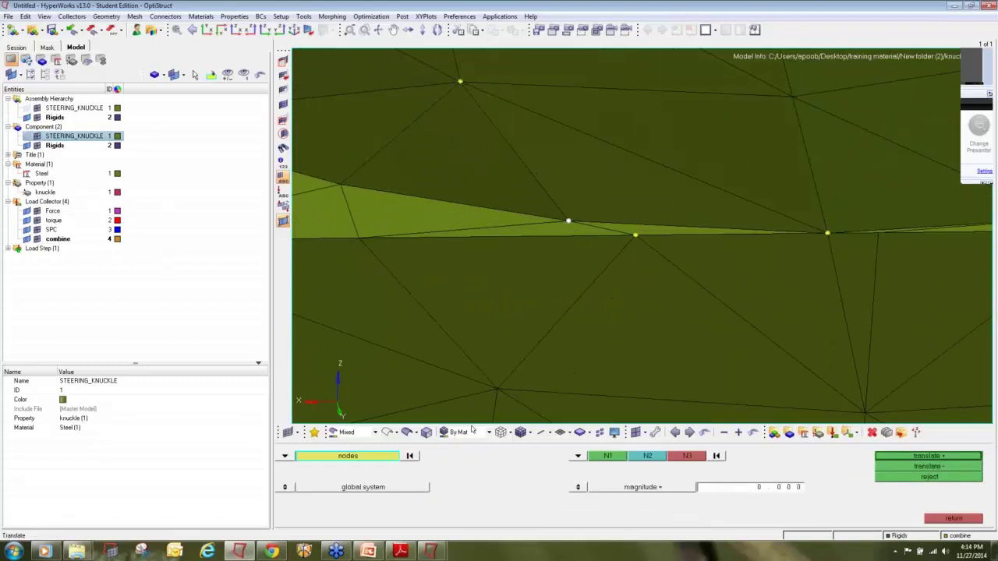
right_click_drag(833, 252, 621, 252, "ctrl")
scroll(626, 252, "down", 2, "ctrl")
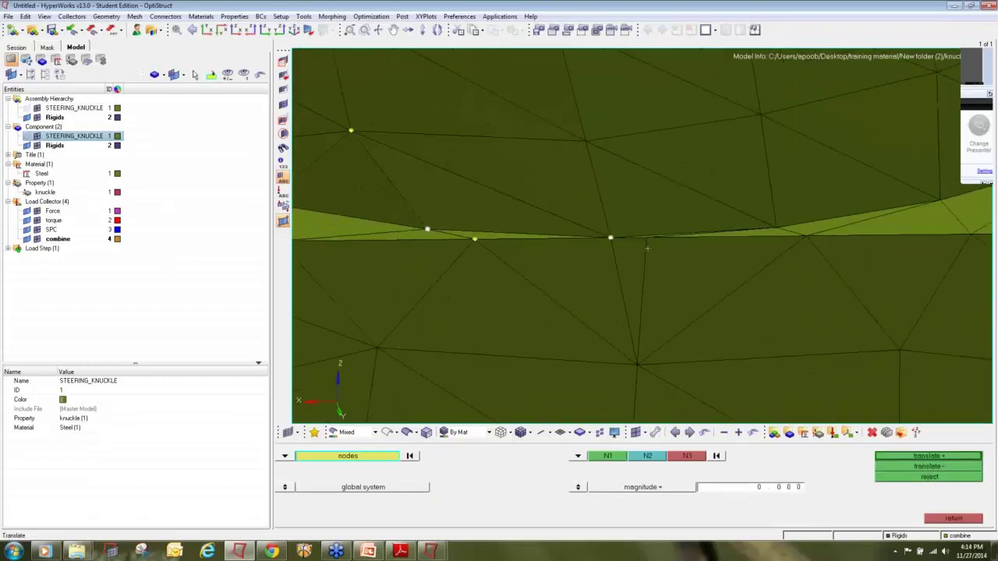
left_click(607, 457)
left_click(376, 347)
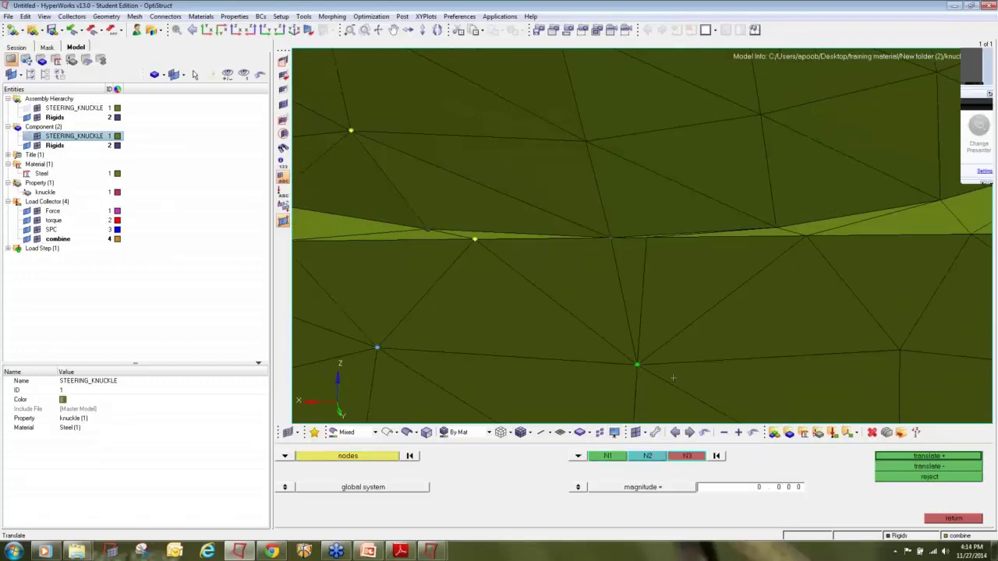
right_click_drag(658, 345, 660, 222, "ctrl")
left_click(625, 379)
left_click(747, 489)
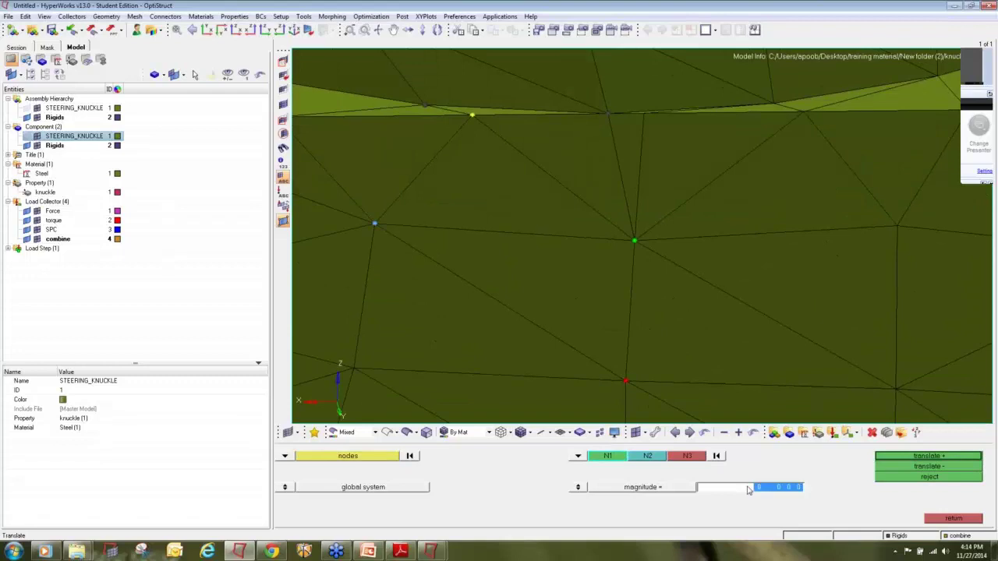
type("0")
left_click(960, 459)
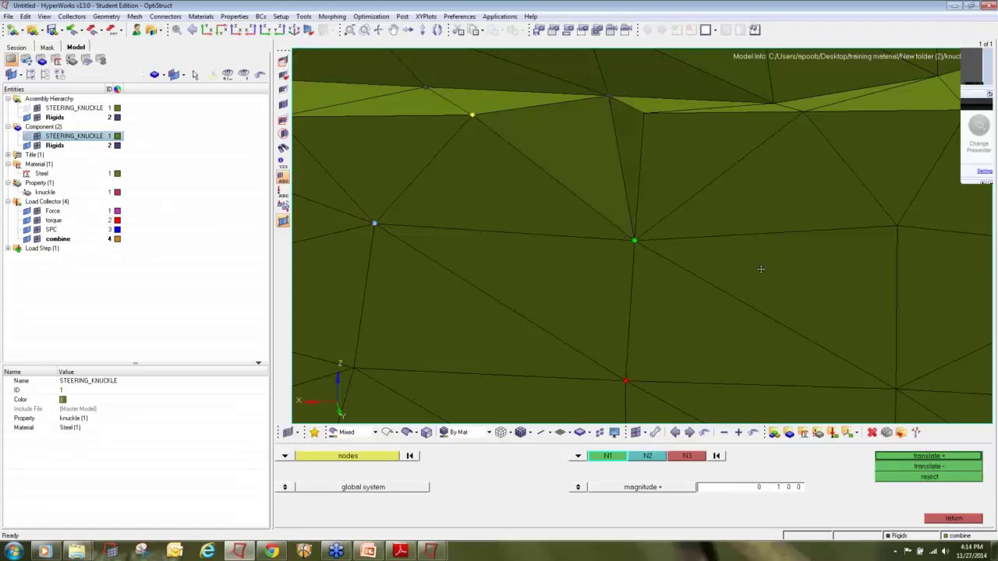
left_click_drag(761, 269, 783, 269, "ctrl")
scroll(680, 234, "down", 1, "ctrl")
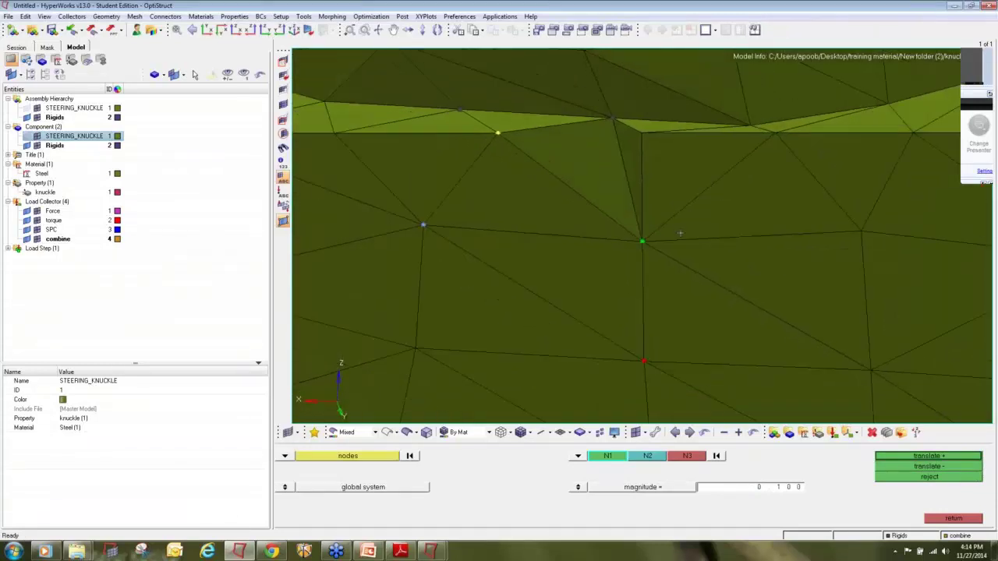
left_click(942, 520)
Translate the neighbouring unmarked node on the boss base edge by 0.1 along a direction defined by three nearby surface nodes.
scroll(729, 243, "down", 4, "ctrl")
left_click_drag(662, 221, 723, 232, "ctrl")
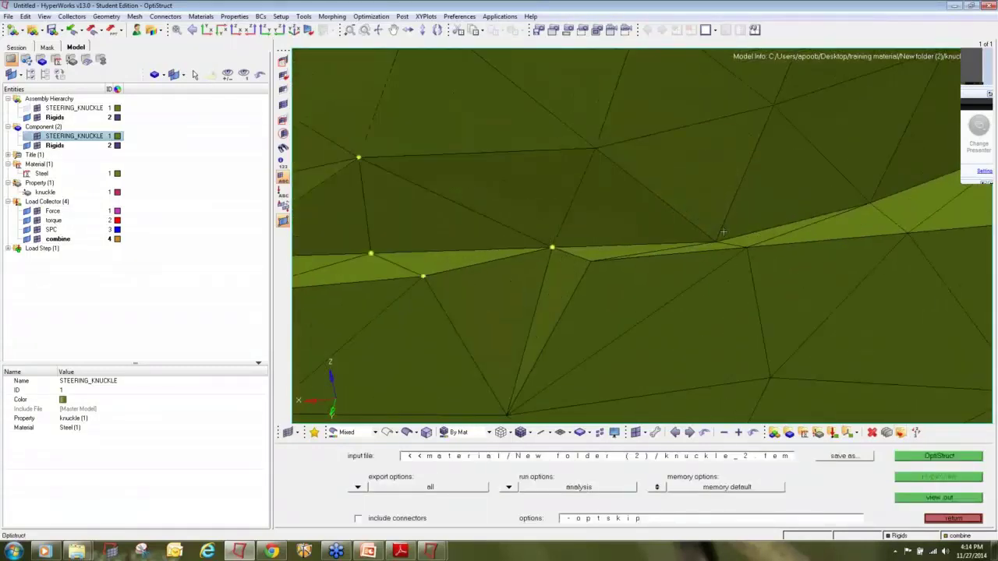
key("shift+F4")
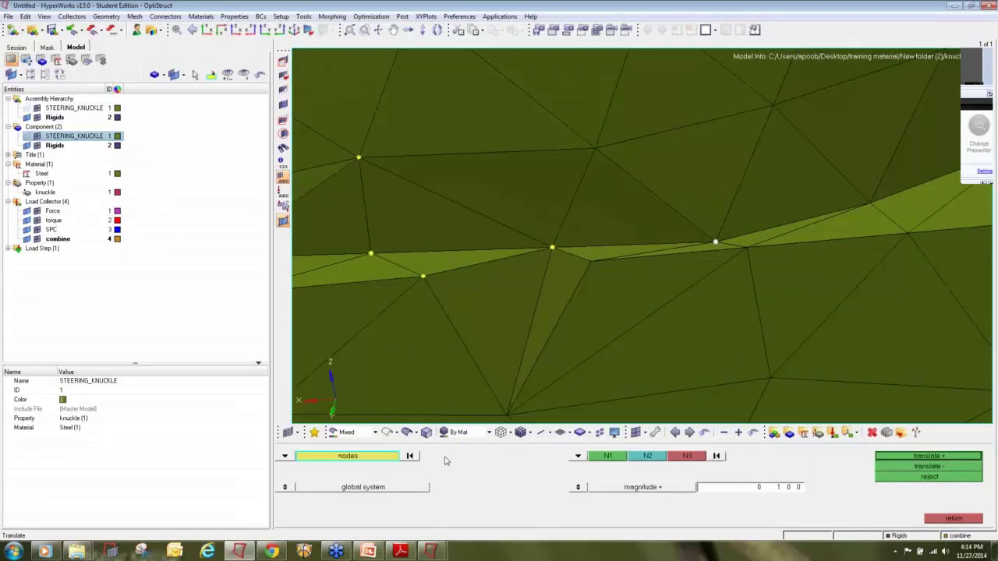
left_click(599, 458)
right_click_drag(771, 379, 685, 326, "ctrl")
right_click_drag(654, 277, 658, 203, "ctrl")
scroll(658, 203, "down", 2, "ctrl")
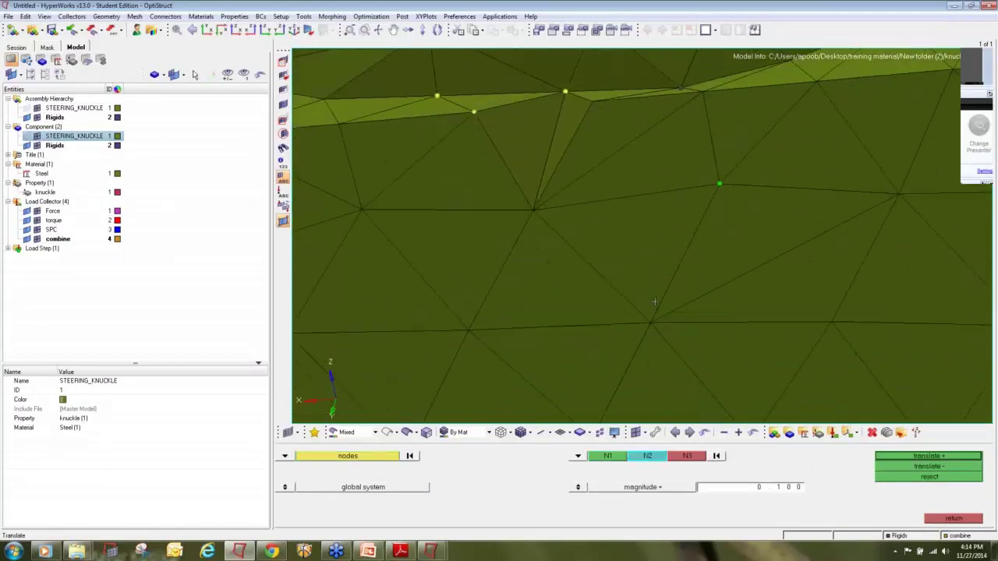
left_click(653, 321)
left_click(897, 194)
left_click(927, 459)
left_click(951, 519)
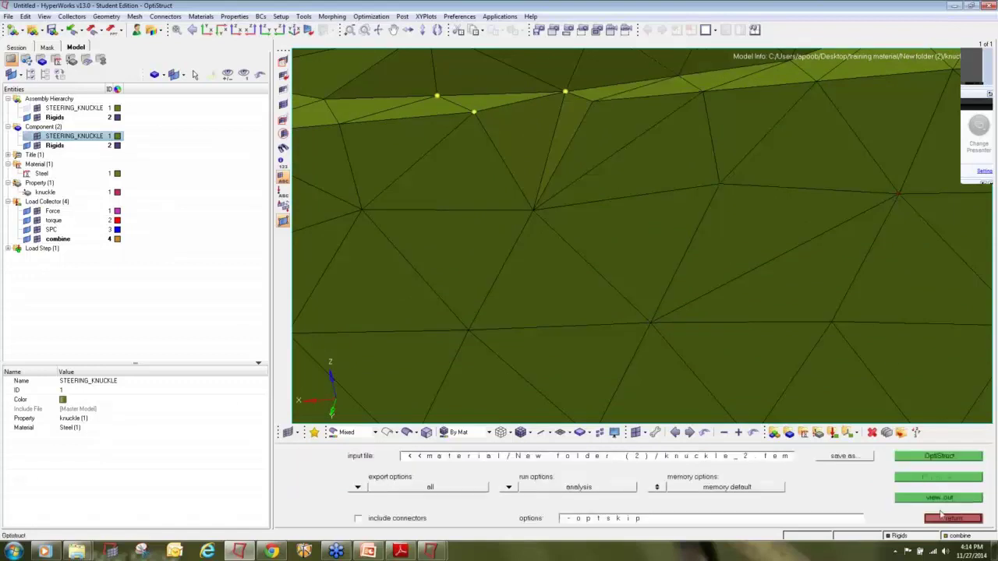
Save the model and rerun the OptiStruct analysis on knuckle_2.fem.
key("Escape")
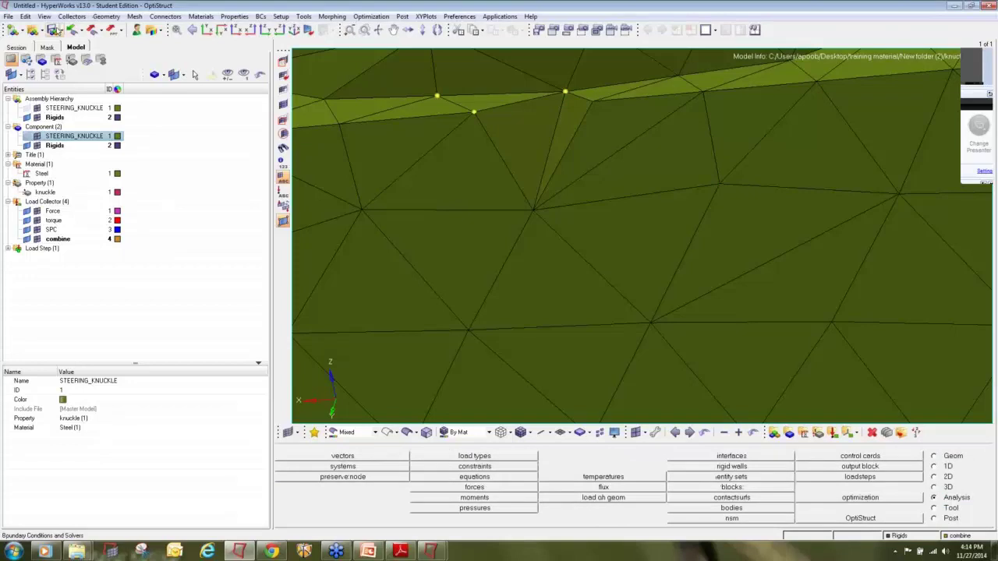
left_click(53, 30)
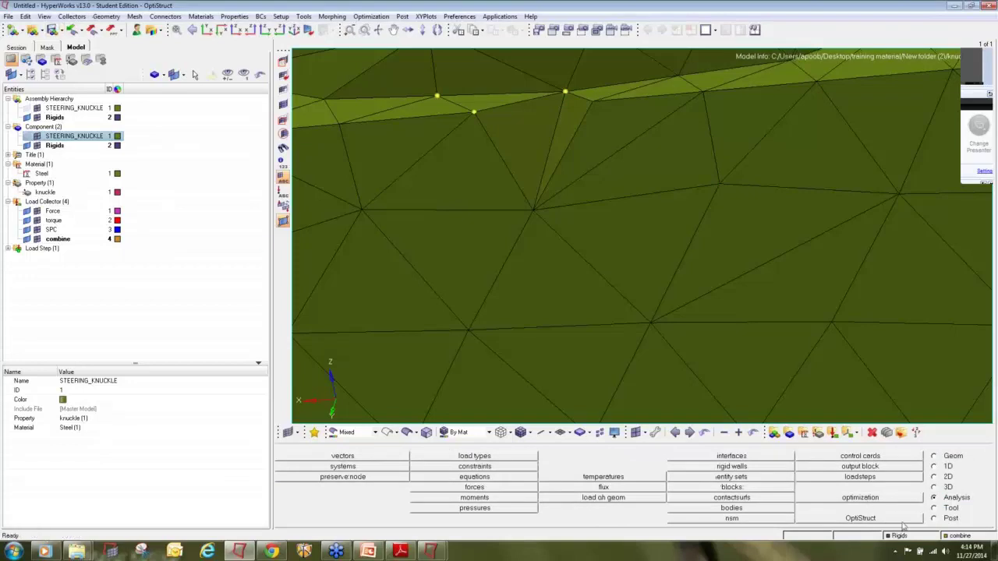
left_click(903, 521)
left_click(924, 460)
left_click(624, 495)
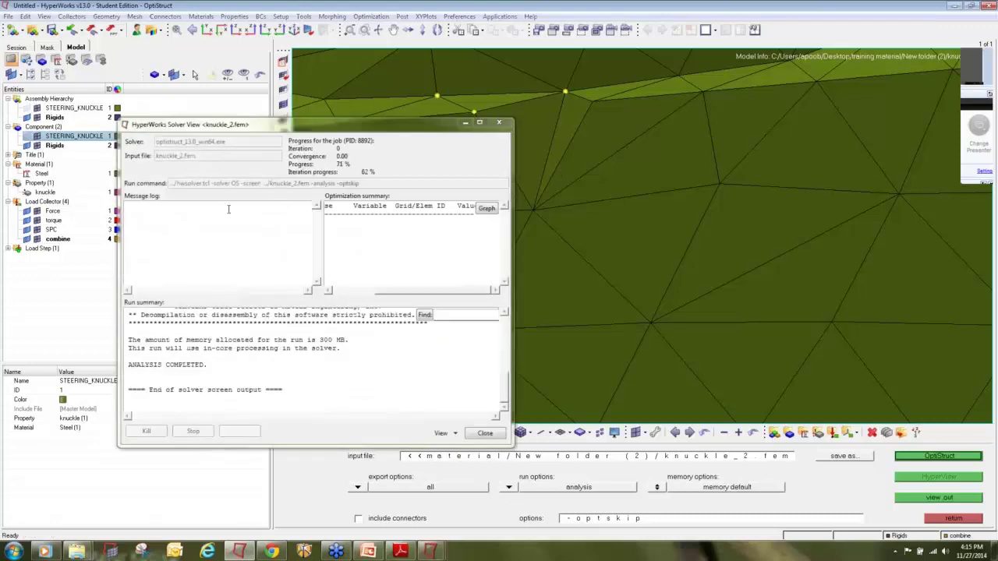
Close the solver view, open the knuckle_2.h3d results in HyperView, dismiss the message log and maximize the results window.
left_click(483, 435)
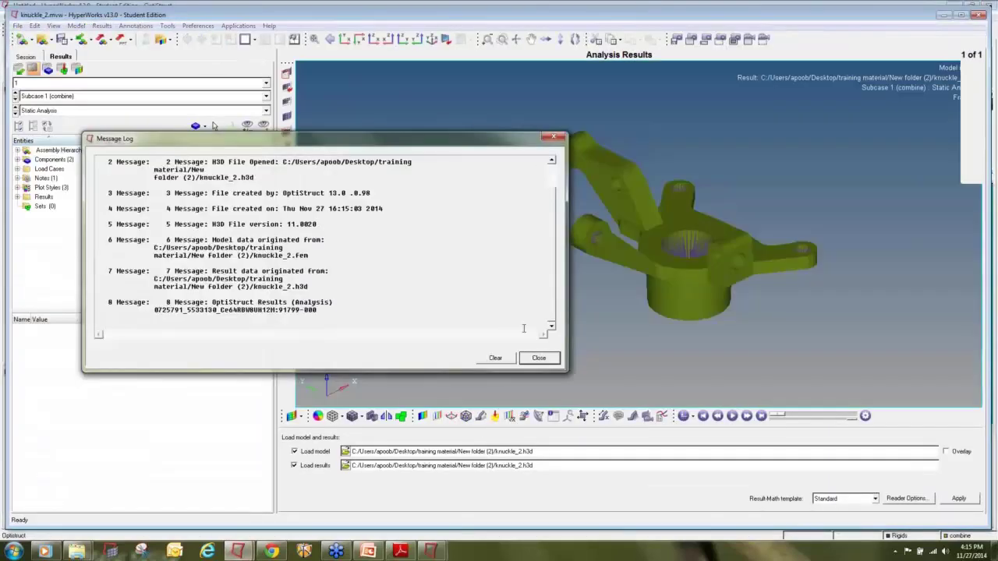
left_click(539, 361)
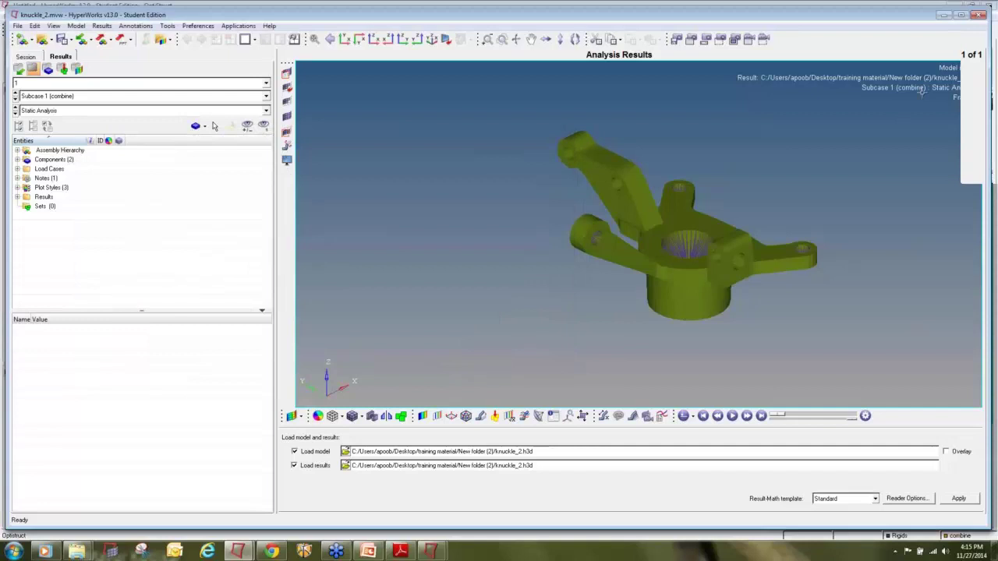
left_click(962, 12)
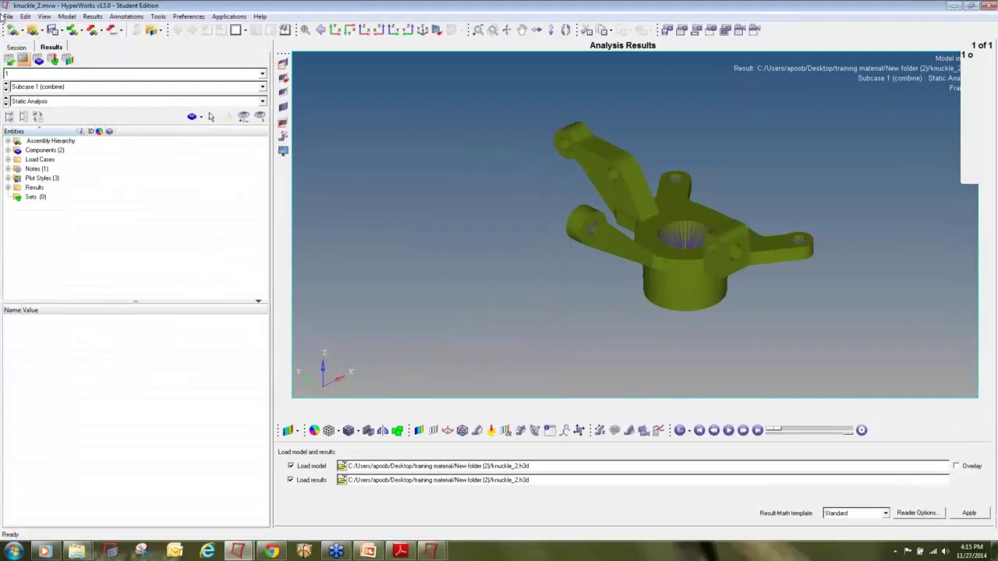
Plot the displacement magnitude contour on the steering knuckle.
left_click(419, 431)
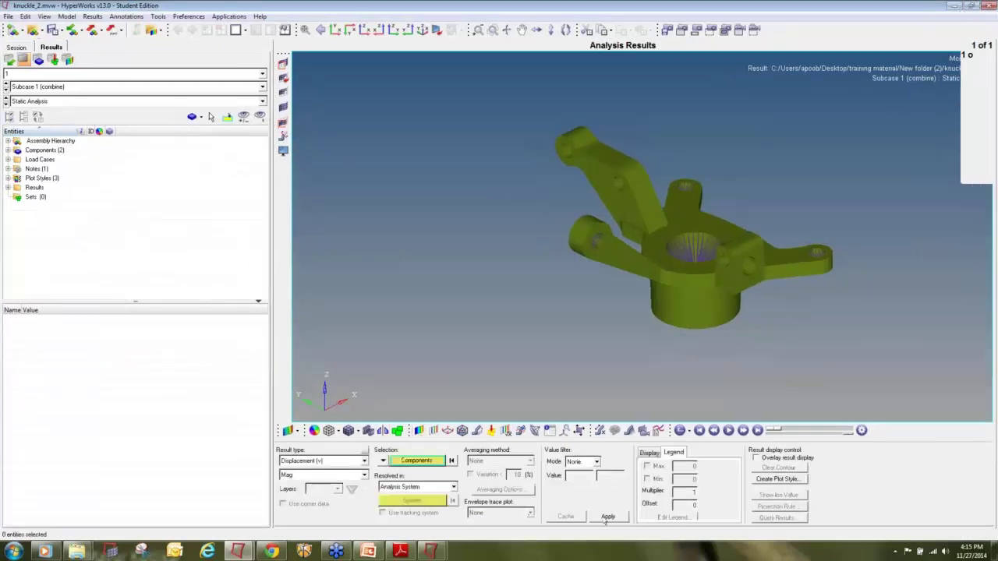
left_click(607, 517)
left_click_drag(665, 137, 927, 286, "ctrl")
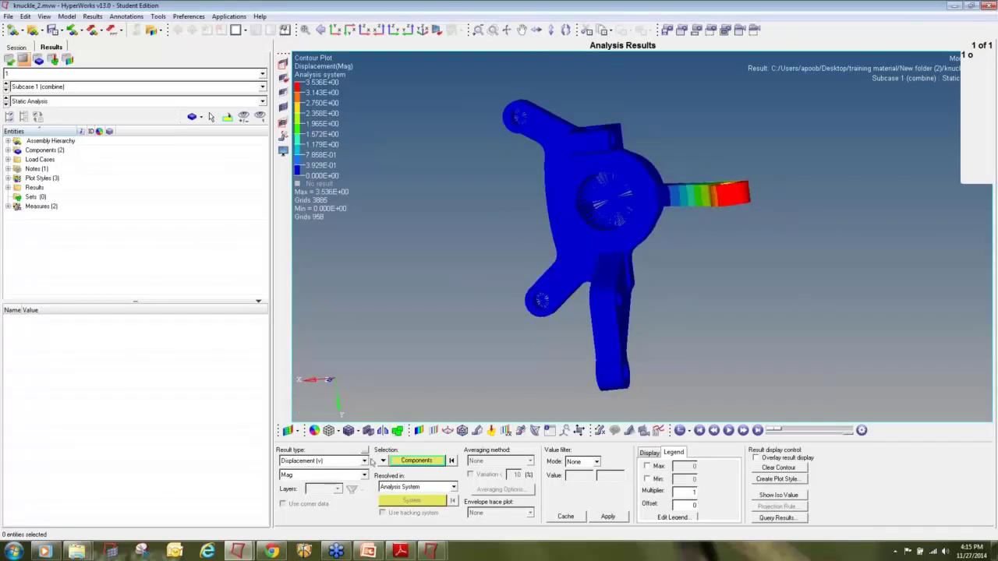
Contour the von Mises element stresses (2D & 3D) with simple averaging.
left_click(363, 461)
left_click(334, 479)
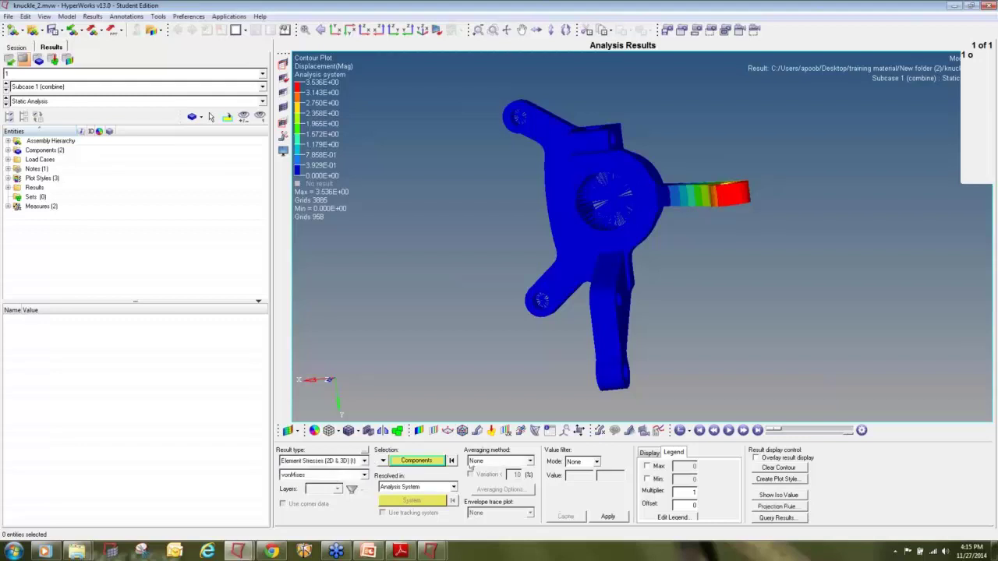
left_click(472, 462)
left_click(485, 479)
left_click(599, 517)
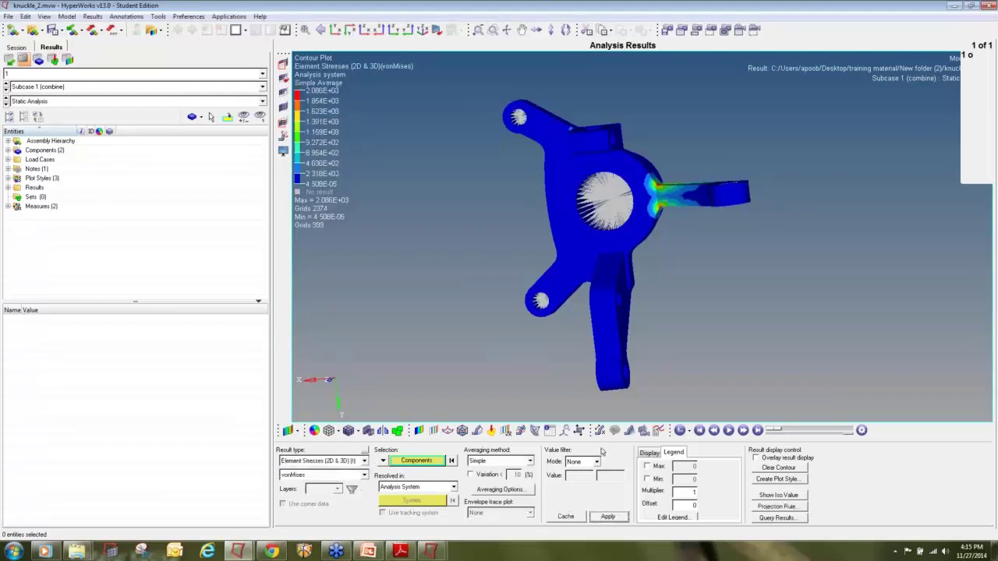
Show the static min/max measure with only the maximum value labelled, and animate the deformation.
left_click(599, 432)
left_click(283, 465)
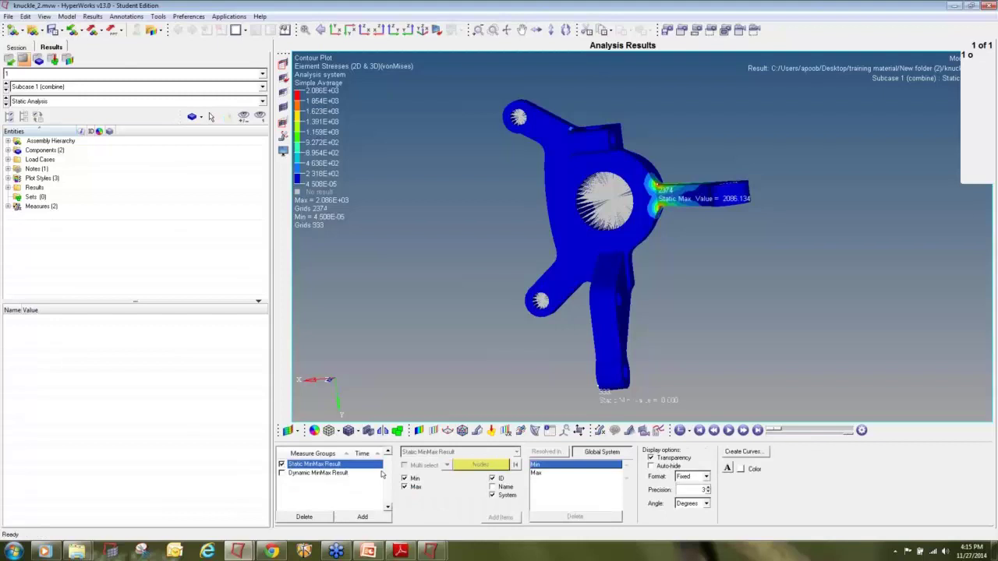
left_click(731, 431)
left_click_drag(686, 253, 606, 190, "ctrl")
Hide the Rigids component and set the uniform deformation scale factor to 10.
left_click(9, 150)
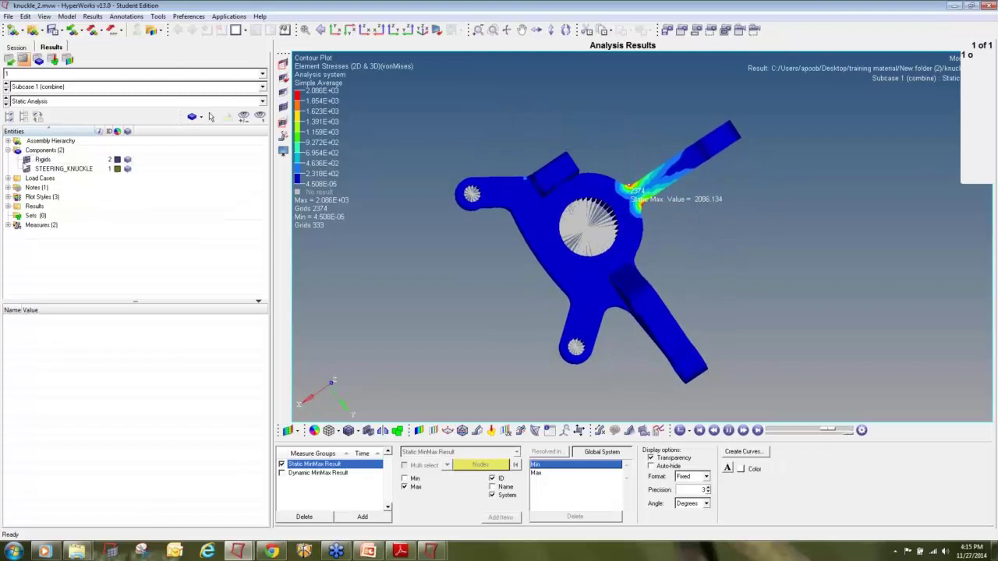
left_click(27, 160)
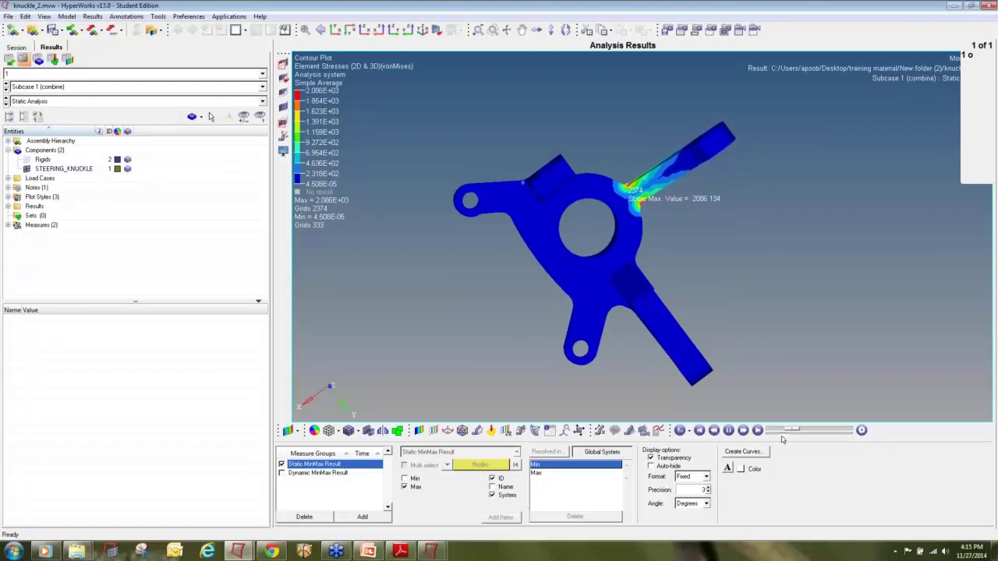
left_click(419, 431)
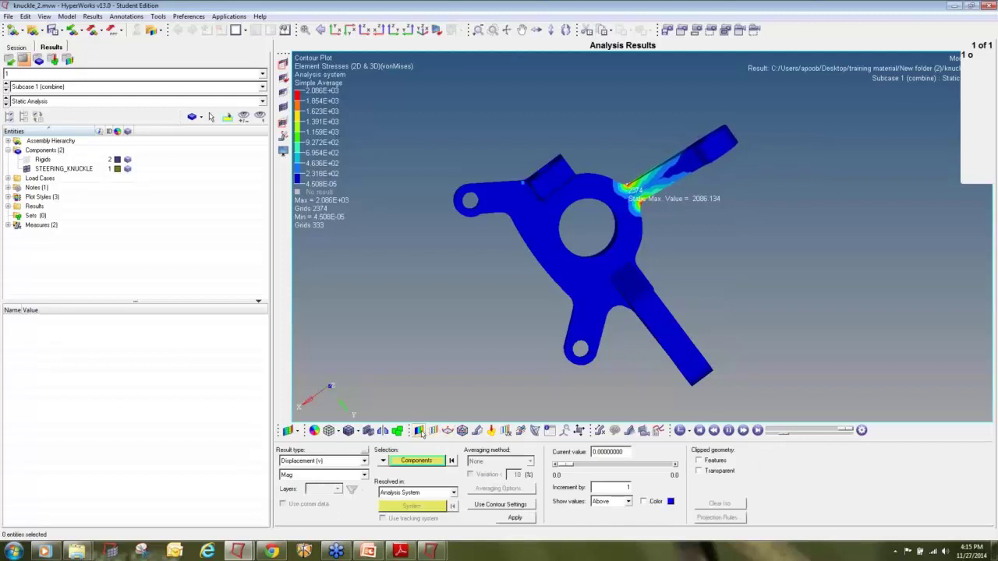
left_click(477, 431)
type("10")
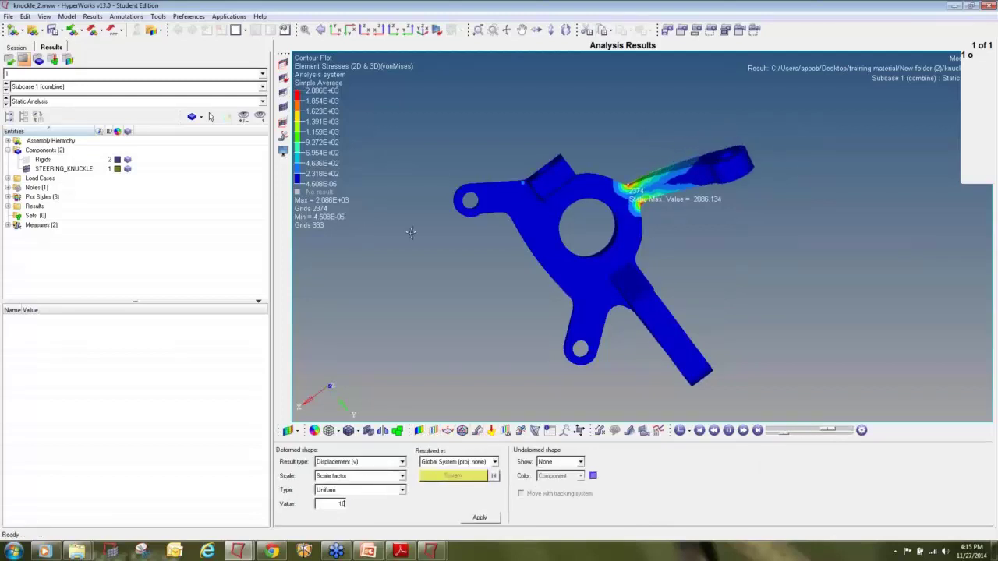
Mask the elements of the stressed arm beside the central bore.
mouse_move(755, 181)
left_mouse_down("ctrl")
mouse_move(871, 218)
mouse_move(829, 234)
mouse_move(904, 203)
mouse_move(813, 208)
left_mouse_up("ctrl")
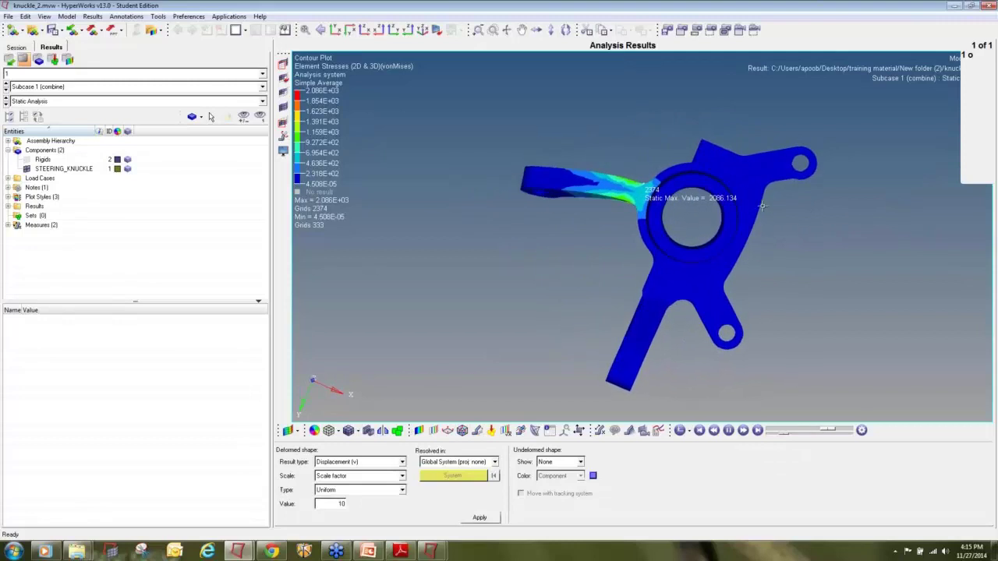
scroll(762, 208, "up", 3, "ctrl")
left_click_drag(680, 340, 651, 296, "ctrl")
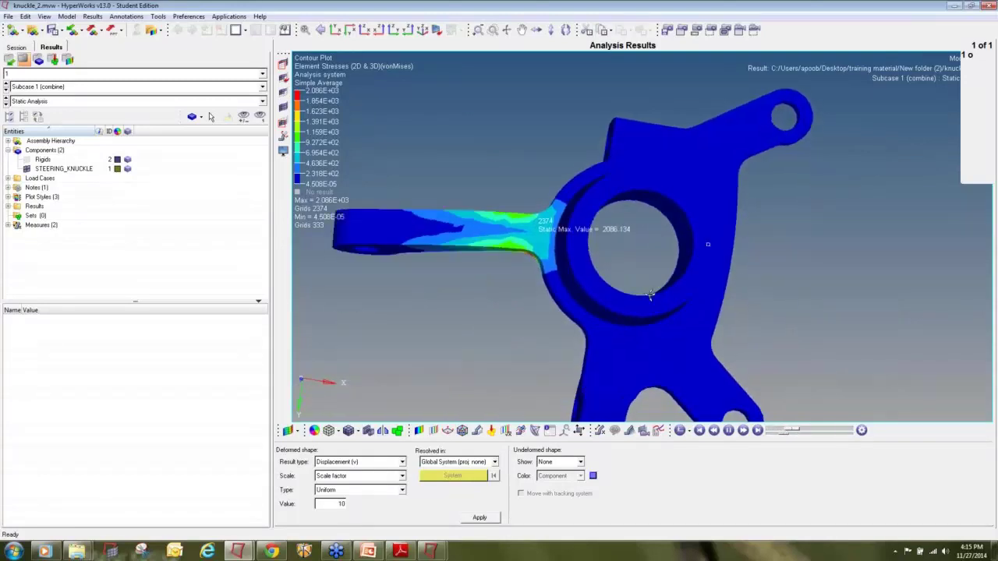
right_click_drag(588, 325, 686, 289, "ctrl")
left_click(283, 65)
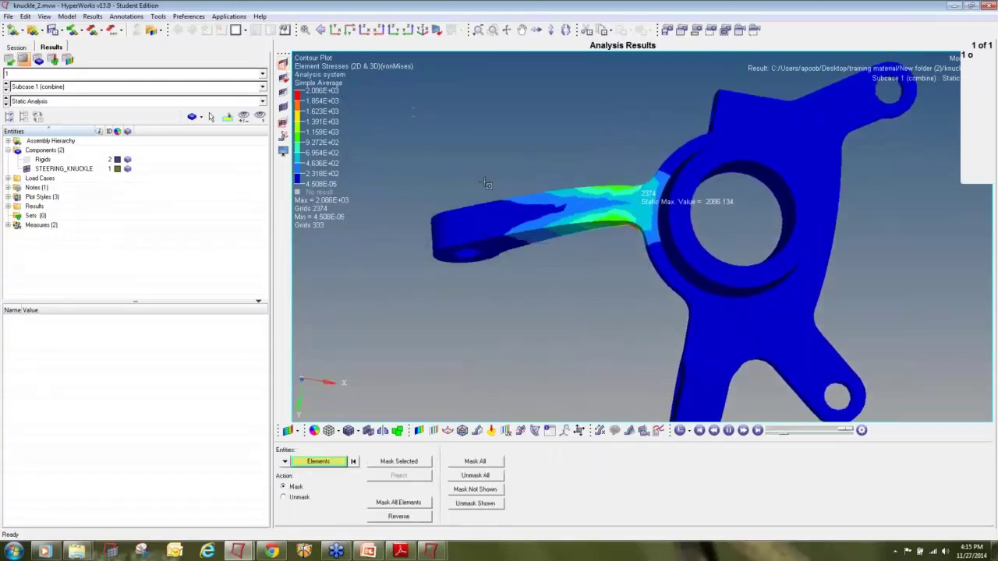
left_click_drag(655, 319, 657, 319, "shift")
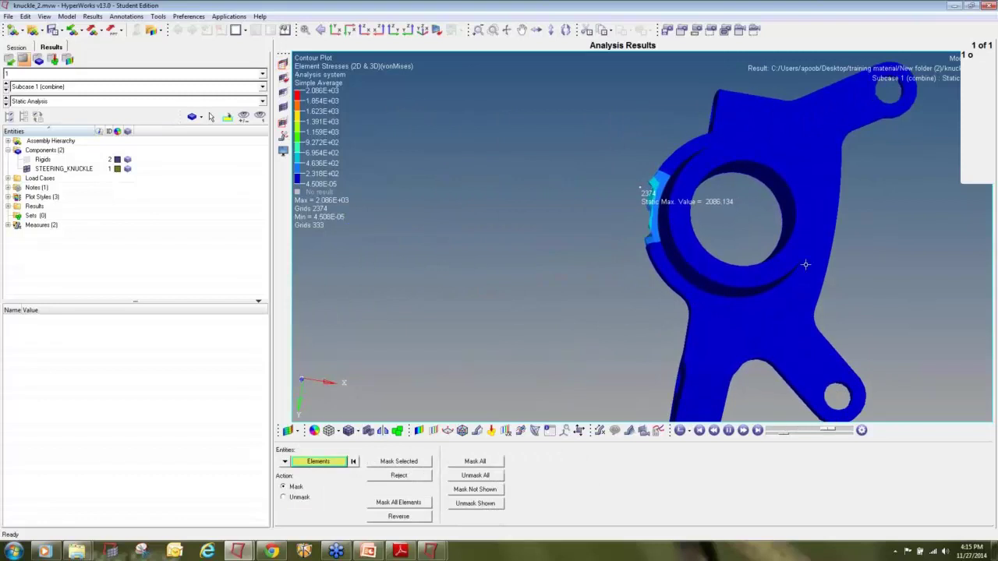
left_click_drag(807, 265, 784, 280, "ctrl")
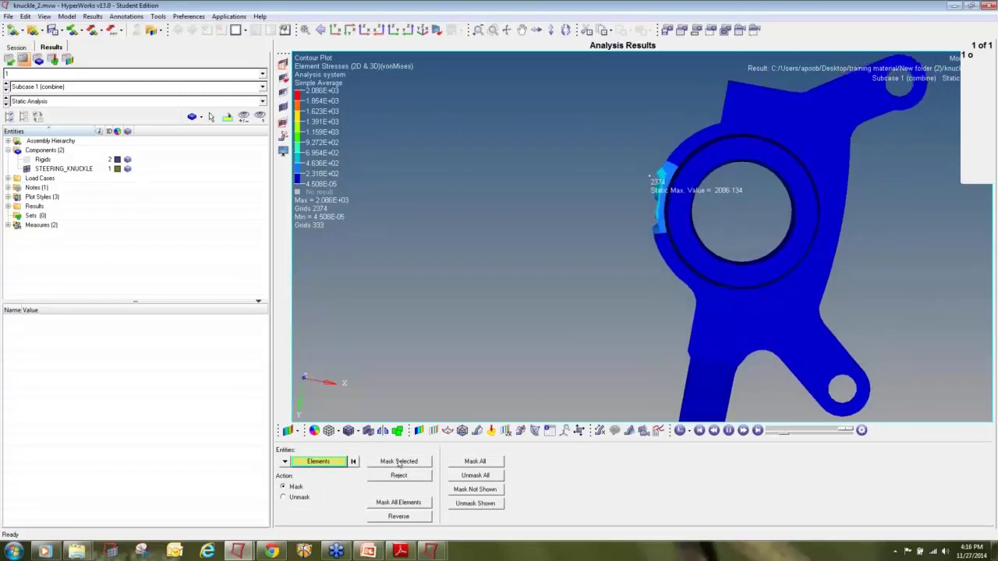
Set the uniform deformation scale factor to 5 and restore the display of the masked arm elements.
left_click(477, 431)
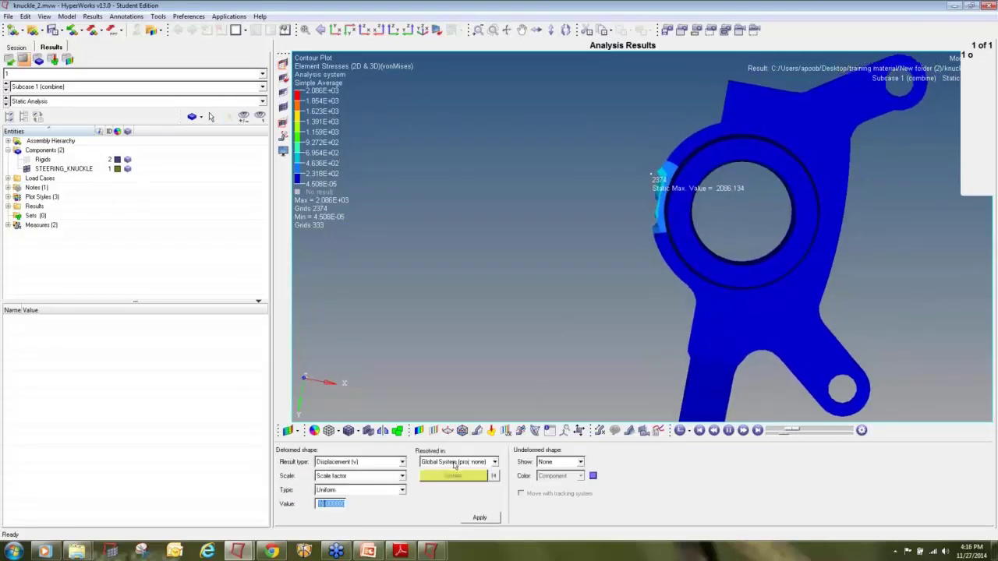
type("1")
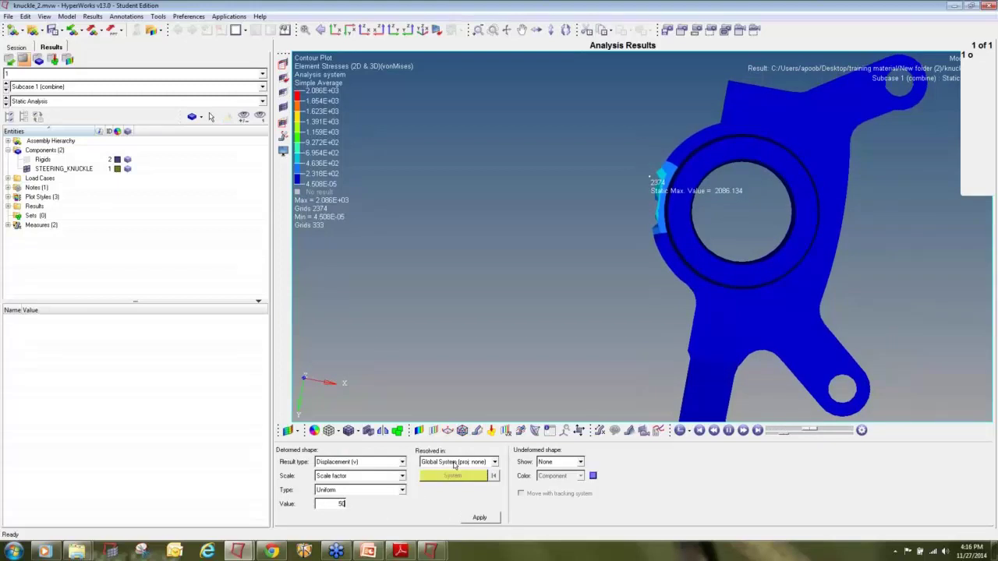
left_click_drag(601, 285, 669, 212, "ctrl")
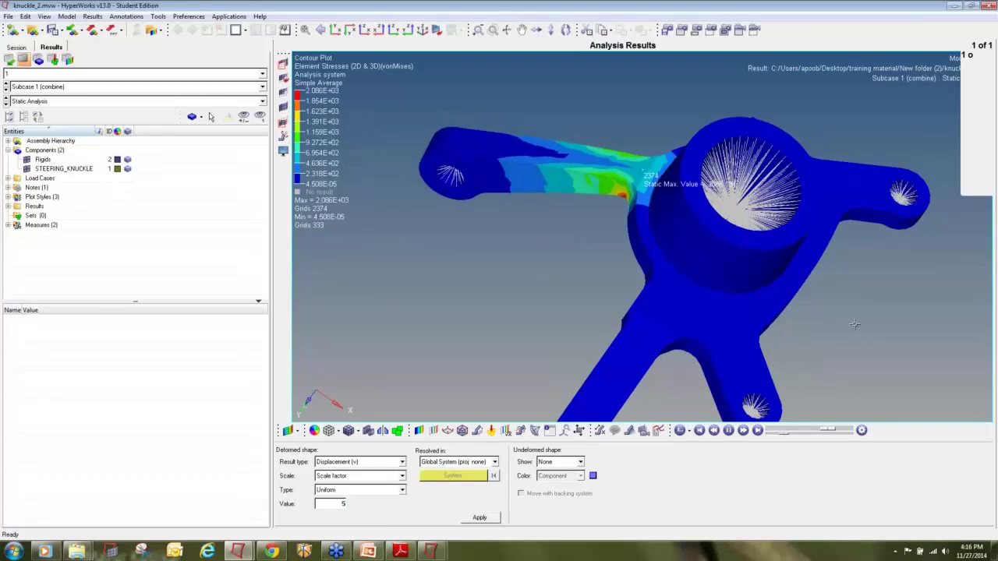
Hide the Rigids component again and examine the animated stress contour at the arm's root from several angles.
scroll(855, 322, "down", 4, "ctrl")
left_click_drag(880, 218, 815, 250, "ctrl")
scroll(828, 214, "down", 3, "ctrl")
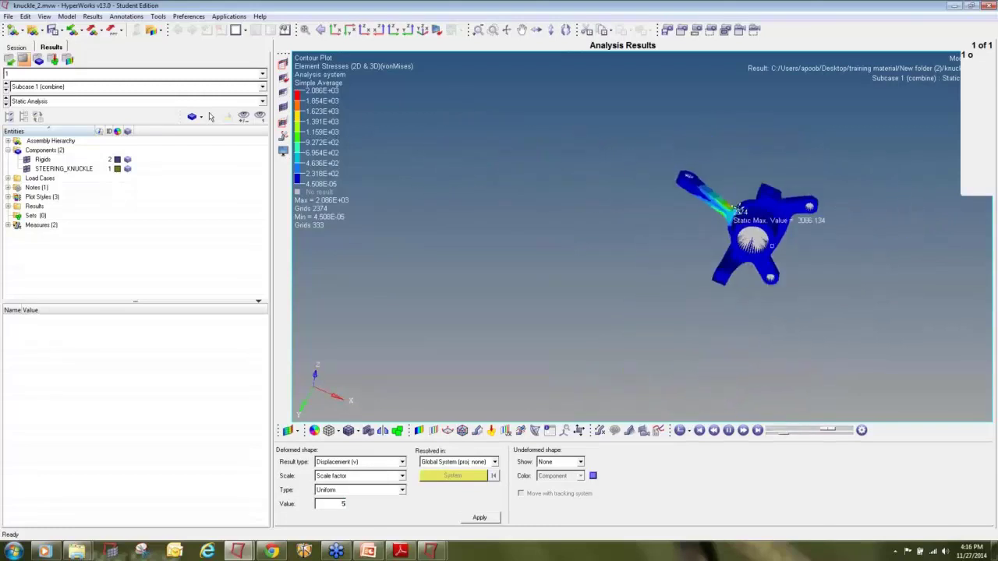
left_click_drag(737, 208, 742, 257, "ctrl")
left_click(28, 160)
scroll(741, 257, "up", 3, "ctrl")
right_click_drag(737, 254, 664, 223, "ctrl")
scroll(664, 223, "down", 3, "ctrl")
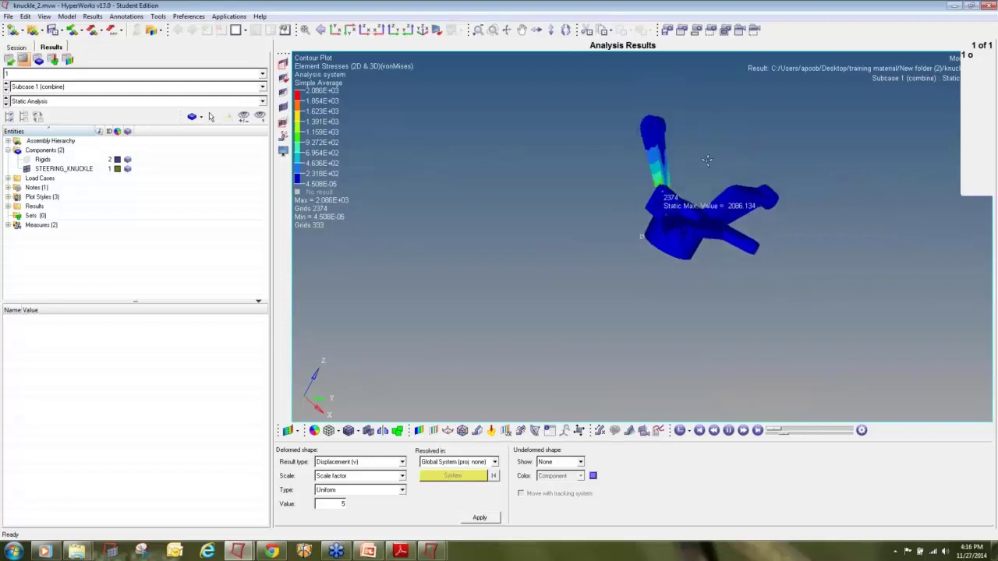
left_click_drag(707, 160, 669, 349, "ctrl")
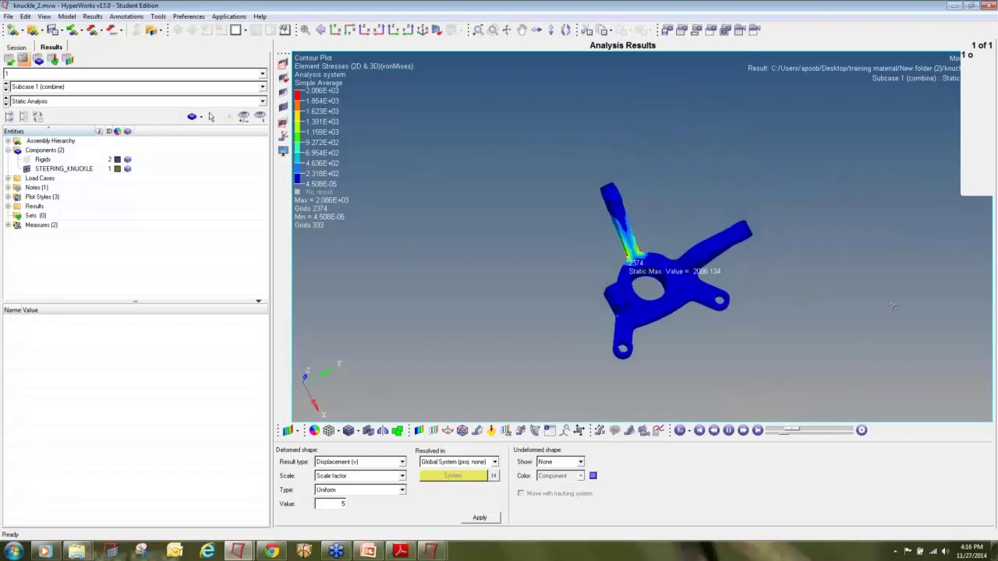
left_click_drag(892, 305, 787, 225, "ctrl")
left_click(990, 165)
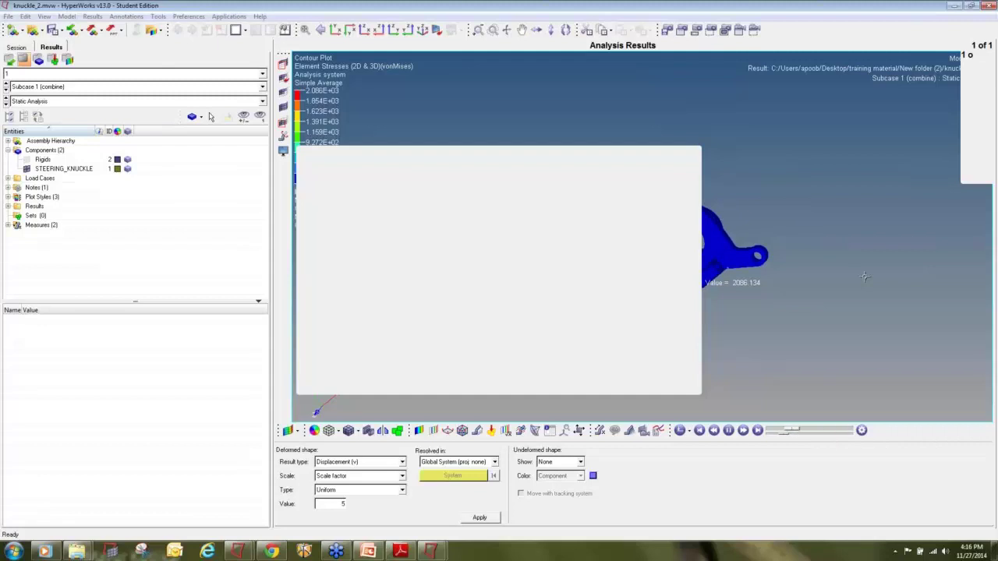
left_click(667, 170)
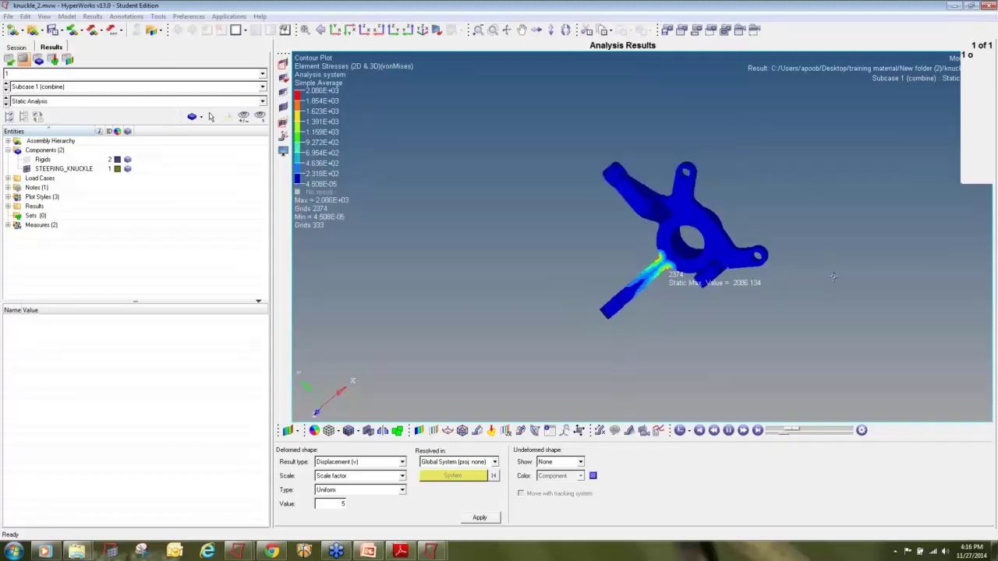
left_click(988, 30)
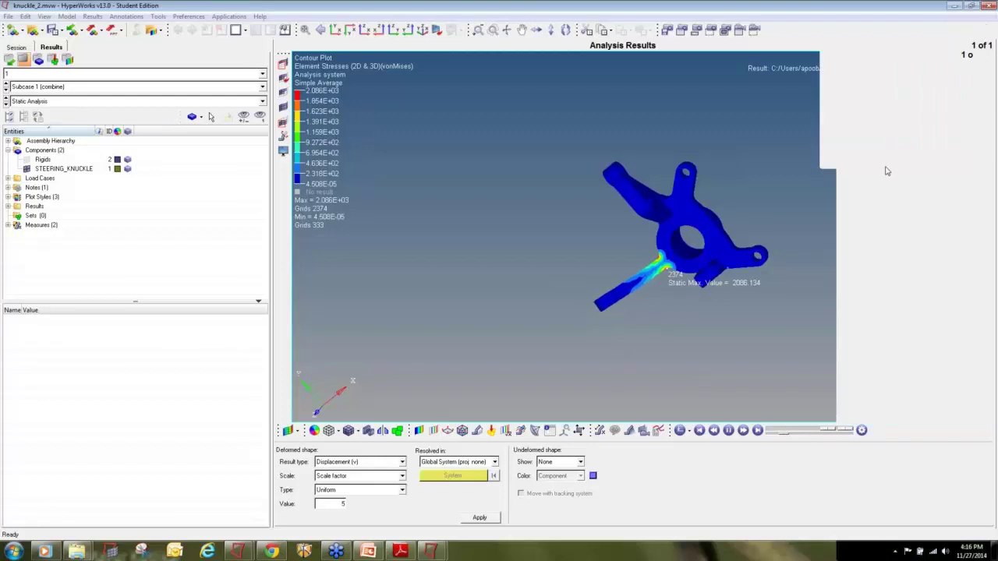